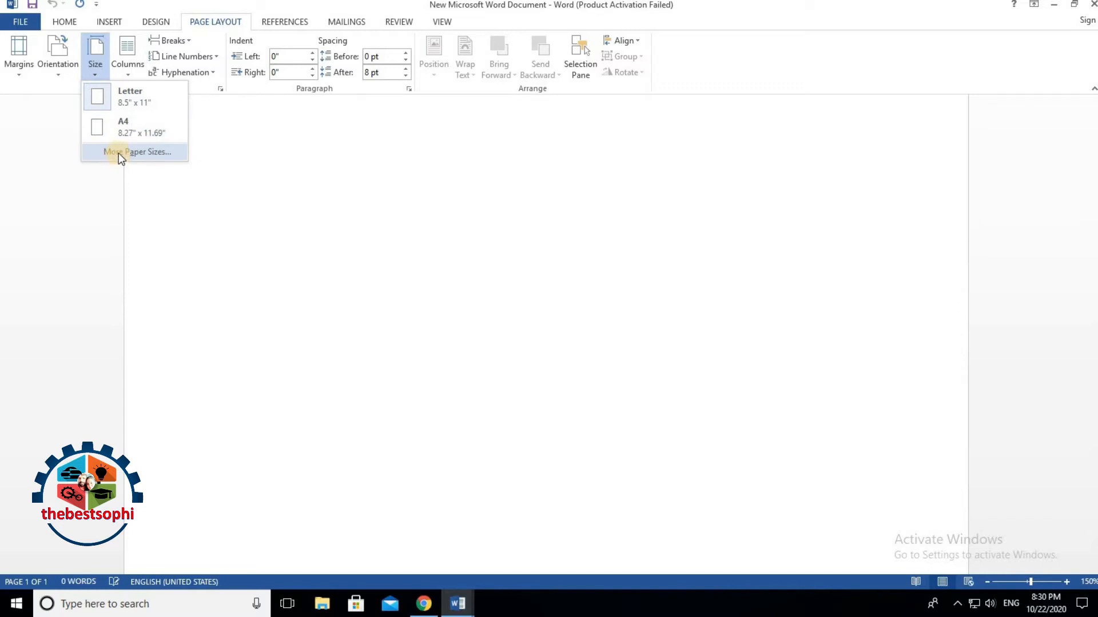
# Step: Open the full paper size settings on Page Setup's Paper tab, showing Letter 8.5" by 11"
pyautogui.click(119, 153)
# Step: Set a custom paper size of 5" wide by 3" high and apply it
pyautogui.click(458, 180)
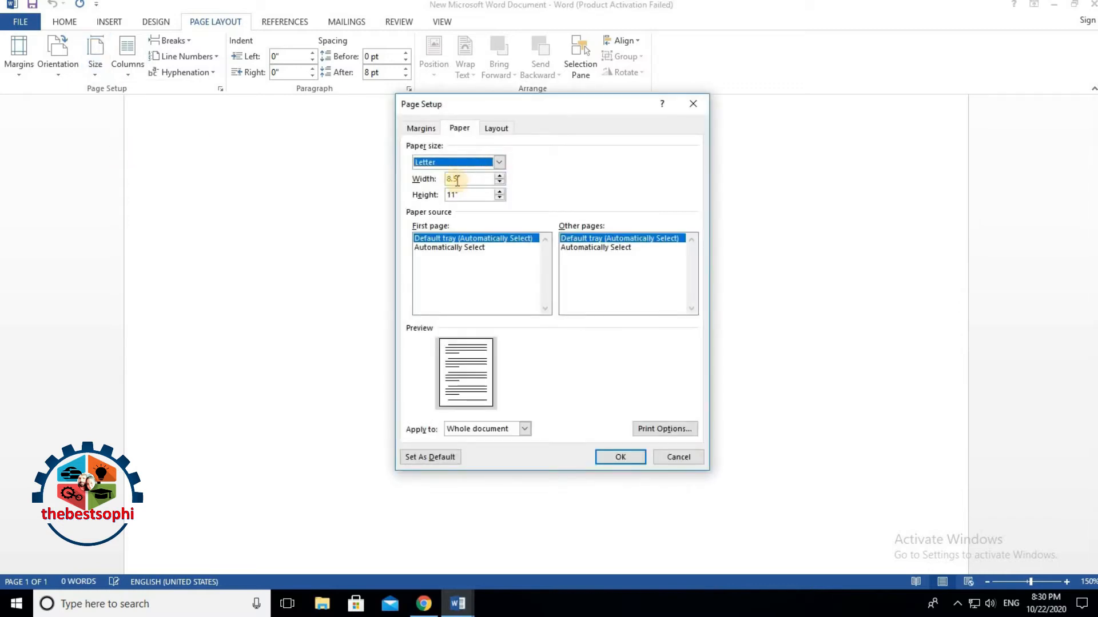
pyautogui.moveTo(461, 178); pyautogui.dragTo(446, 172)
pyautogui.write('5')
pyautogui.click(459, 195)
pyautogui.moveTo(459, 195); pyautogui.dragTo(449, 196)
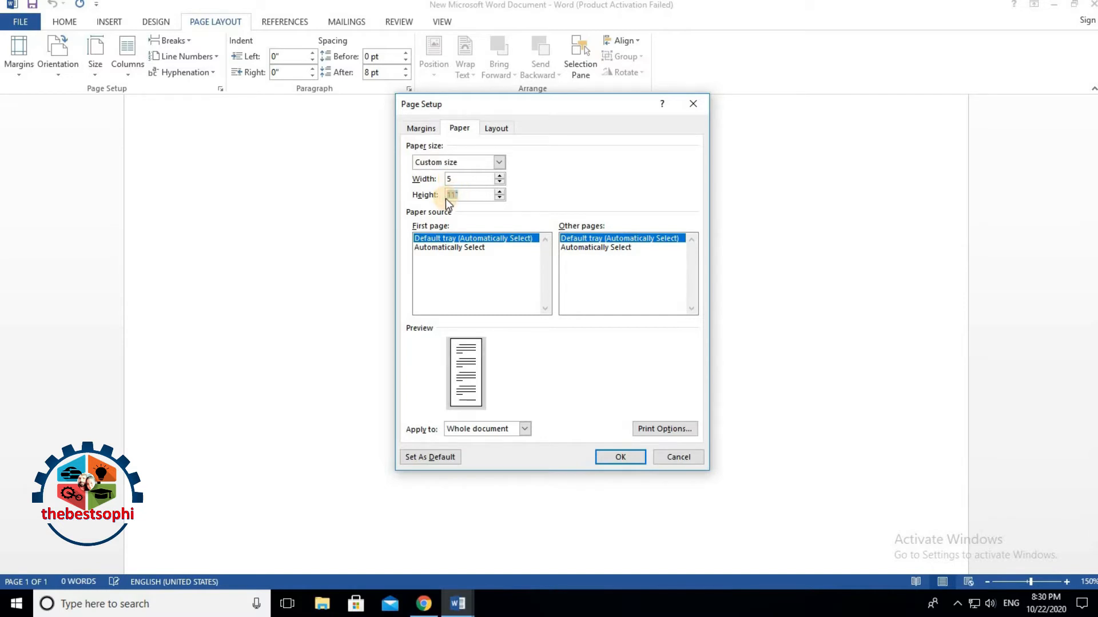
pyautogui.write('3')
pyautogui.click(619, 457)
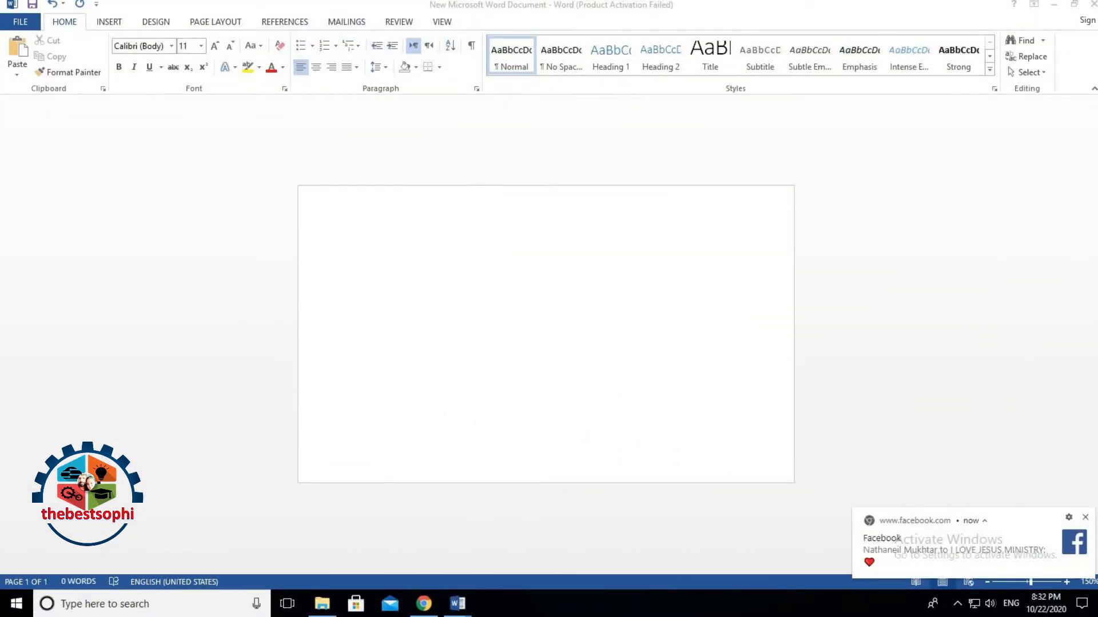
# Step: Start selecting a picture for the page background from Design's Page Color Fill Effects
pyautogui.click(152, 19)
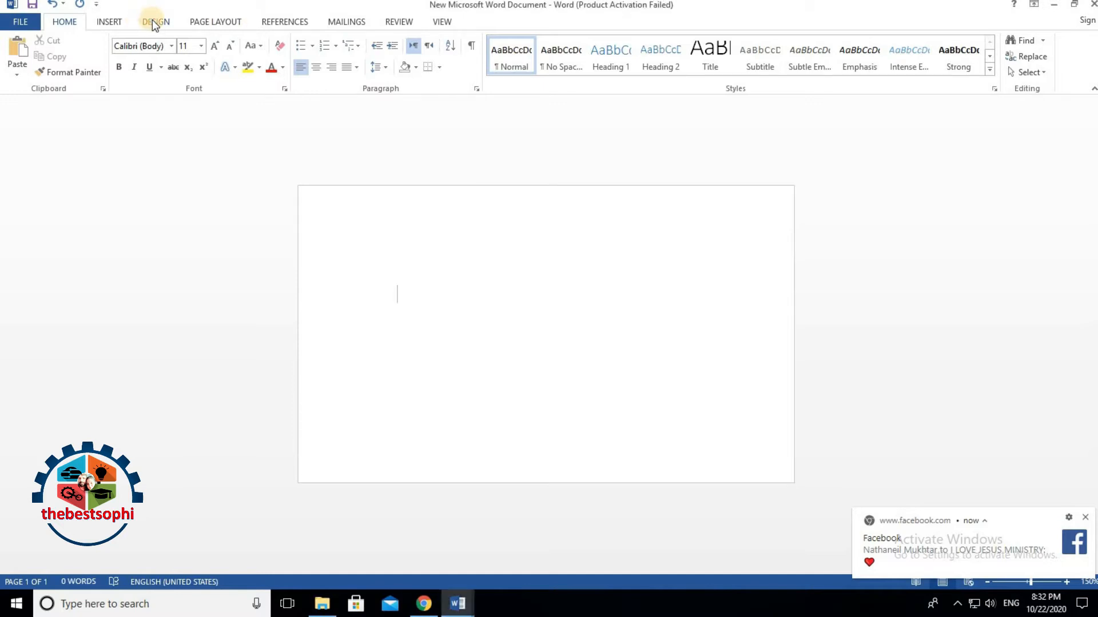
pyautogui.click(155, 21)
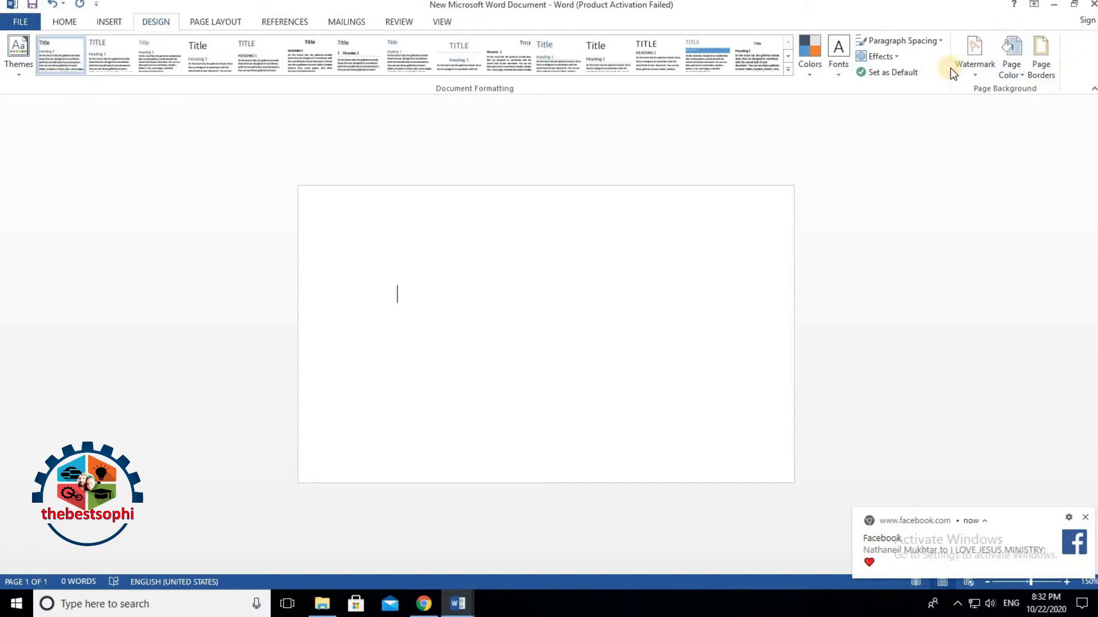
pyautogui.click(1011, 75)
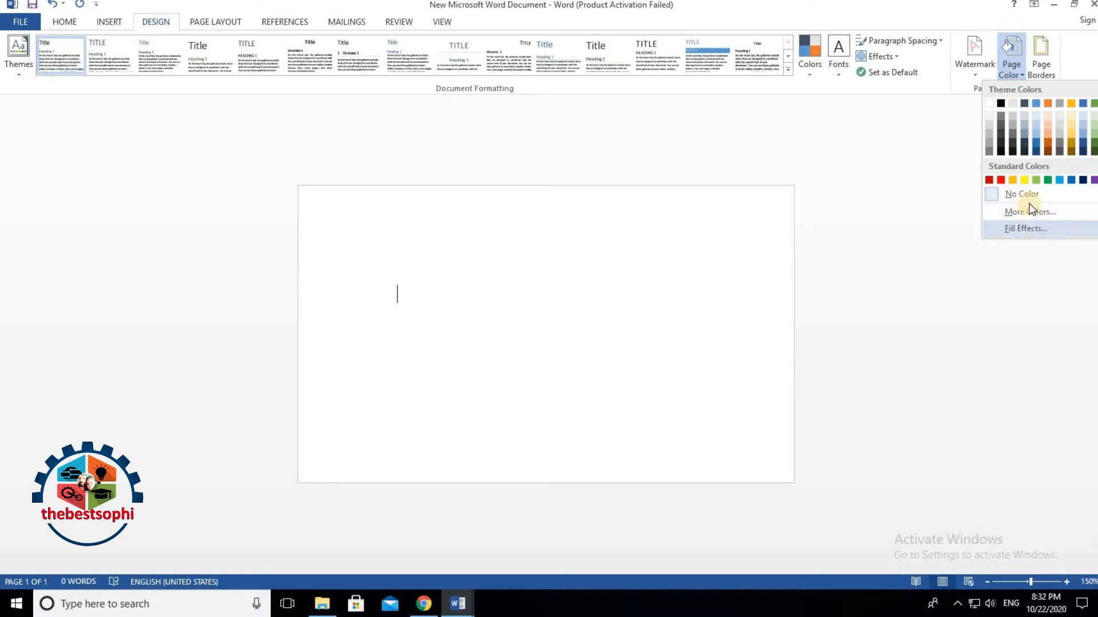
pyautogui.click(1020, 232)
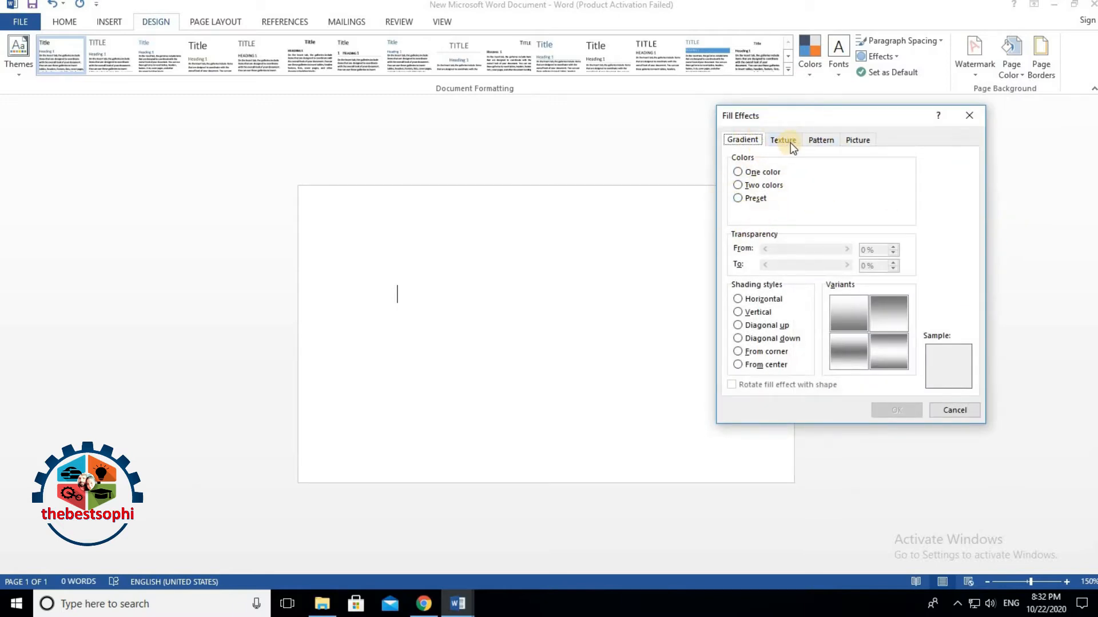
pyautogui.click(867, 146)
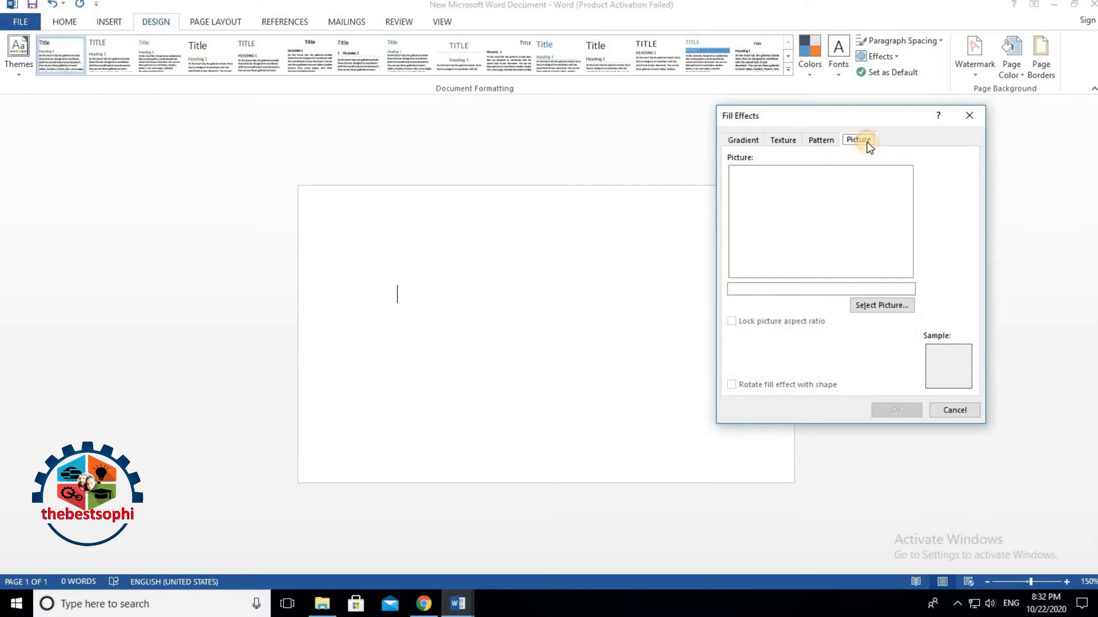
pyautogui.click(901, 309)
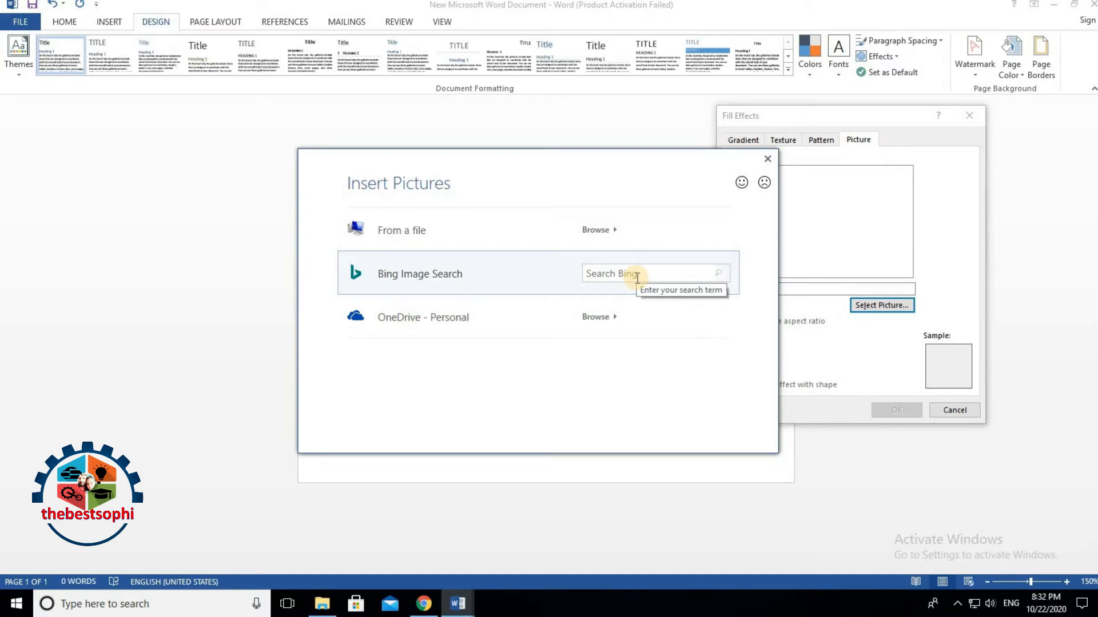
# Step: Apply birthday-card-template-01 from the Desktop as the page background picture fill
pyautogui.click(439, 242)
pyautogui.moveTo(1008, 146); pyautogui.dragTo(697, 119)
pyautogui.click(296, 215)
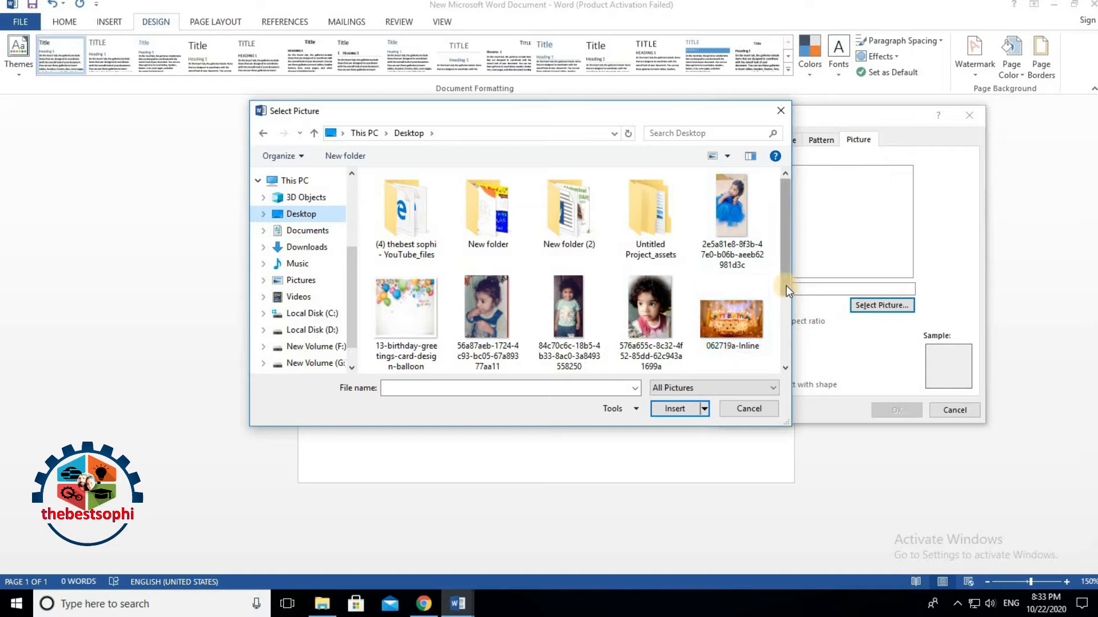
pyautogui.moveTo(786, 286); pyautogui.dragTo(785, 308)
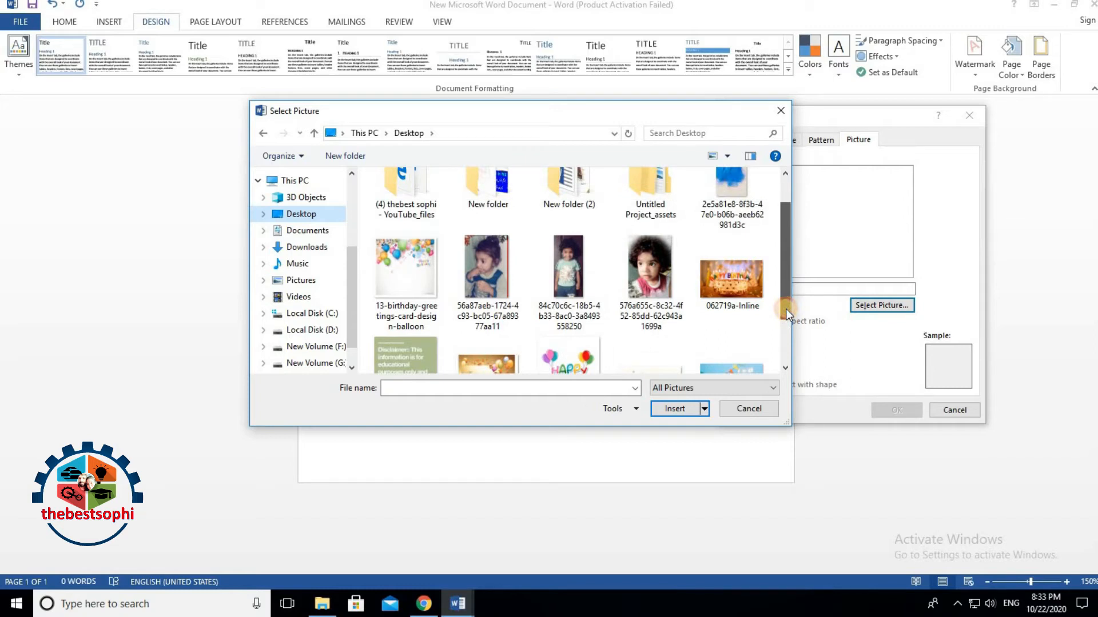
pyautogui.moveTo(785, 309); pyautogui.dragTo(785, 310)
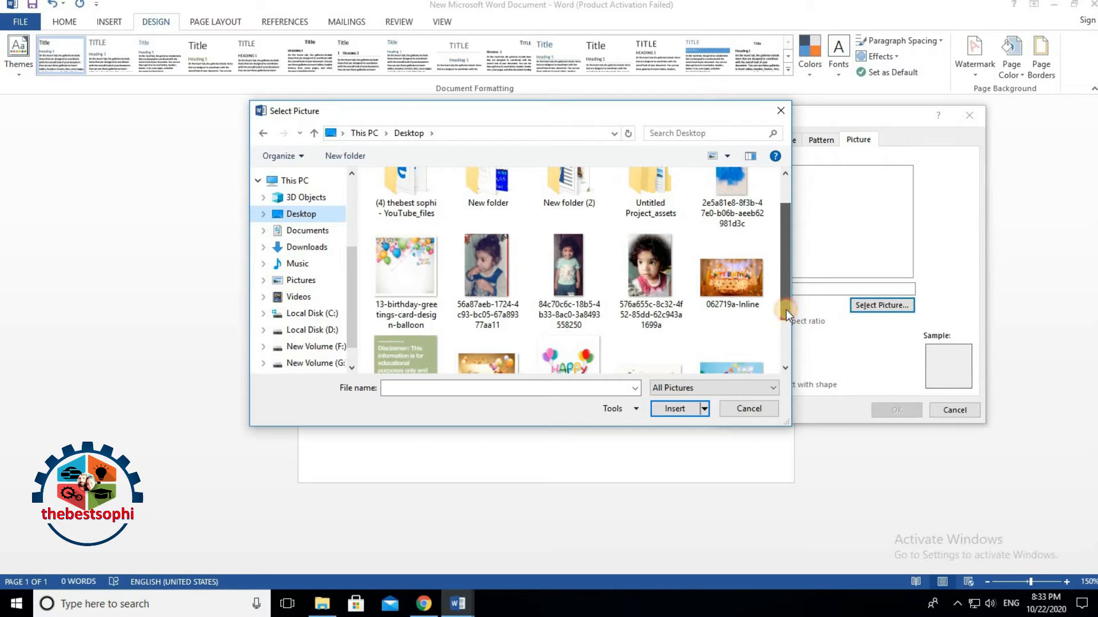
pyautogui.moveTo(786, 310); pyautogui.dragTo(804, 358)
pyautogui.click(479, 317)
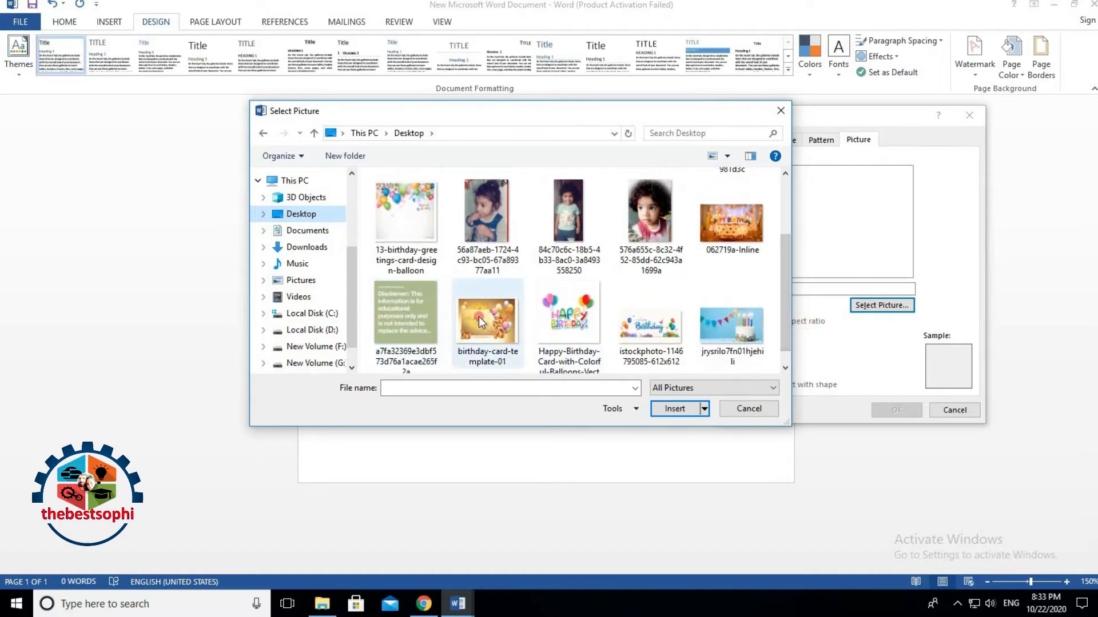
pyautogui.click(675, 409)
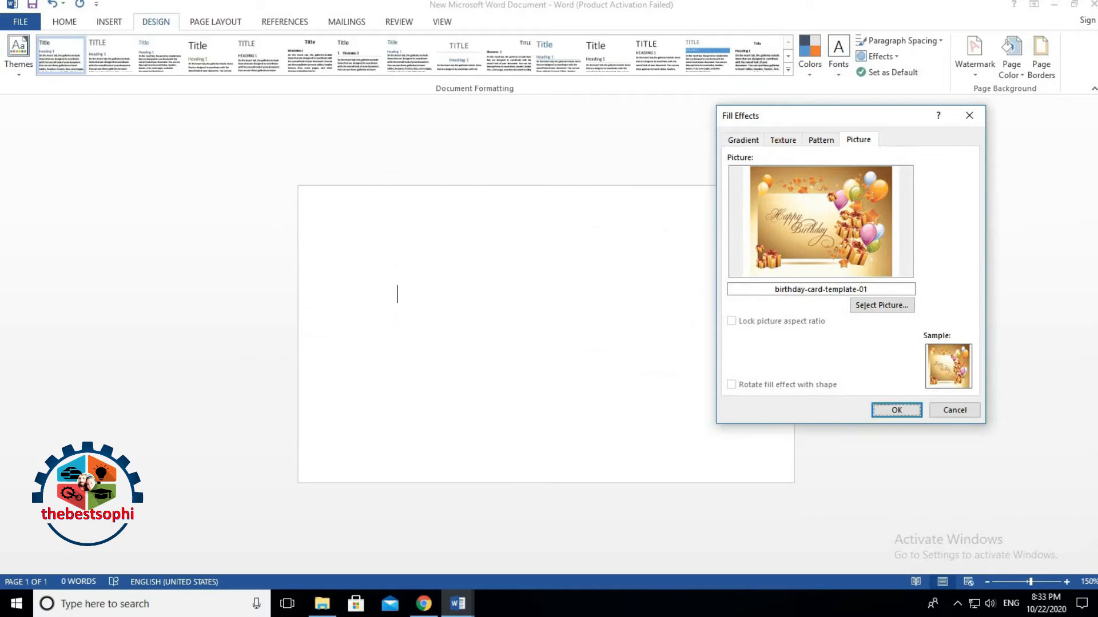
pyautogui.click(896, 410)
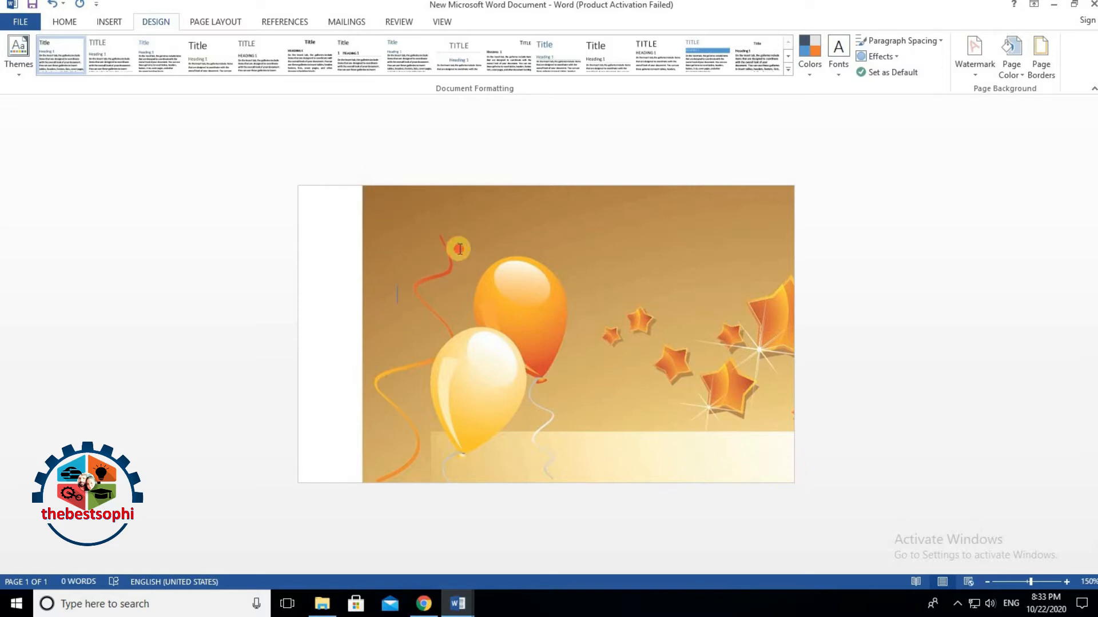
# Step: Undo the page background and insert birthday-card-template-01 as a picture instead
pyautogui.moveTo(370, 188); pyautogui.dragTo(419, 260)
pyautogui.click(52, 5)
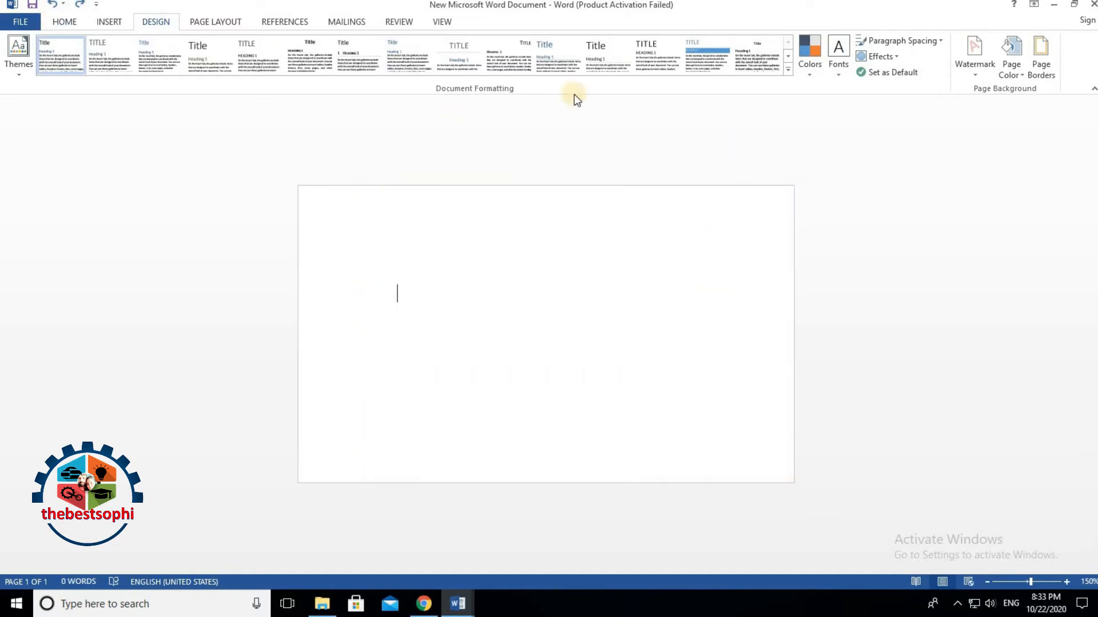
pyautogui.click(112, 22)
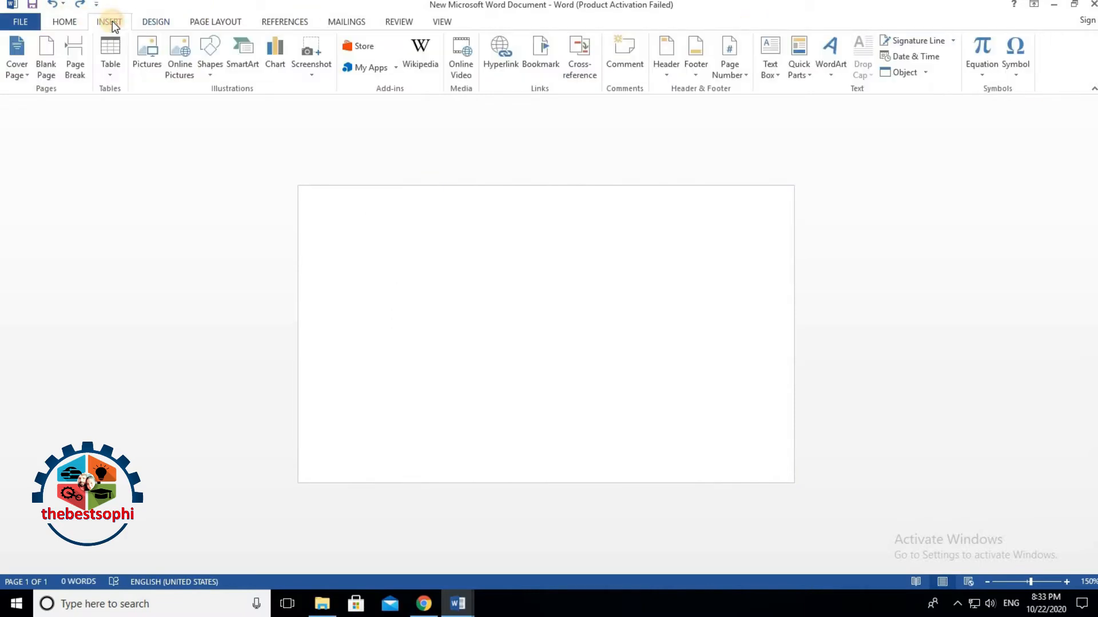
pyautogui.click(143, 65)
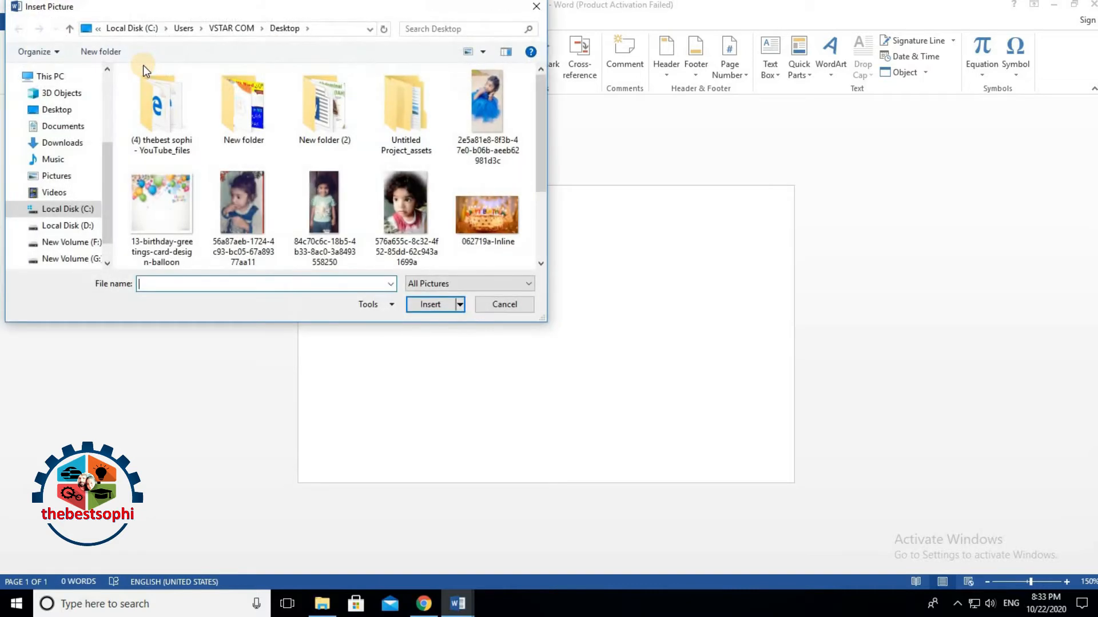
pyautogui.scroll(-2, 195, 198)
pyautogui.click(241, 201)
pyautogui.click(432, 306)
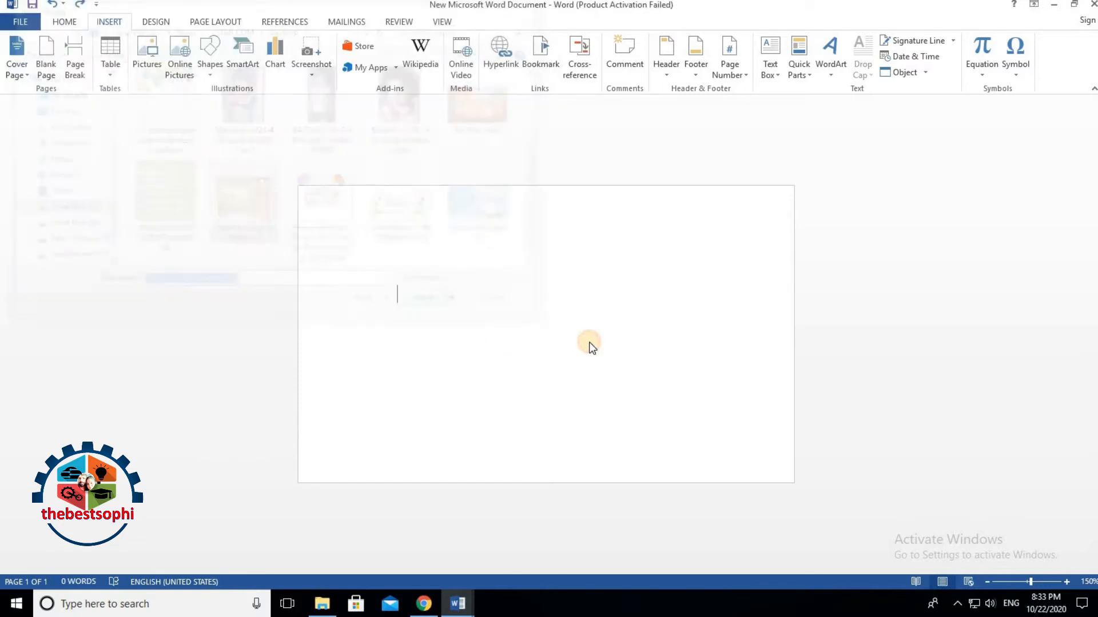
pyautogui.moveTo(431, 294); pyautogui.dragTo(461, 319)
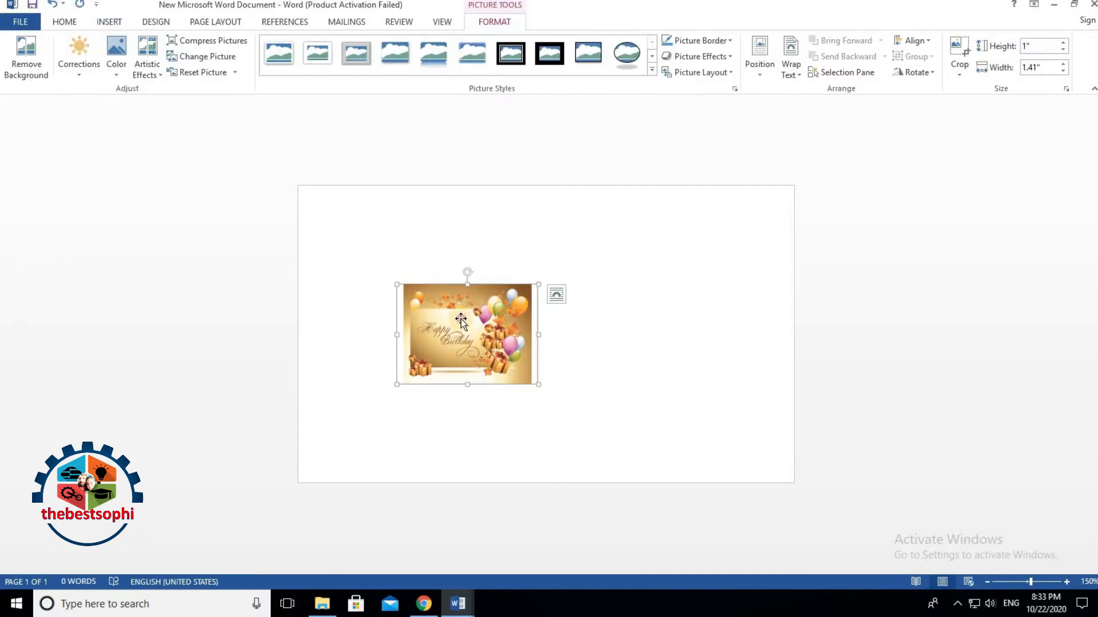
# Step: Float the picture in front of text, crop its sides, and stretch it to fill the card
pyautogui.click(787, 75)
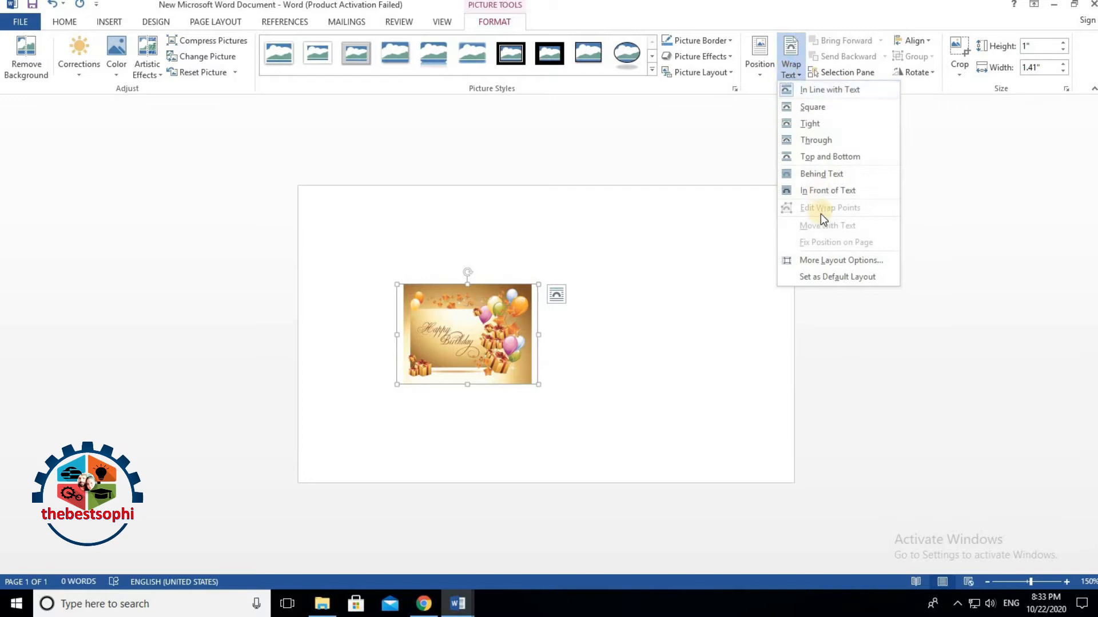
pyautogui.click(823, 190)
pyautogui.moveTo(470, 282); pyautogui.dragTo(806, 342)
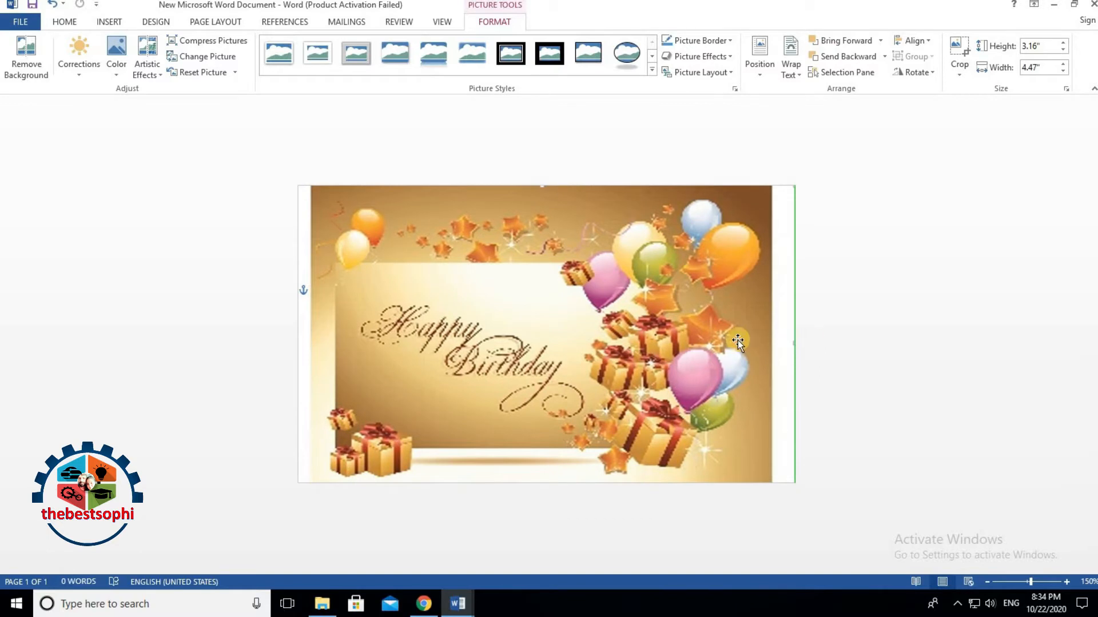
pyautogui.click(959, 54)
pyautogui.moveTo(792, 343); pyautogui.dragTo(769, 345)
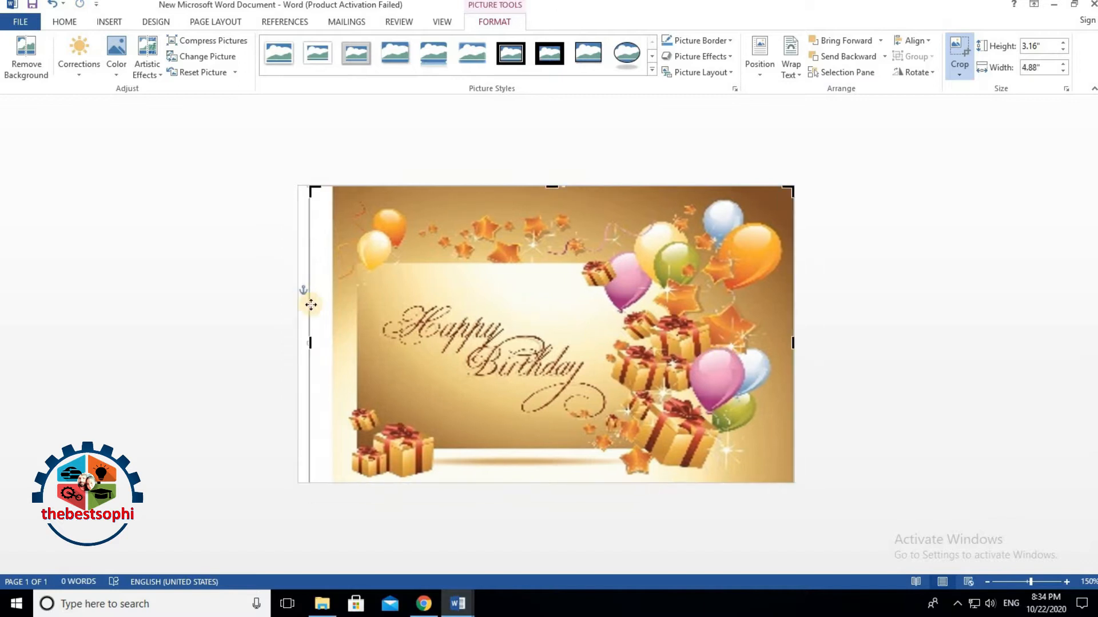
pyautogui.moveTo(311, 344); pyautogui.dragTo(334, 343)
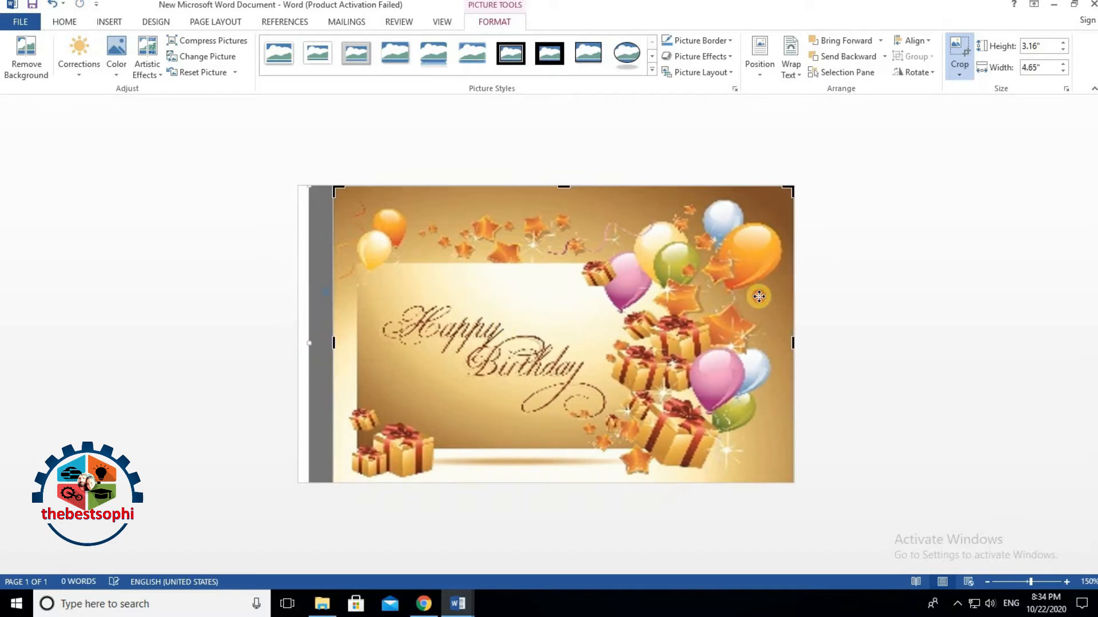
pyautogui.click(817, 280)
pyautogui.moveTo(759, 337); pyautogui.dragTo(795, 332)
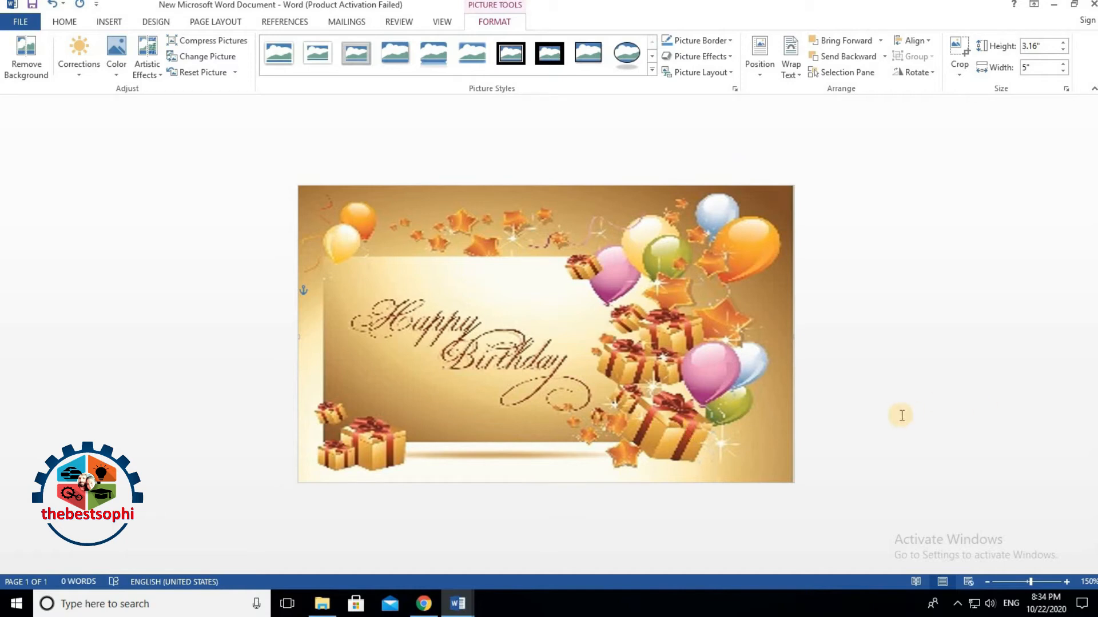
pyautogui.click(63, 22)
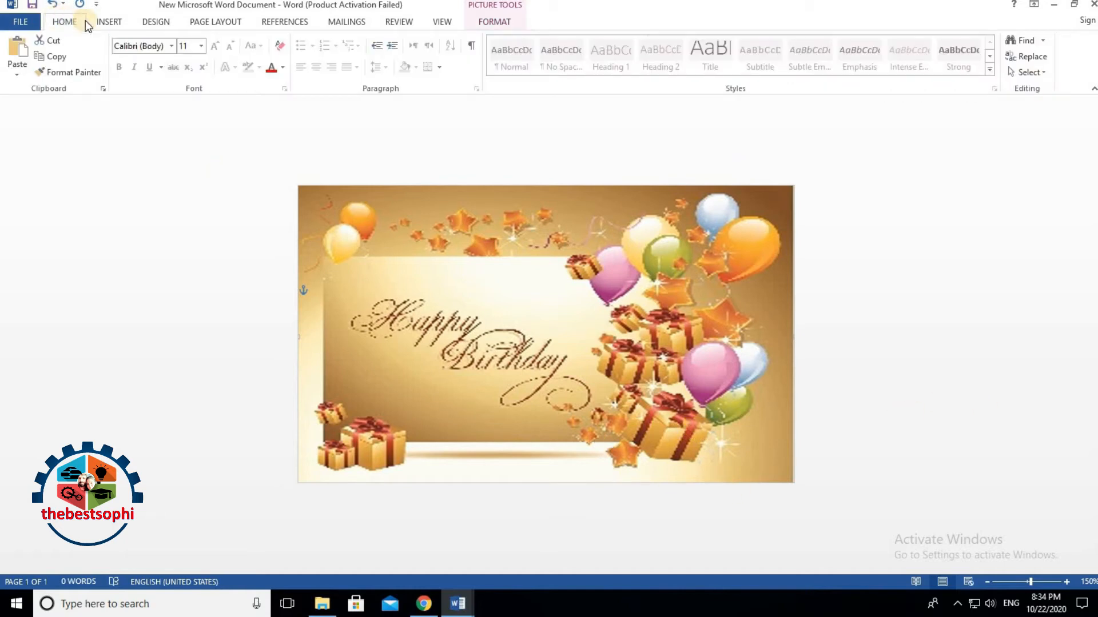
# Step: Select the floating birthday picture and delete it from the card
pyautogui.click(108, 23)
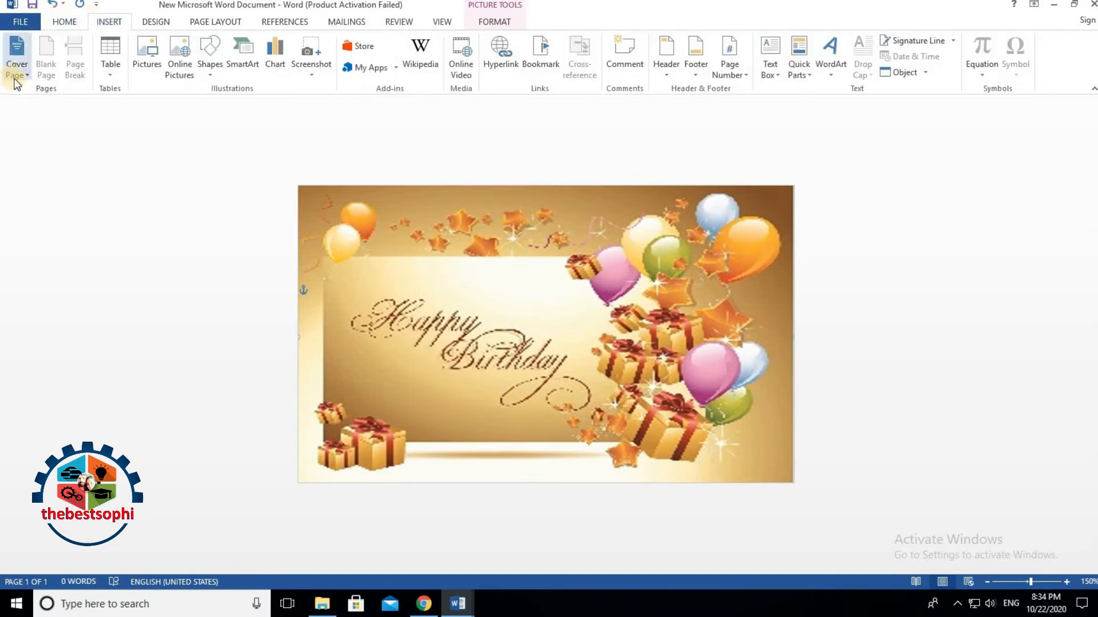
pyautogui.click(444, 415)
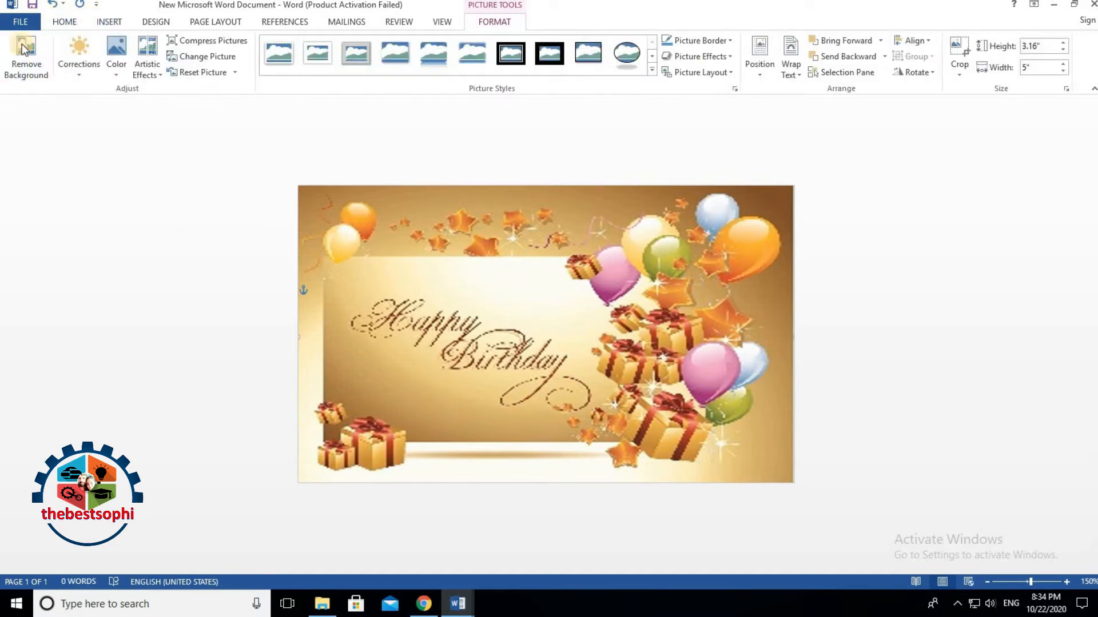
pyautogui.click(65, 25)
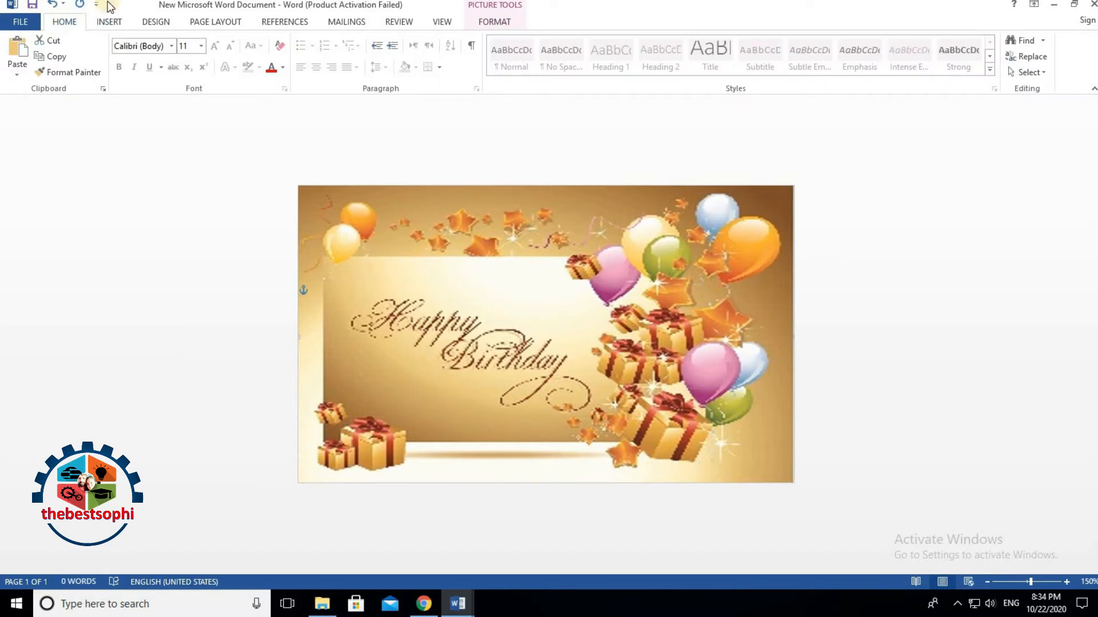
pyautogui.press('Delete')
pyautogui.click(492, 244)
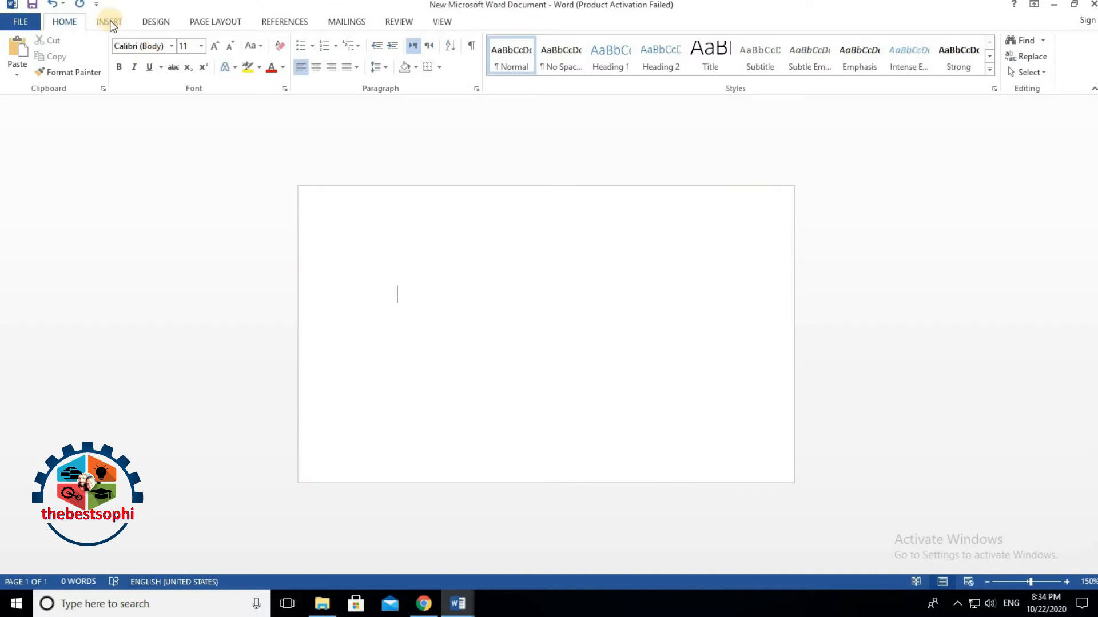
# Step: Open the page background's Fill Effects dialog through Page Color on the Design tab
pyautogui.click(110, 22)
pyautogui.click(183, 75)
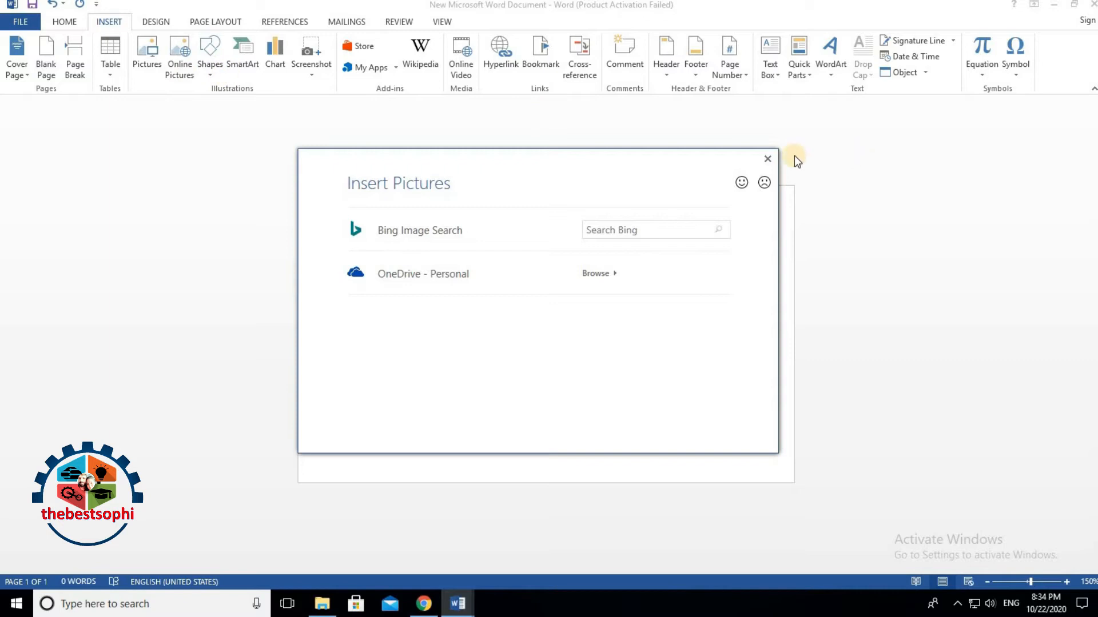
pyautogui.click(767, 159)
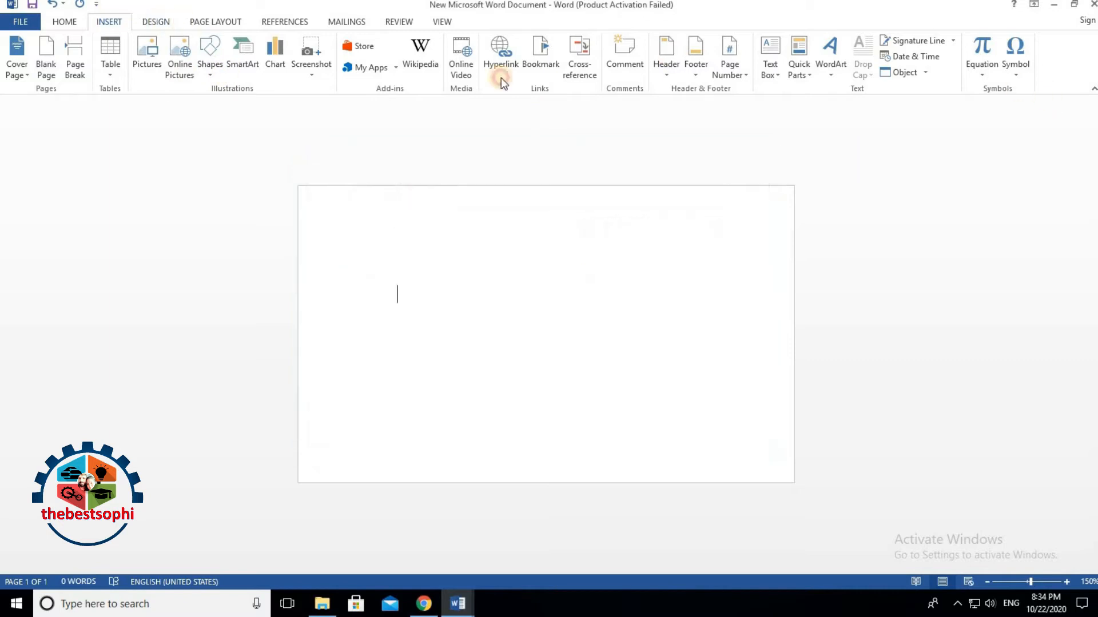
pyautogui.click(156, 22)
pyautogui.click(1013, 77)
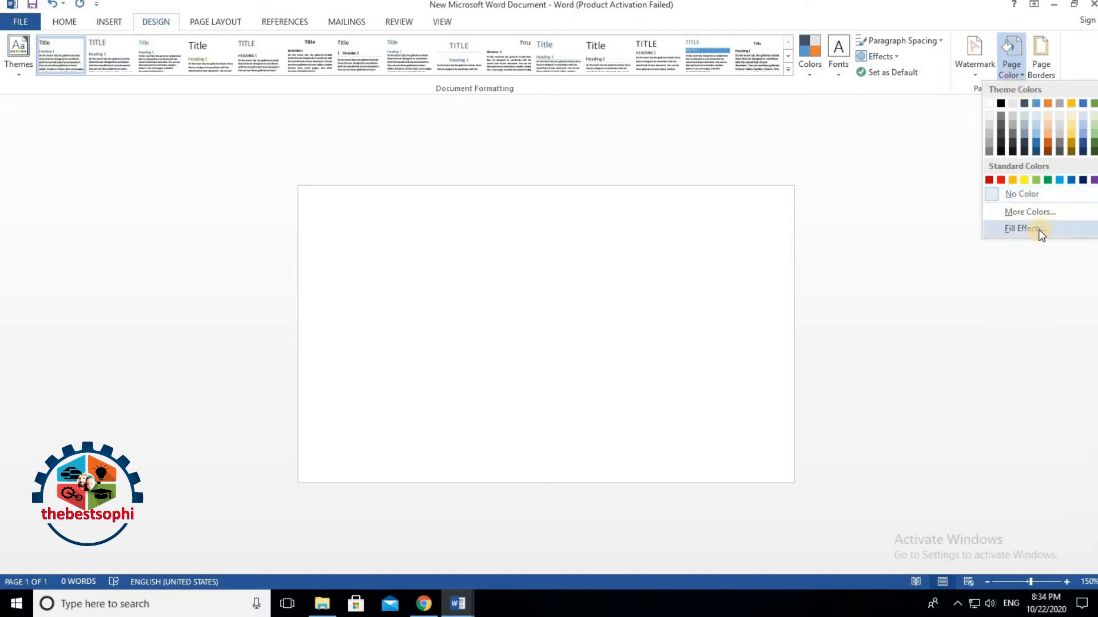
pyautogui.click(1023, 229)
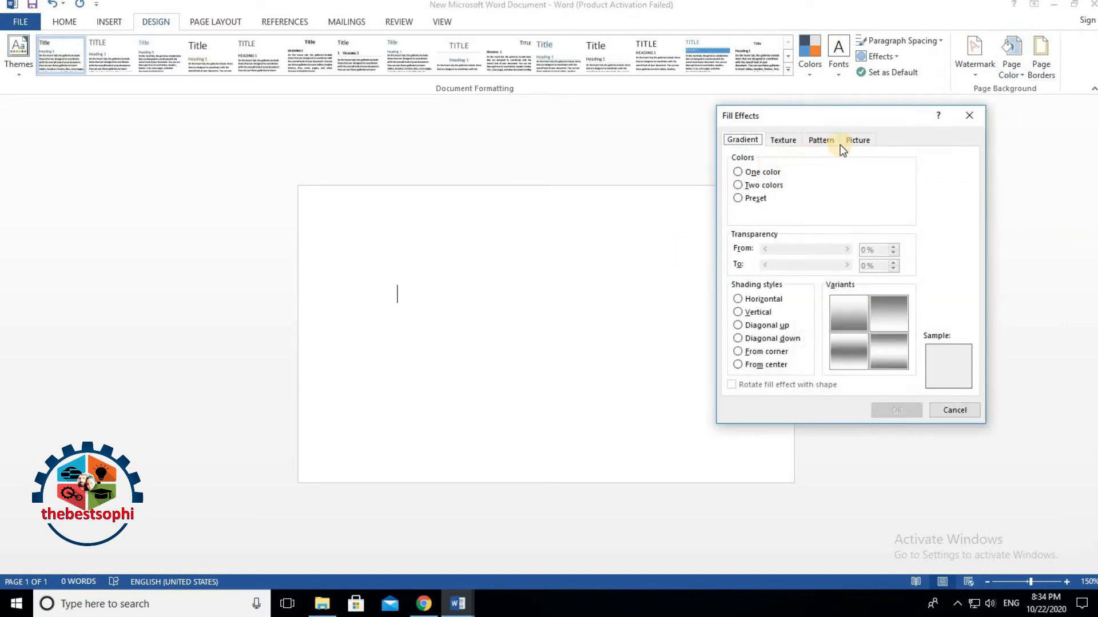
# Step: Run a Bing image search for the background picture and browse the results
pyautogui.click(856, 142)
pyautogui.click(880, 306)
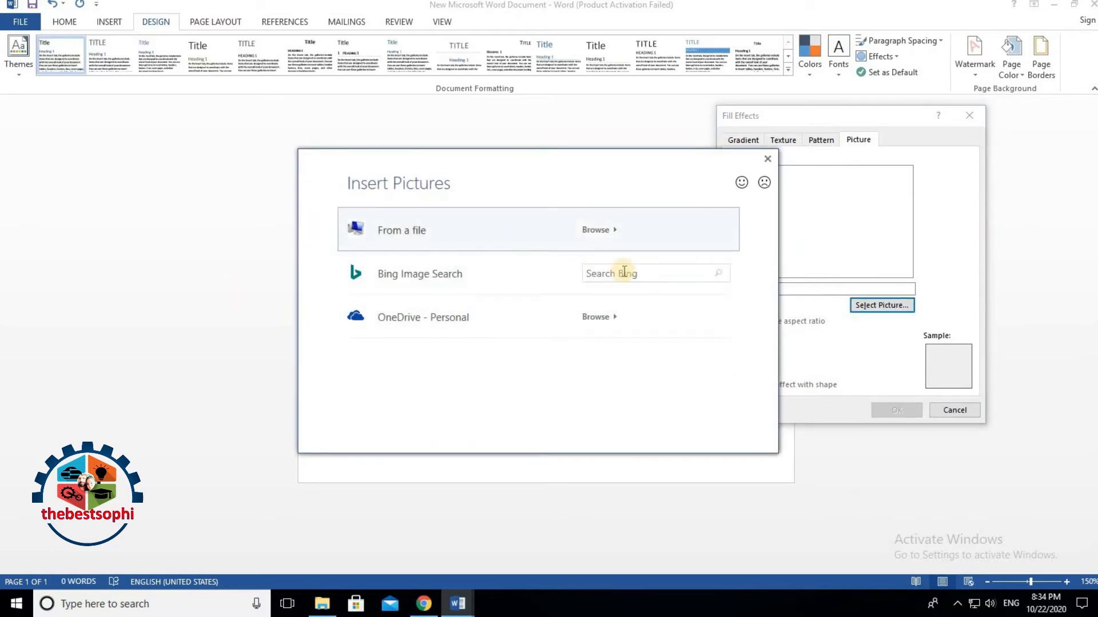
pyautogui.click(634, 276)
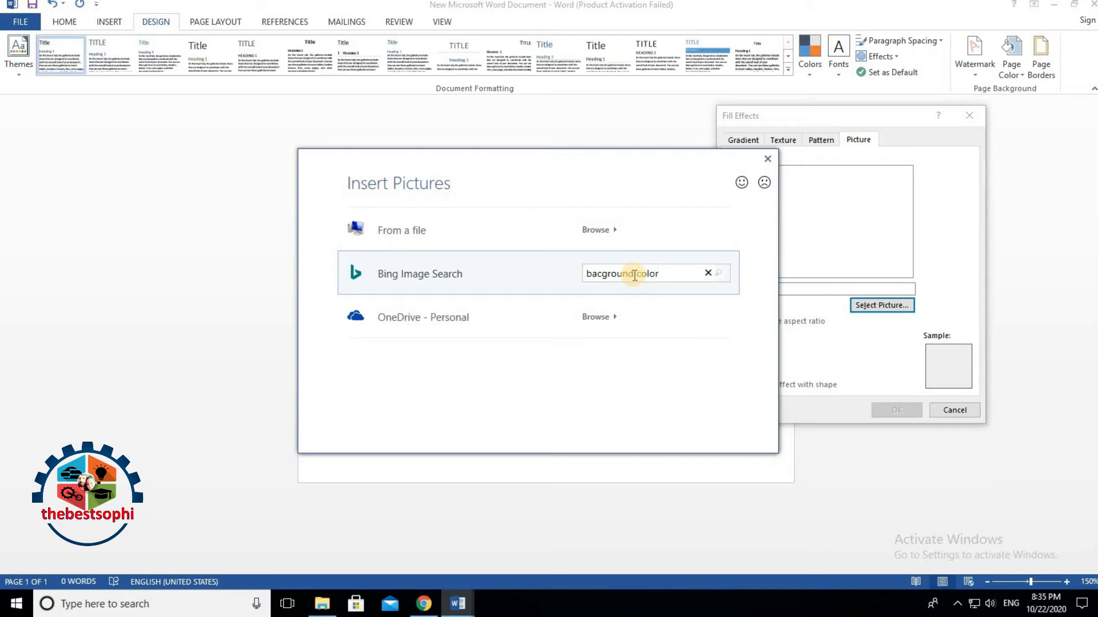
pyautogui.press('Return')
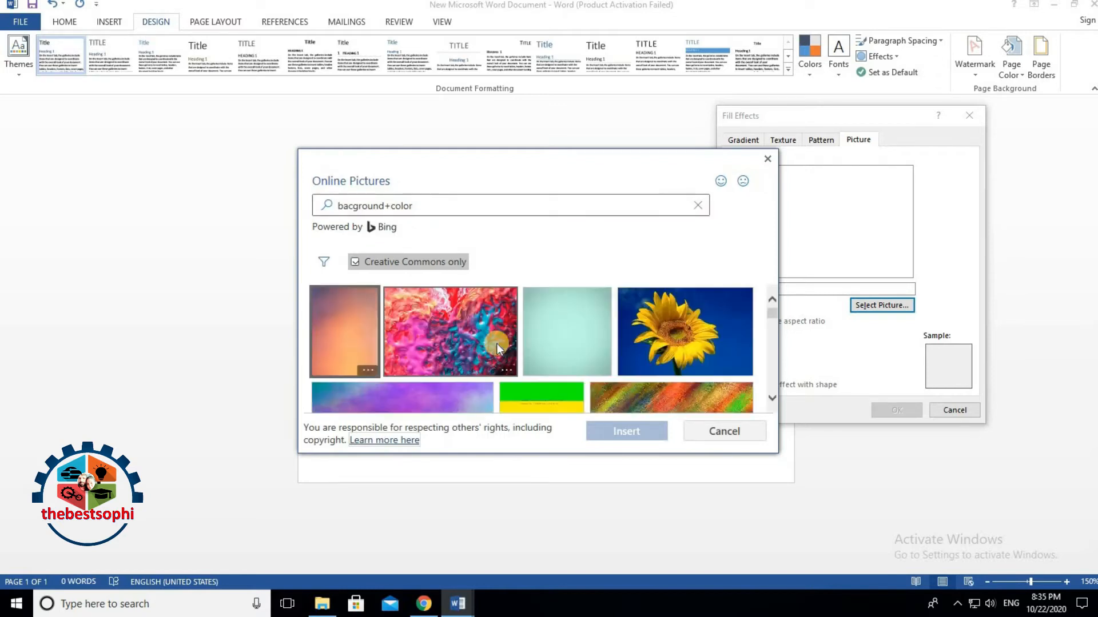
pyautogui.scroll(-5, 496, 345)
pyautogui.scroll(-5, 498, 349)
pyautogui.scroll(-5, 497, 349)
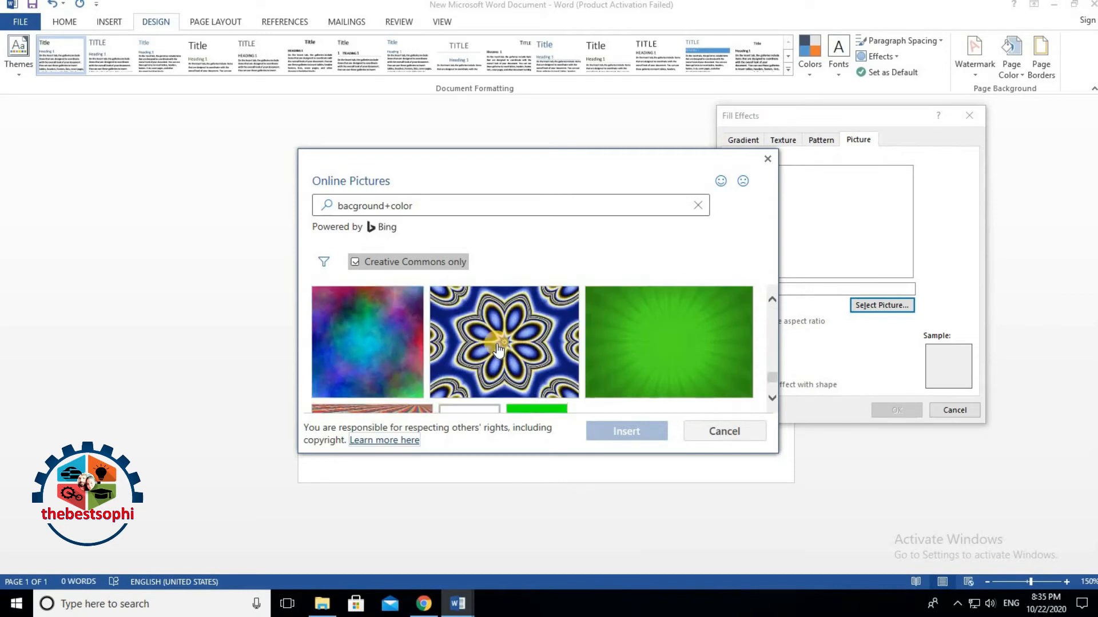
pyautogui.scroll(-5, 498, 350)
pyautogui.scroll(-5, 498, 350)
pyautogui.scroll(15, 497, 349)
# Step: Search Bing for 'birthday card' and apply the balloon image as the page background
pyautogui.click(412, 205)
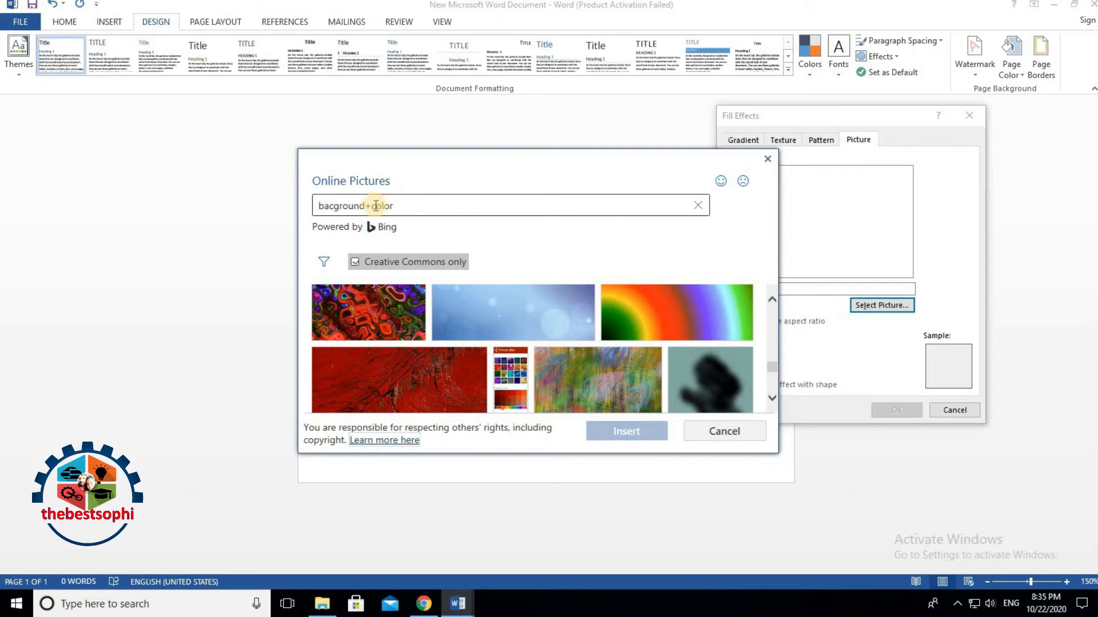
pyautogui.click(374, 207)
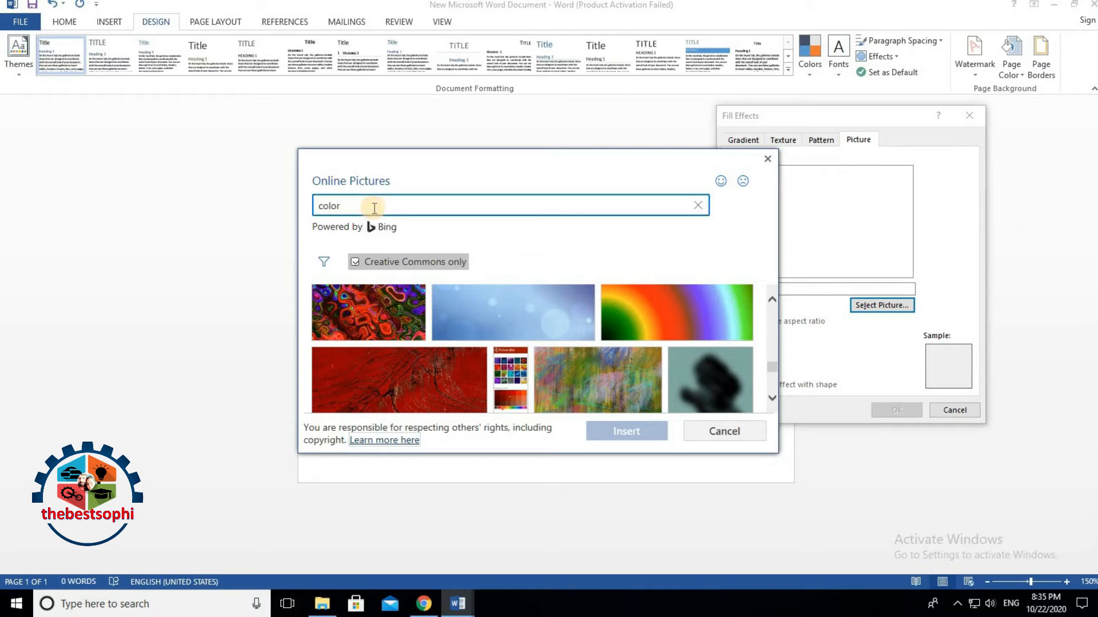
pyautogui.write('birthday card')
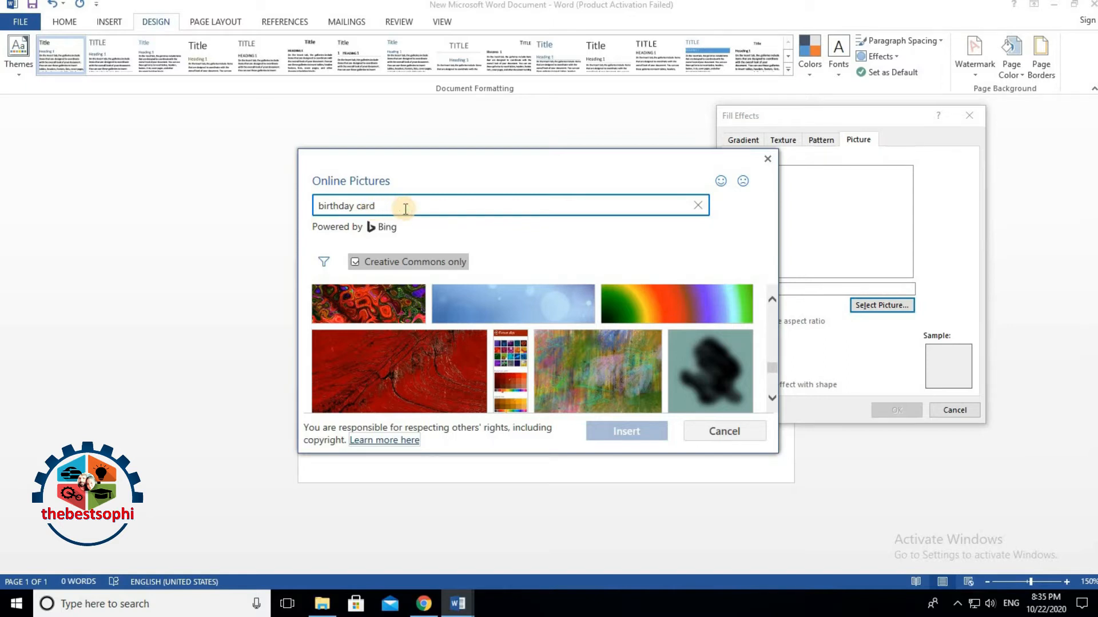
pyautogui.press('Return')
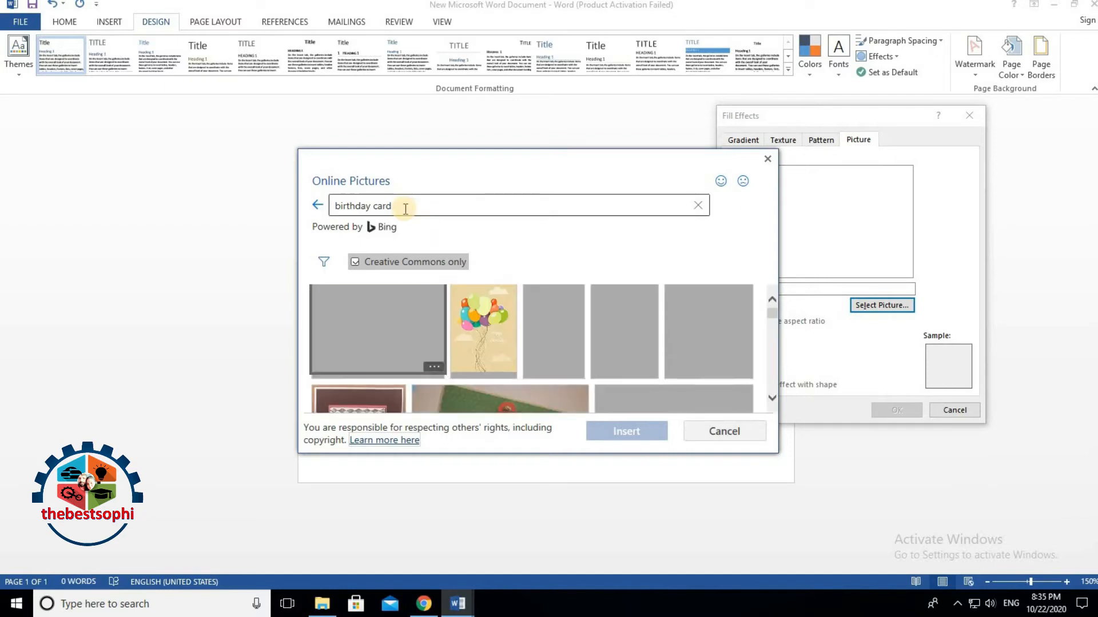
pyautogui.scroll(-5, 547, 338)
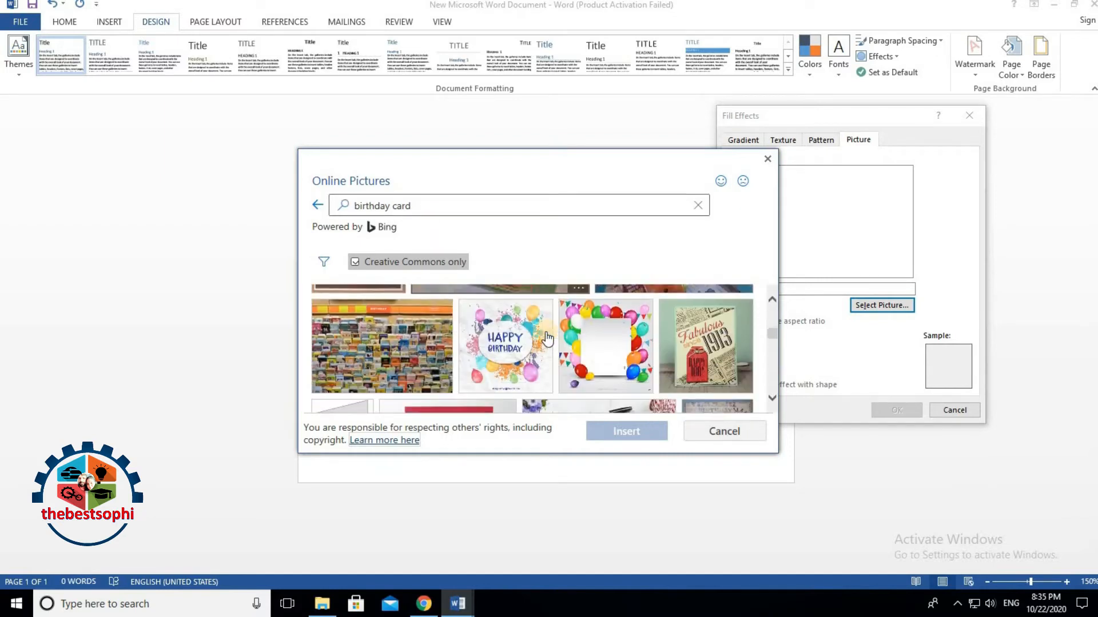
pyautogui.click(605, 338)
pyautogui.click(628, 435)
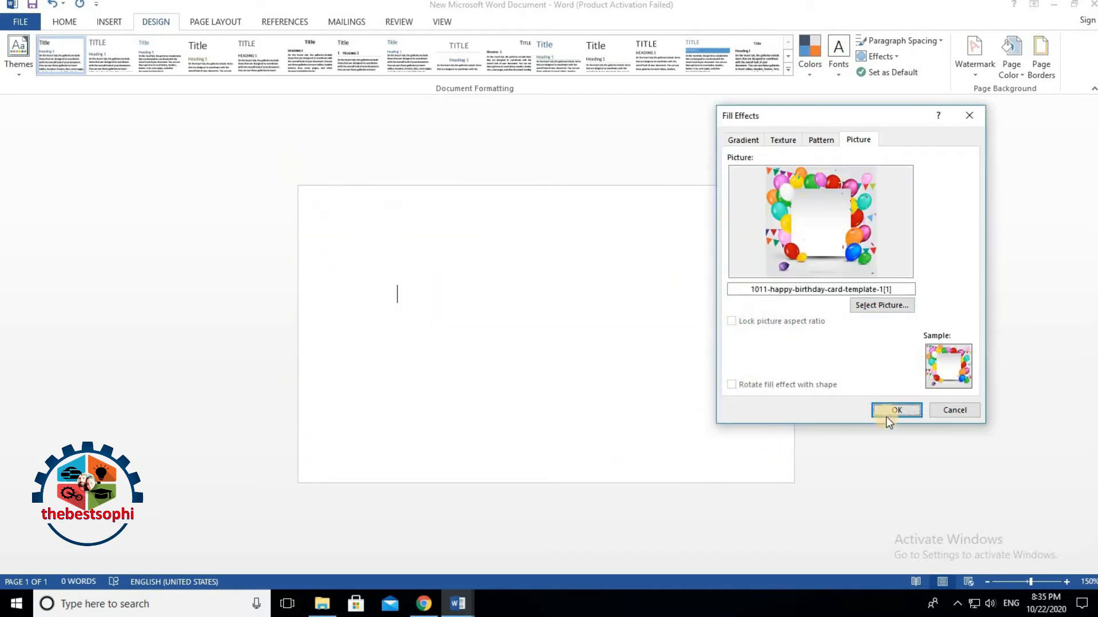
pyautogui.click(886, 415)
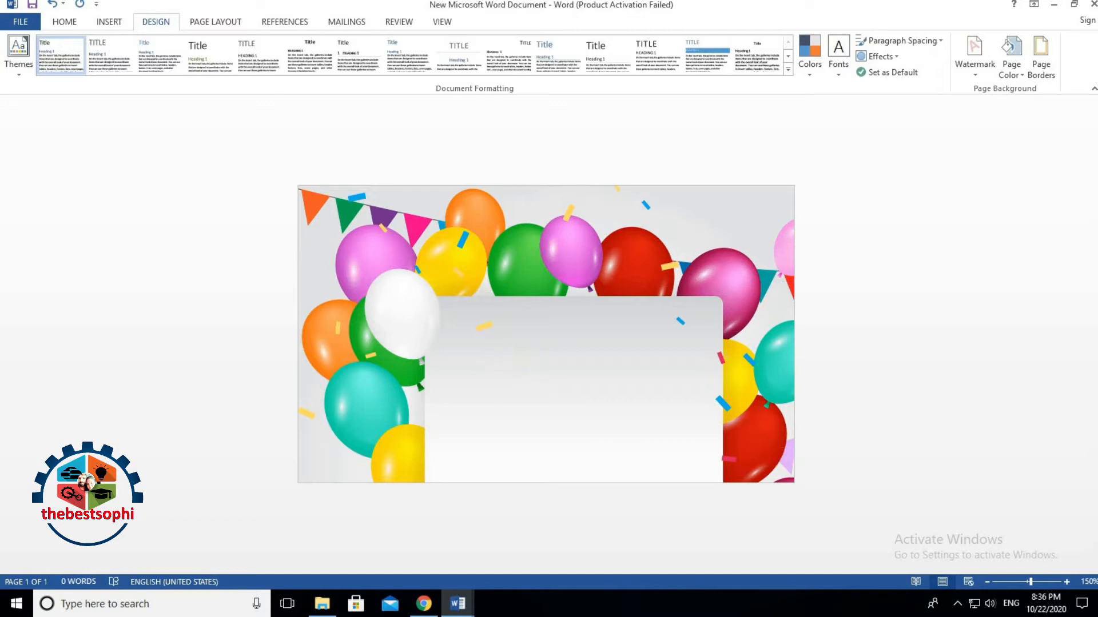
# Step: Draw a small rectangle near the top of the card's white panel
pyautogui.click(65, 22)
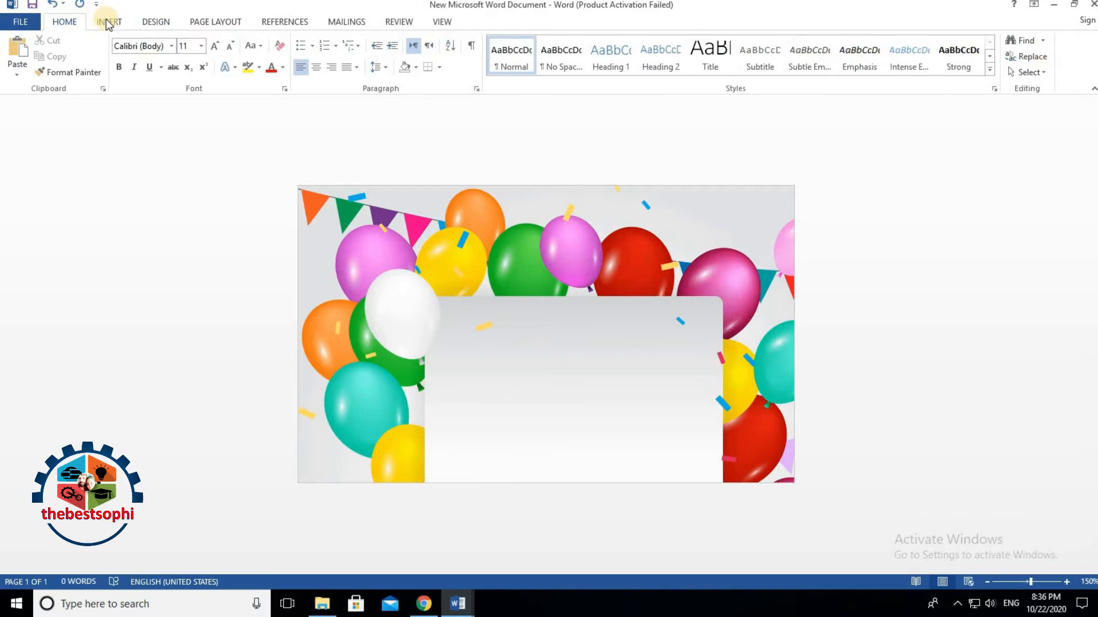
pyautogui.click(124, 17)
pyautogui.click(210, 60)
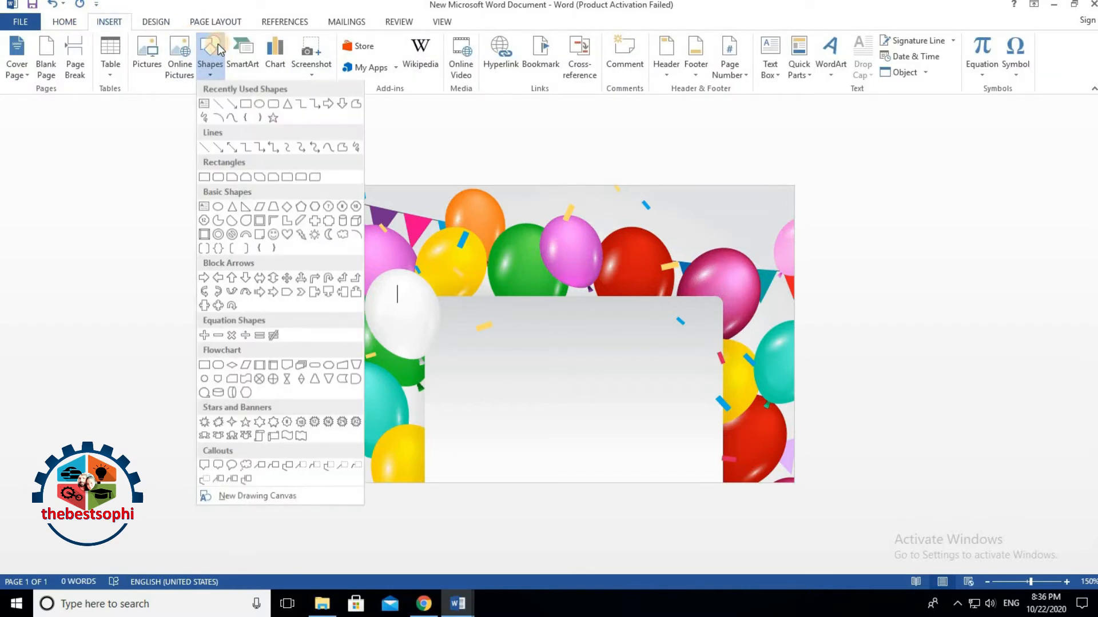
pyautogui.click(248, 104)
pyautogui.moveTo(442, 307)
pyautogui.mouseDown()
pyautogui.moveTo(524, 373)
pyautogui.moveTo(571, 381)
pyautogui.mouseUp()
pyautogui.moveTo(483, 355)
pyautogui.mouseDown()
pyautogui.moveTo(365, 254)
pyautogui.moveTo(448, 431)
pyautogui.moveTo(480, 455)
pyautogui.moveTo(488, 385)
pyautogui.moveTo(555, 349)
pyautogui.moveTo(640, 339)
pyautogui.mouseUp()
pyautogui.moveTo(631, 301); pyautogui.dragTo(587, 335)
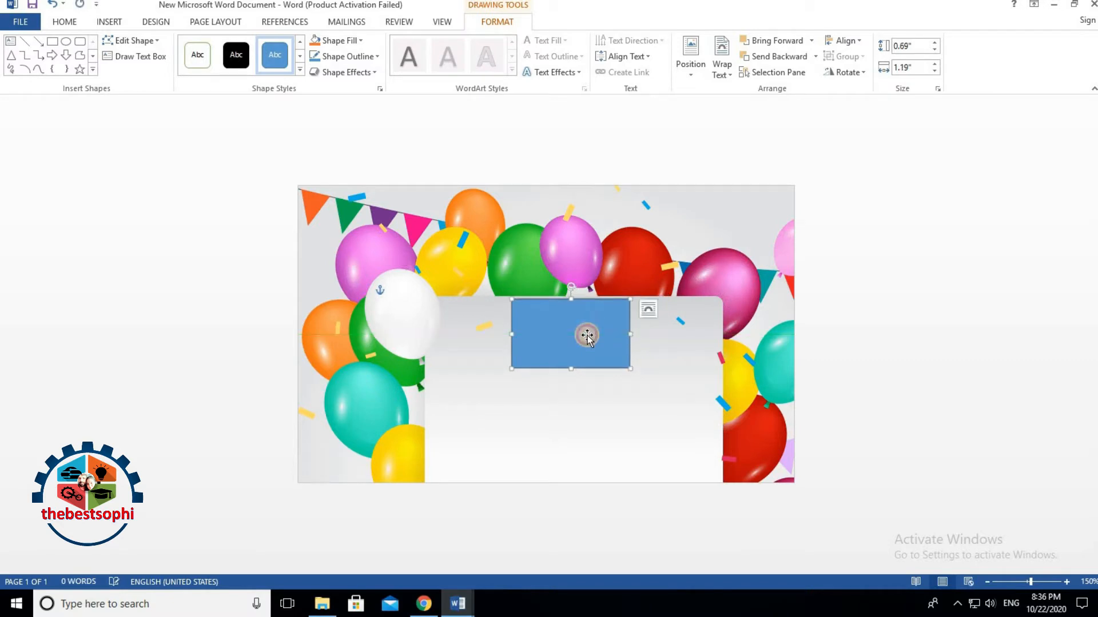
# Step: Try a picture fill for the rectangle, then cancel the slow online loading
pyautogui.click(336, 42)
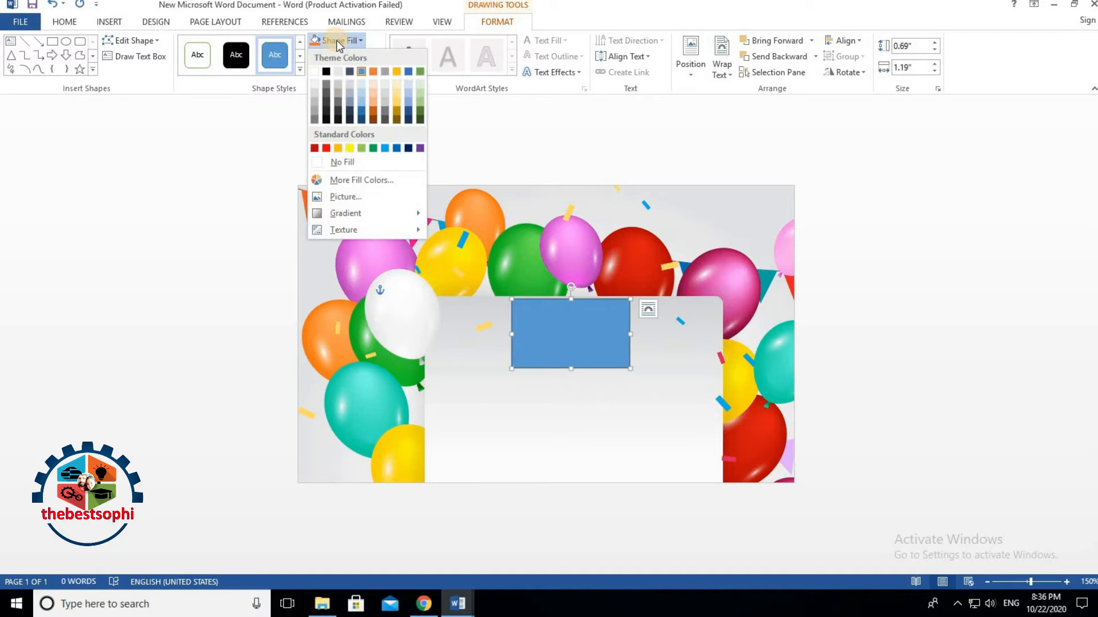
pyautogui.click(366, 196)
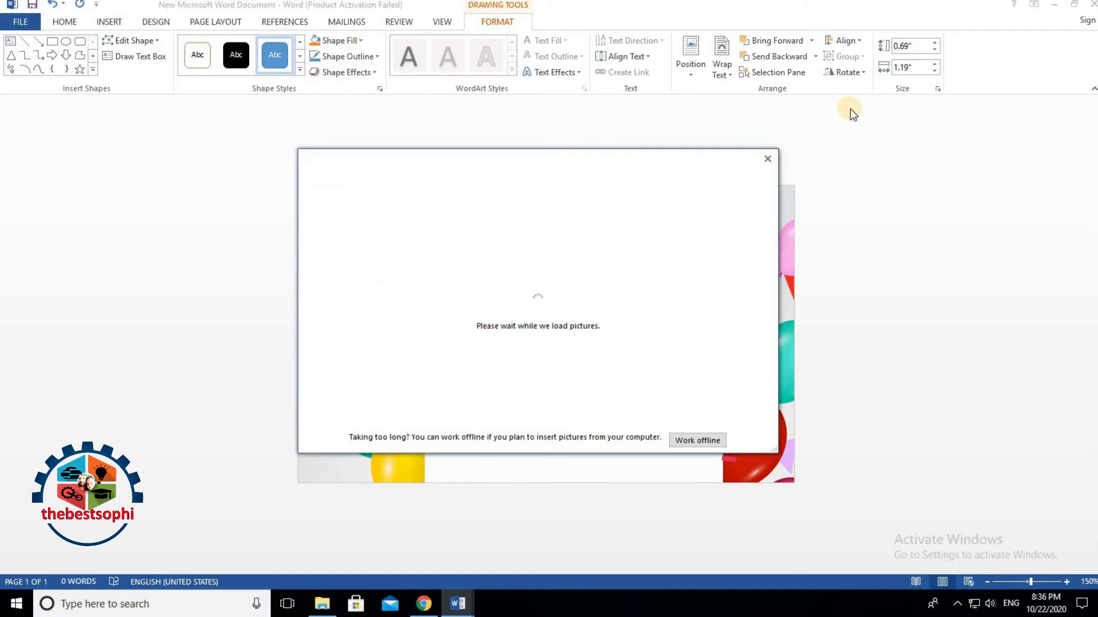
pyautogui.click(345, 41)
pyautogui.click(342, 37)
# Step: Give the rectangle no fill and a red outline, then choose a picture fill
pyautogui.click(198, 57)
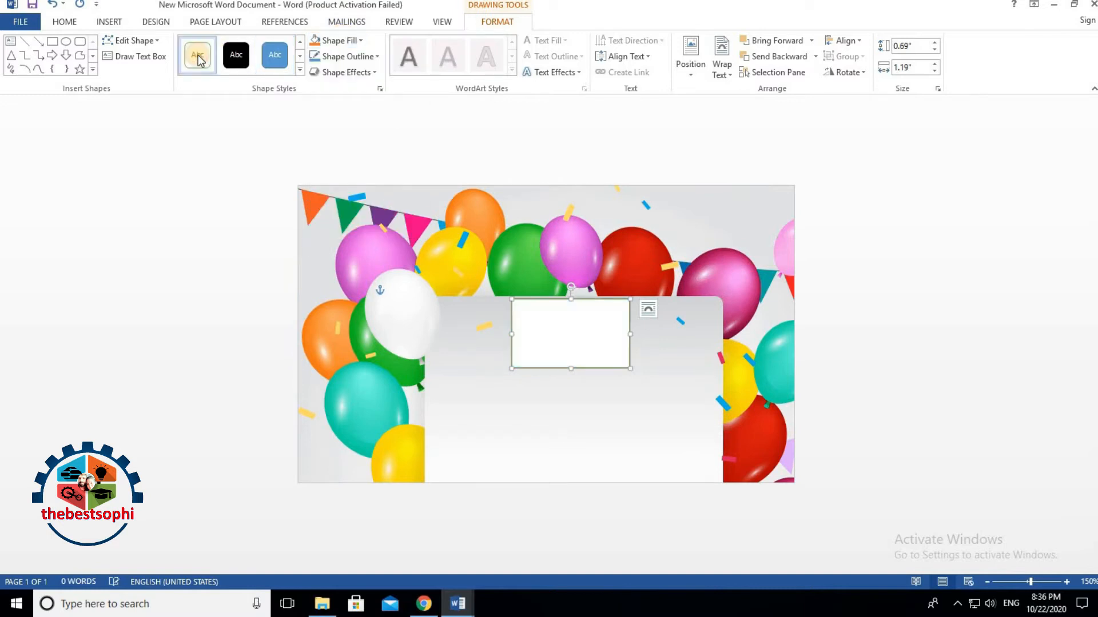
pyautogui.click(343, 56)
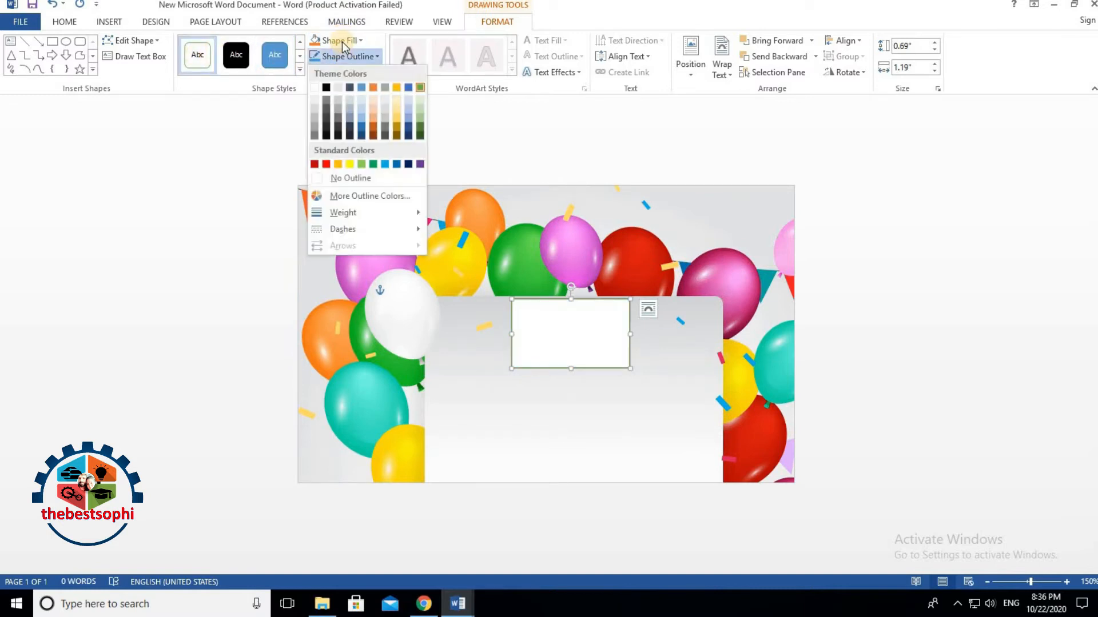
pyautogui.click(338, 40)
pyautogui.click(359, 164)
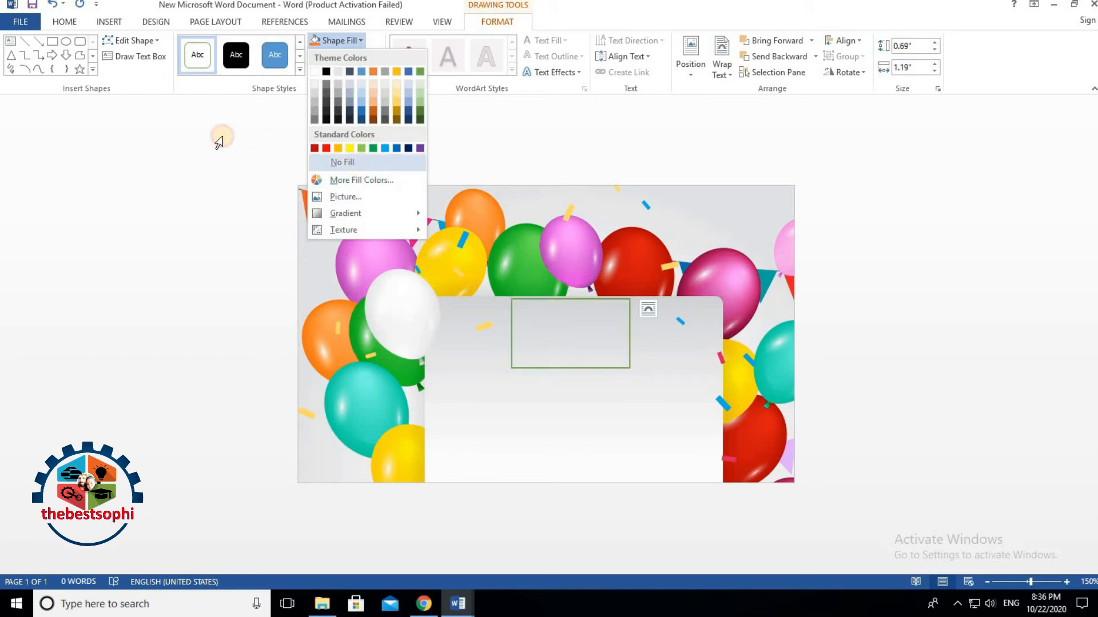
pyautogui.click(343, 56)
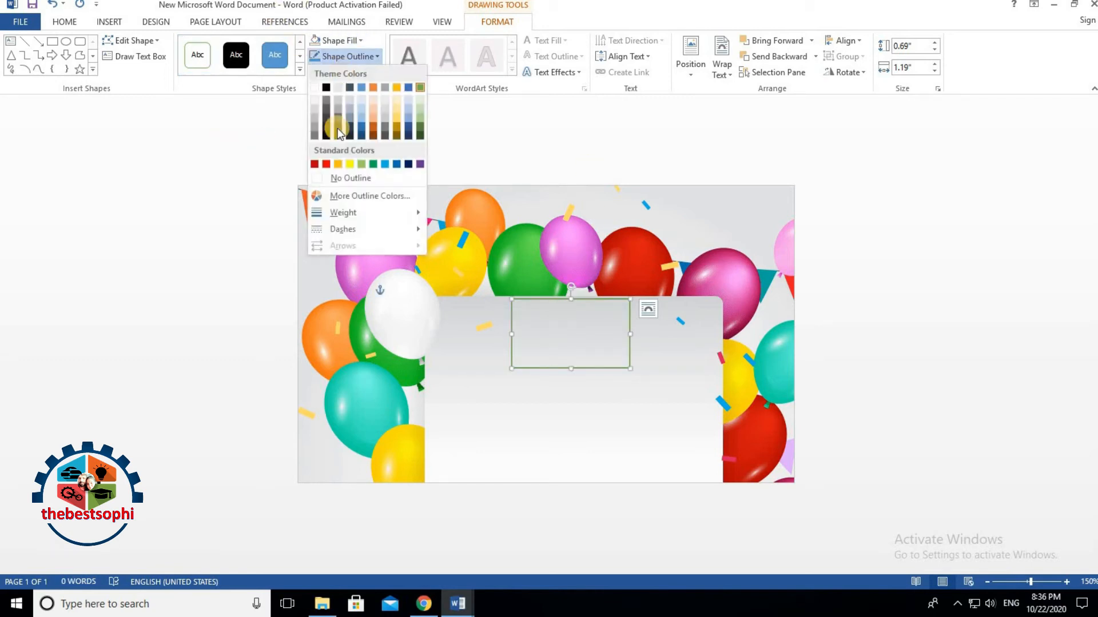
pyautogui.click(325, 164)
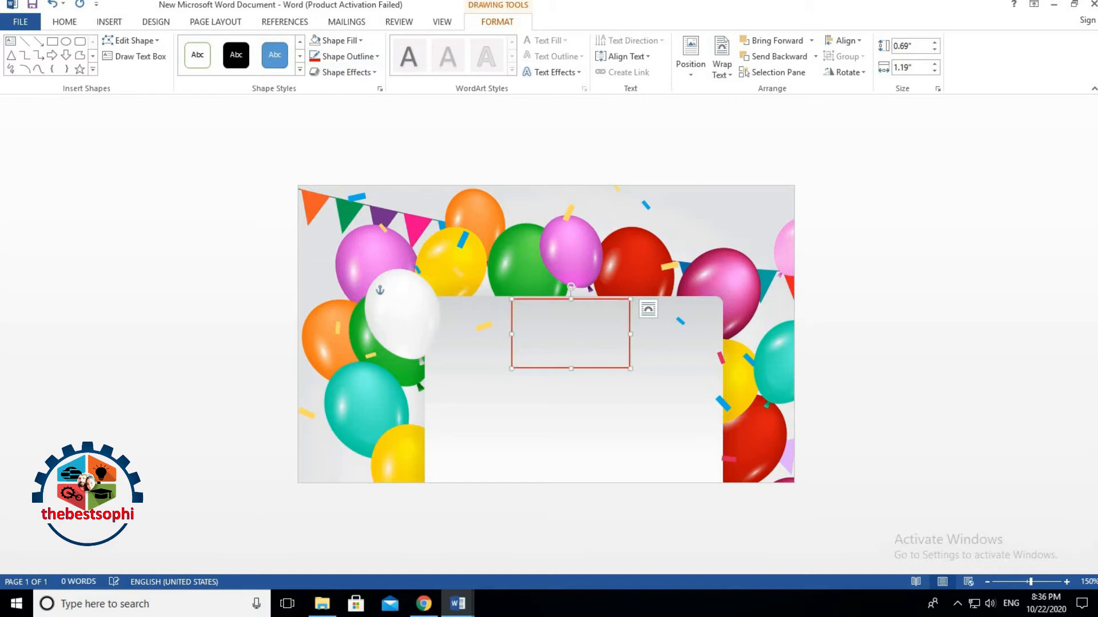
pyautogui.click(337, 43)
pyautogui.click(348, 198)
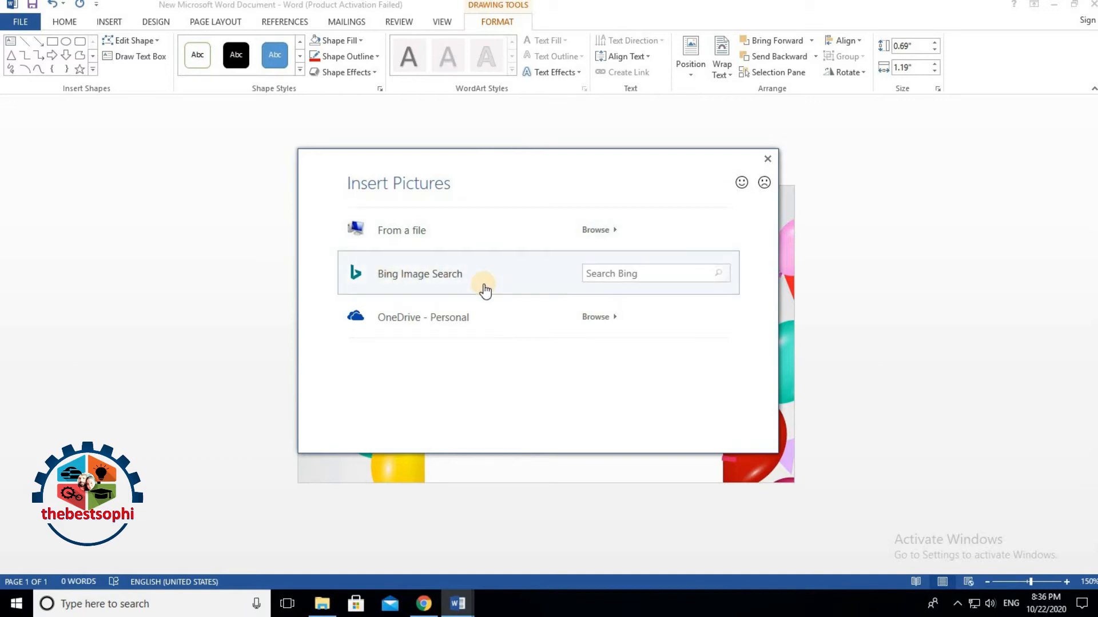
# Step: Fill the rectangle with the child's Desktop photo, resize and move it, then delete it
pyautogui.click(424, 234)
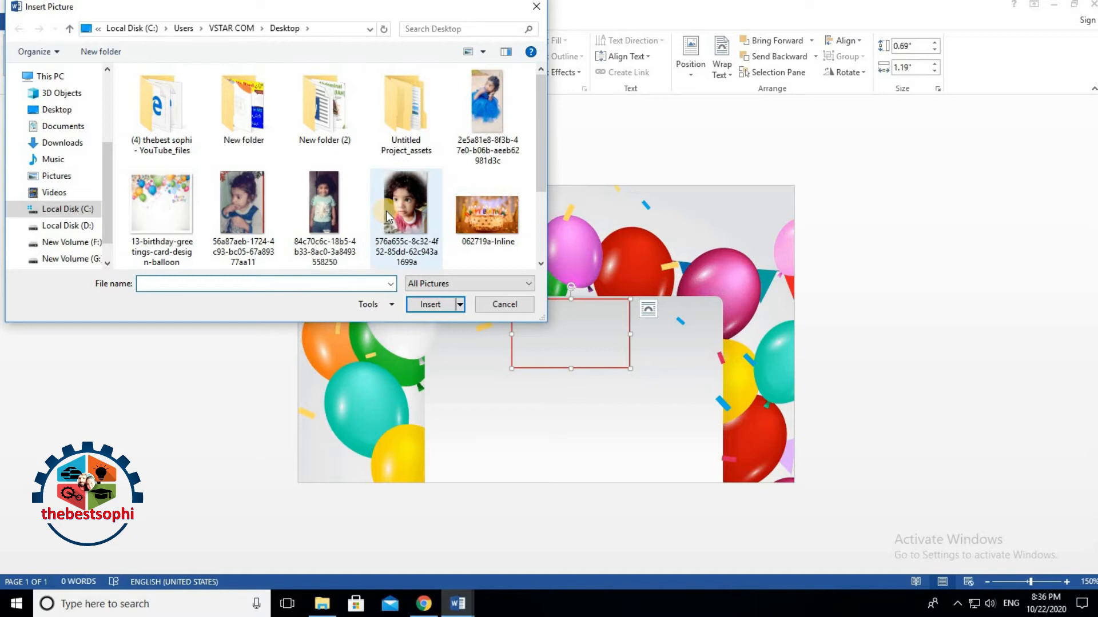
pyautogui.click(479, 114)
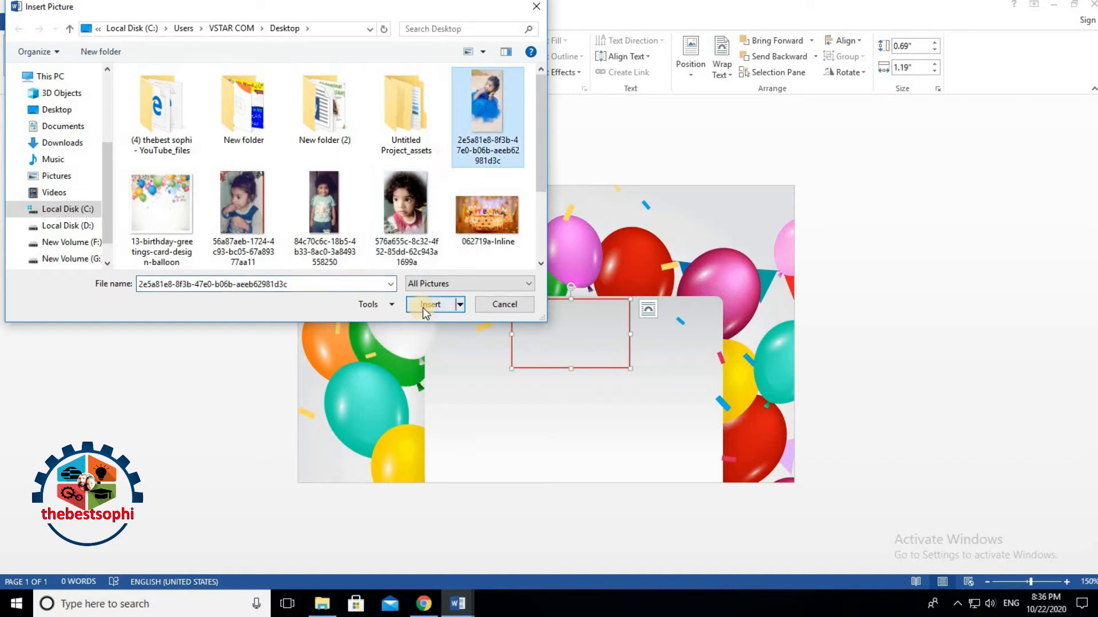
pyautogui.click(428, 304)
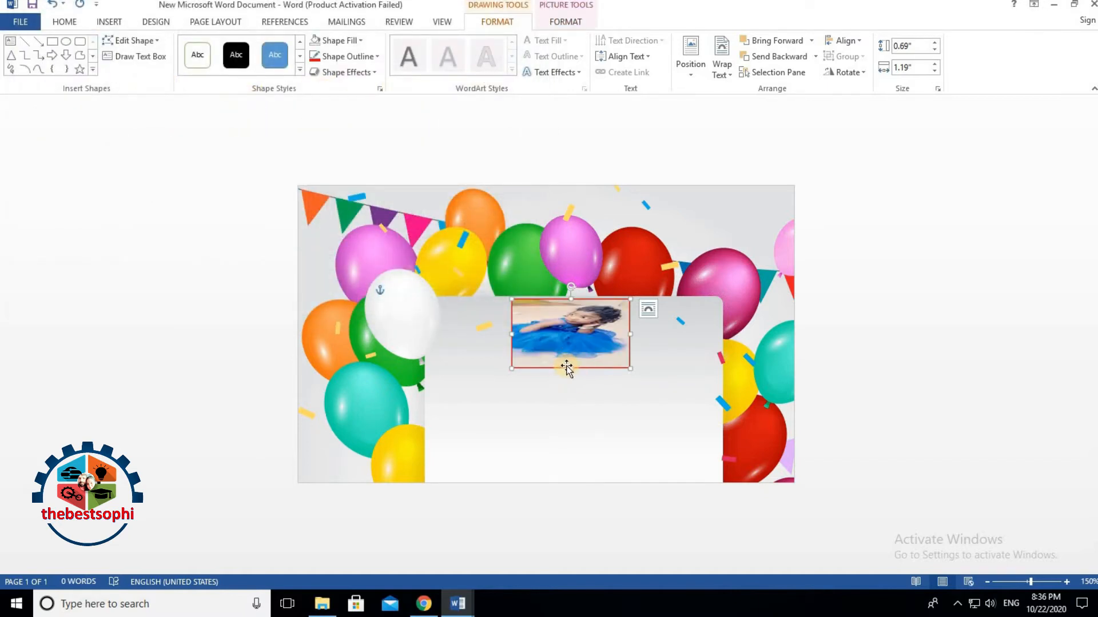
pyautogui.moveTo(571, 375); pyautogui.dragTo(572, 398)
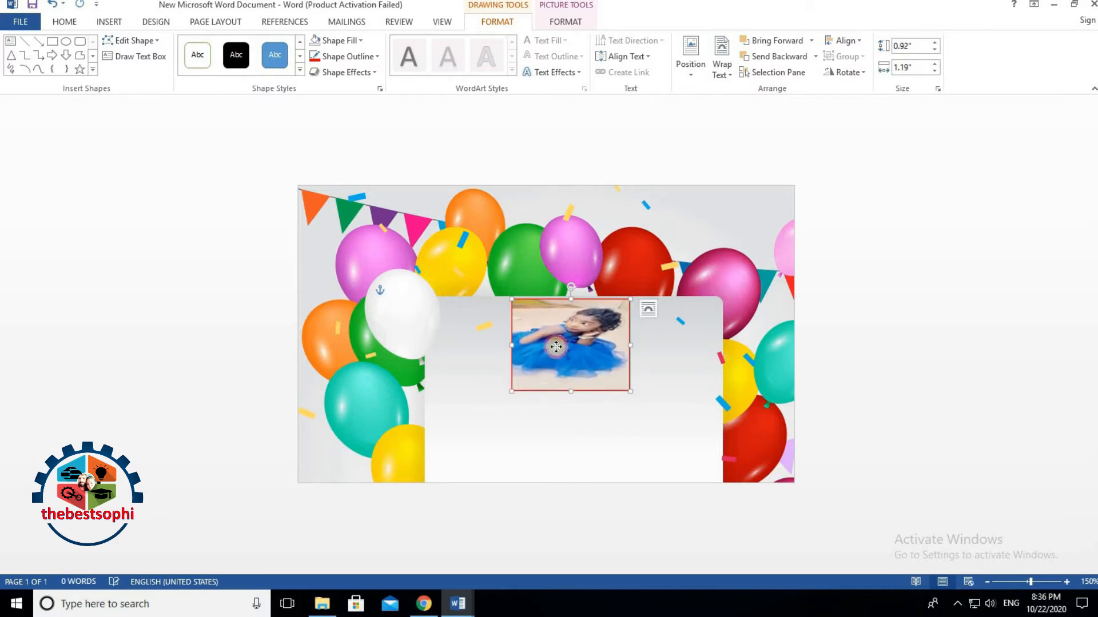
pyautogui.moveTo(556, 348); pyautogui.dragTo(531, 338)
pyautogui.moveTo(606, 337)
pyautogui.mouseDown()
pyautogui.moveTo(692, 273)
pyautogui.moveTo(734, 262)
pyautogui.moveTo(405, 252)
pyautogui.moveTo(423, 303)
pyautogui.moveTo(624, 348)
pyautogui.mouseUp()
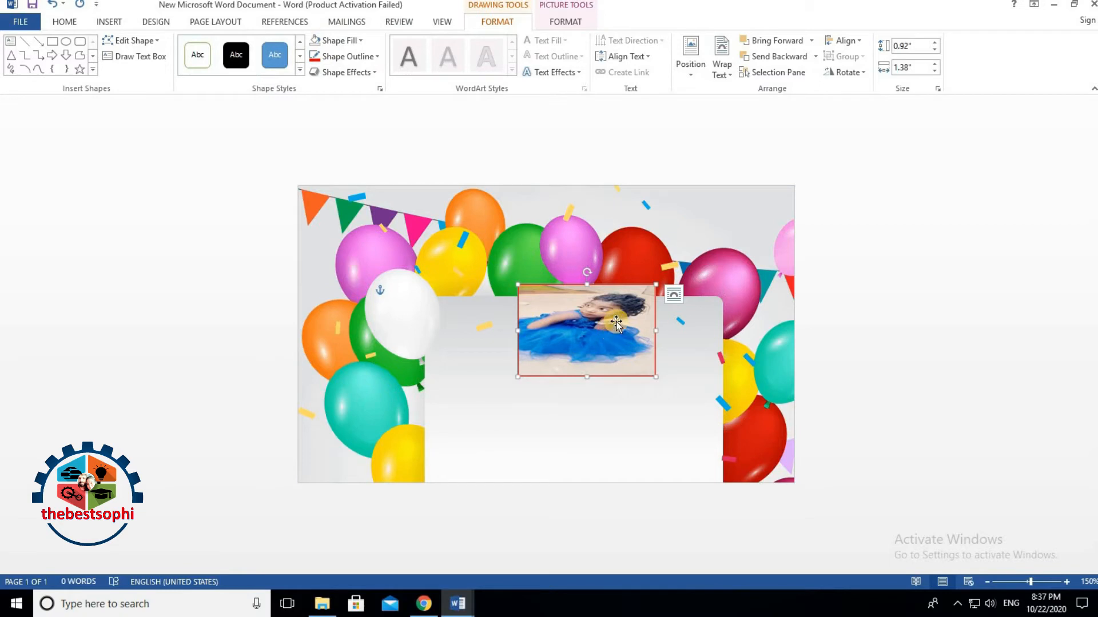
pyautogui.press('Delete')
pyautogui.click(110, 22)
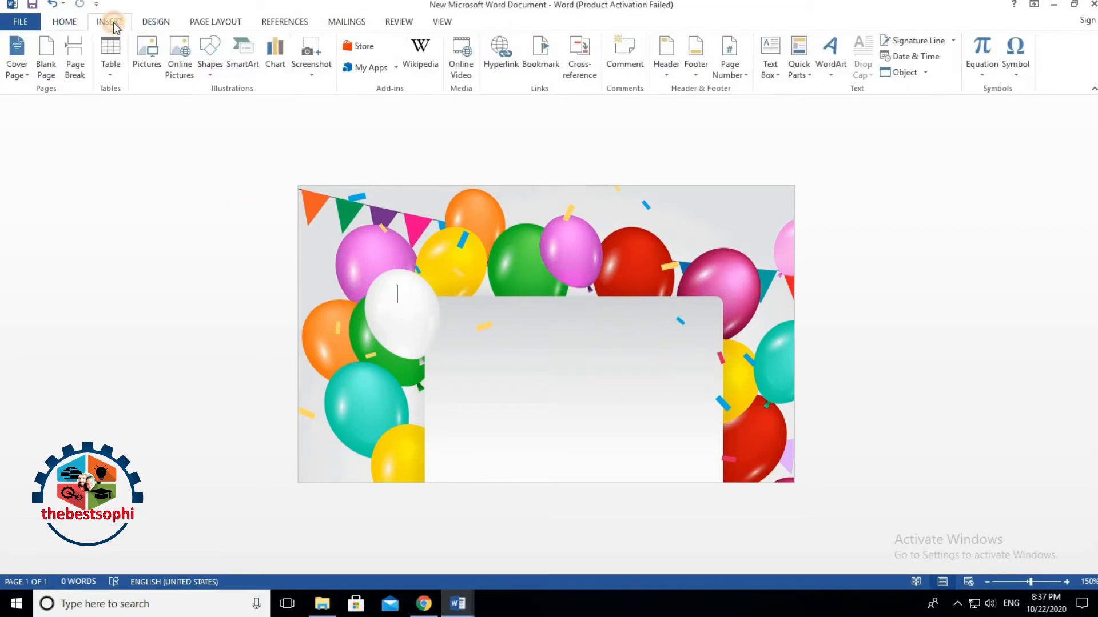
# Step: Draw an oval on the card, enlarge it, and apply the white-fill outlined shape style
pyautogui.click(209, 52)
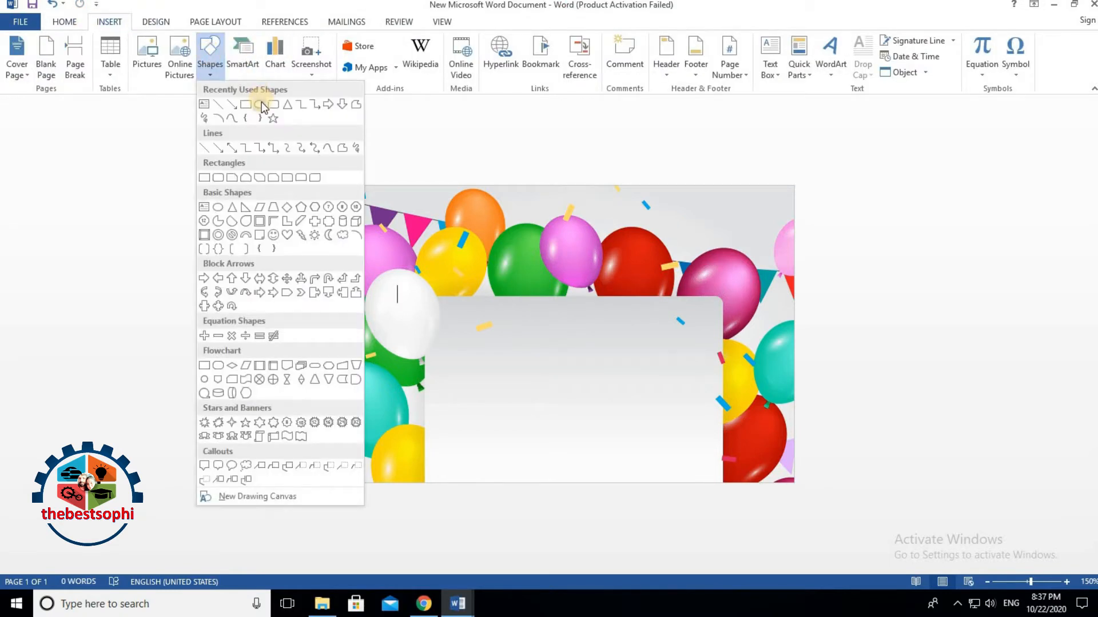
pyautogui.click(261, 105)
pyautogui.moveTo(501, 306); pyautogui.dragTo(628, 418)
pyautogui.moveTo(578, 350); pyautogui.dragTo(584, 265)
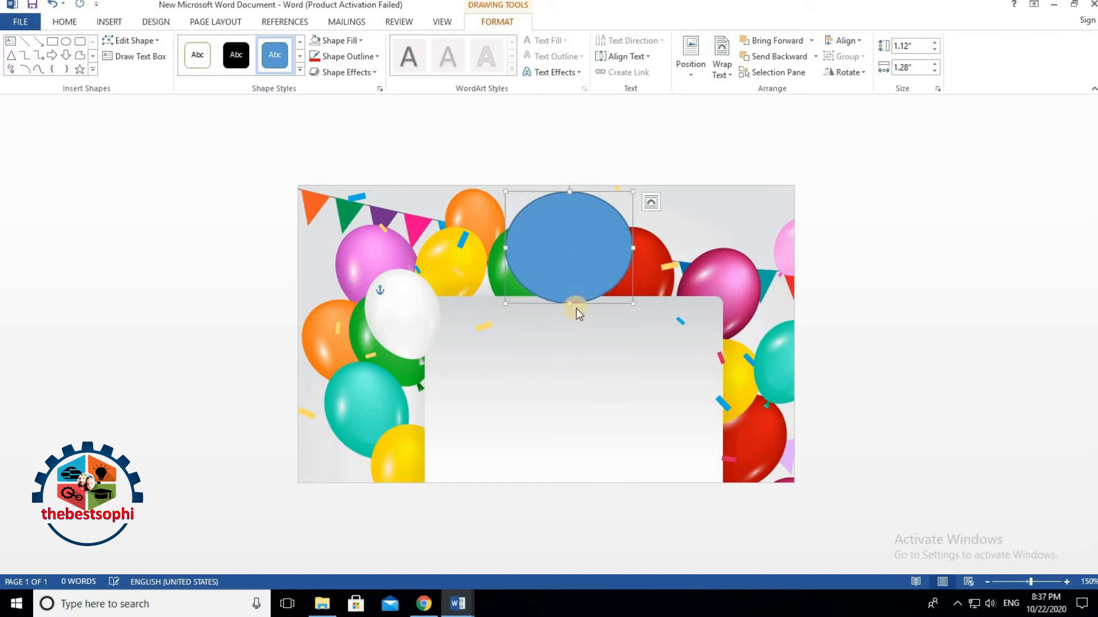
pyautogui.moveTo(634, 308); pyautogui.dragTo(636, 311)
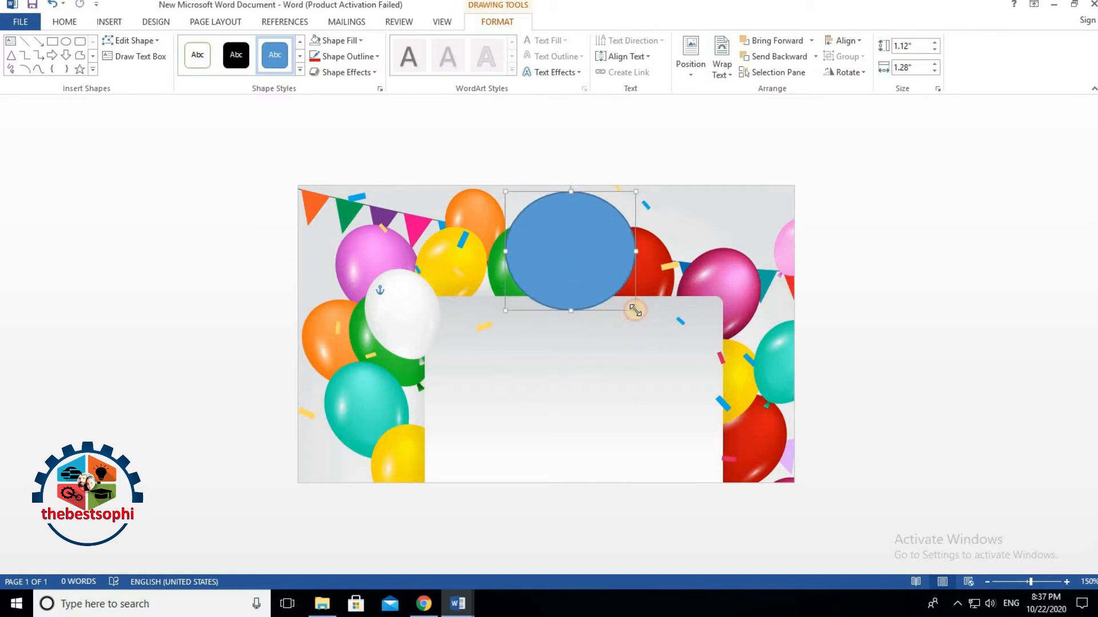
pyautogui.click(197, 56)
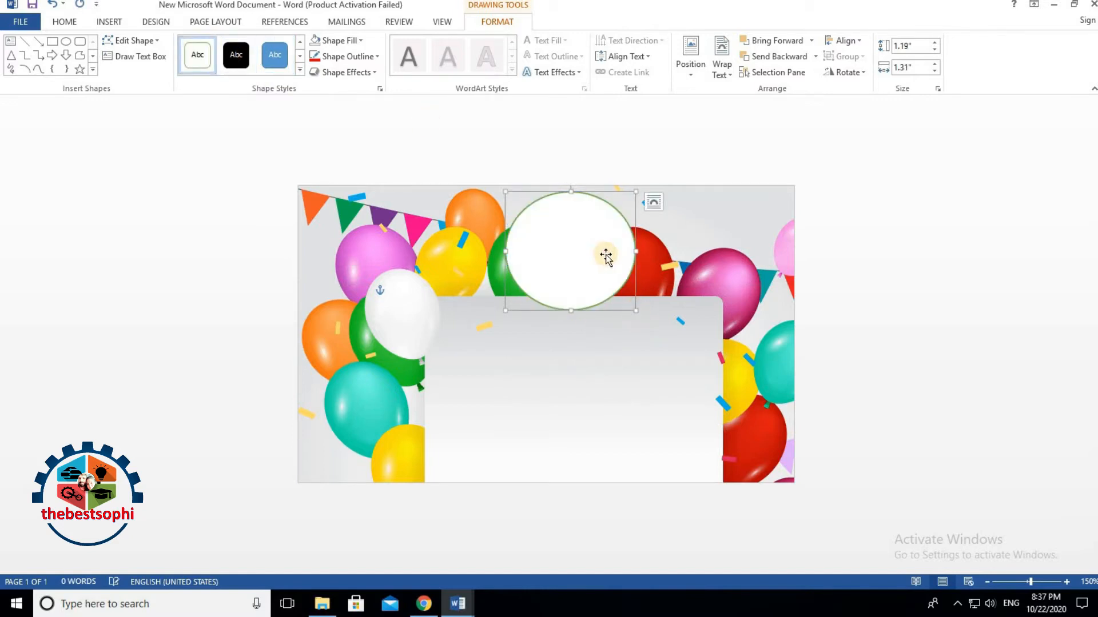
pyautogui.moveTo(570, 190); pyautogui.dragTo(572, 187)
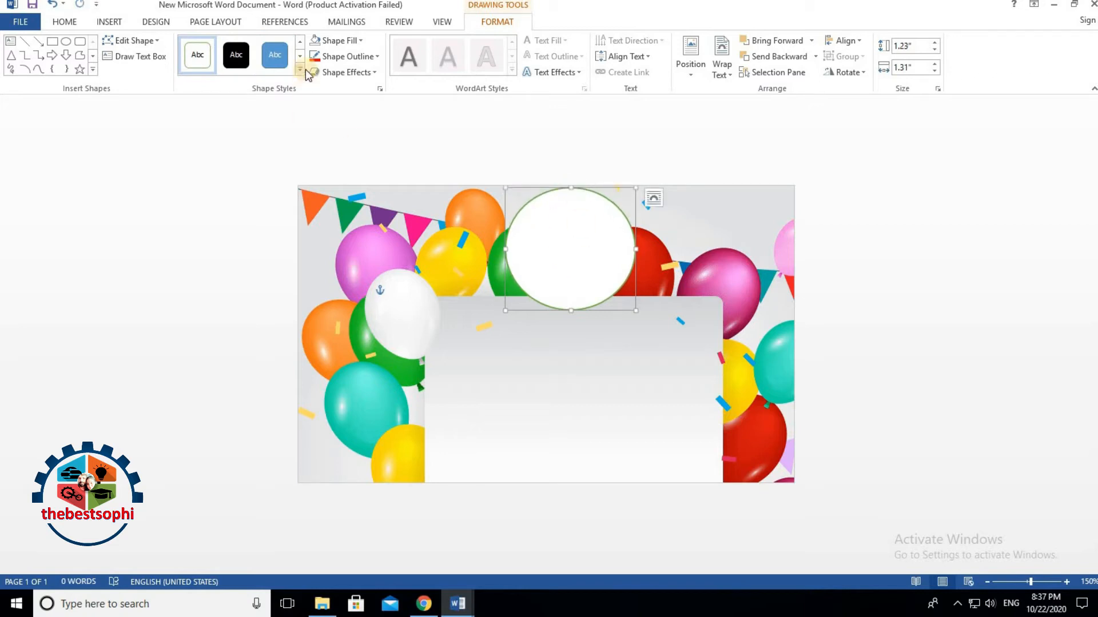
# Step: Give the circle a 2¼ pt dark blue outline, enlarge it, and choose a picture fill
pyautogui.click(345, 56)
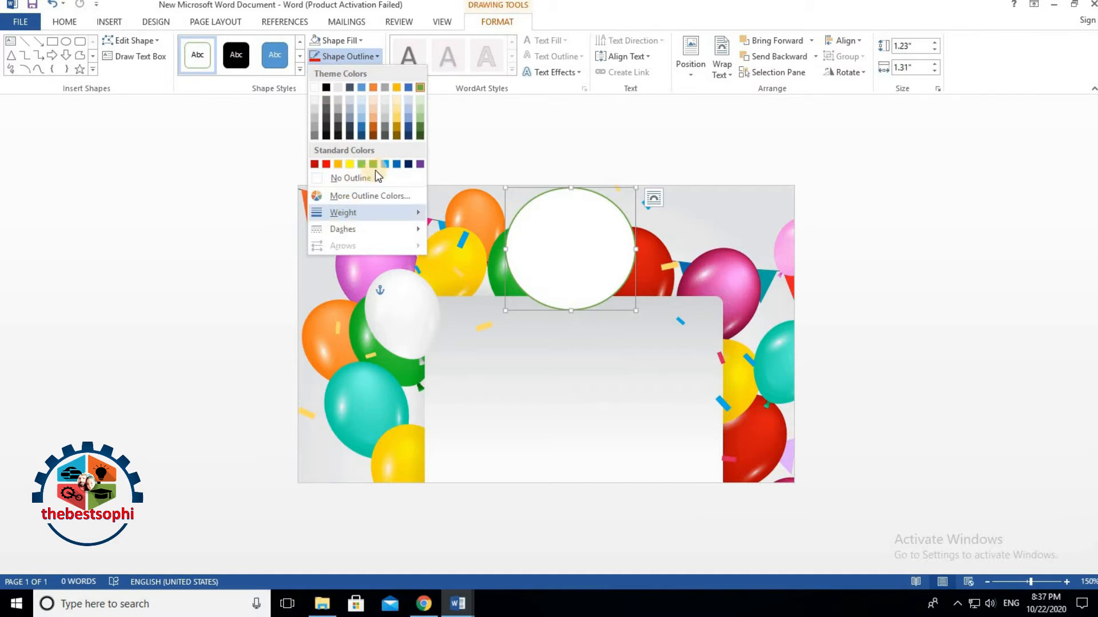
pyautogui.click(409, 164)
pyautogui.click(342, 55)
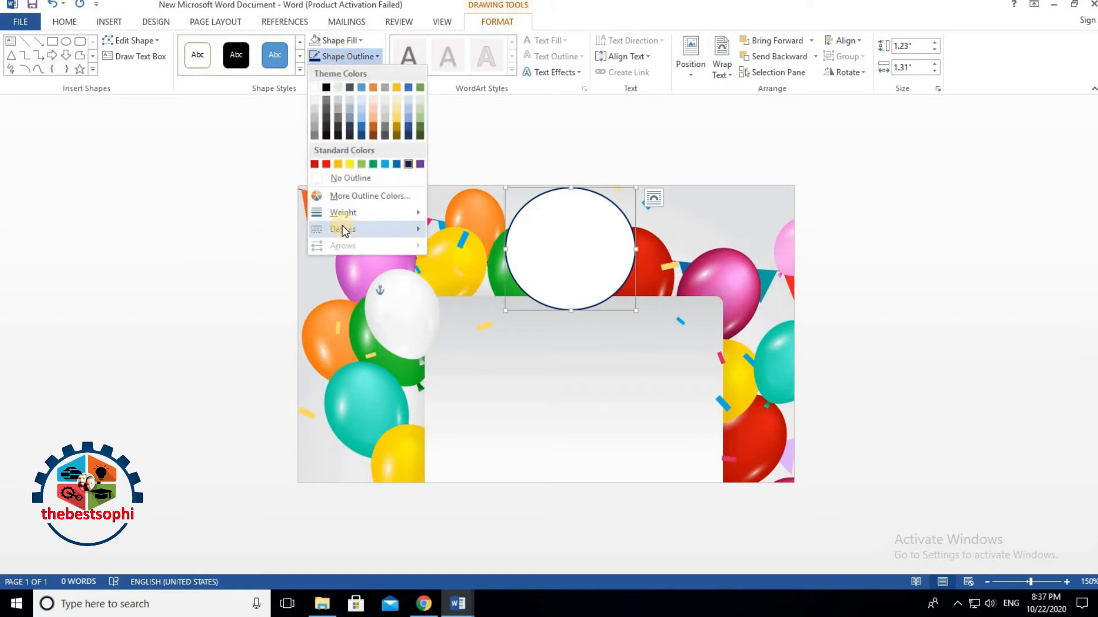
pyautogui.moveTo(345, 212)
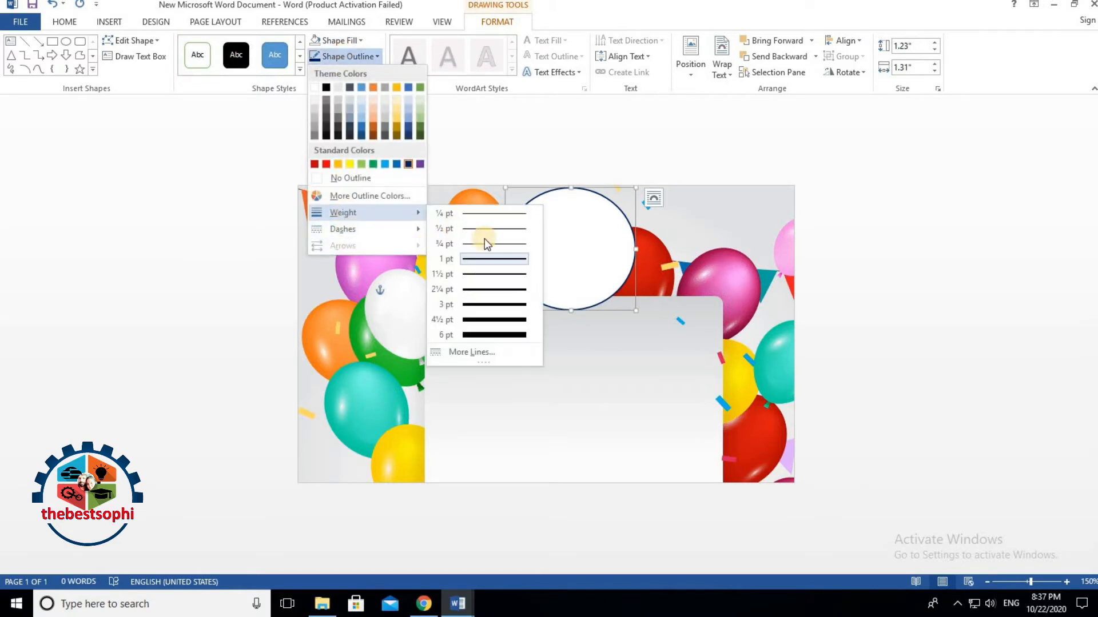
pyautogui.click(483, 288)
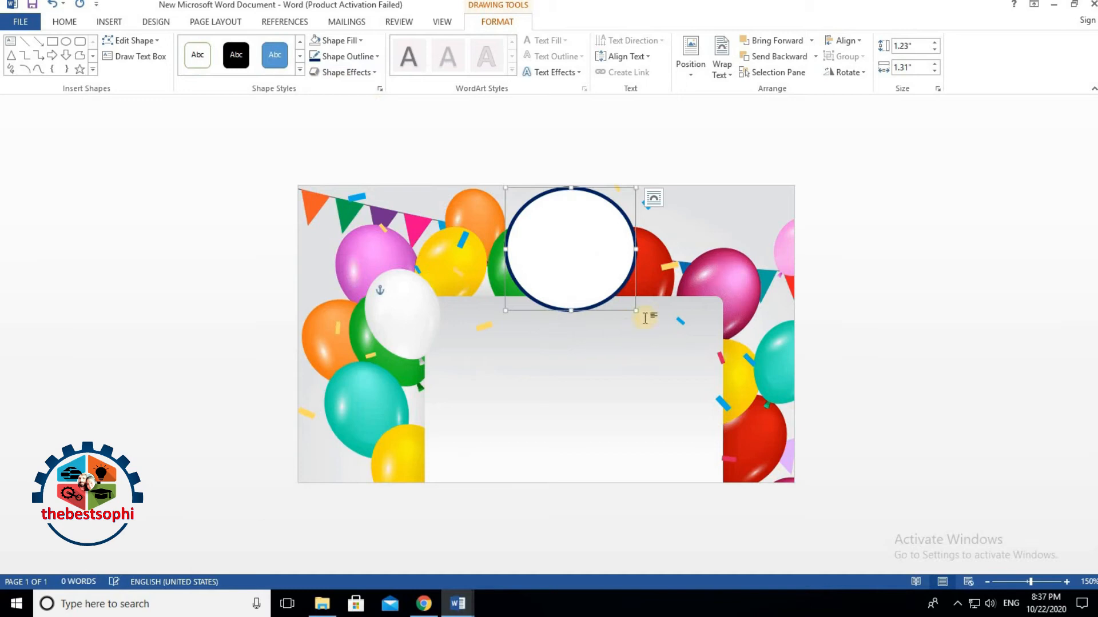
pyautogui.moveTo(636, 309); pyautogui.dragTo(644, 316)
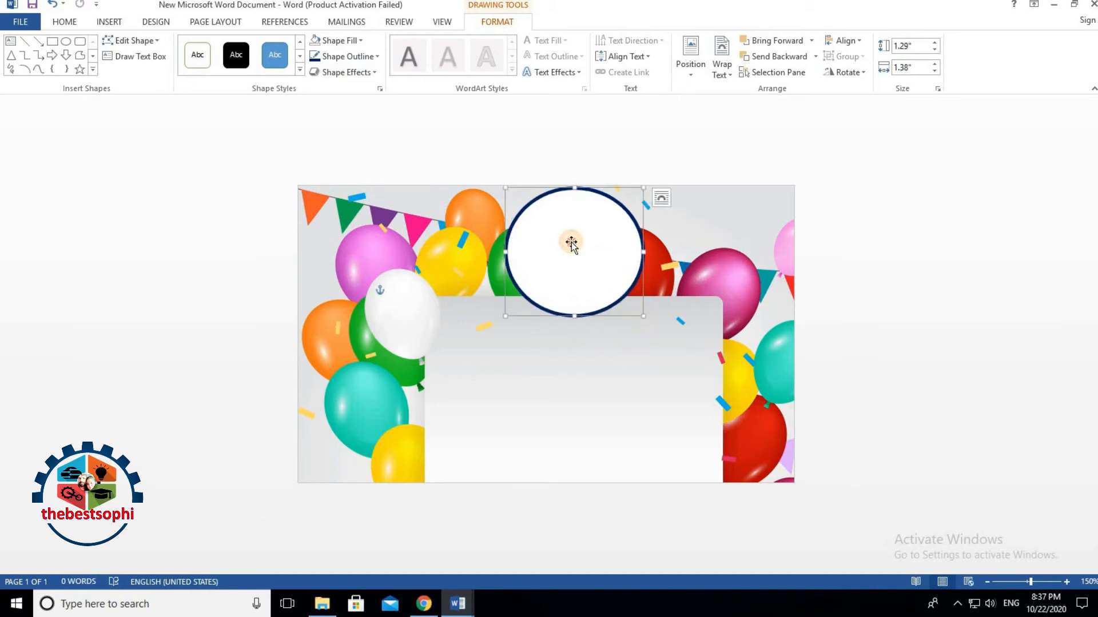
pyautogui.click(355, 40)
pyautogui.click(368, 198)
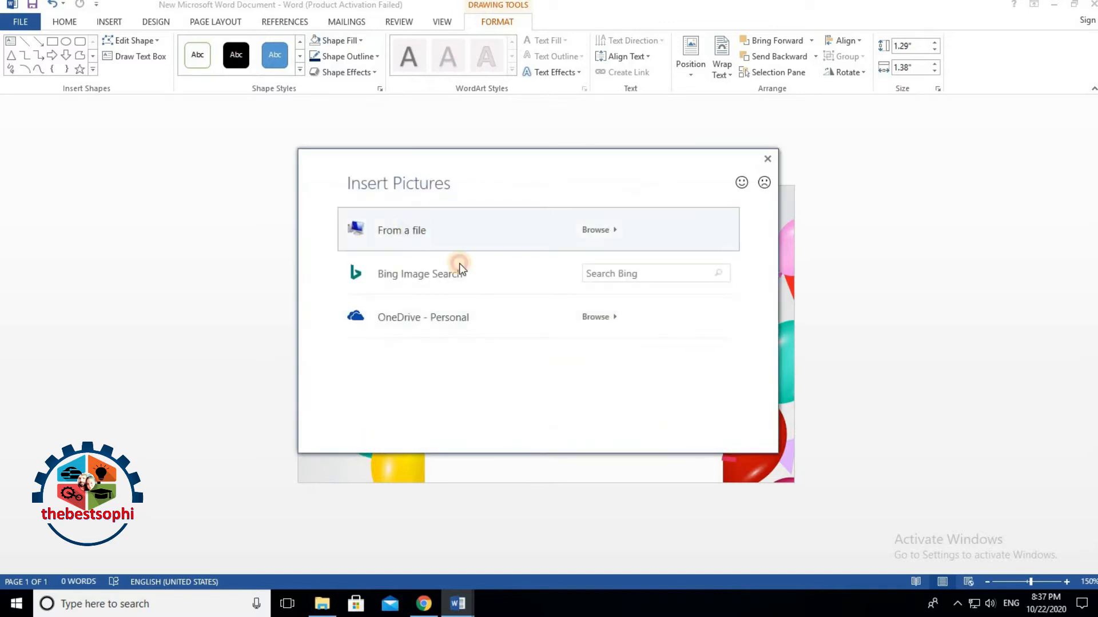
# Step: Fill the circle shape with the child's photo file from the computer
pyautogui.click(459, 262)
pyautogui.click(487, 102)
pyautogui.click(563, 298)
# Step: Apply a 3-D bevel preset effect to the photo circle
pyautogui.click(576, 323)
pyautogui.click(616, 258)
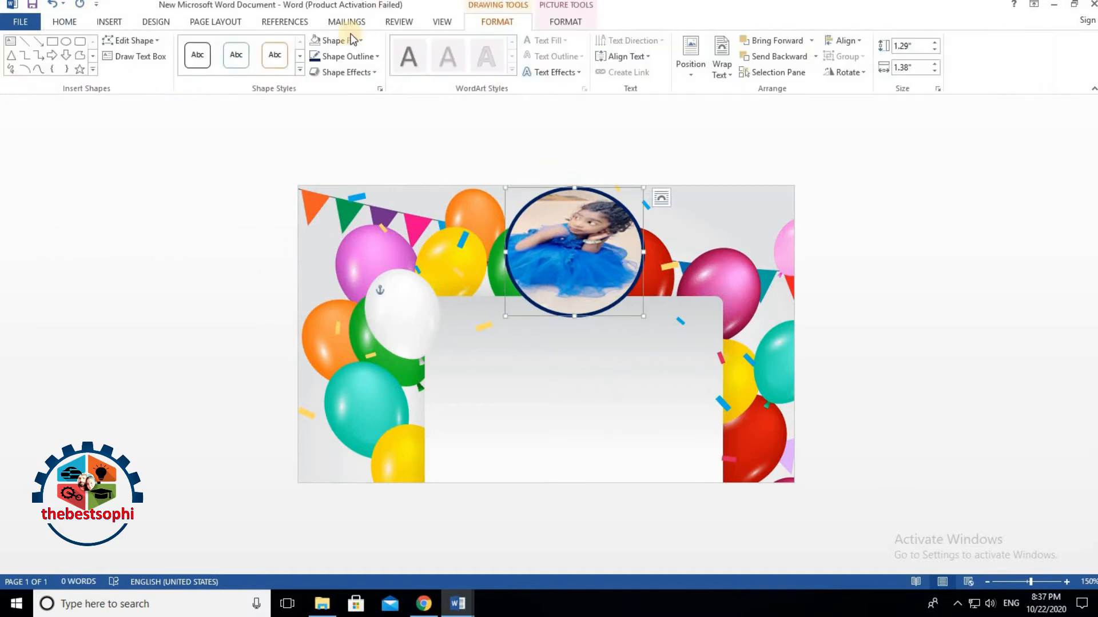
pyautogui.click(343, 72)
pyautogui.moveTo(341, 94)
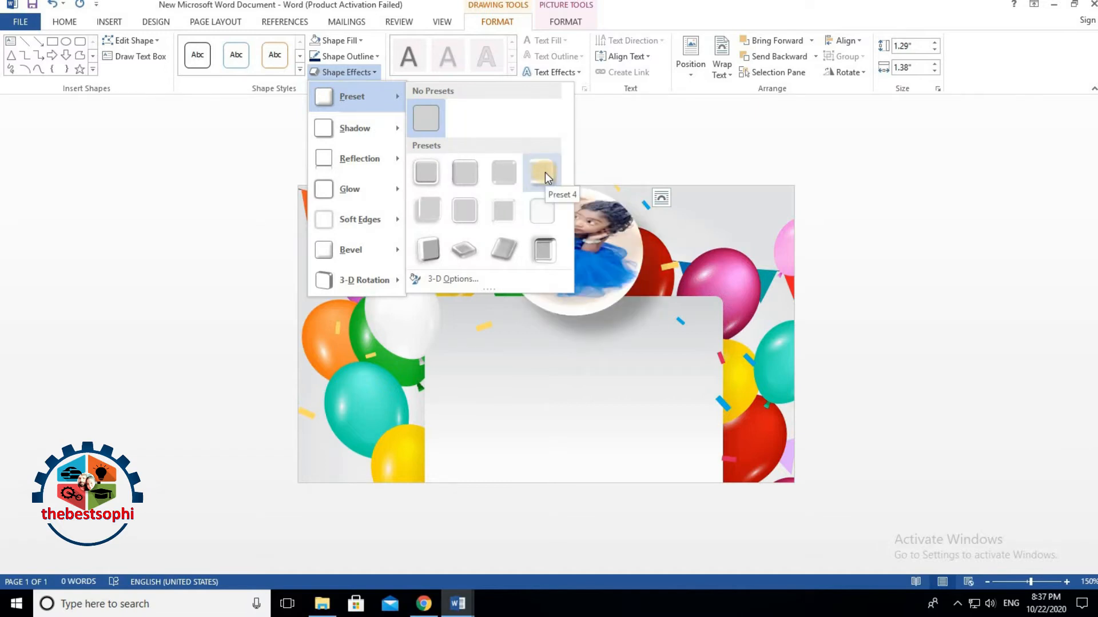
pyautogui.click(475, 173)
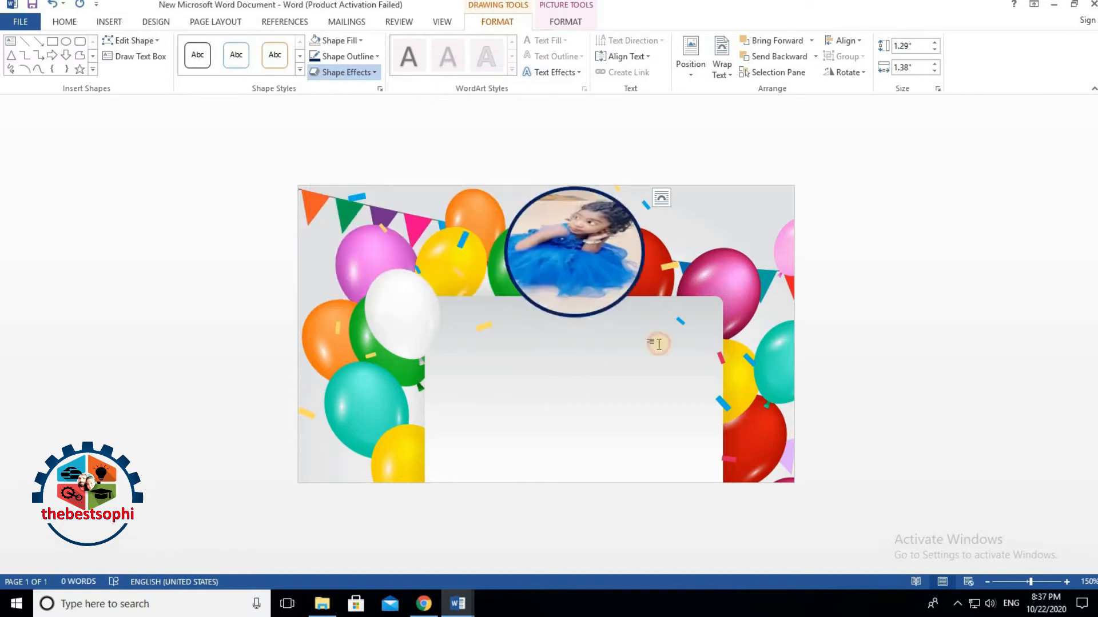
# Step: Move and resize the round photo to about 1.44" by 1.58" above the white panel
pyautogui.click(603, 265)
pyautogui.moveTo(598, 270)
pyautogui.mouseDown()
pyautogui.moveTo(713, 304)
pyautogui.moveTo(740, 326)
pyautogui.moveTo(838, 307)
pyautogui.moveTo(632, 292)
pyautogui.moveTo(568, 397)
pyautogui.moveTo(539, 361)
pyautogui.moveTo(619, 323)
pyautogui.moveTo(543, 372)
pyautogui.moveTo(522, 355)
pyautogui.moveTo(548, 293)
pyautogui.moveTo(580, 267)
pyautogui.mouseUp()
pyautogui.click(708, 277)
pyautogui.click(591, 267)
pyautogui.click(664, 315)
pyautogui.moveTo(550, 304); pyautogui.dragTo(574, 249)
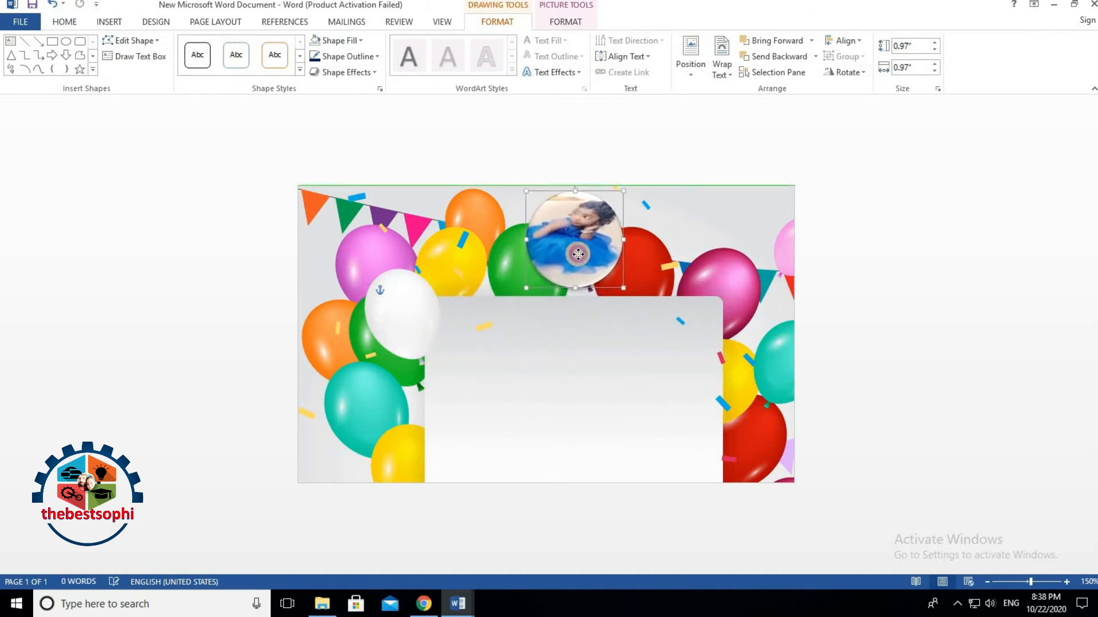
pyautogui.moveTo(615, 287); pyautogui.dragTo(558, 286)
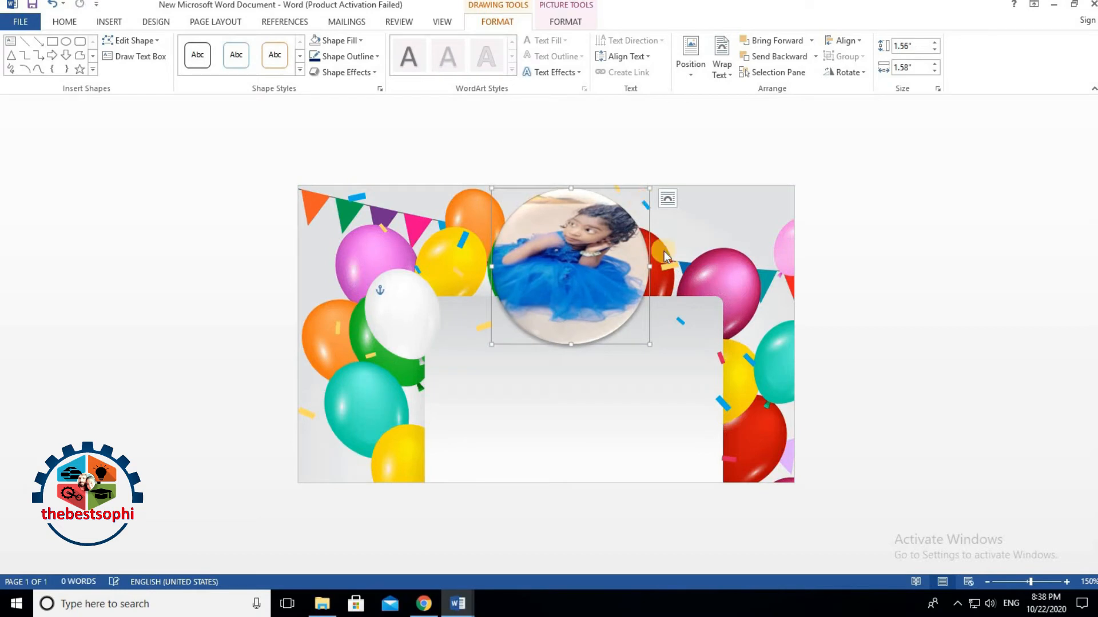
pyautogui.moveTo(657, 267); pyautogui.dragTo(661, 267)
pyautogui.moveTo(572, 274); pyautogui.dragTo(575, 274)
pyautogui.moveTo(662, 344); pyautogui.dragTo(653, 331)
pyautogui.click(606, 403)
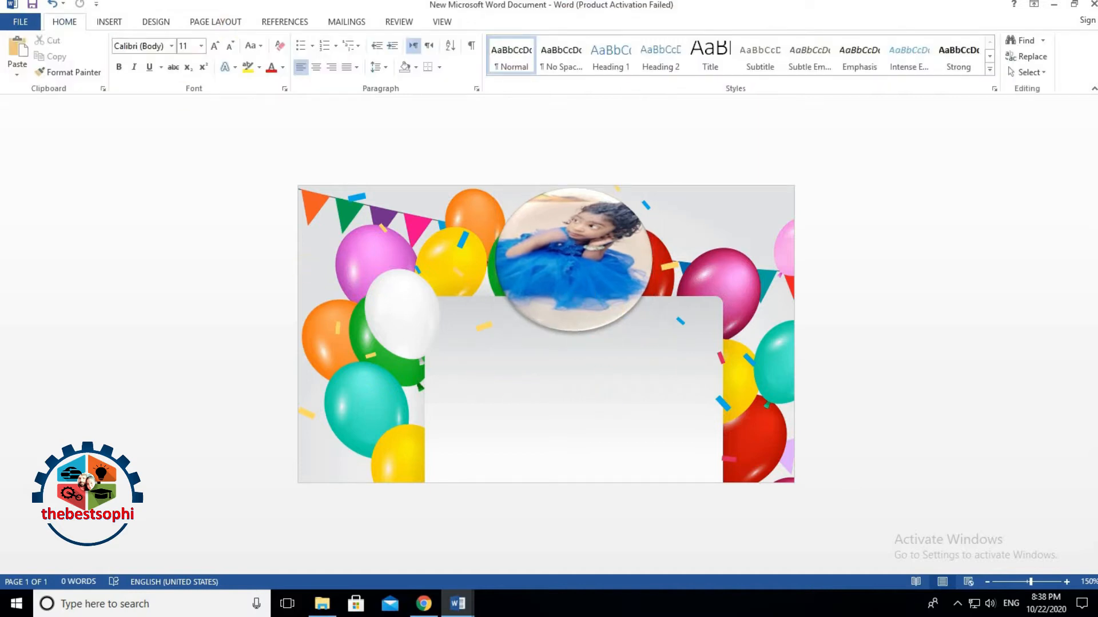
# Step: Draw a text box on the card reading 'Happy Birthday'
pyautogui.click(108, 23)
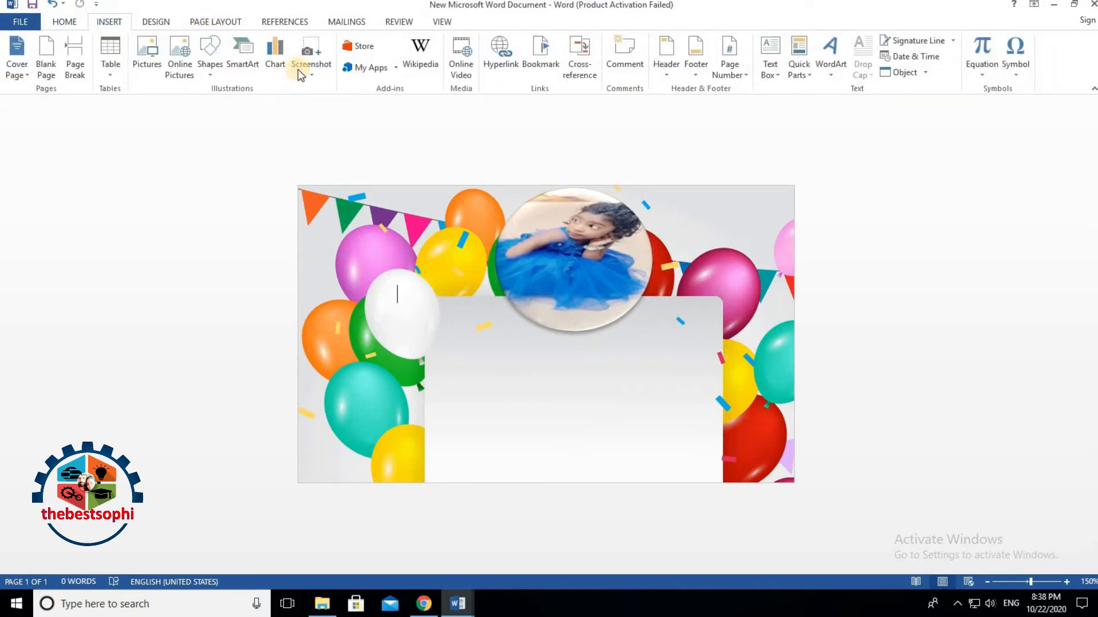
pyautogui.click(210, 57)
pyautogui.click(245, 147)
pyautogui.moveTo(382, 308)
pyautogui.mouseDown()
pyautogui.moveTo(490, 360)
pyautogui.moveTo(593, 369)
pyautogui.mouseUp()
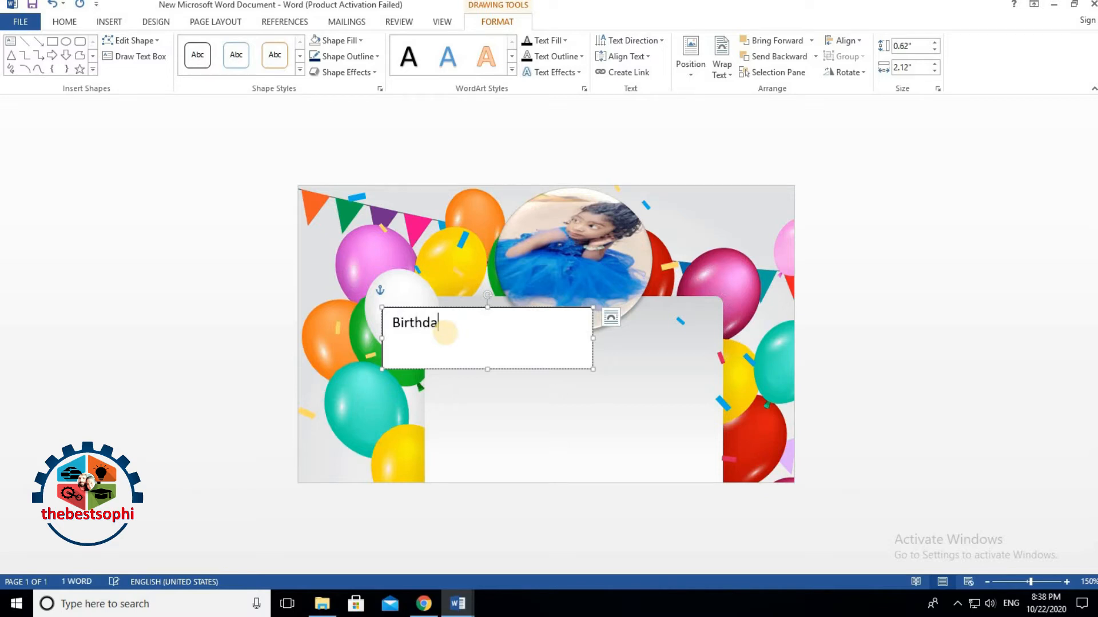
pyautogui.click(396, 324)
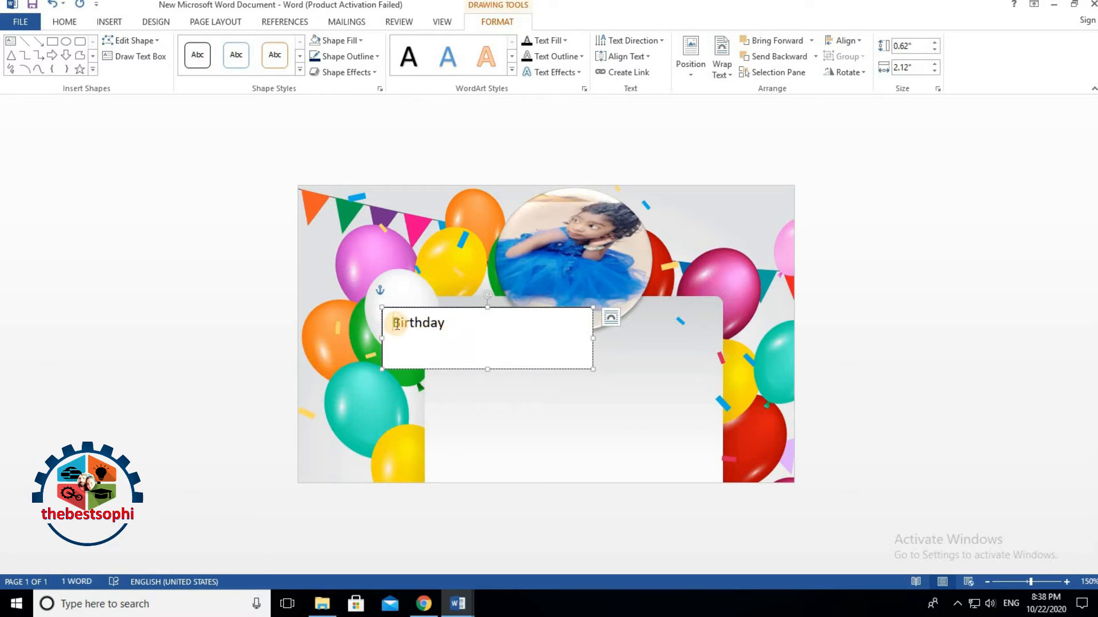
pyautogui.write('Happy')
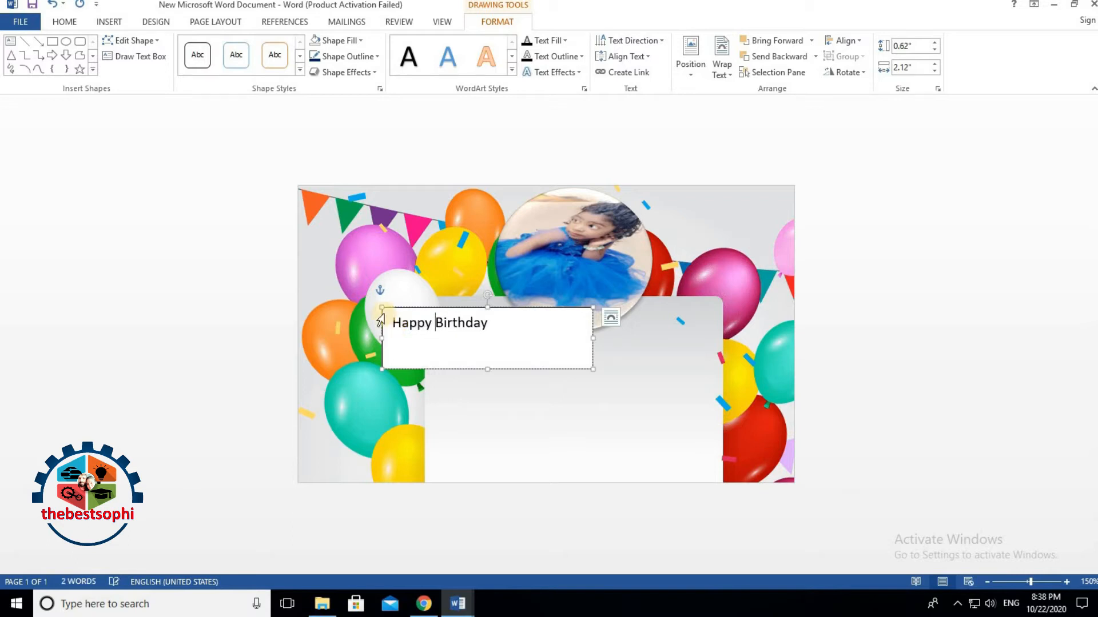
# Step: Move the Happy Birthday box onto the card panel and cut the round photo
pyautogui.moveTo(408, 308); pyautogui.dragTo(549, 253)
pyautogui.rightClick(550, 253)
pyautogui.click(566, 271)
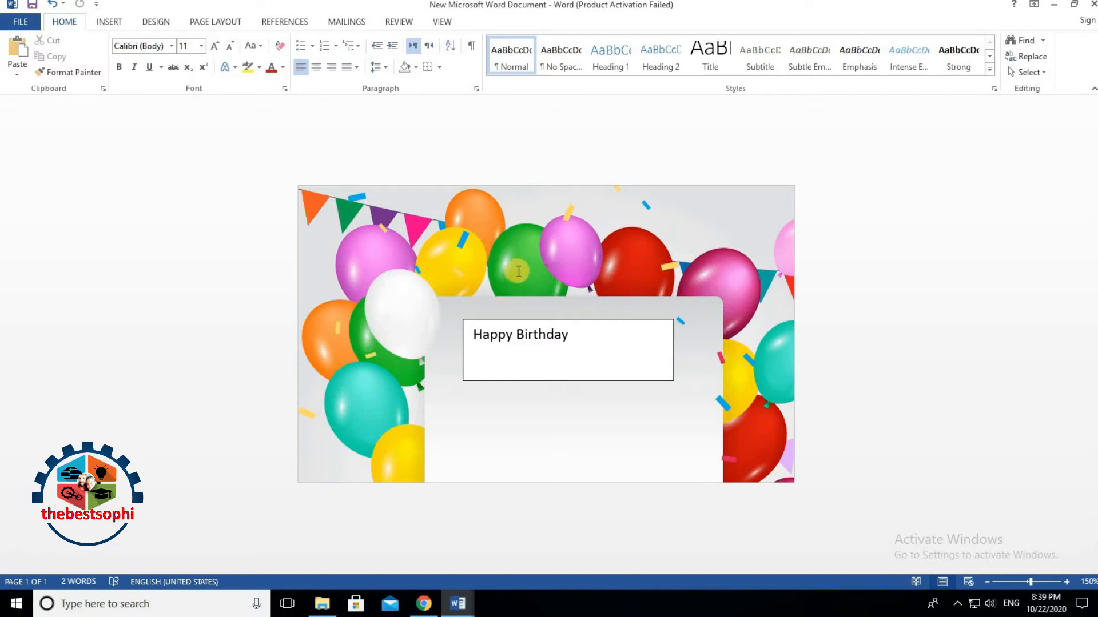
# Step: Paste the round photo back over the balloons and resize it above the text box
pyautogui.hotkey('ctrl', 'v')
pyautogui.moveTo(495, 352); pyautogui.dragTo(583, 250)
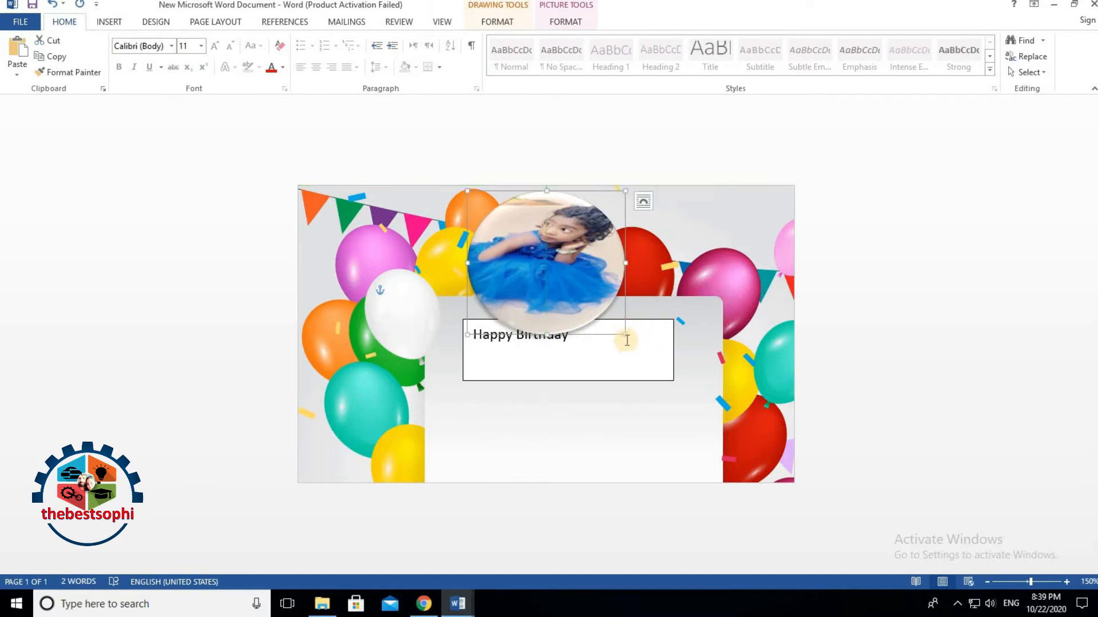
pyautogui.moveTo(624, 336); pyautogui.dragTo(593, 286)
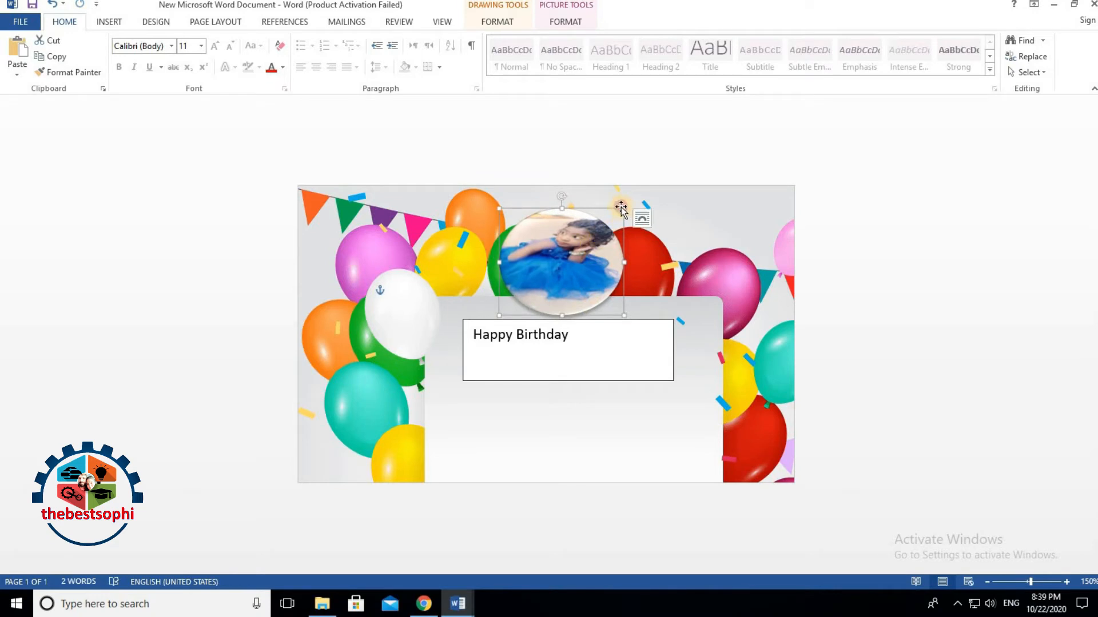
pyautogui.moveTo(622, 208); pyautogui.dragTo(621, 195)
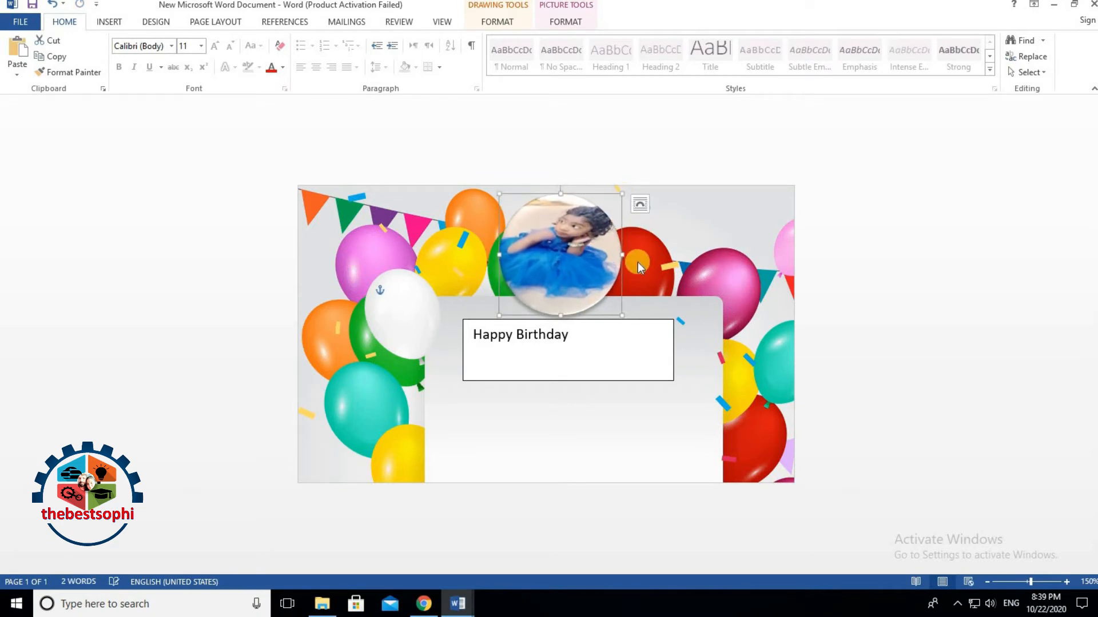
pyautogui.moveTo(626, 253); pyautogui.dragTo(629, 254)
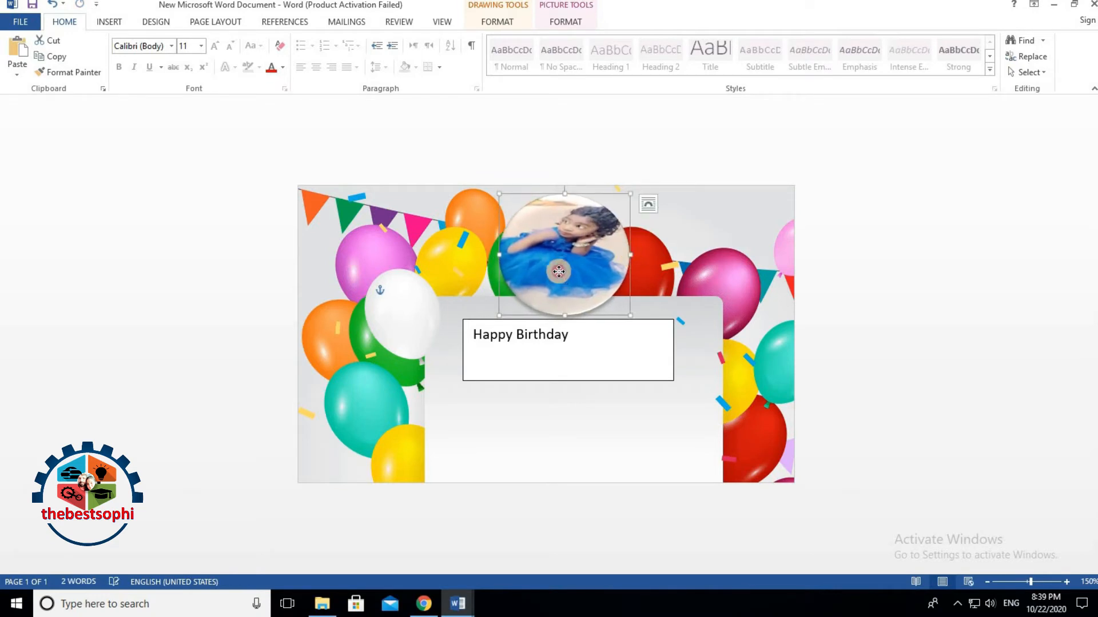
pyautogui.moveTo(558, 272); pyautogui.dragTo(552, 272)
# Step: Centre the 'Happy Birthday' text in its box
pyautogui.click(561, 347)
pyautogui.moveTo(473, 335); pyautogui.dragTo(580, 366)
pyautogui.hotkey('ctrl', 'e')
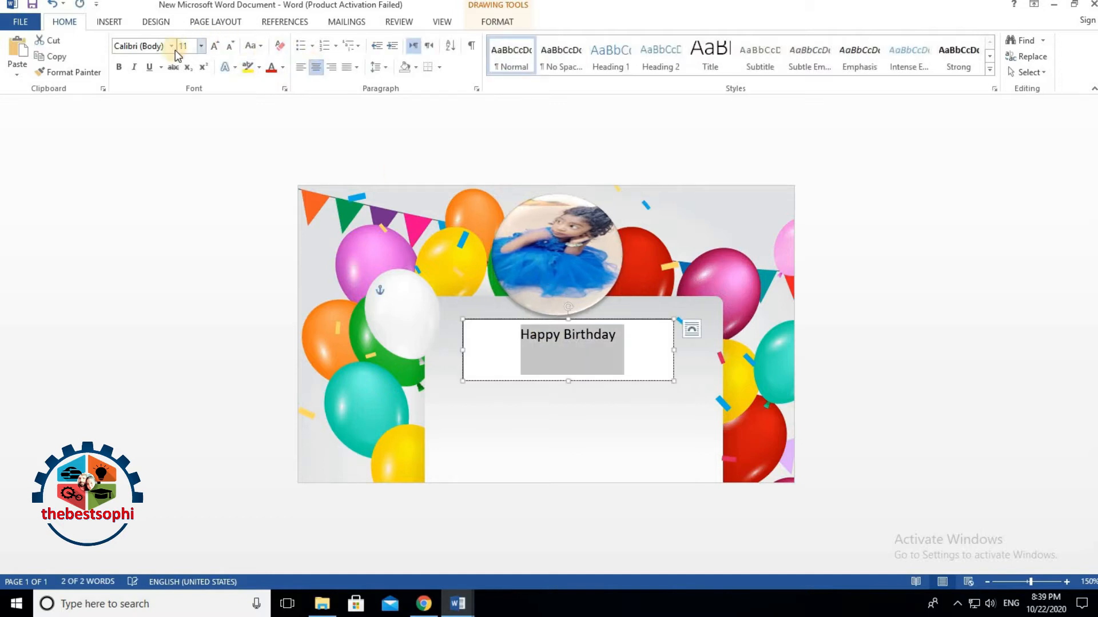
# Step: Change the 'Happy Birthday' heading's font to Broadway
pyautogui.click(170, 46)
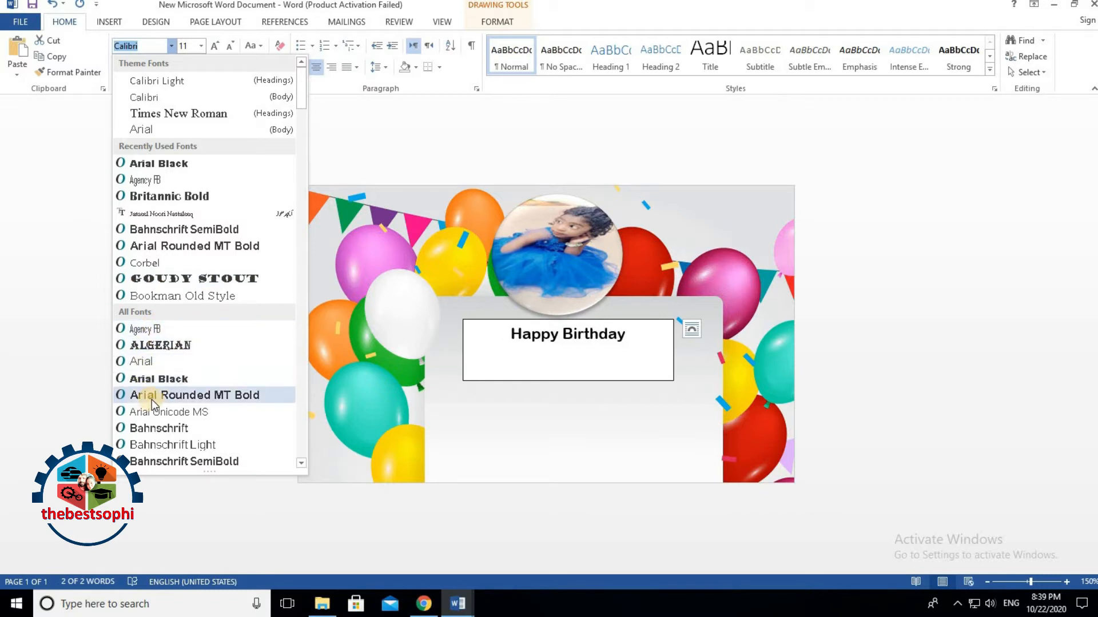
pyautogui.scroll(-2, 152, 399)
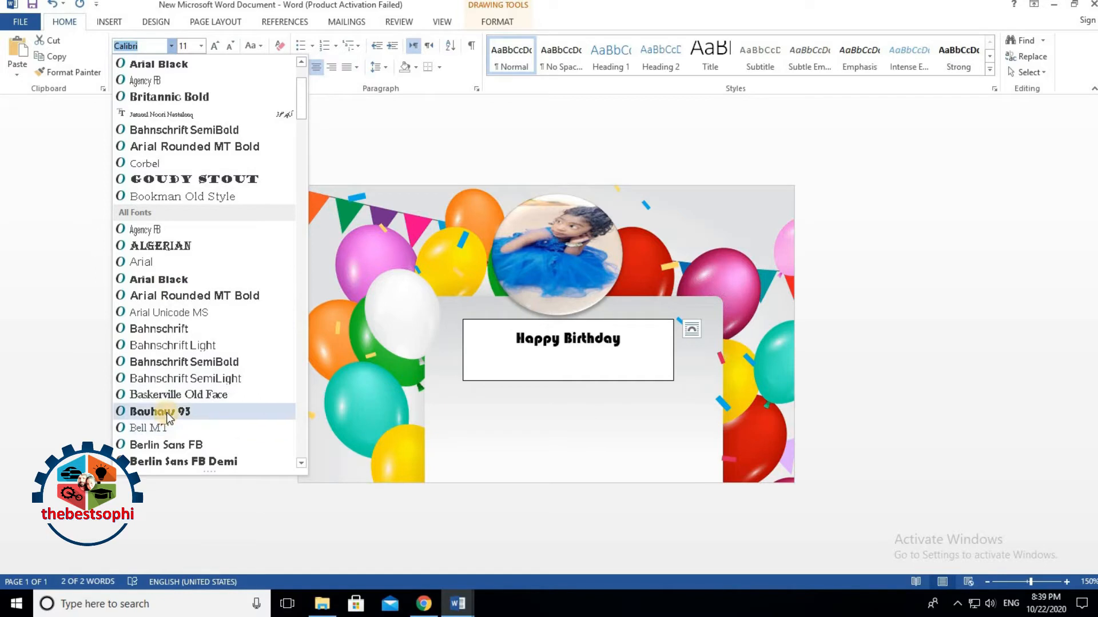
pyautogui.scroll(-1, 168, 417)
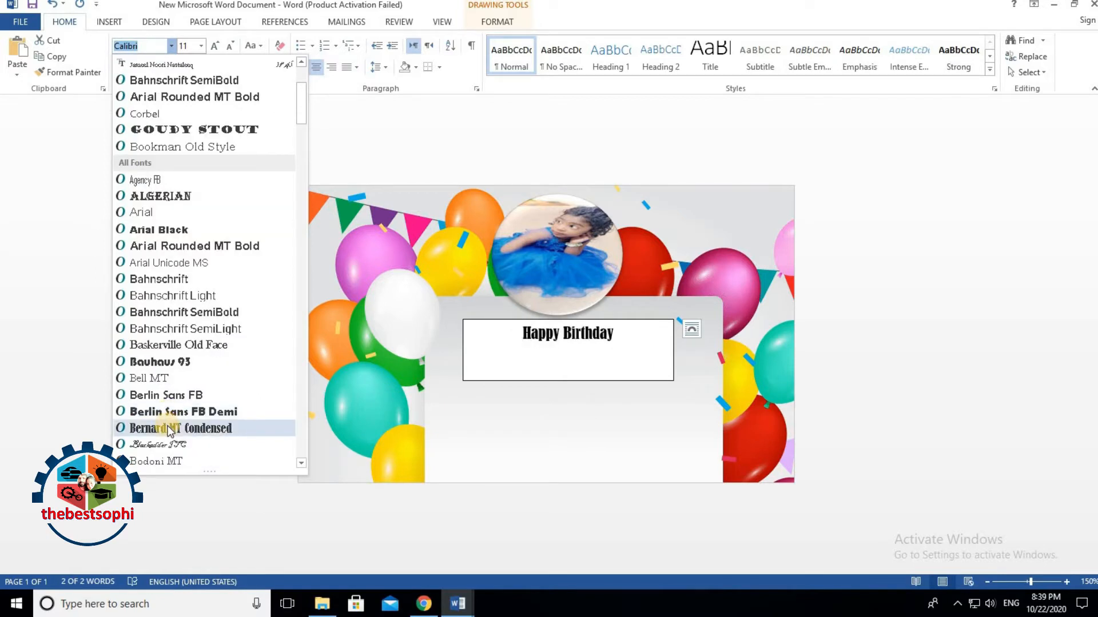
pyautogui.scroll(-1, 169, 431)
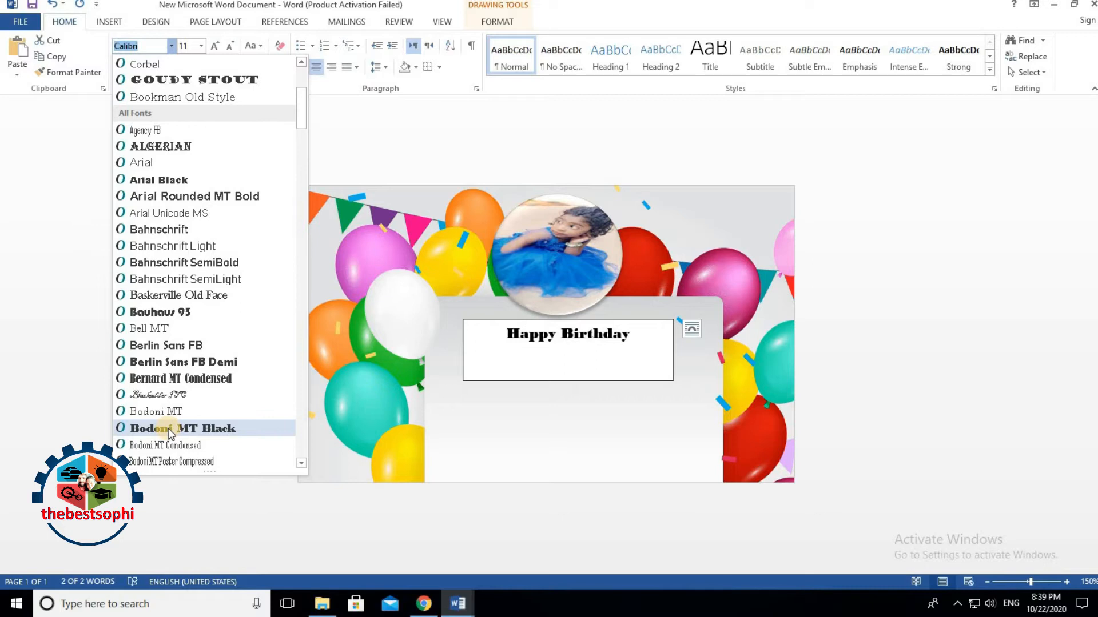
pyautogui.scroll(-3, 215, 424)
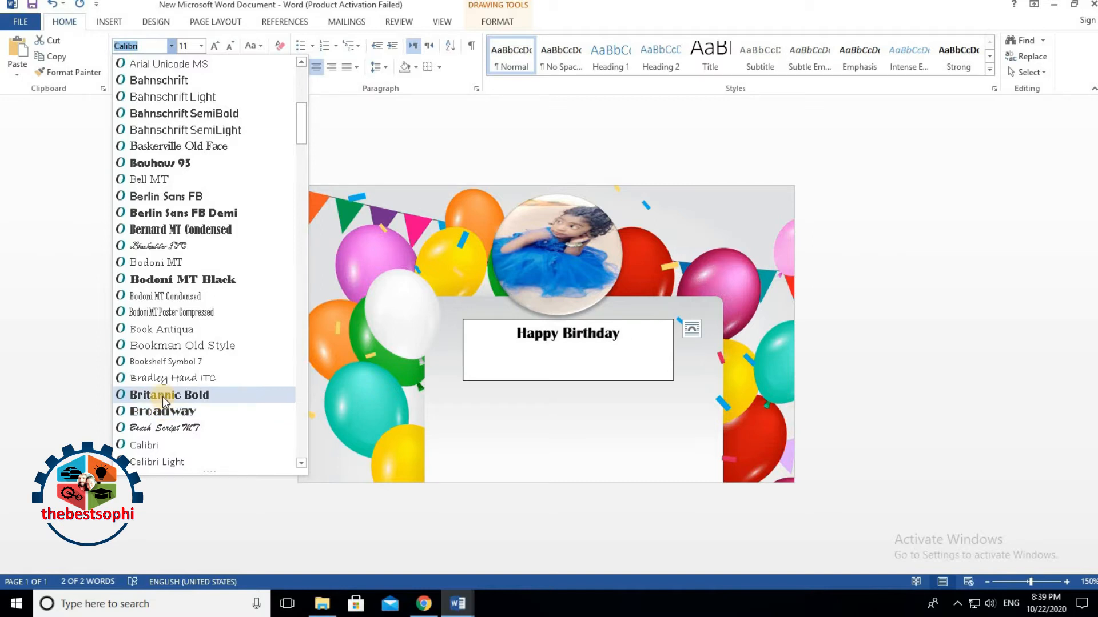
pyautogui.click(166, 417)
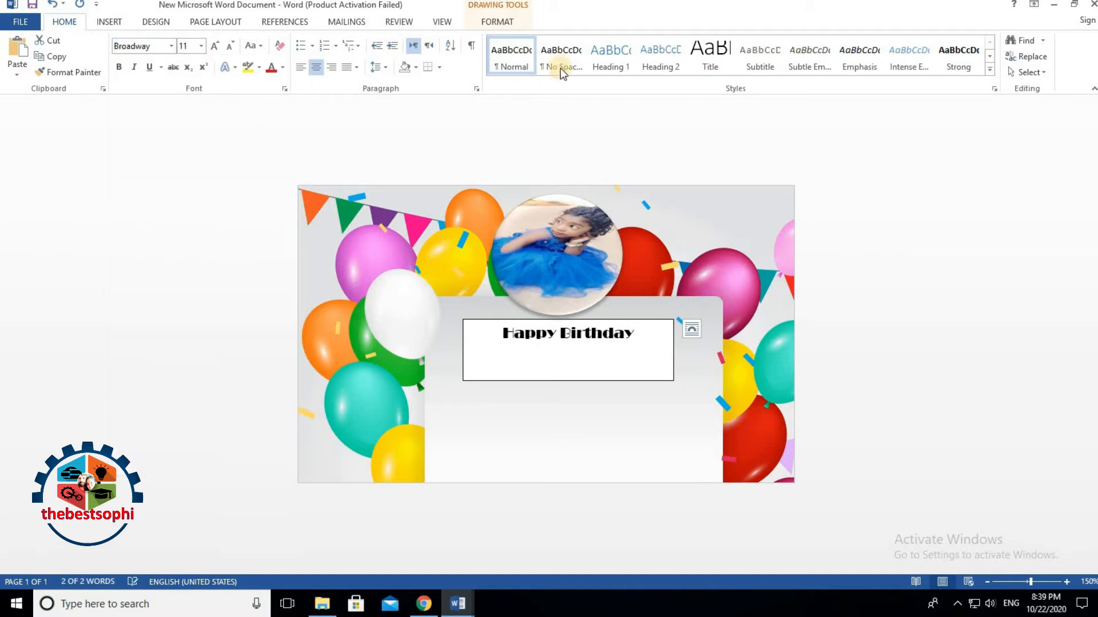
pyautogui.click(494, 20)
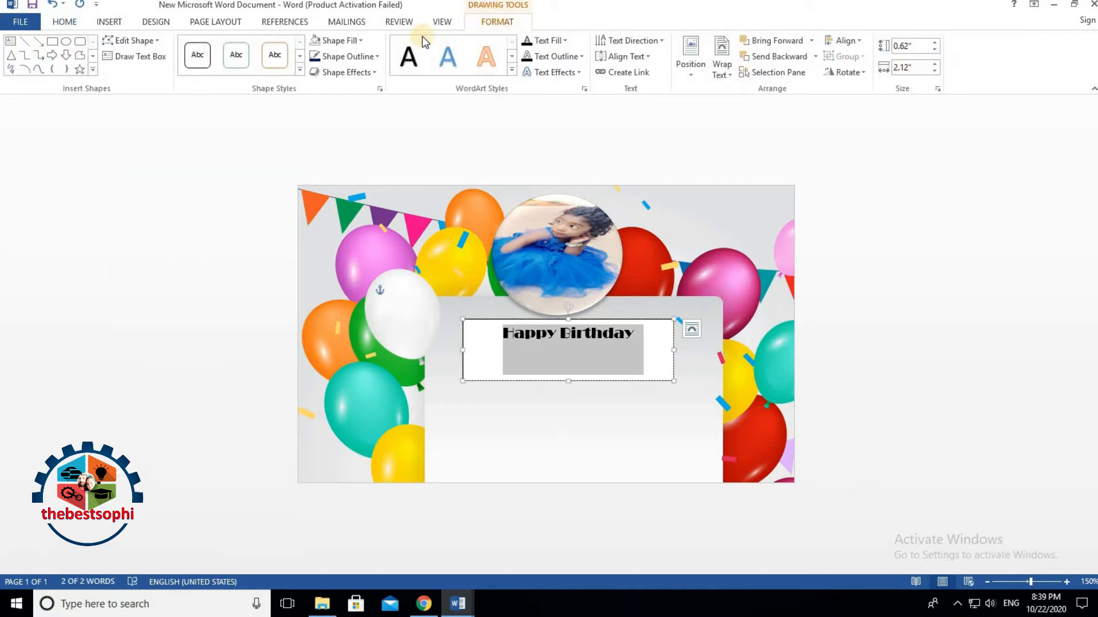
# Step: Give the heading a blue gradient reflection WordArt style, then red 18 pt Britannic Bold
pyautogui.click(512, 72)
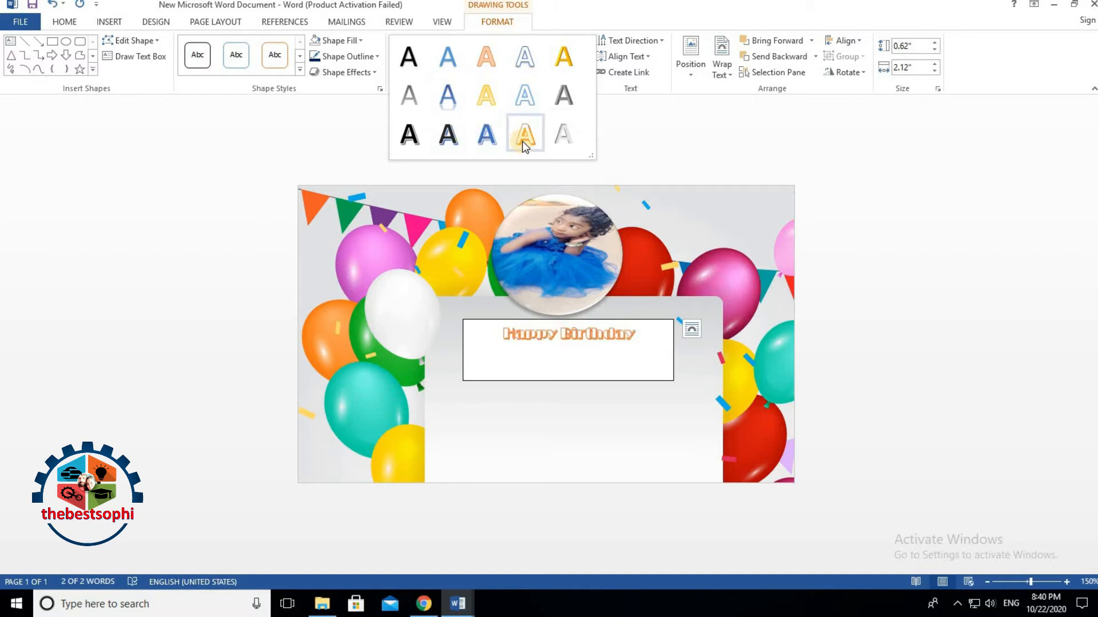
pyautogui.click(455, 101)
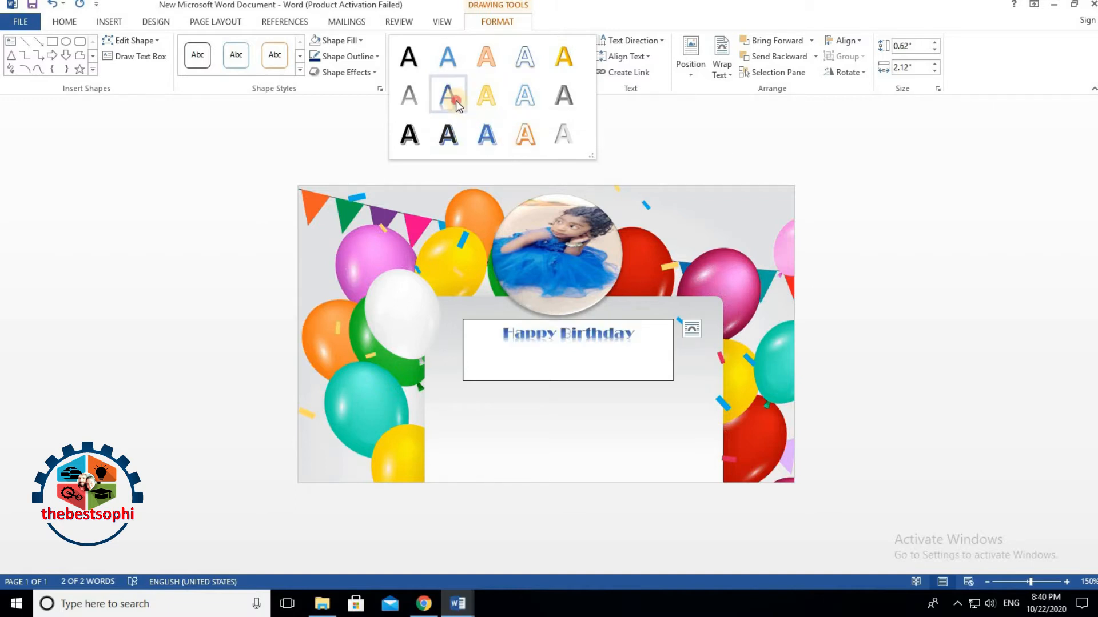
pyautogui.click(67, 22)
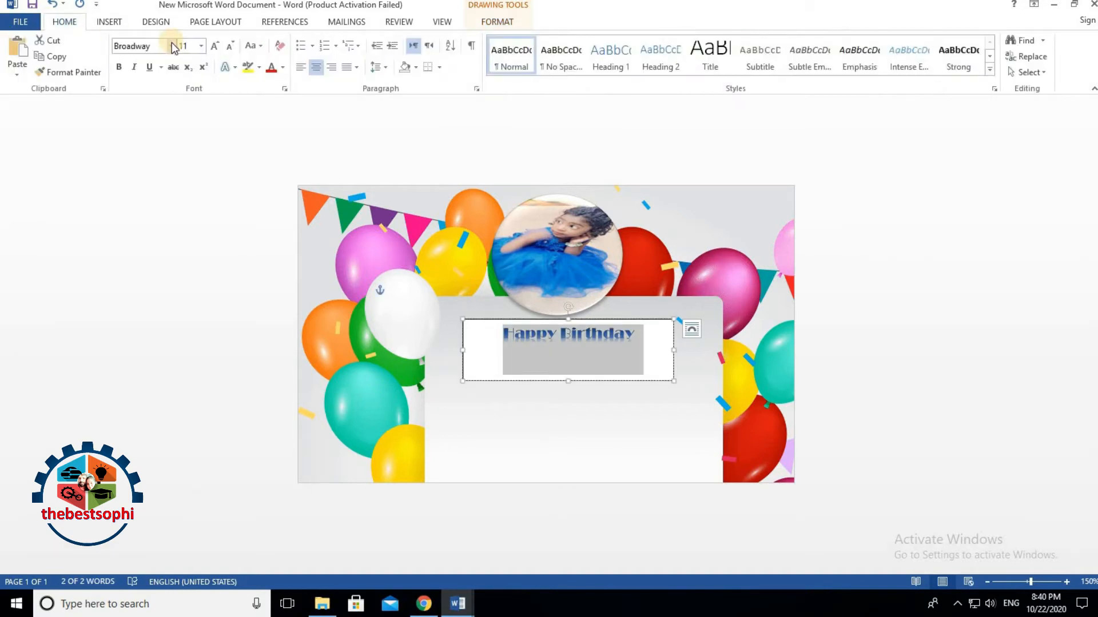
pyautogui.click(171, 44)
pyautogui.click(160, 214)
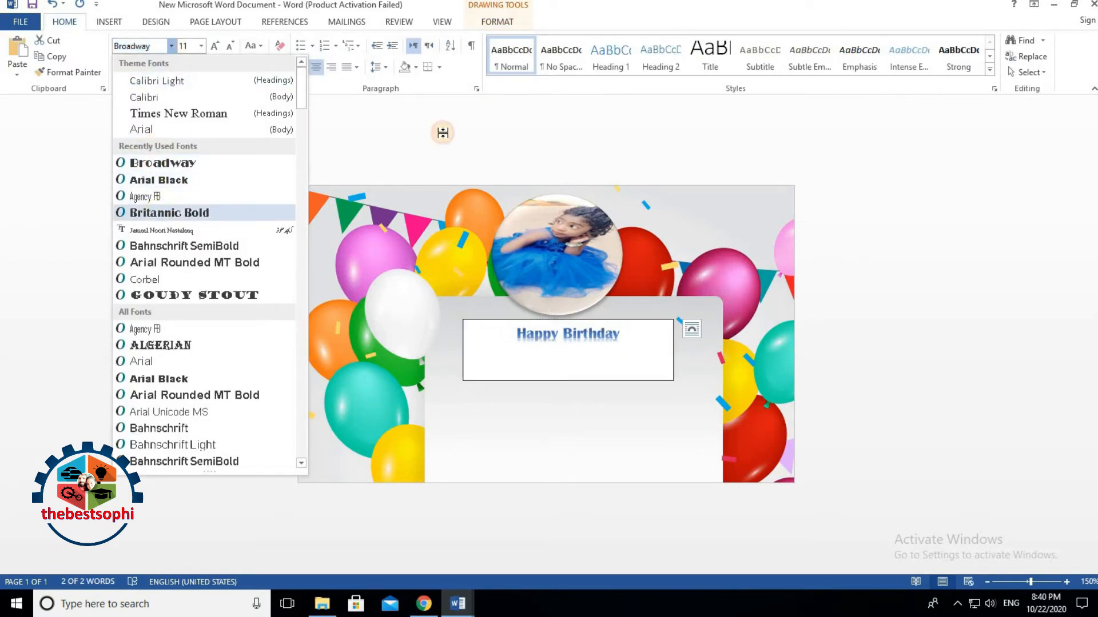
pyautogui.click(215, 50)
pyautogui.click(215, 50)
pyautogui.click(215, 49)
pyautogui.click(215, 49)
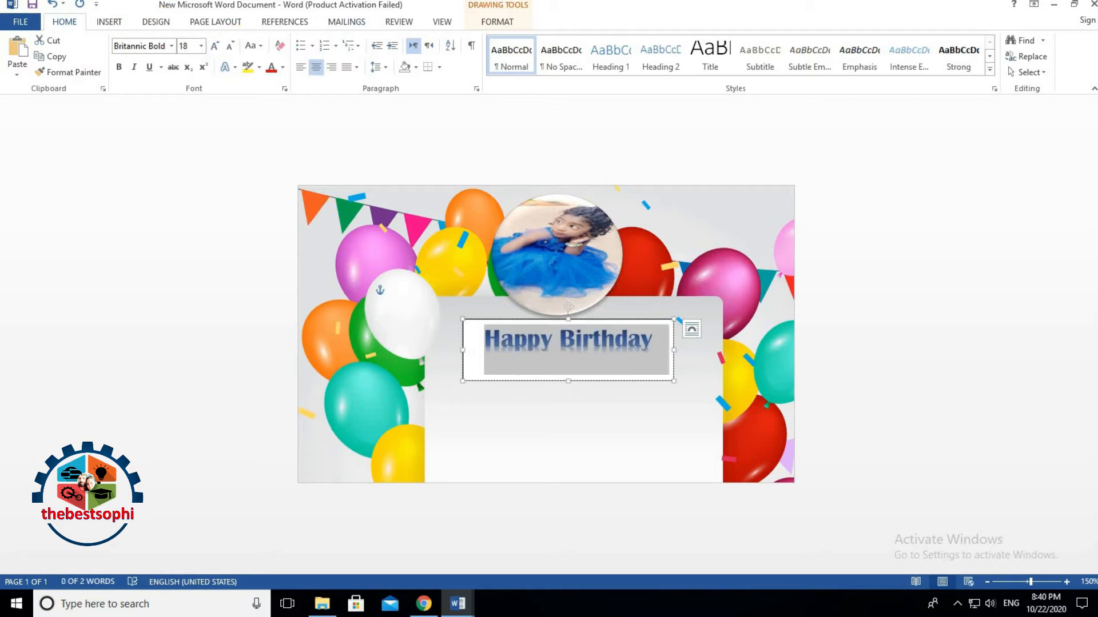
pyautogui.click(272, 67)
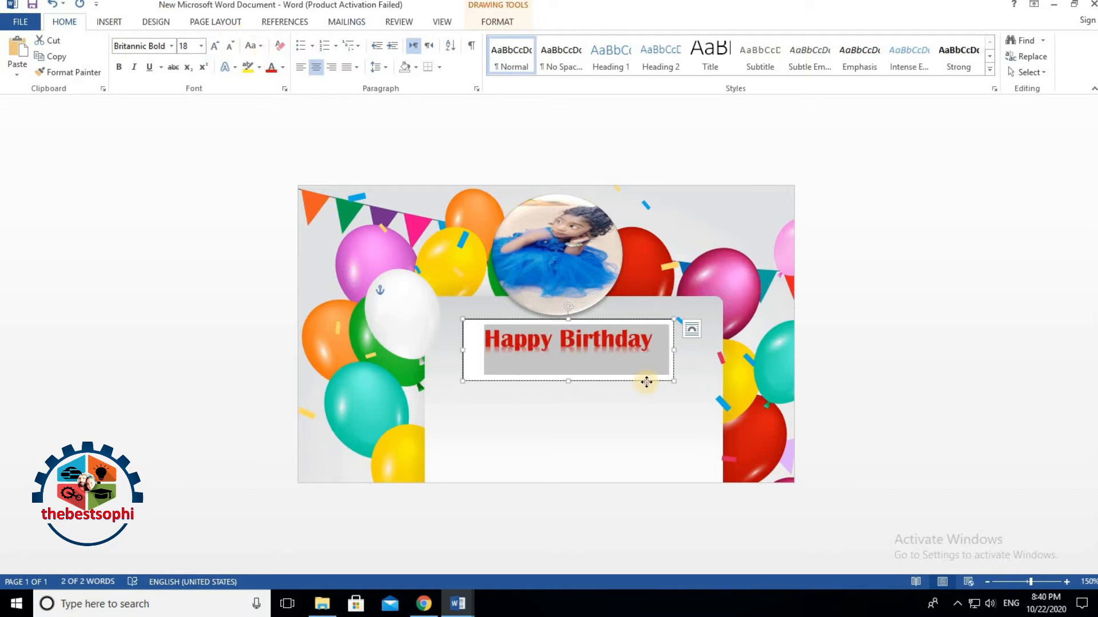
# Step: Set the heading box's Shape Fill to No Fill for a transparent background
pyautogui.click(633, 320)
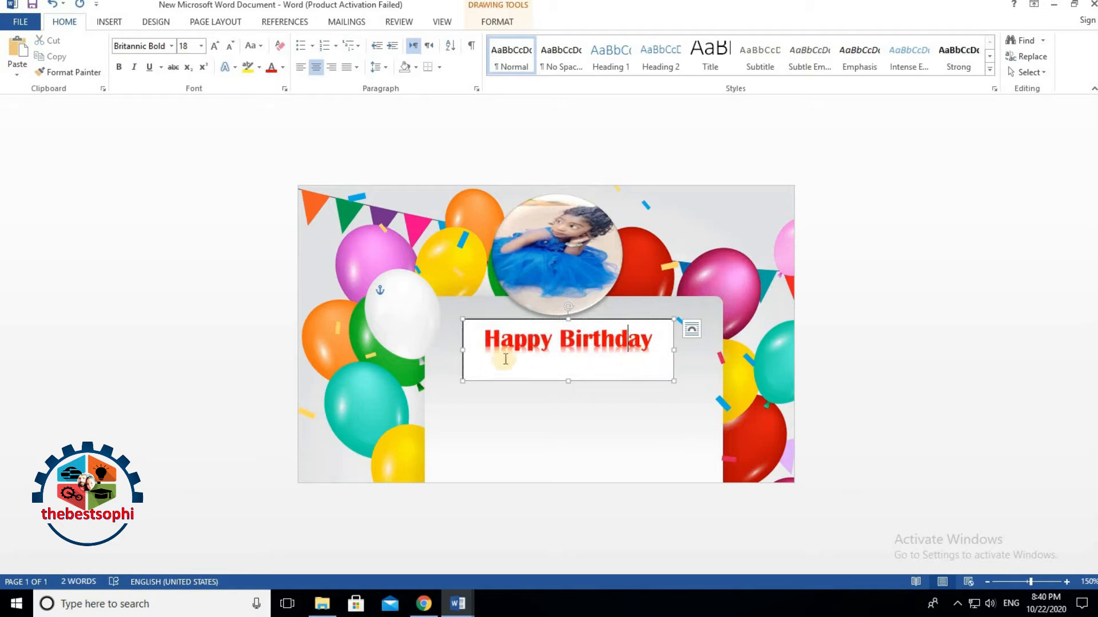
pyautogui.moveTo(489, 339); pyautogui.dragTo(705, 373)
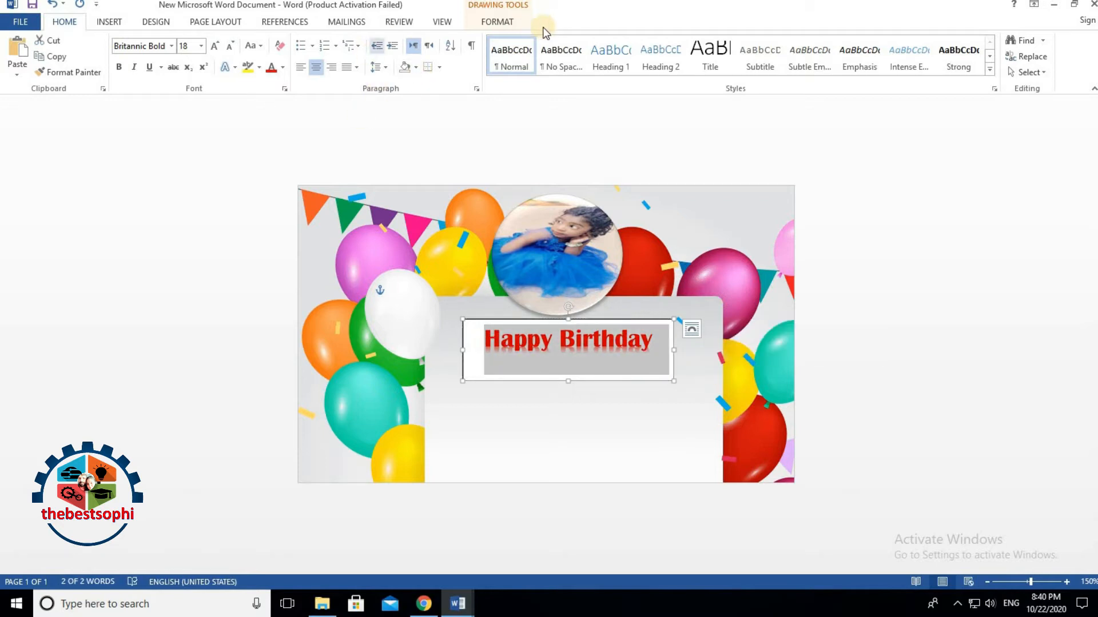
pyautogui.click(497, 22)
pyautogui.click(315, 41)
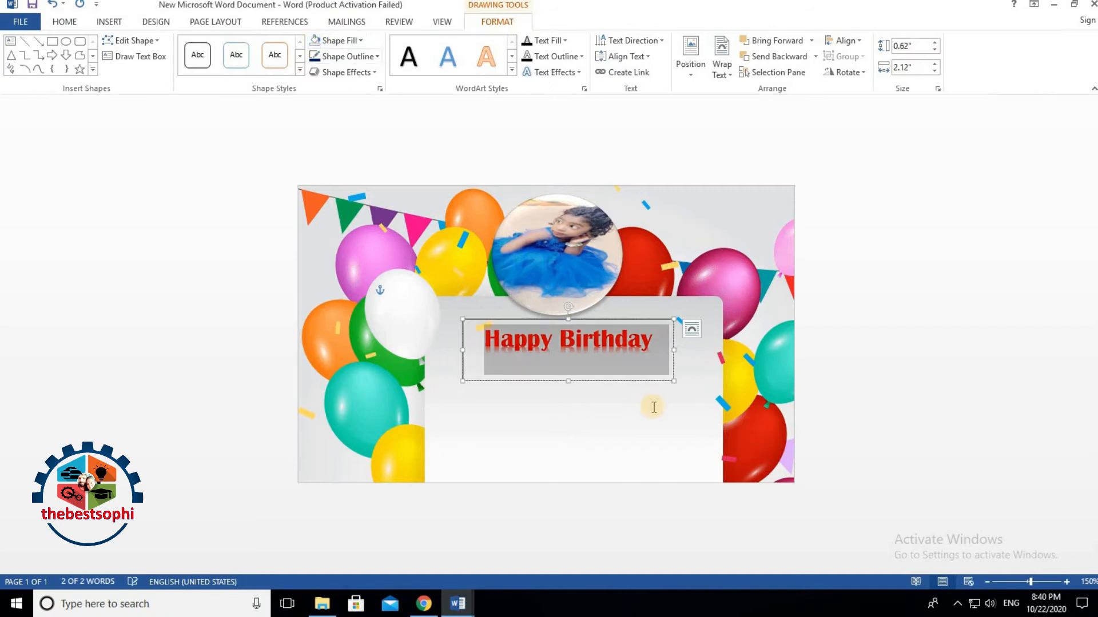
# Step: Remove the outline from the Happy Birthday heading box
pyautogui.click(666, 420)
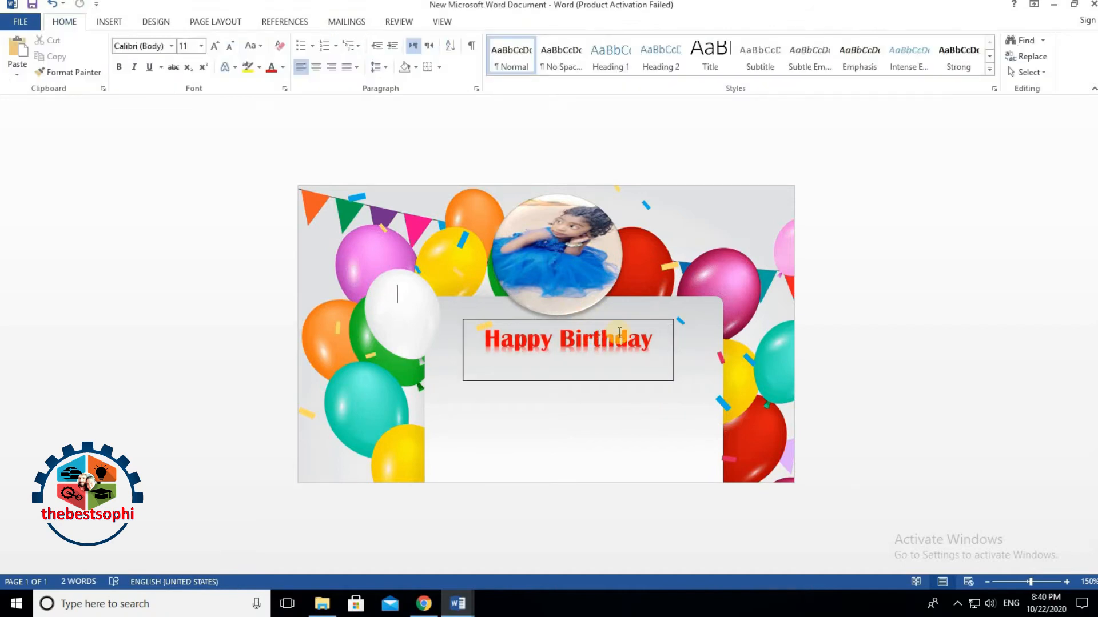
pyautogui.click(672, 332)
pyautogui.click(669, 319)
pyautogui.click(483, 22)
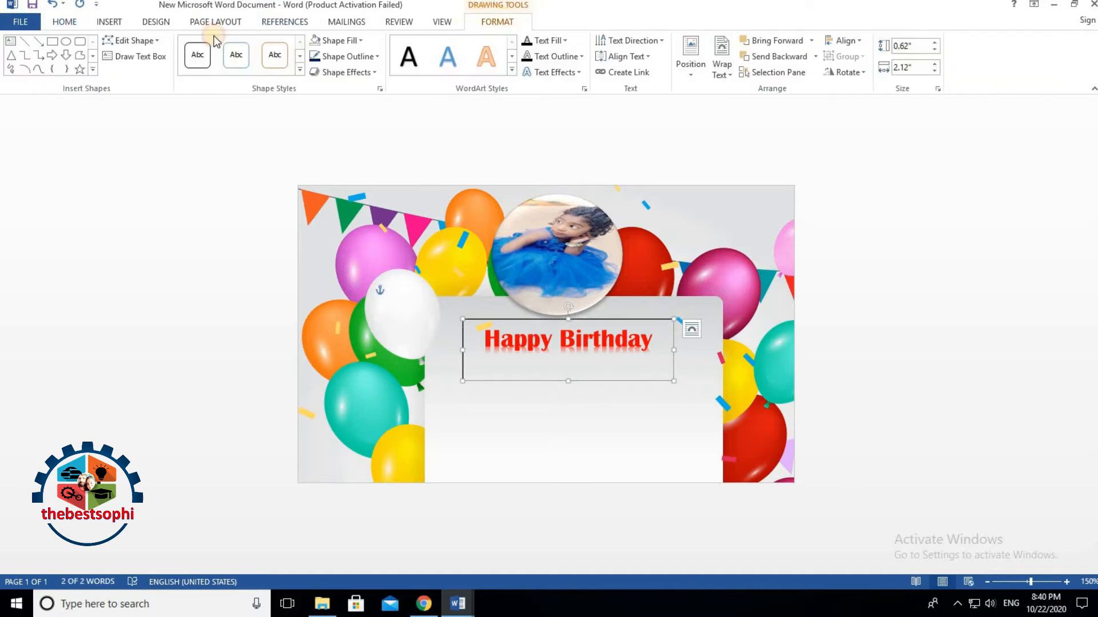
pyautogui.click(326, 56)
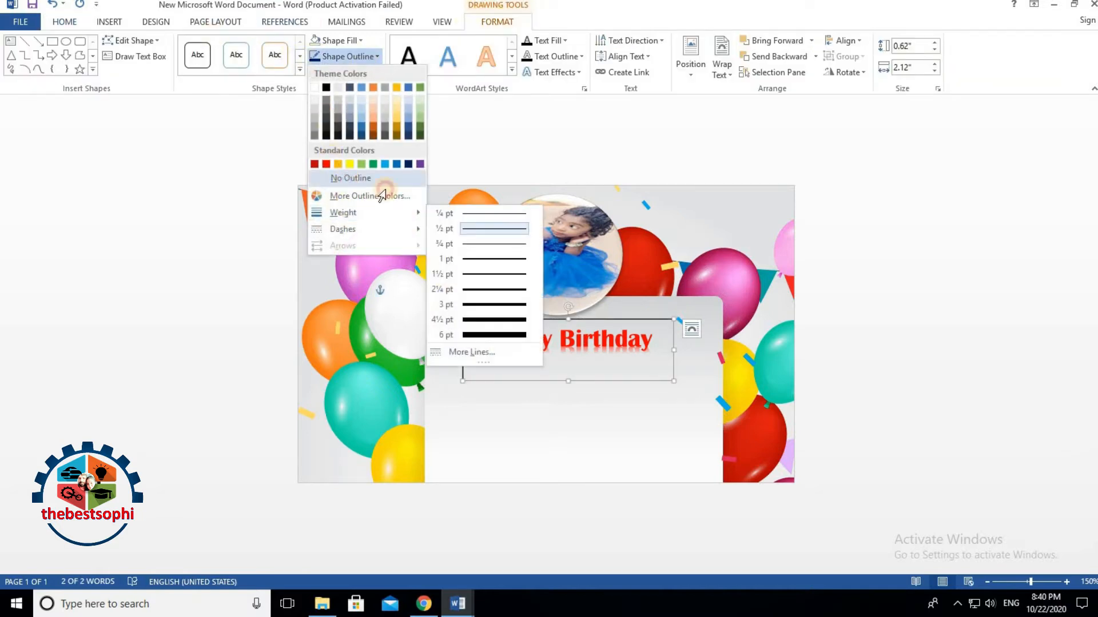
pyautogui.click(346, 179)
# Step: Reposition the heading box below the photo by cutting and pasting it, and shift the photo right
pyautogui.click(575, 339)
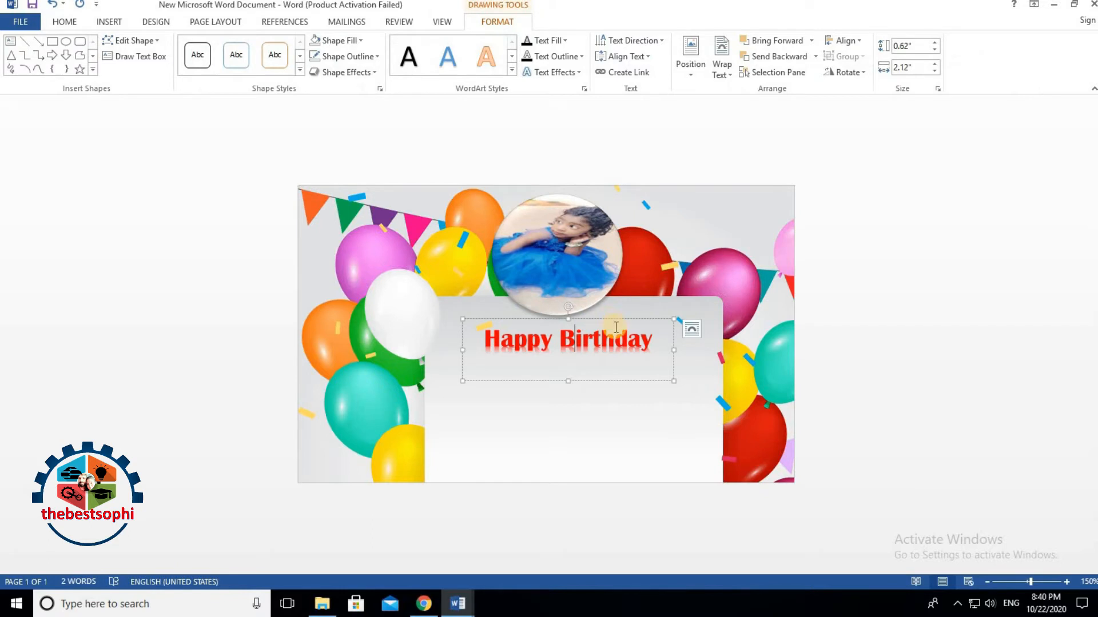
pyautogui.moveTo(613, 313)
pyautogui.mouseDown()
pyautogui.moveTo(603, 214)
pyautogui.moveTo(608, 320)
pyautogui.mouseUp()
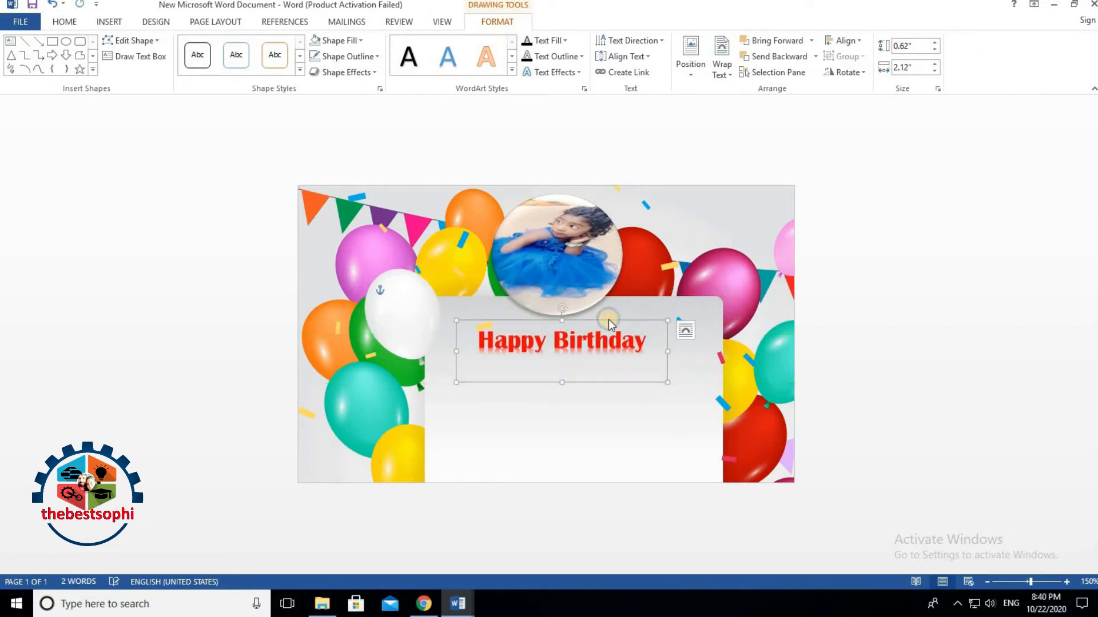
pyautogui.rightClick(608, 320)
pyautogui.click(618, 328)
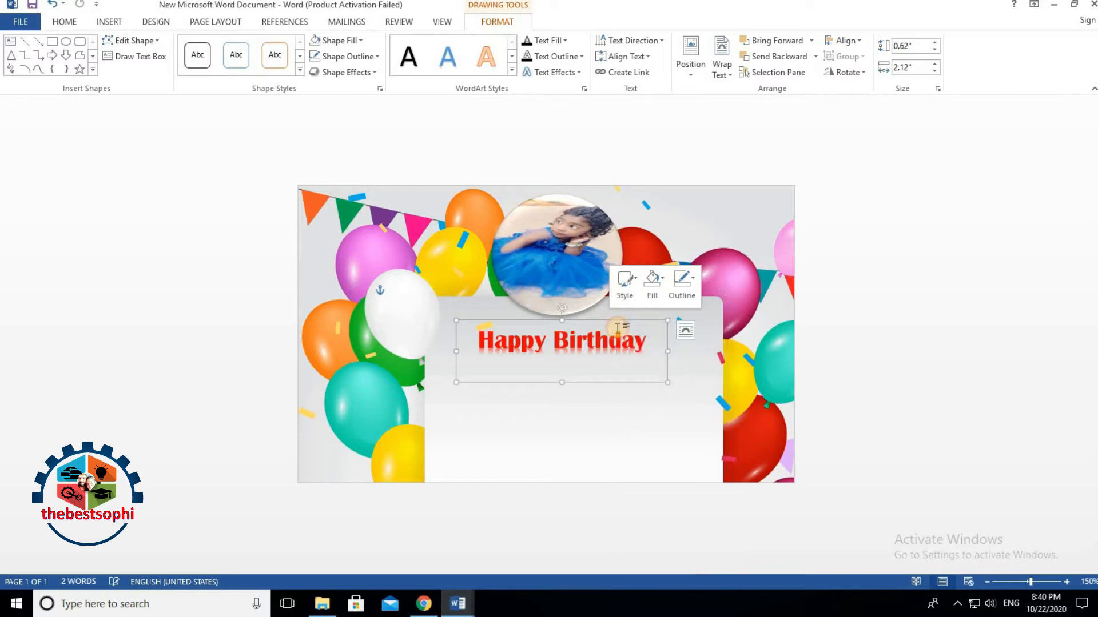
pyautogui.rightClick(615, 328)
pyautogui.click(666, 391)
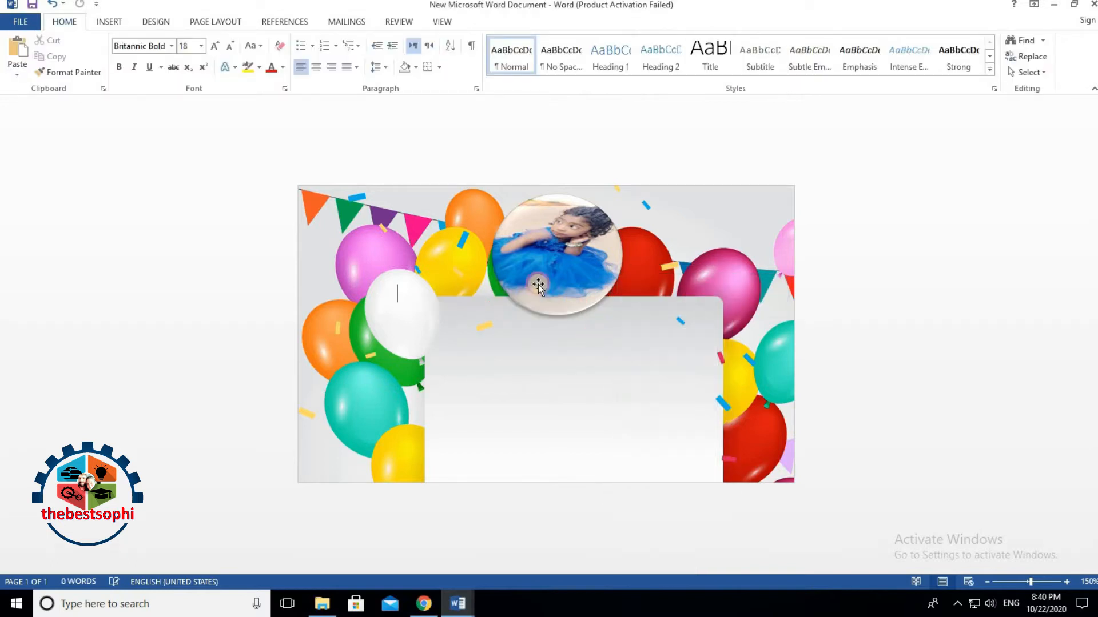
pyautogui.moveTo(539, 281)
pyautogui.mouseDown()
pyautogui.moveTo(497, 275)
pyautogui.moveTo(466, 286)
pyautogui.moveTo(537, 288)
pyautogui.mouseUp()
# Step: Make the heading dark blue at 22 pt, widened to one line under the photo
pyautogui.click(464, 287)
pyautogui.hotkey('ctrl', 'a')
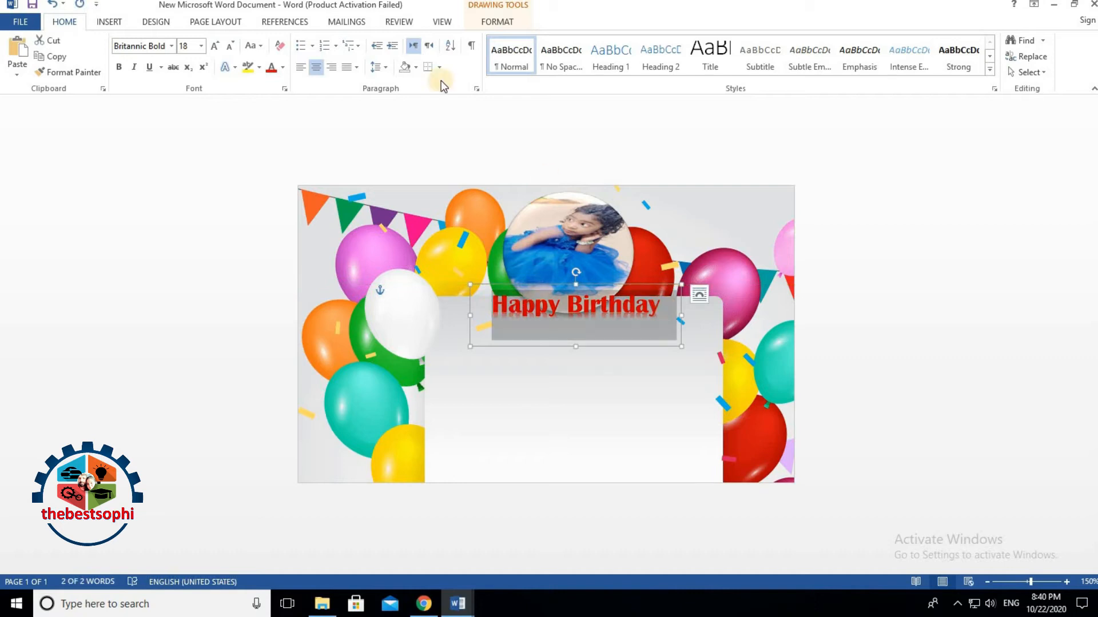
pyautogui.click(508, 22)
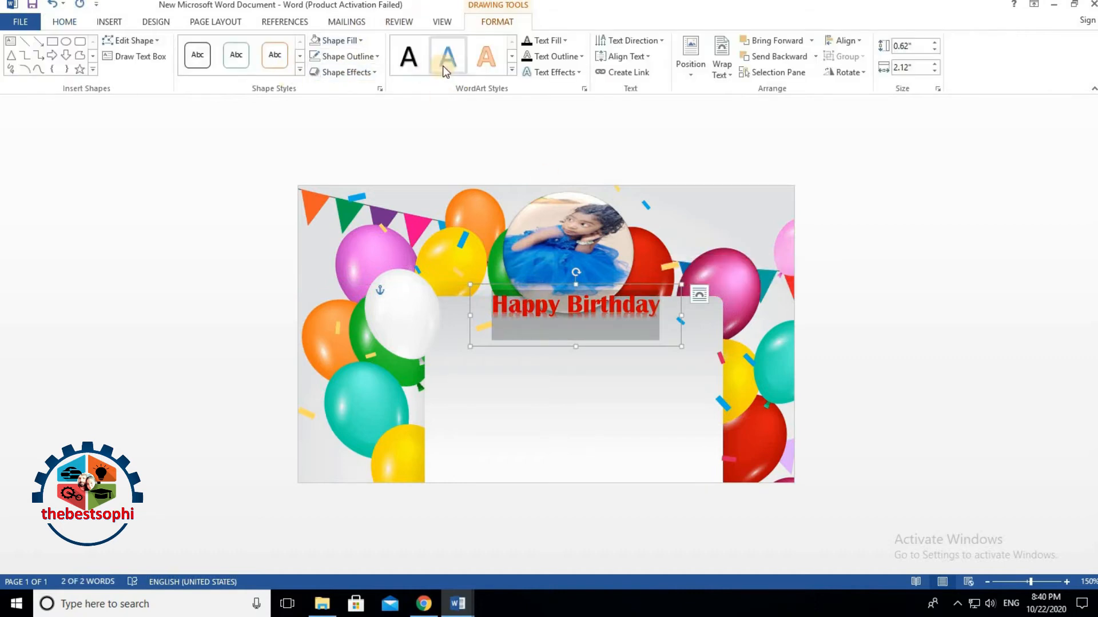
pyautogui.click(64, 22)
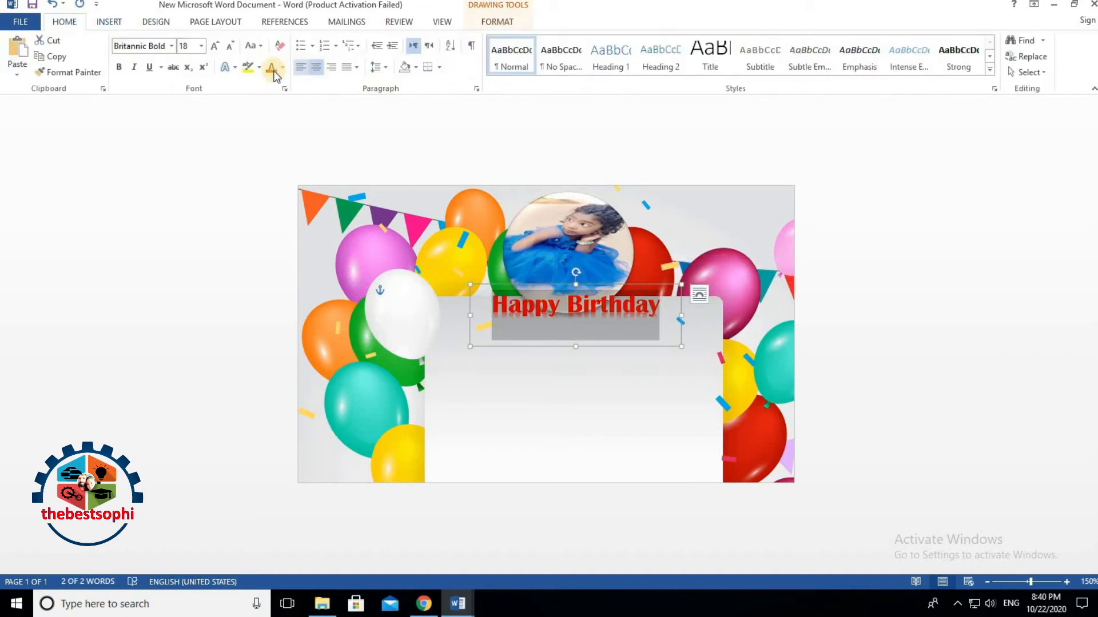
pyautogui.click(283, 67)
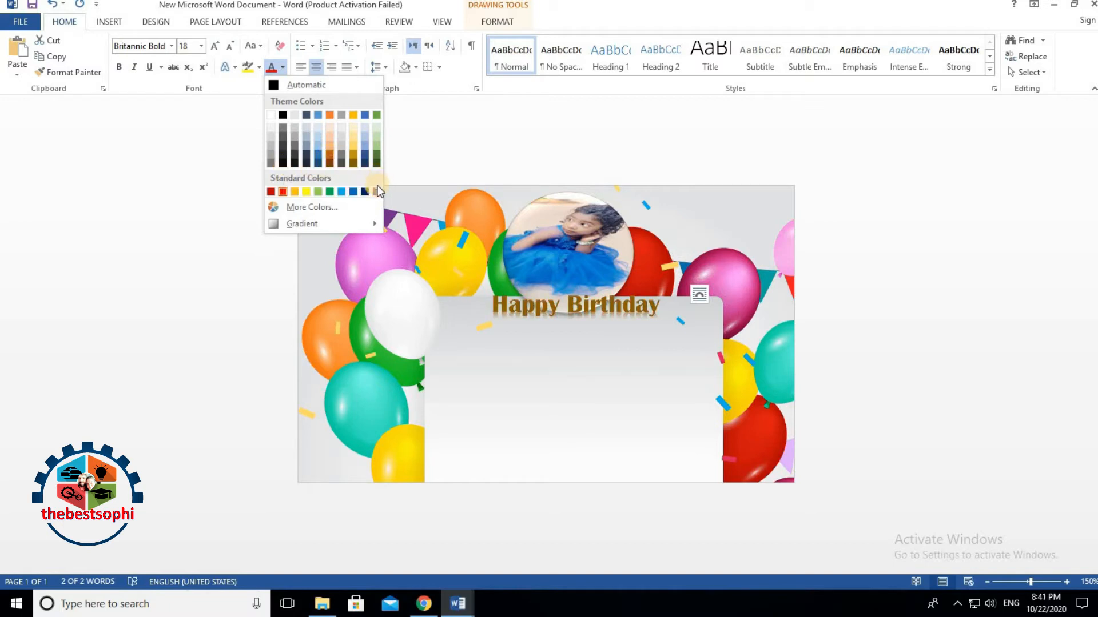
pyautogui.click(369, 191)
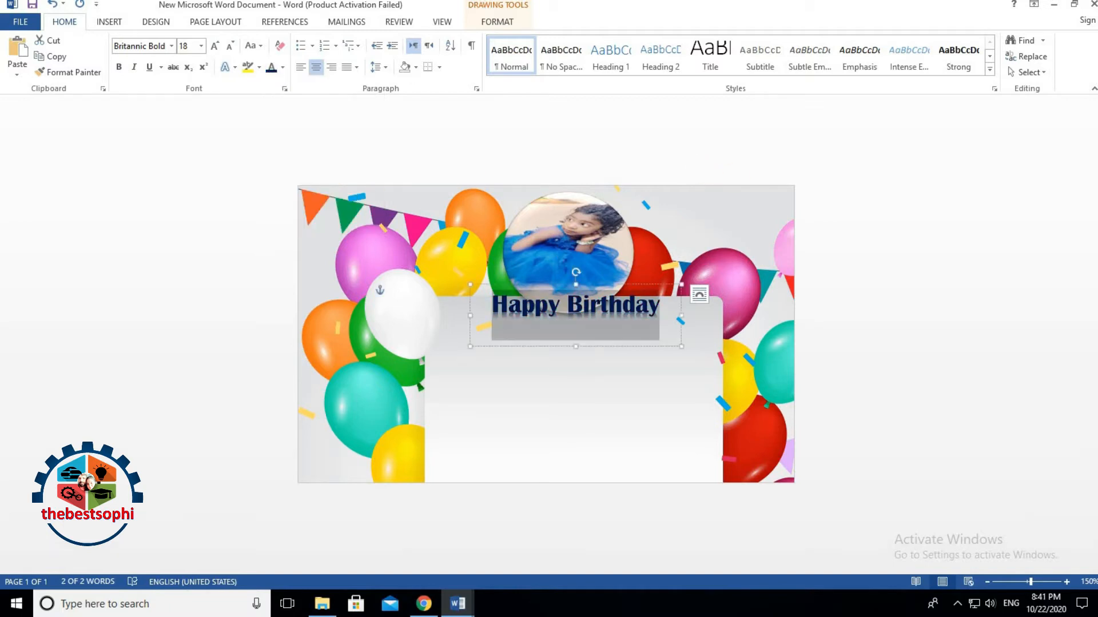
pyautogui.click(215, 47)
pyautogui.click(215, 47)
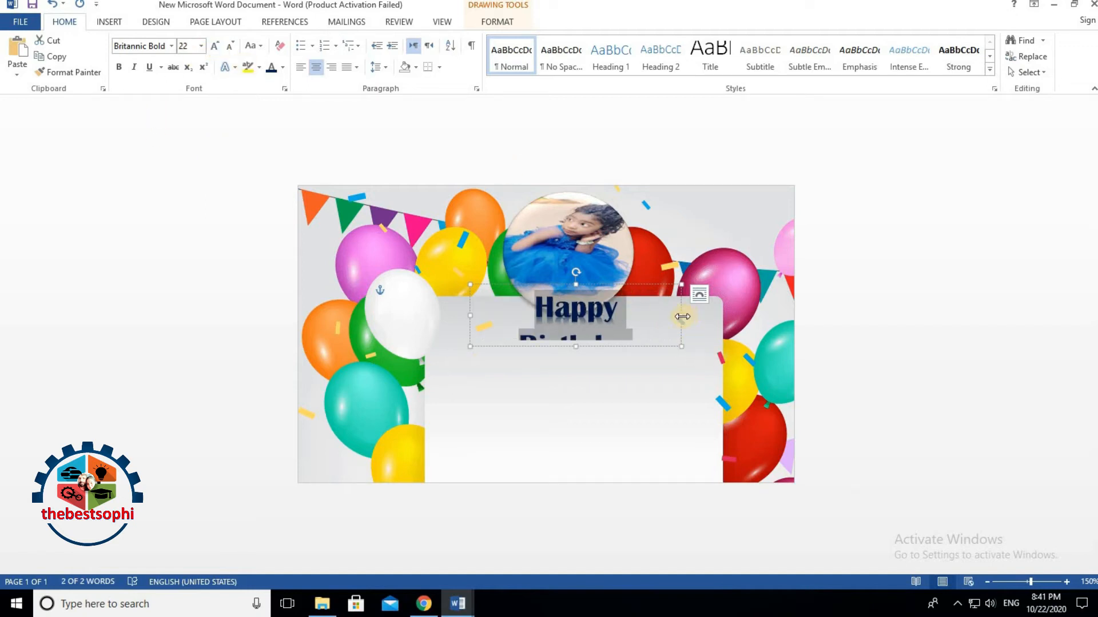
pyautogui.moveTo(682, 316); pyautogui.dragTo(724, 316)
pyautogui.moveTo(506, 283); pyautogui.dragTo(485, 281)
pyautogui.click(597, 440)
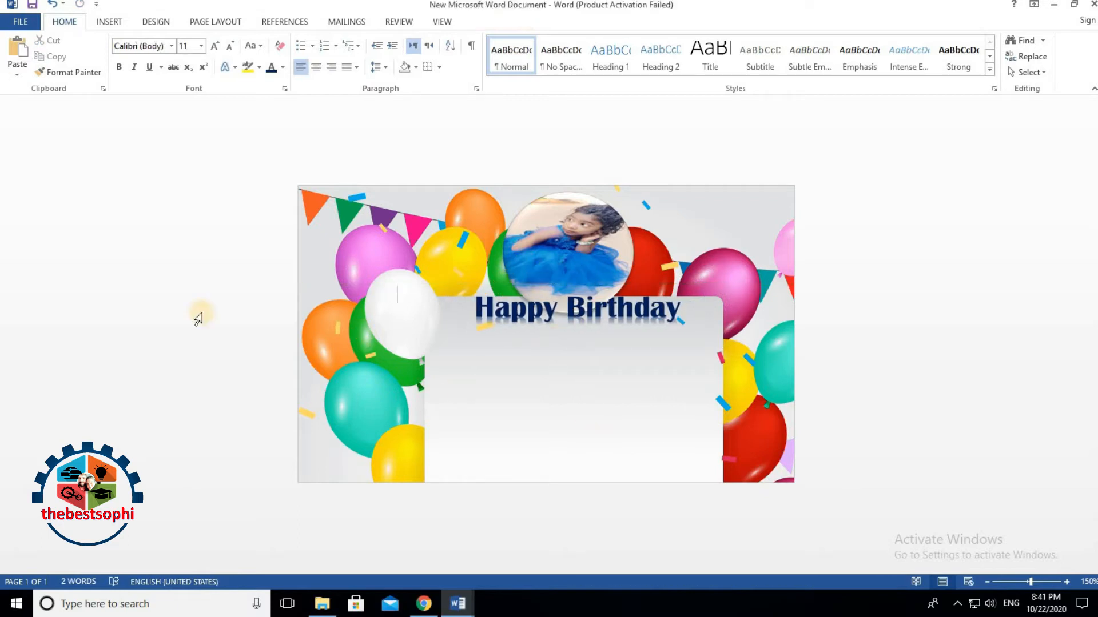
# Step: Copy the first birthday wish paragraph from the wishes document and paste it onto the card
pyautogui.click(457, 604)
pyautogui.click(407, 548)
pyautogui.moveTo(289, 195); pyautogui.dragTo(445, 213)
pyautogui.rightClick(431, 203)
pyautogui.click(449, 223)
pyautogui.click(457, 604)
pyautogui.click(430, 567)
pyautogui.click(483, 598)
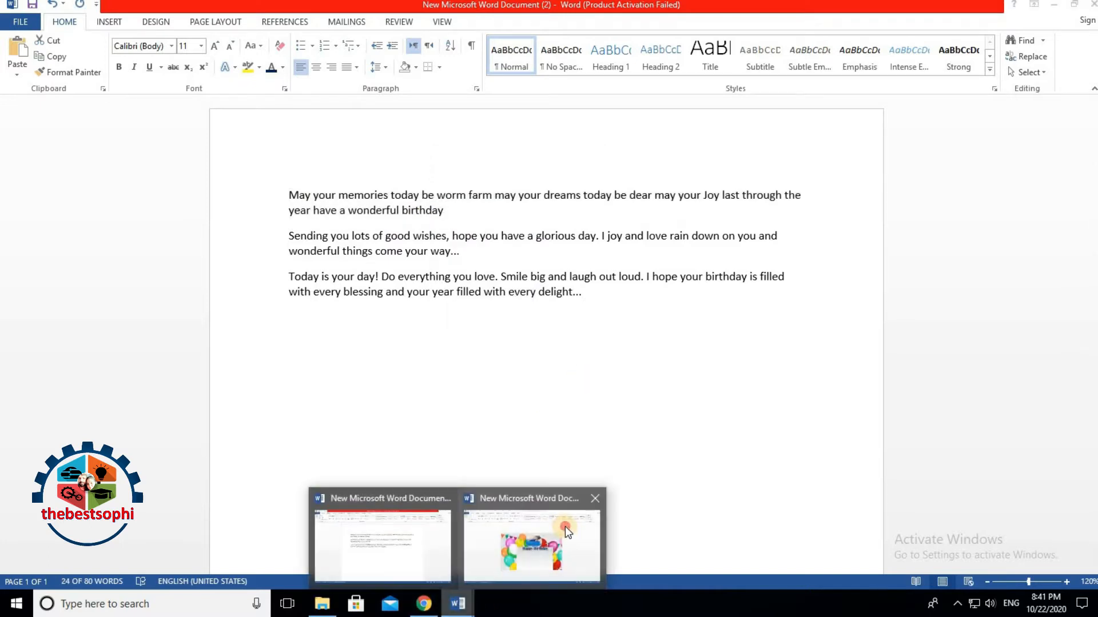
pyautogui.click(564, 523)
pyautogui.rightClick(558, 381)
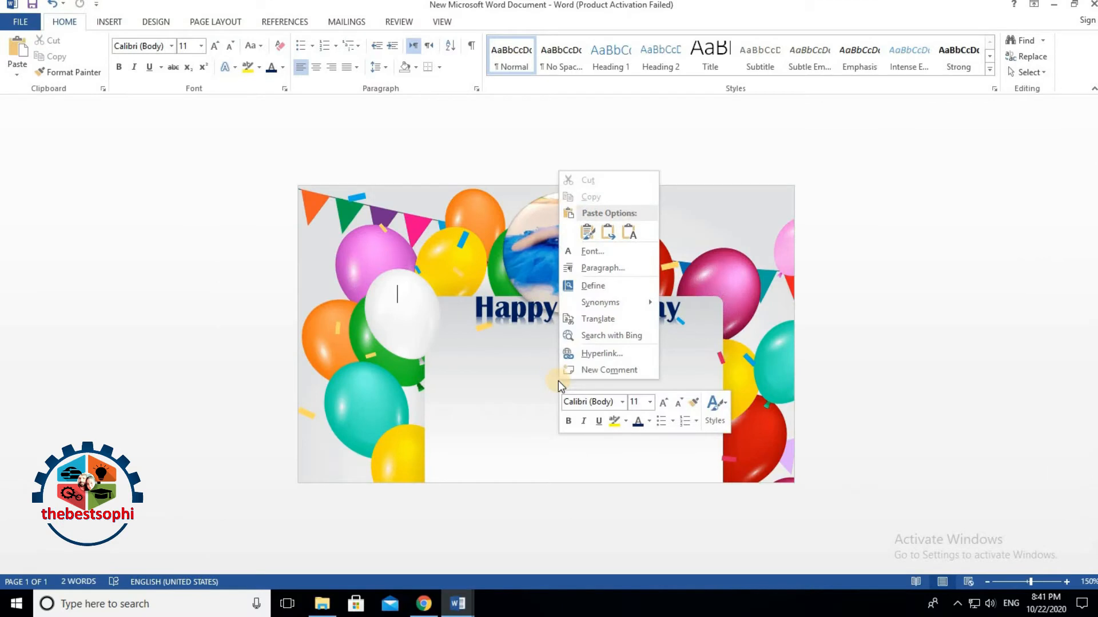
pyautogui.click(592, 233)
# Step: Move the pasted wish into a new text box drawn in the lower white panel
pyautogui.click(475, 314)
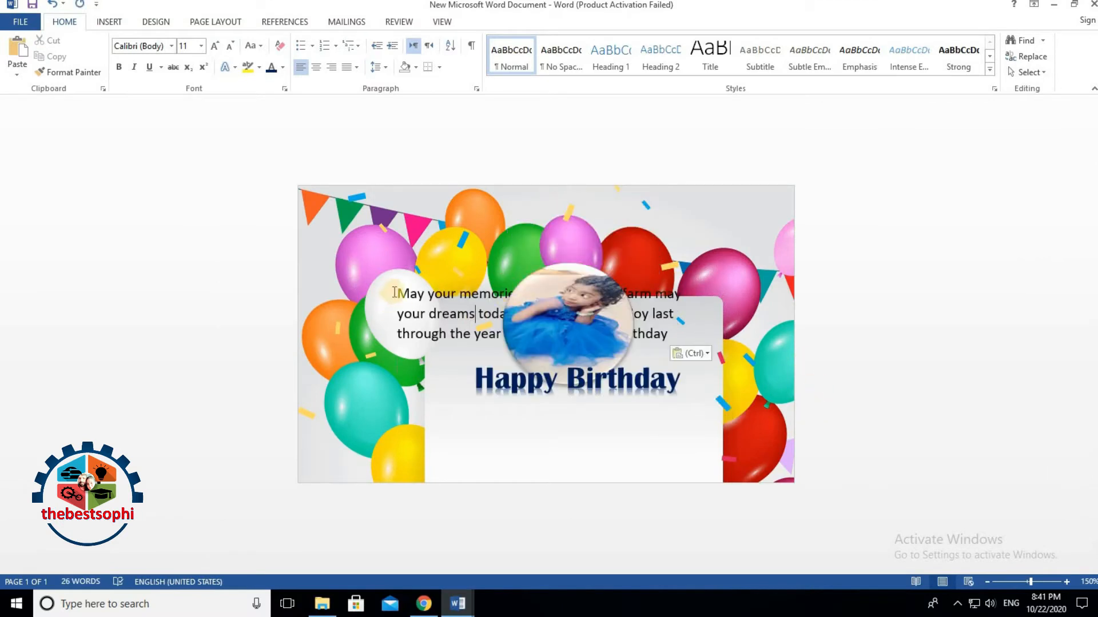
pyautogui.moveTo(396, 294); pyautogui.dragTo(673, 343)
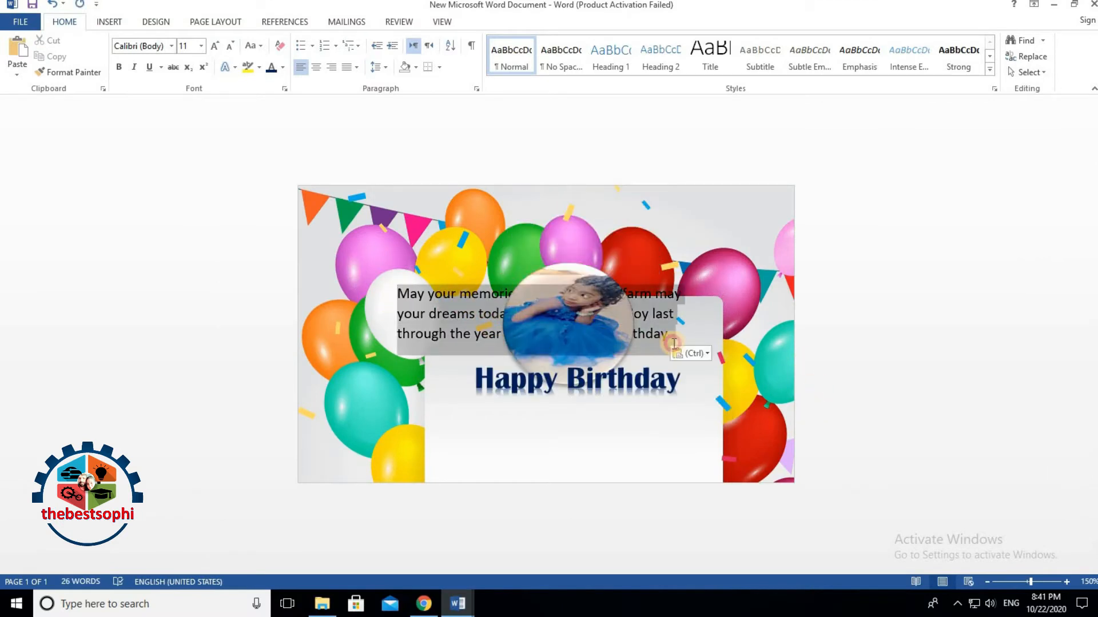
pyautogui.rightClick(669, 314)
pyautogui.click(686, 322)
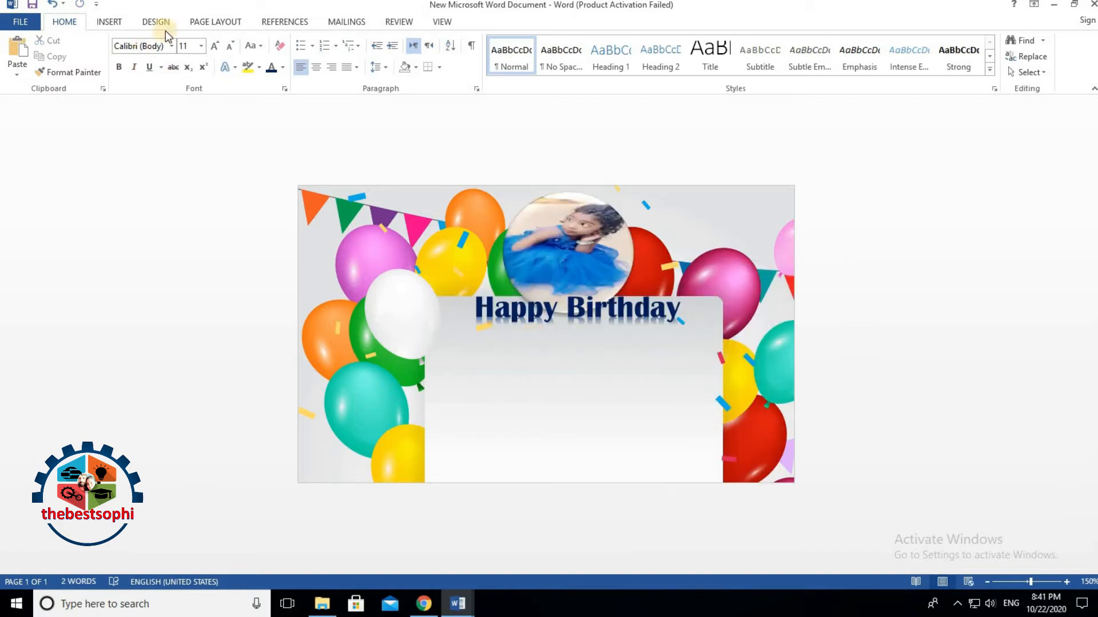
pyautogui.click(110, 23)
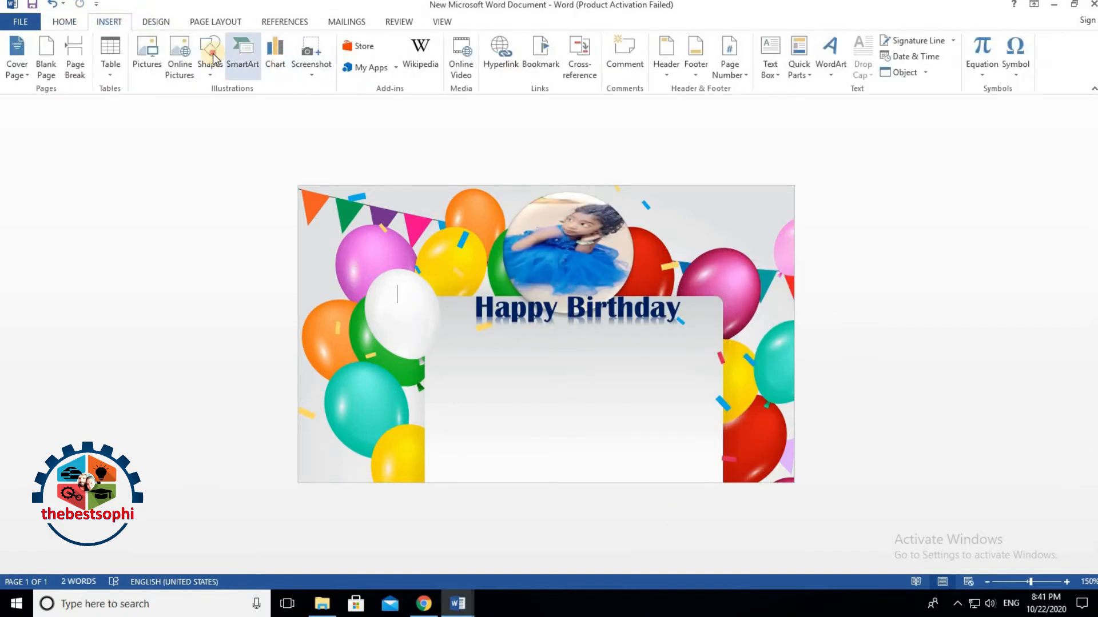
pyautogui.click(211, 59)
pyautogui.click(206, 104)
pyautogui.moveTo(435, 352); pyautogui.dragTo(703, 464)
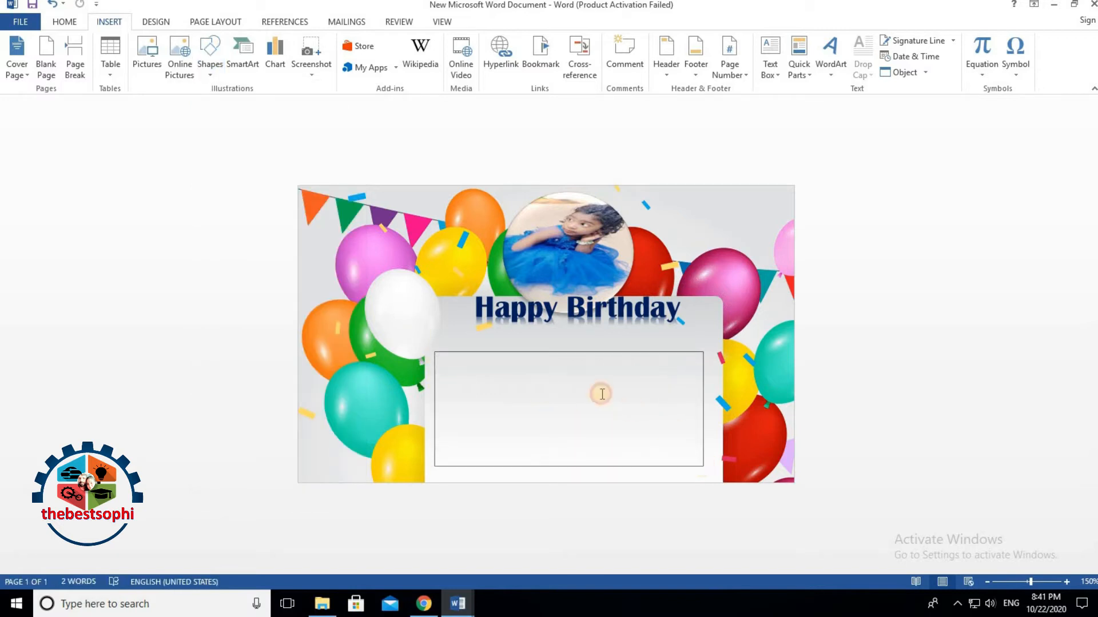
pyautogui.rightClick(582, 394)
pyautogui.click(613, 245)
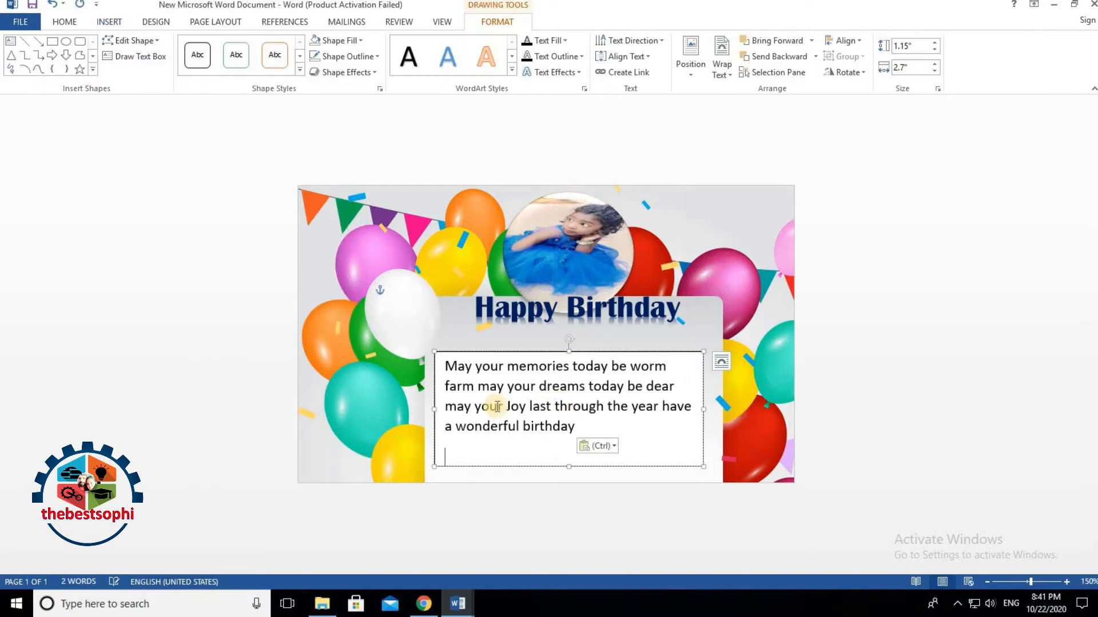
# Step: Nudge the wish box up below the heading and select all its text
pyautogui.moveTo(551, 349); pyautogui.dragTo(552, 335)
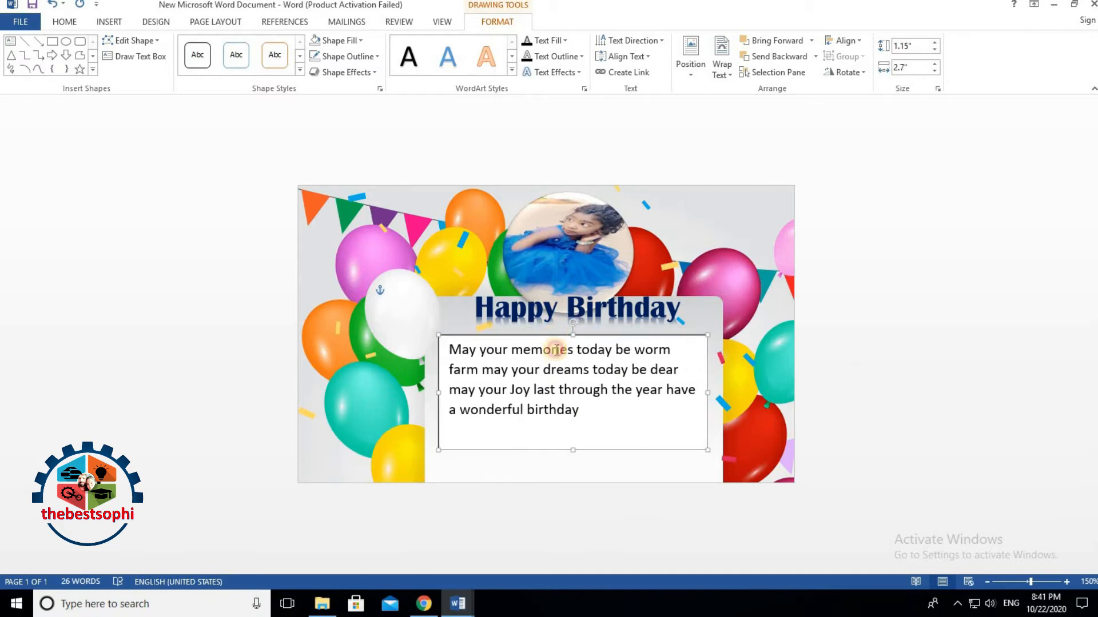
pyautogui.click(451, 351)
pyautogui.moveTo(467, 357); pyautogui.dragTo(594, 437)
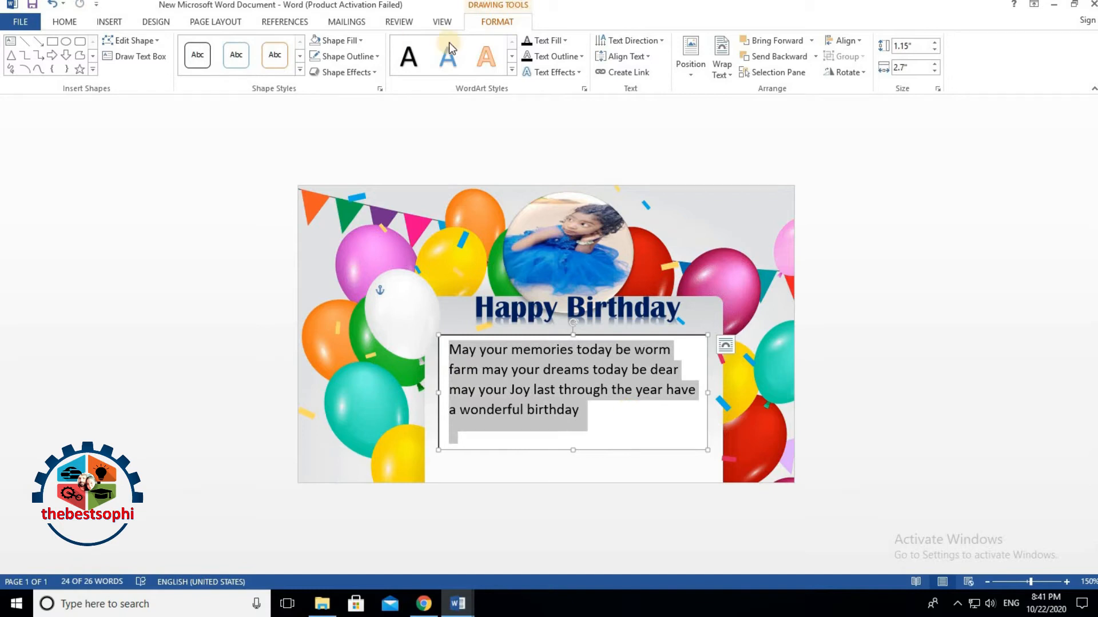
# Step: Give the wishes box the Preset 1 shape effect and a light blue fill
pyautogui.click(346, 72)
pyautogui.moveTo(365, 98)
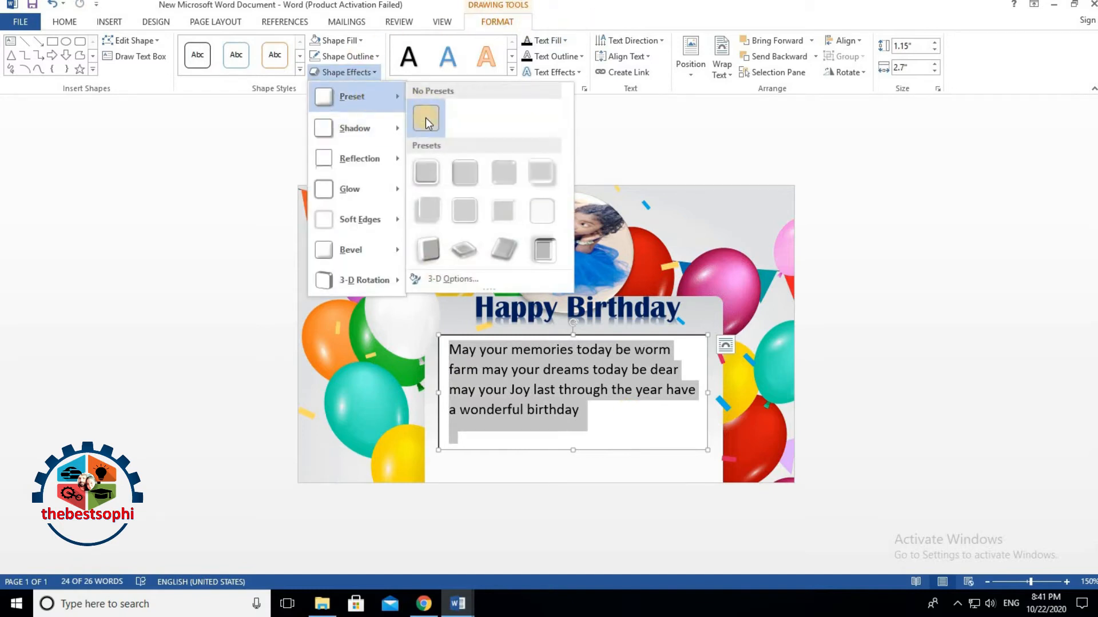
pyautogui.click(424, 171)
pyautogui.click(341, 41)
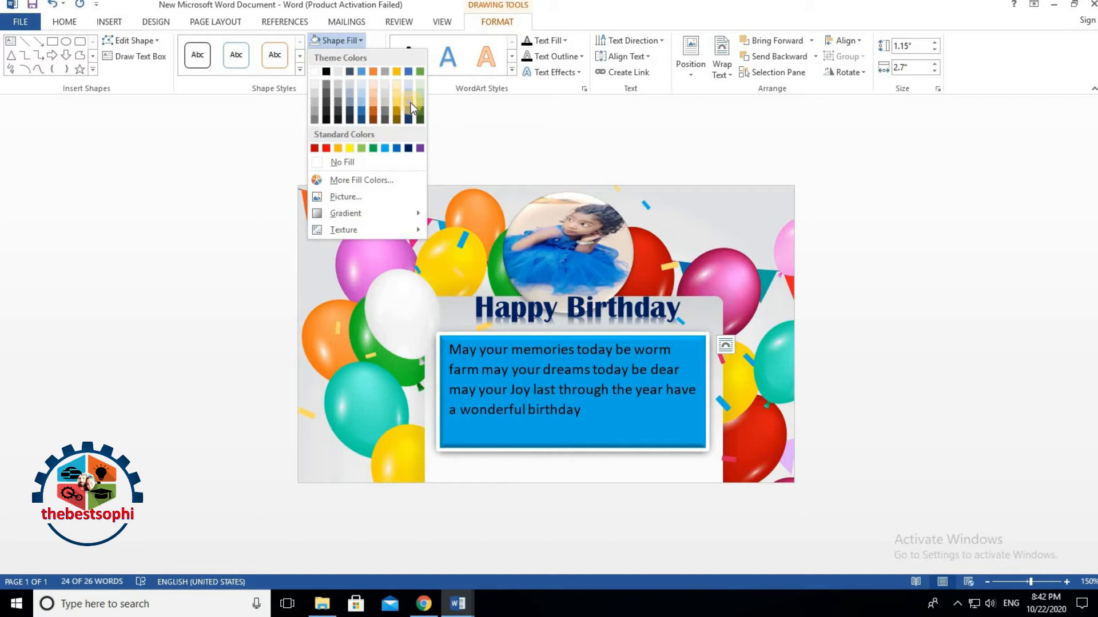
pyautogui.click(382, 150)
# Step: Style the wish text with orange outlined WordArt lettering and centre it
pyautogui.moveTo(450, 352); pyautogui.dragTo(629, 437)
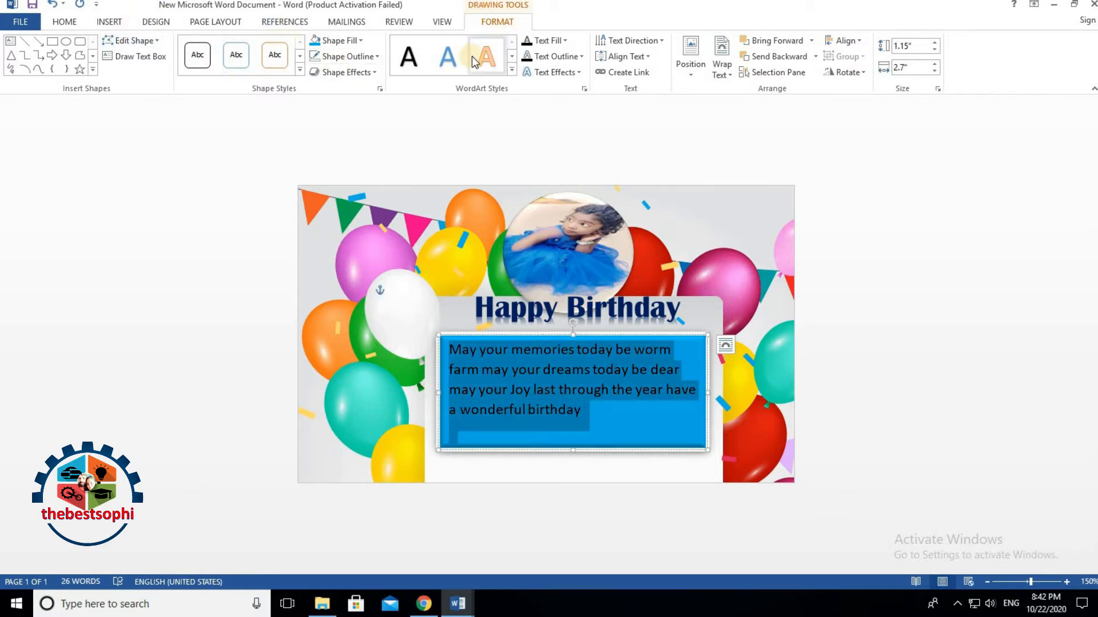
pyautogui.click(510, 72)
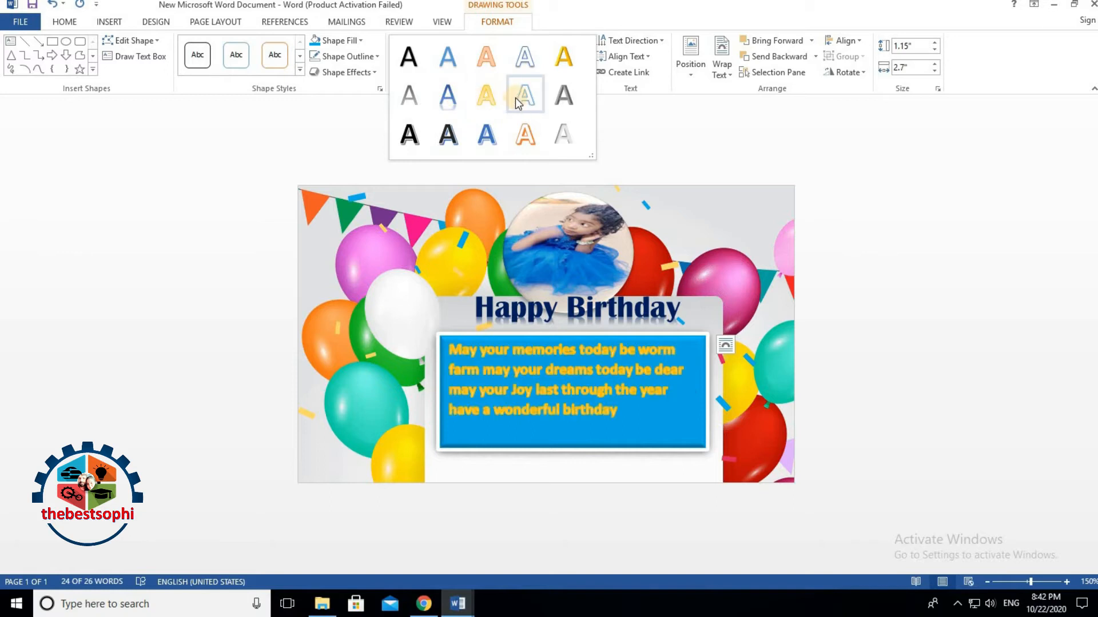
pyautogui.click(522, 140)
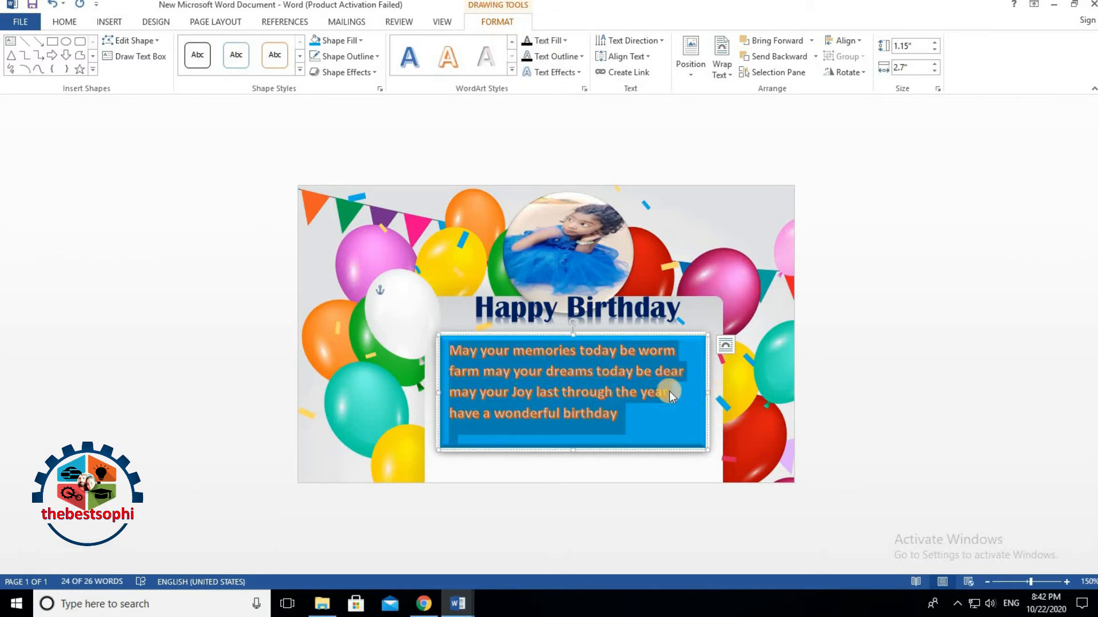
pyautogui.click(64, 22)
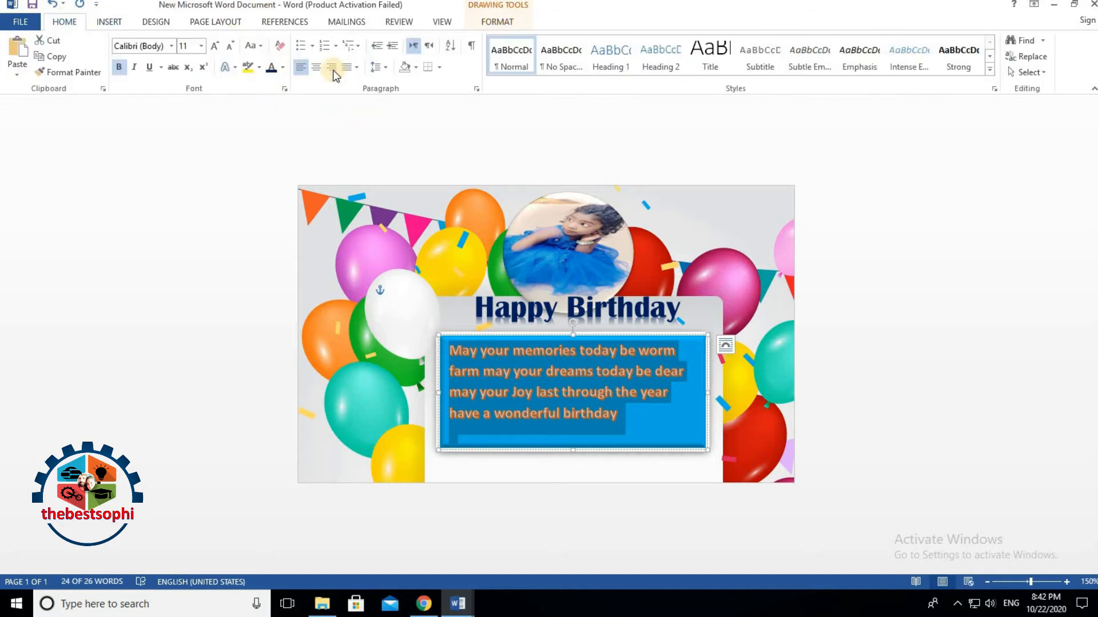
pyautogui.click(316, 67)
pyautogui.click(493, 392)
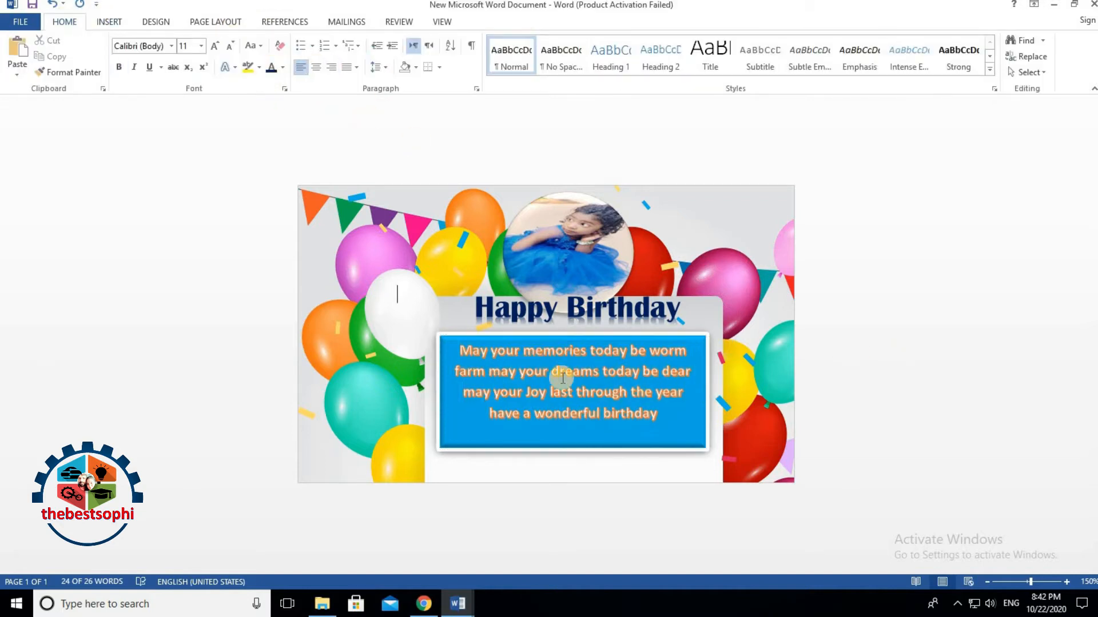
pyautogui.click(474, 418)
pyautogui.click(498, 333)
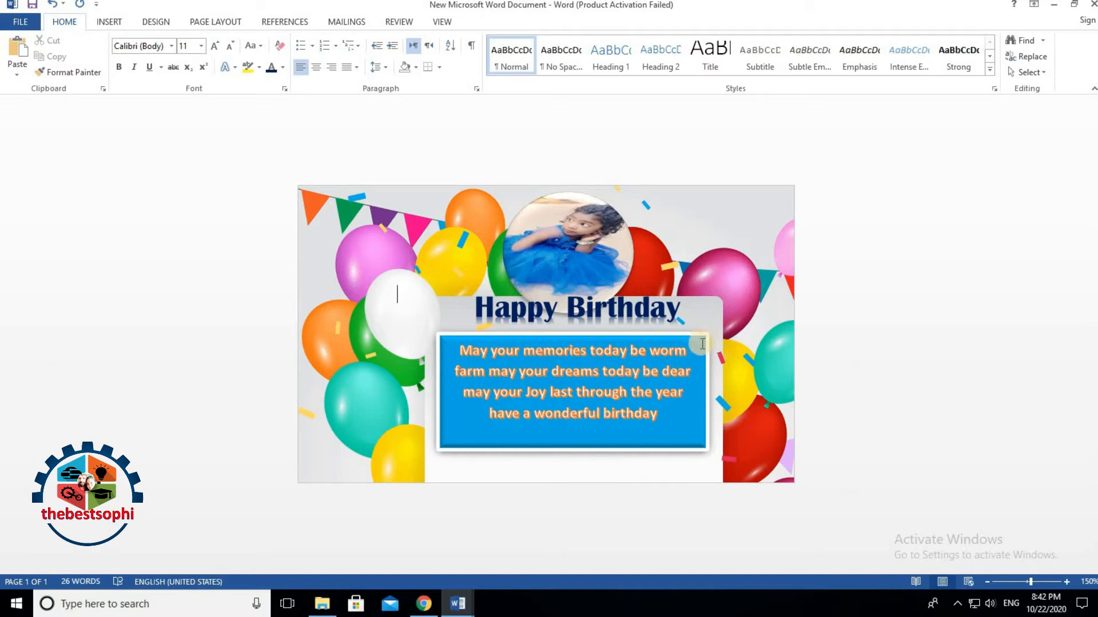
# Step: Make the blue wishes box slightly narrower from its top-right handle
pyautogui.click(668, 348)
pyautogui.moveTo(708, 336); pyautogui.dragTo(674, 338)
pyautogui.click(881, 333)
pyautogui.click(397, 422)
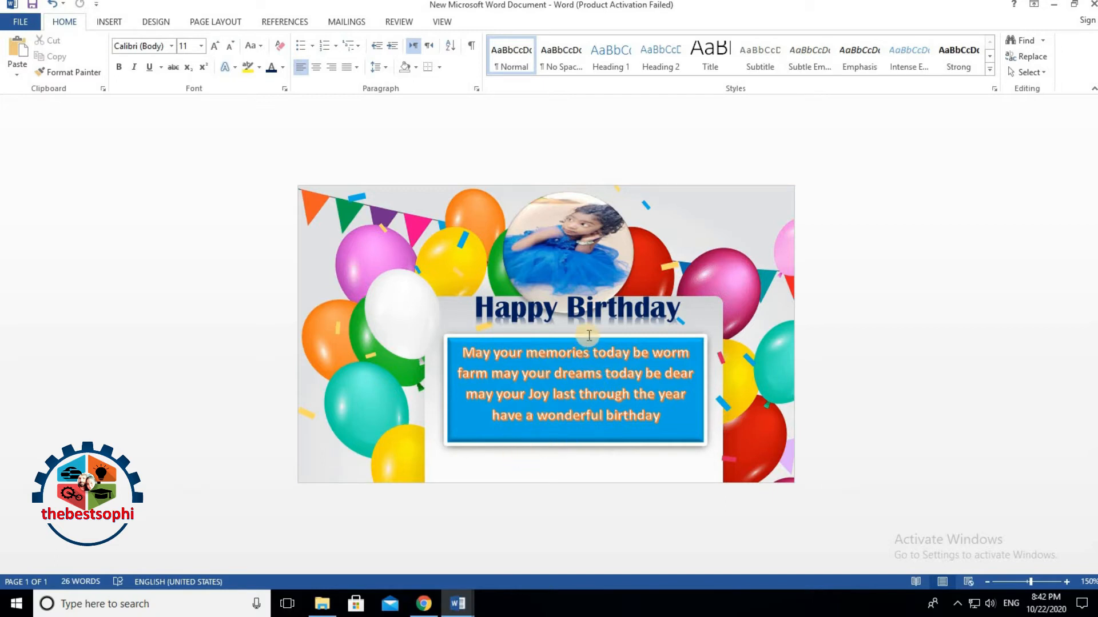
# Step: Move the wishes box a little lower, then select all the Happy Birthday heading text
pyautogui.click(700, 344)
pyautogui.moveTo(696, 338); pyautogui.dragTo(696, 359)
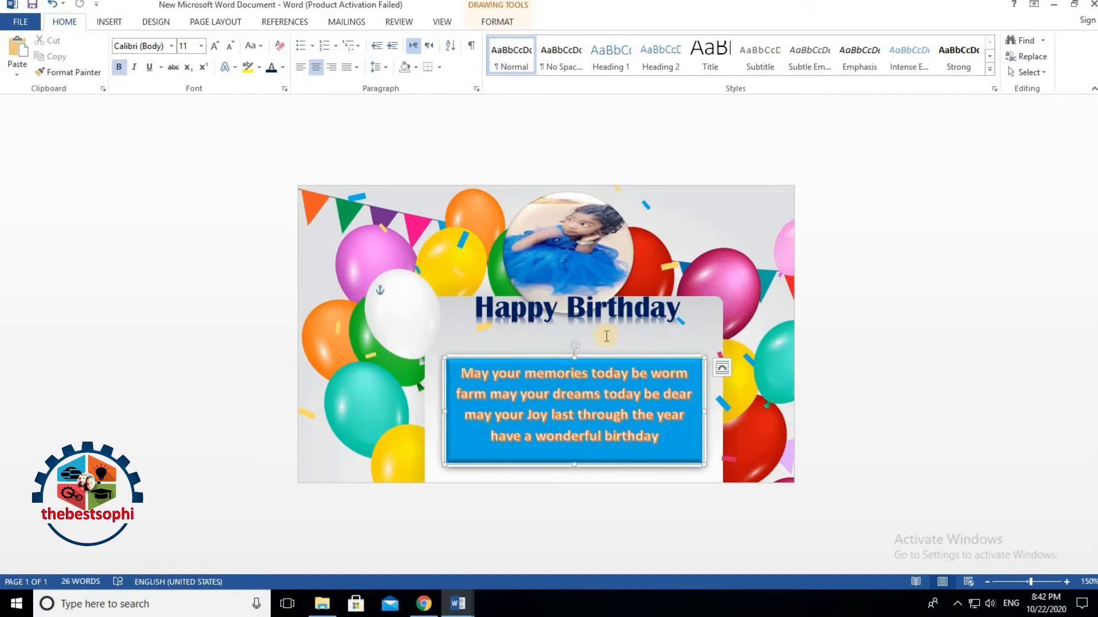
pyautogui.click(607, 313)
pyautogui.hotkey('ctrl', 'a')
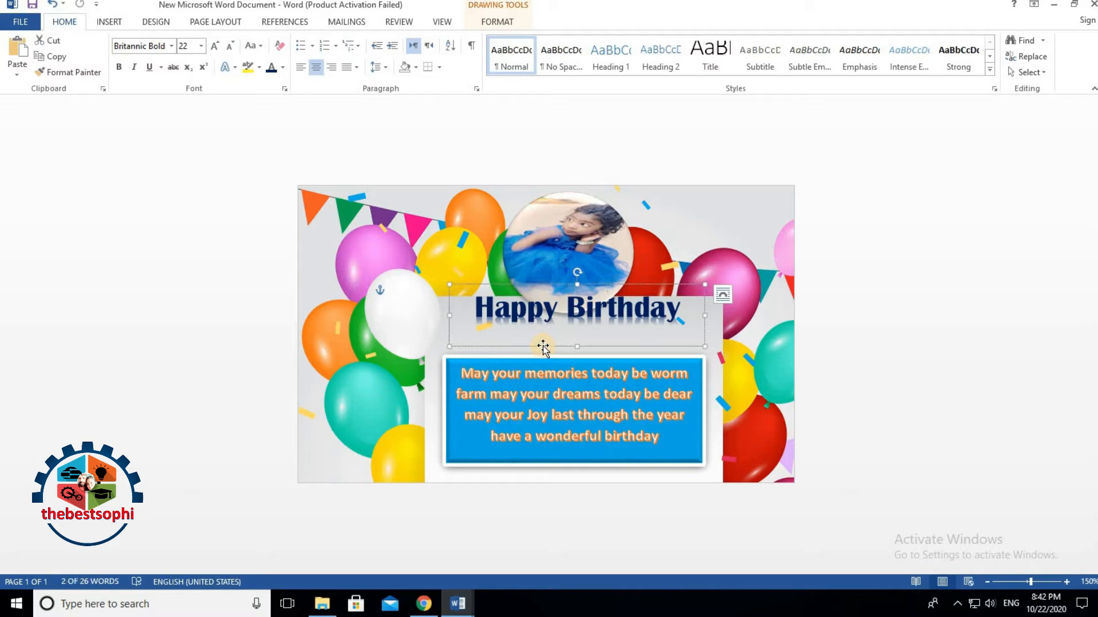
# Step: Draw a small text box over the left balloons holding the child's name
pyautogui.click(109, 22)
pyautogui.click(208, 51)
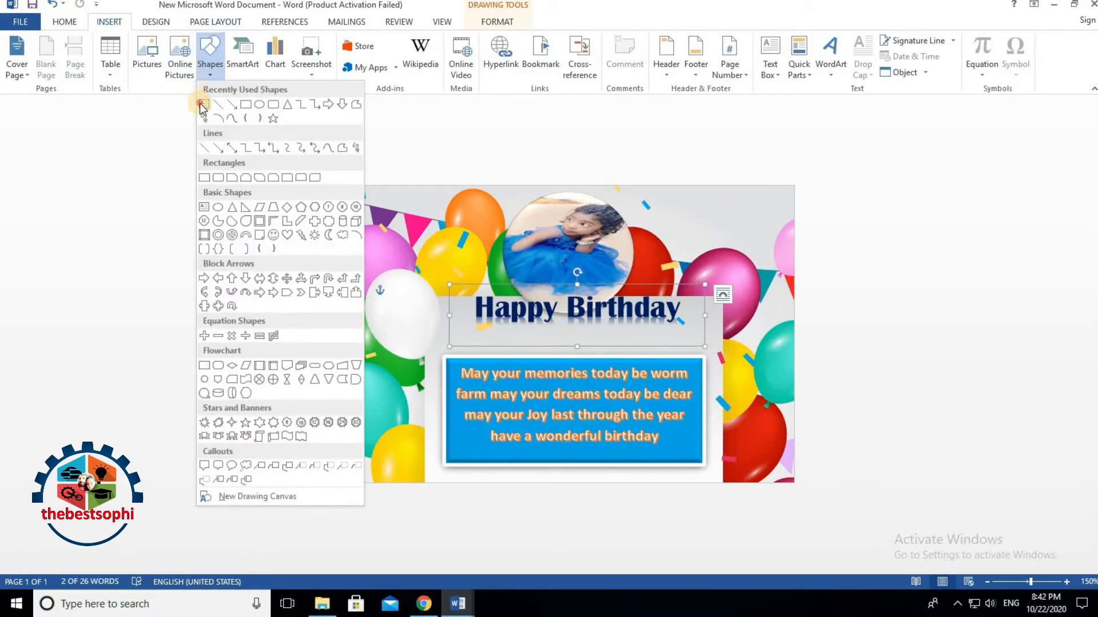
pyautogui.click(204, 104)
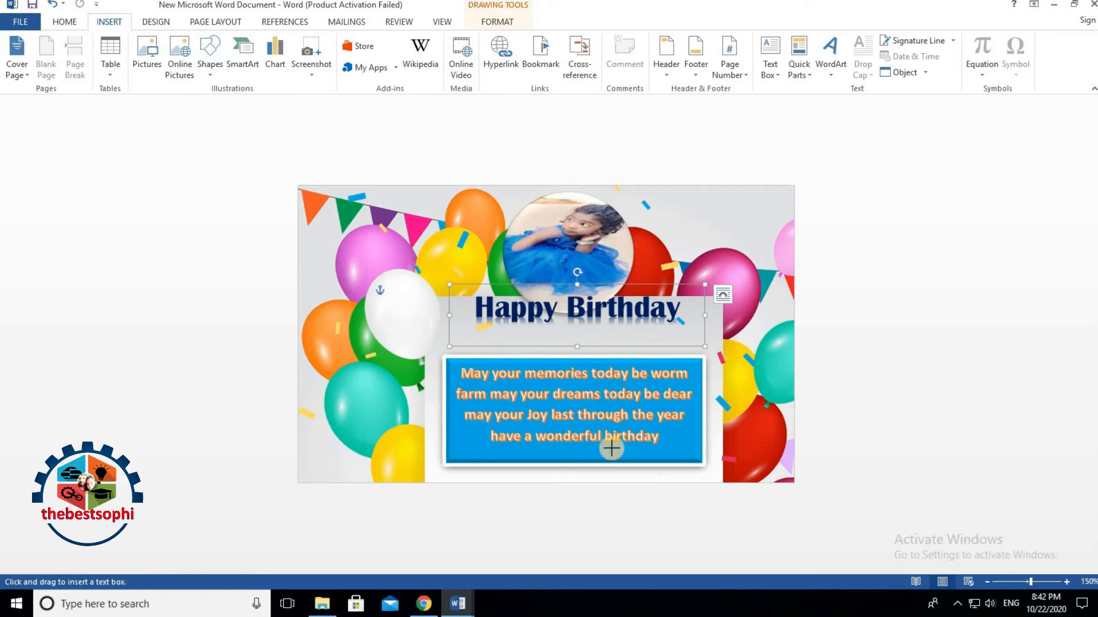
pyautogui.moveTo(320, 373); pyautogui.dragTo(434, 412)
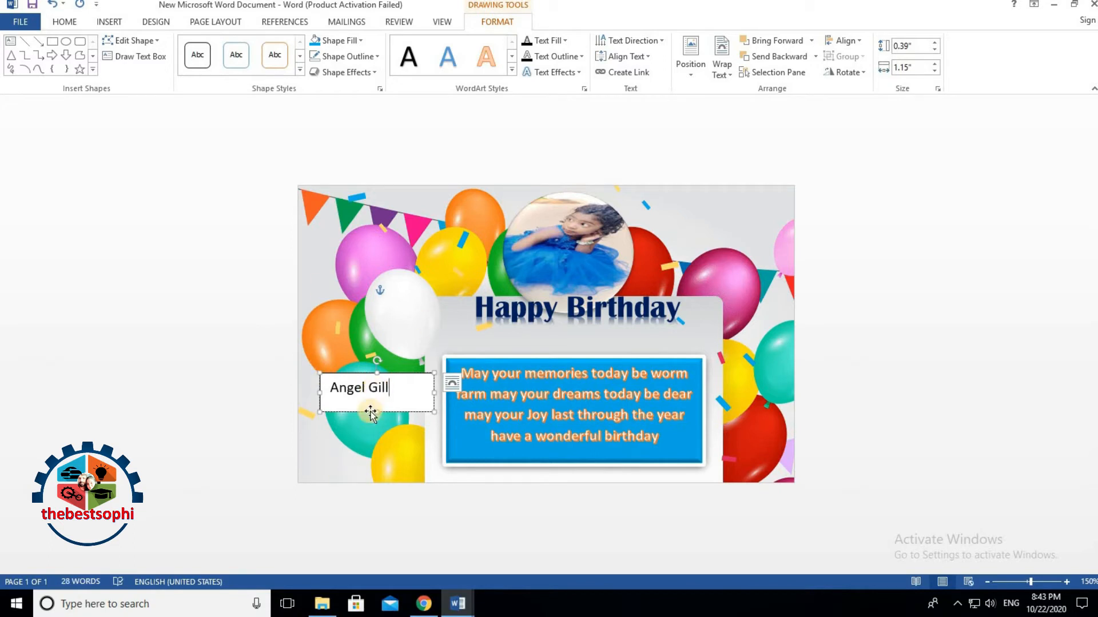
pyautogui.moveTo(326, 388); pyautogui.dragTo(408, 400)
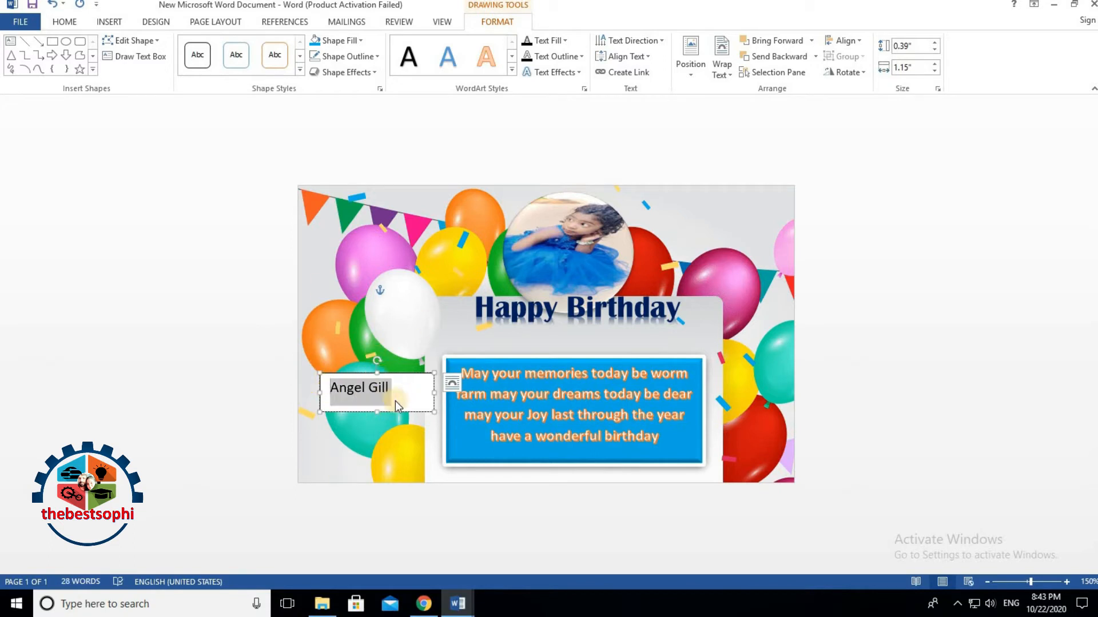
# Step: Try Agency FB on the child's name and browse the WordArt text styles
pyautogui.click(64, 22)
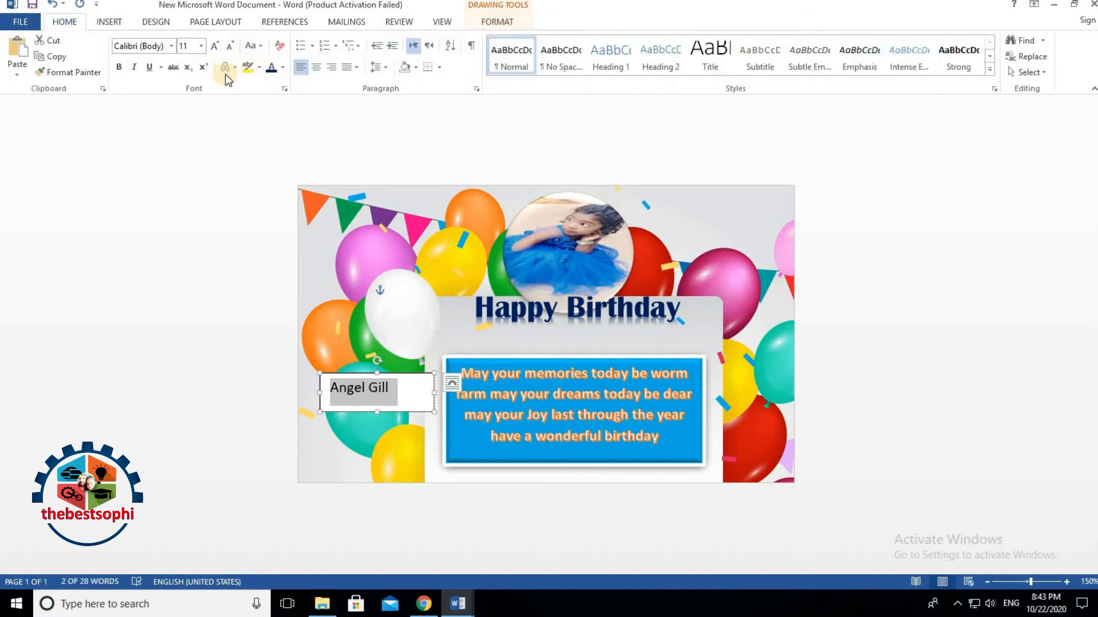
pyautogui.click(171, 46)
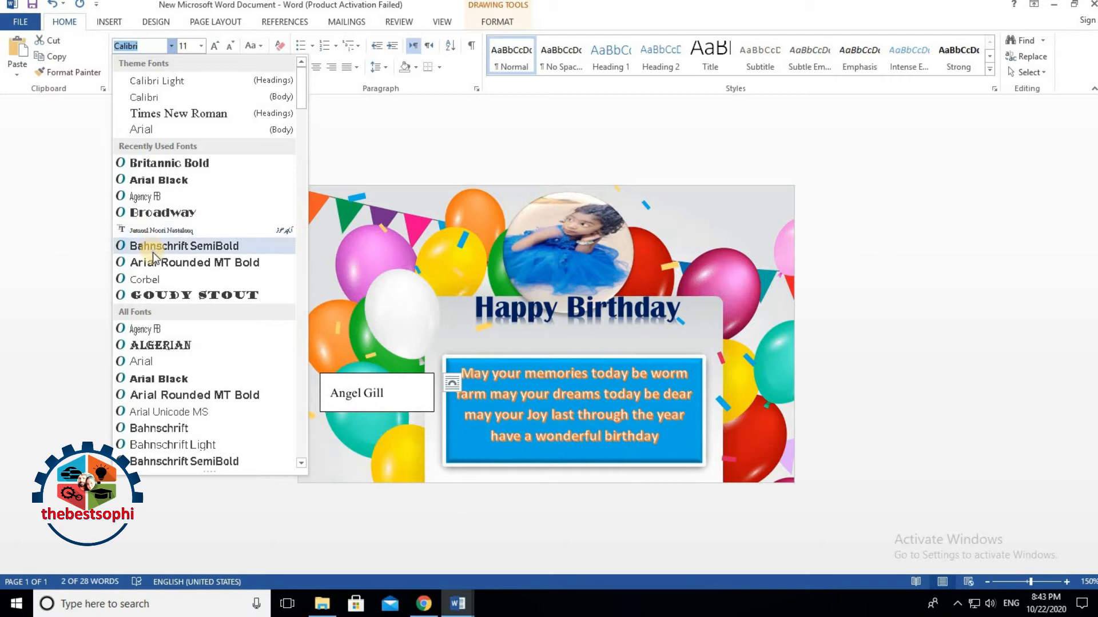
pyautogui.click(156, 329)
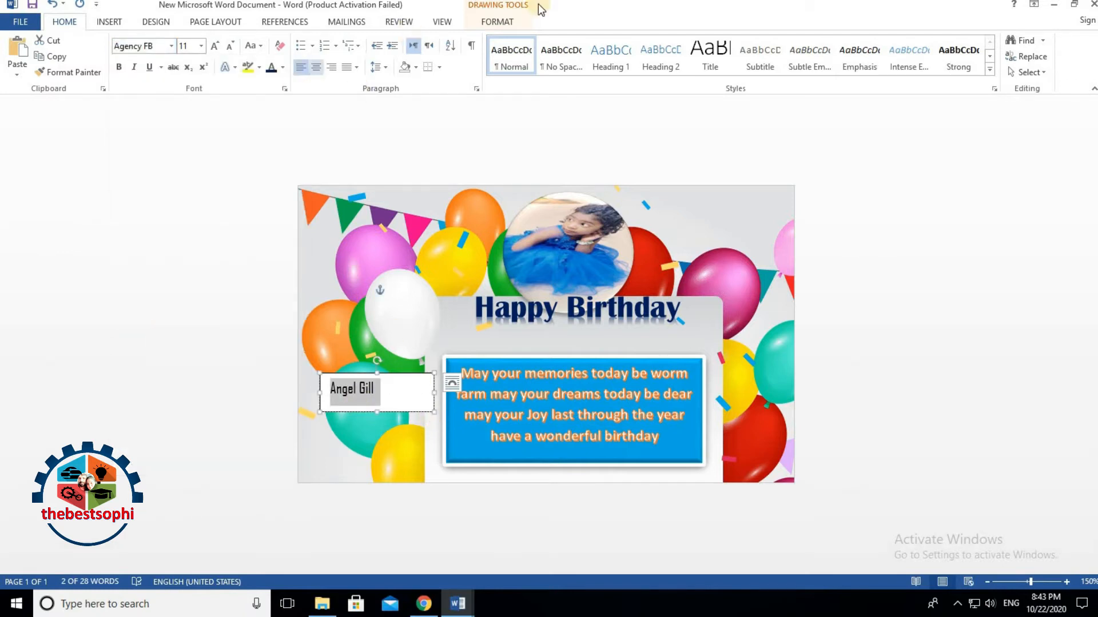
pyautogui.click(497, 22)
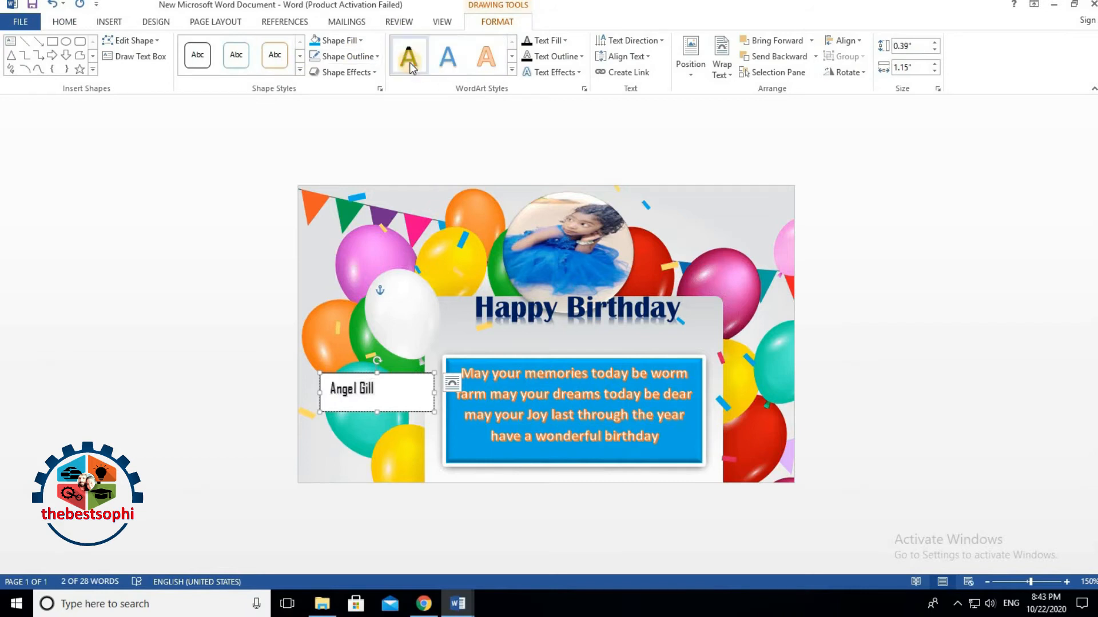
pyautogui.click(511, 69)
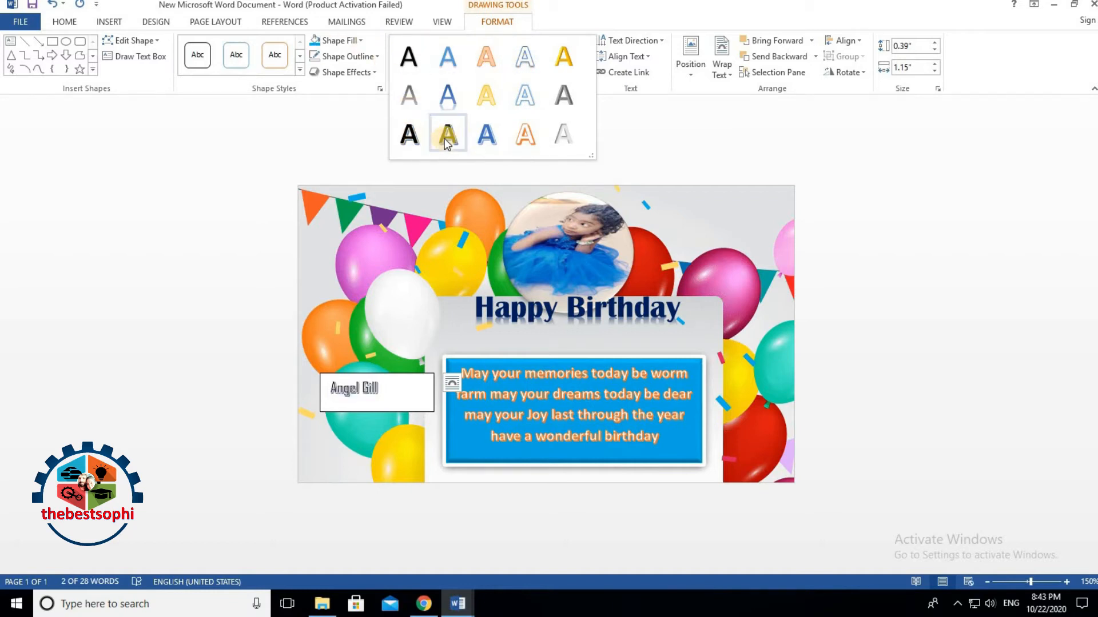
# Step: Try Britannic Bold and then Broadway as the name's font
pyautogui.click(66, 22)
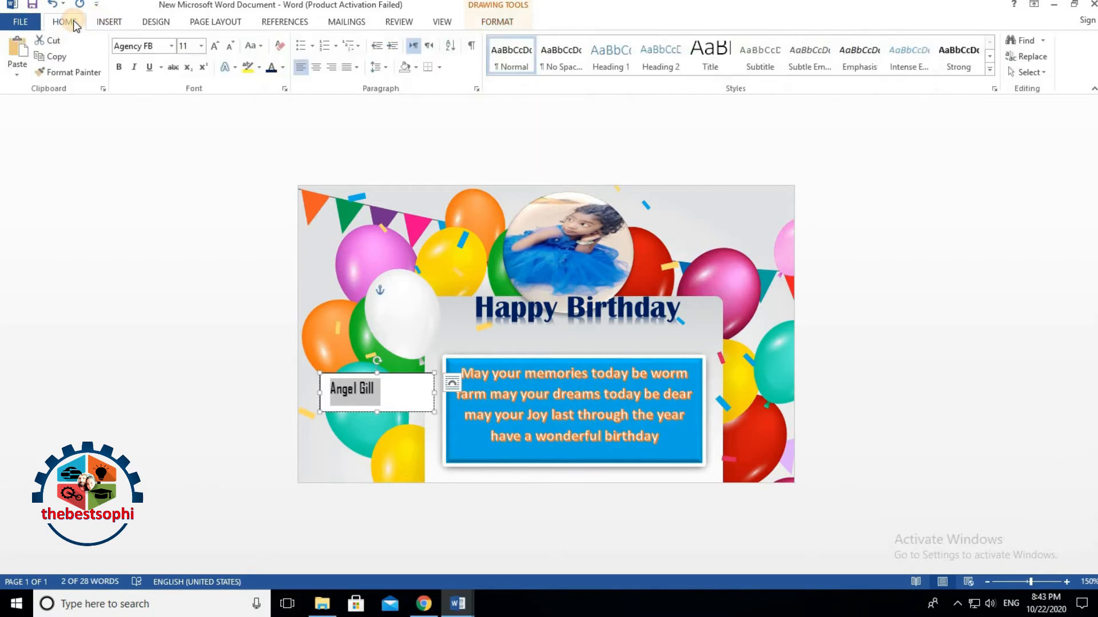
pyautogui.click(171, 46)
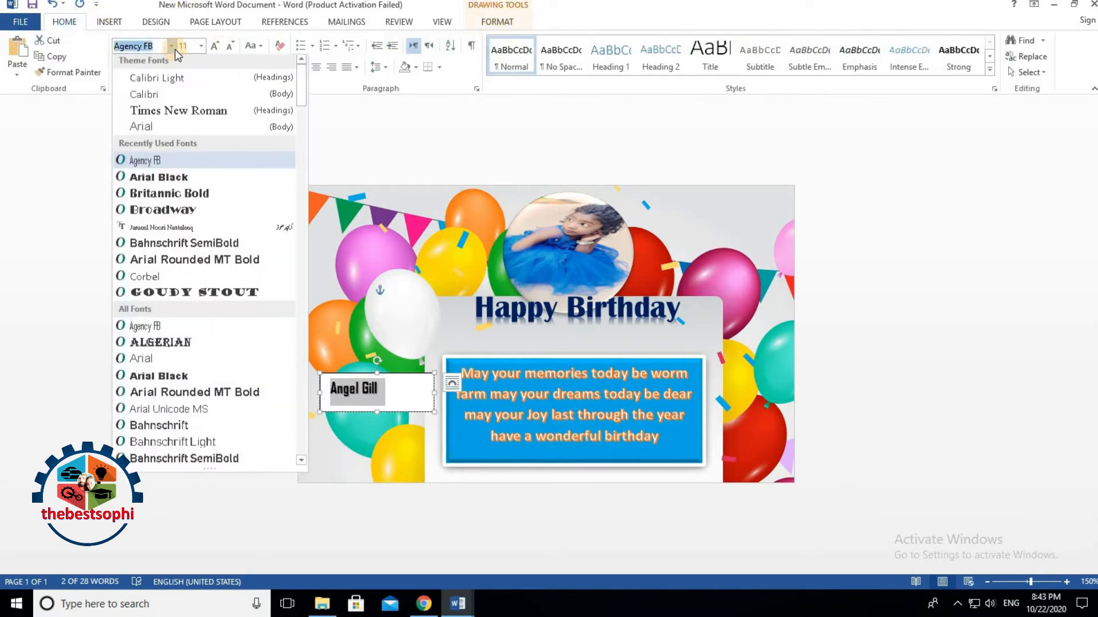
pyautogui.click(151, 200)
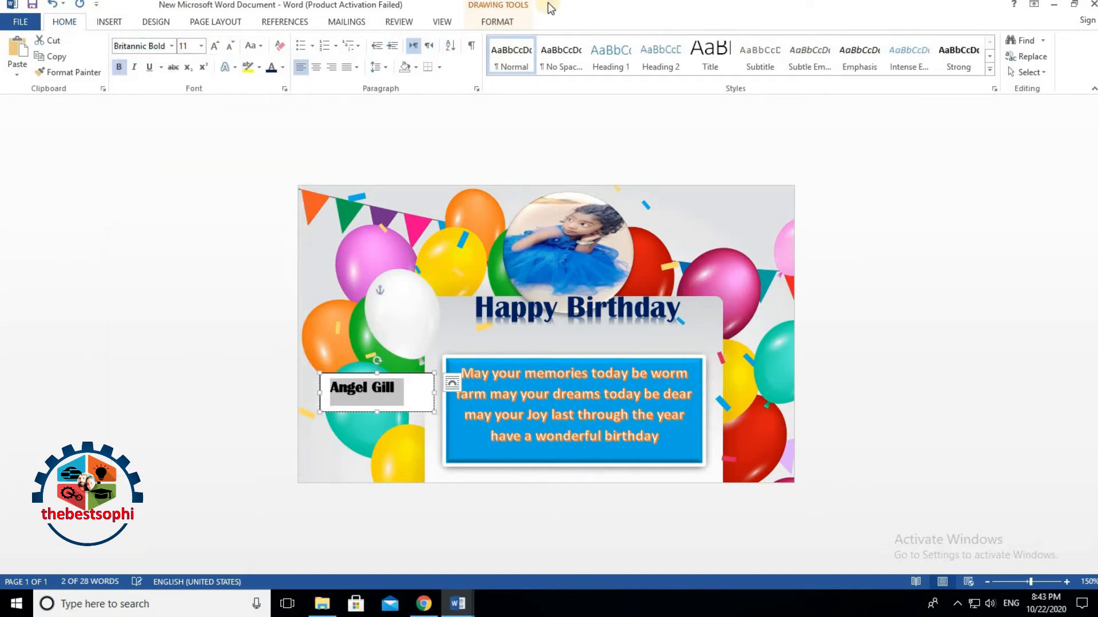
pyautogui.click(171, 45)
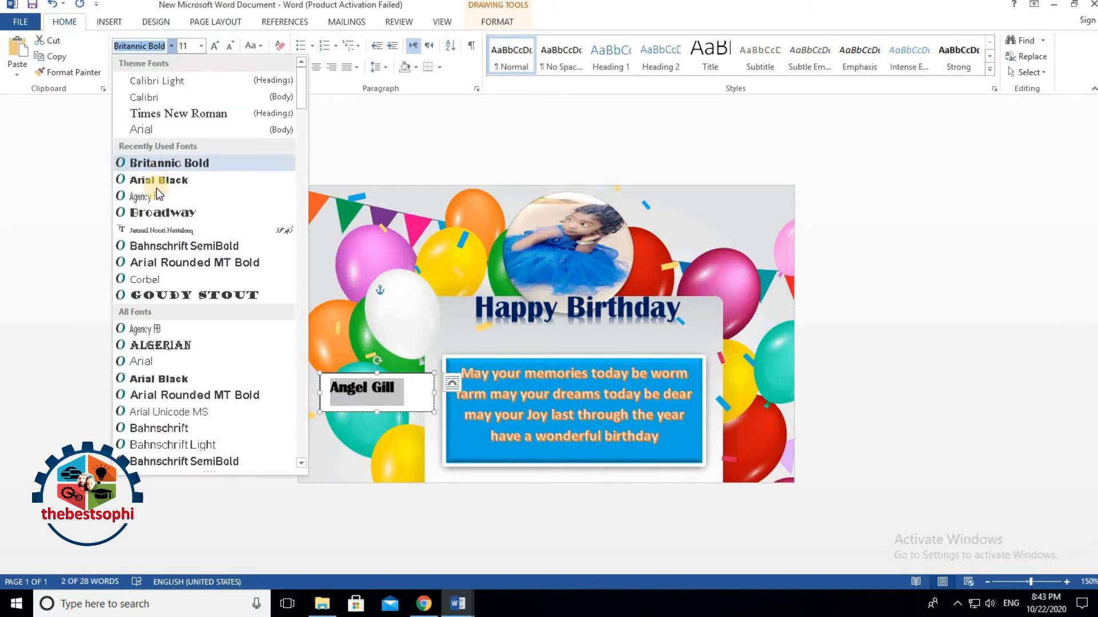
pyautogui.click(159, 218)
# Step: Nudge the blue wishes box up-left and place the name box over its lower-right corner
pyautogui.moveTo(421, 385); pyautogui.dragTo(725, 436)
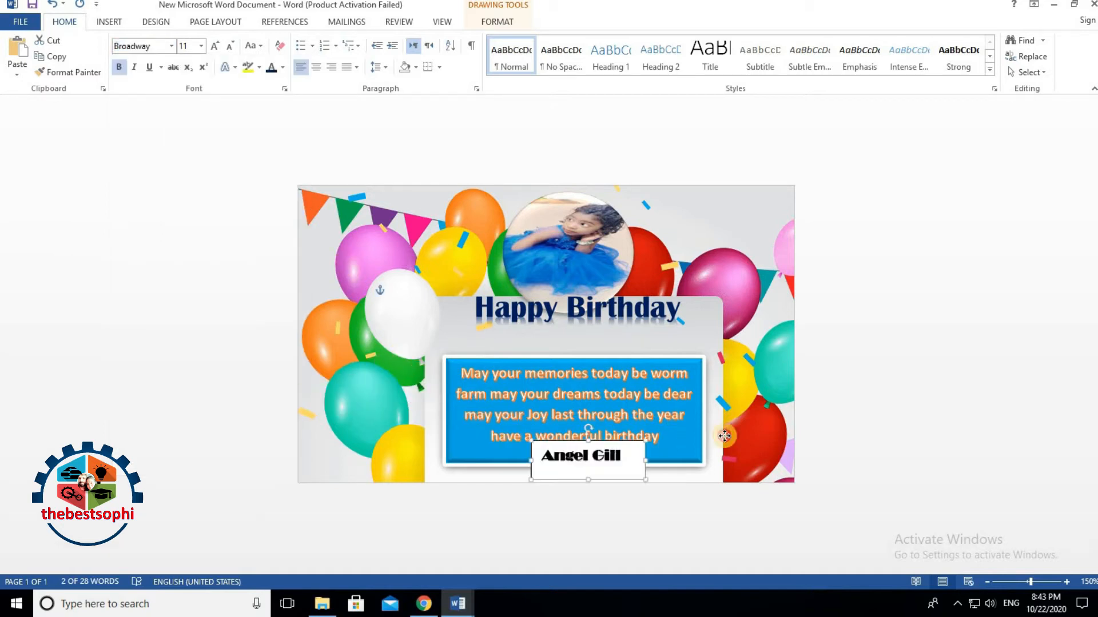
pyautogui.click(656, 360)
pyautogui.moveTo(657, 360); pyautogui.dragTo(664, 321)
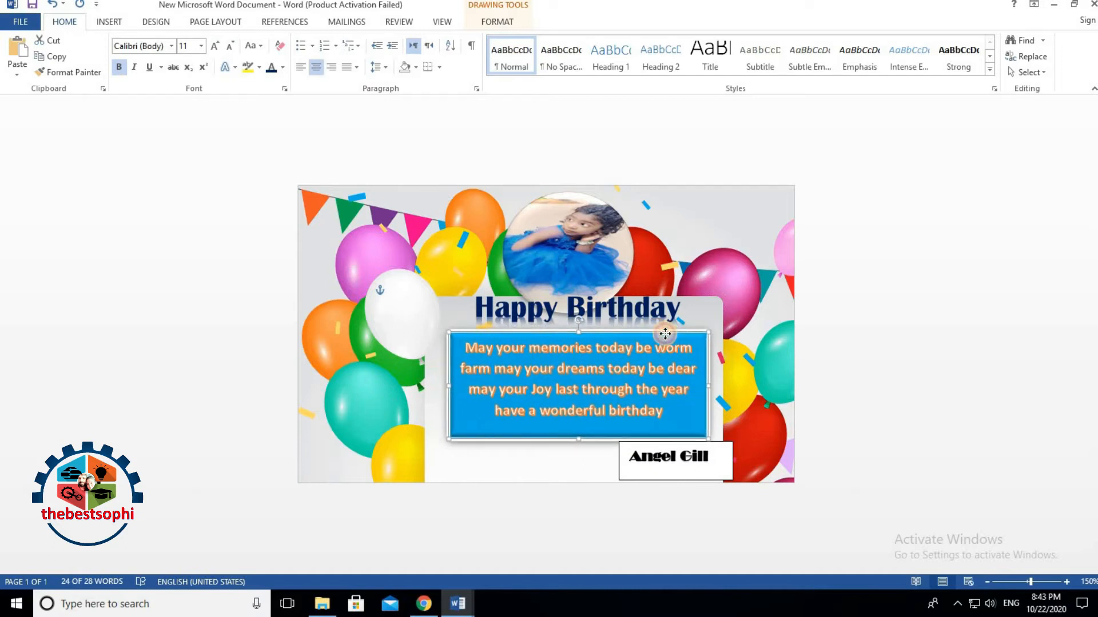
pyautogui.click(722, 452)
pyautogui.moveTo(721, 441); pyautogui.dragTo(690, 429)
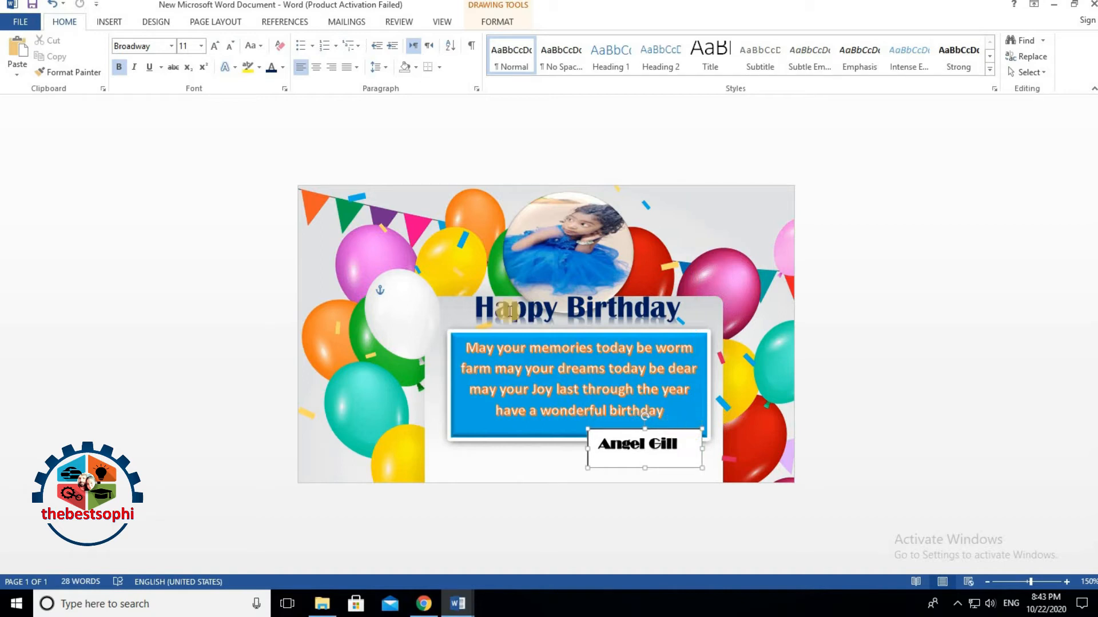
# Step: Enlarge the name from 11 to 12 pt and set it in Arial Black
pyautogui.moveTo(603, 447); pyautogui.dragTo(689, 446)
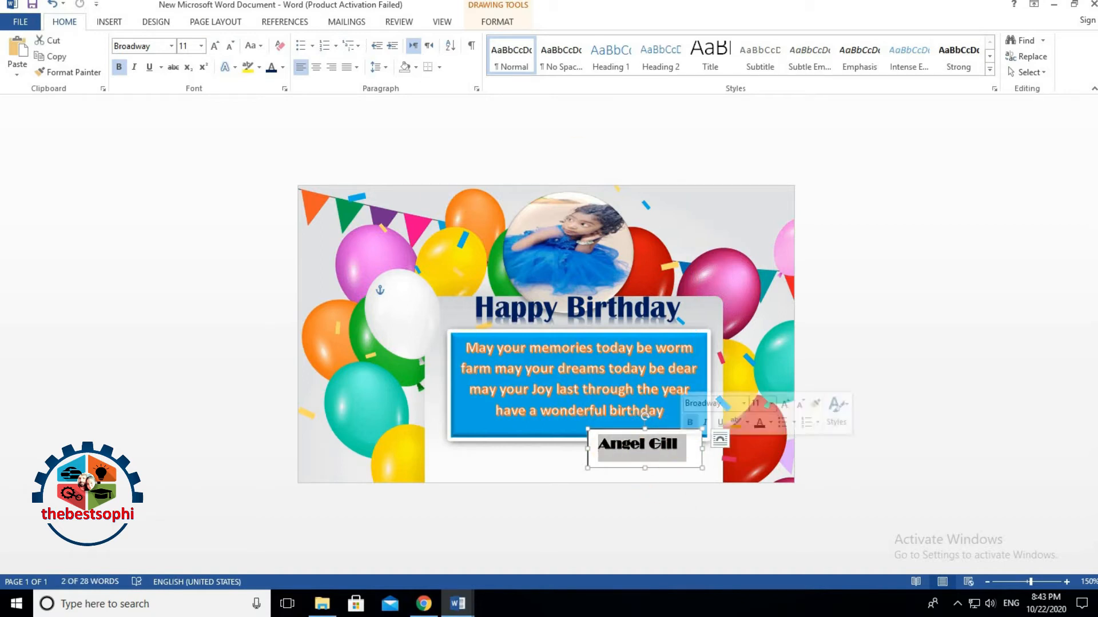
pyautogui.click(218, 50)
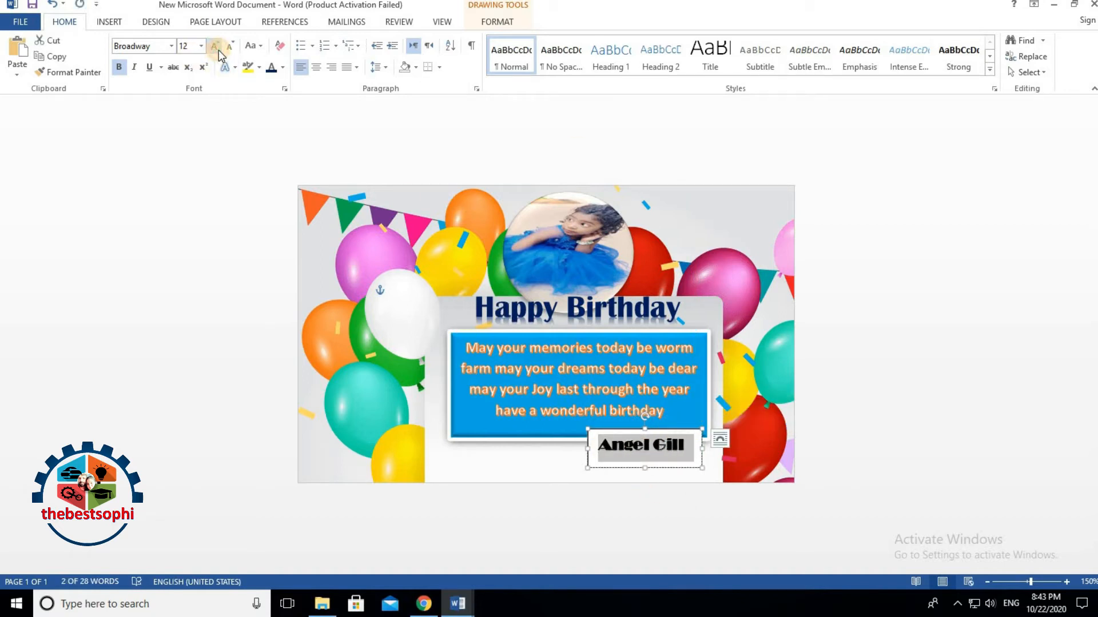
pyautogui.click(171, 47)
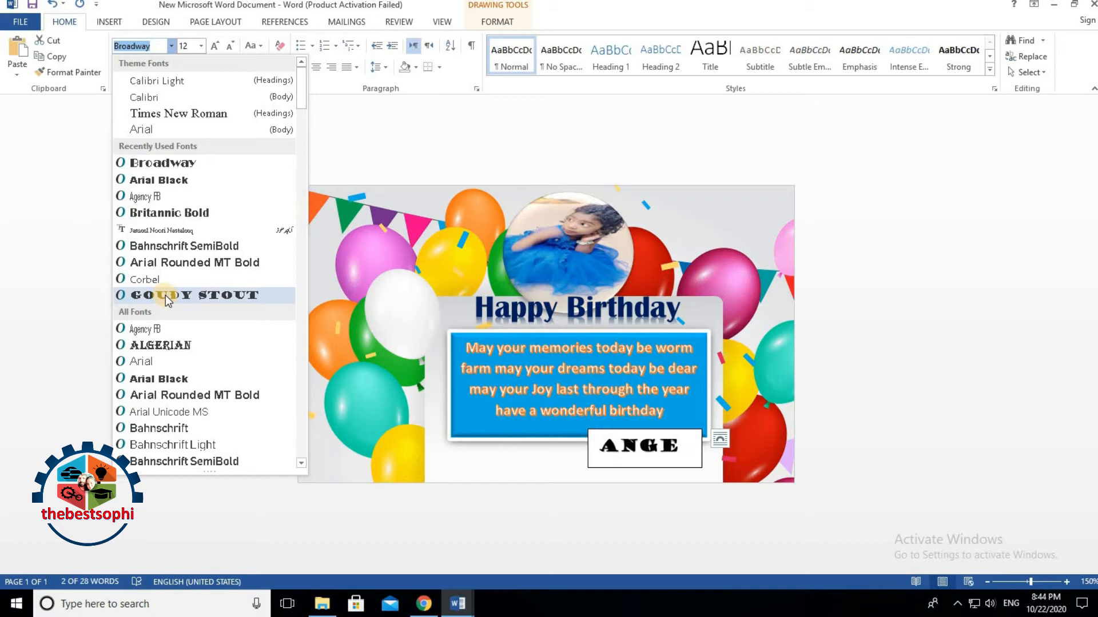
pyautogui.click(152, 380)
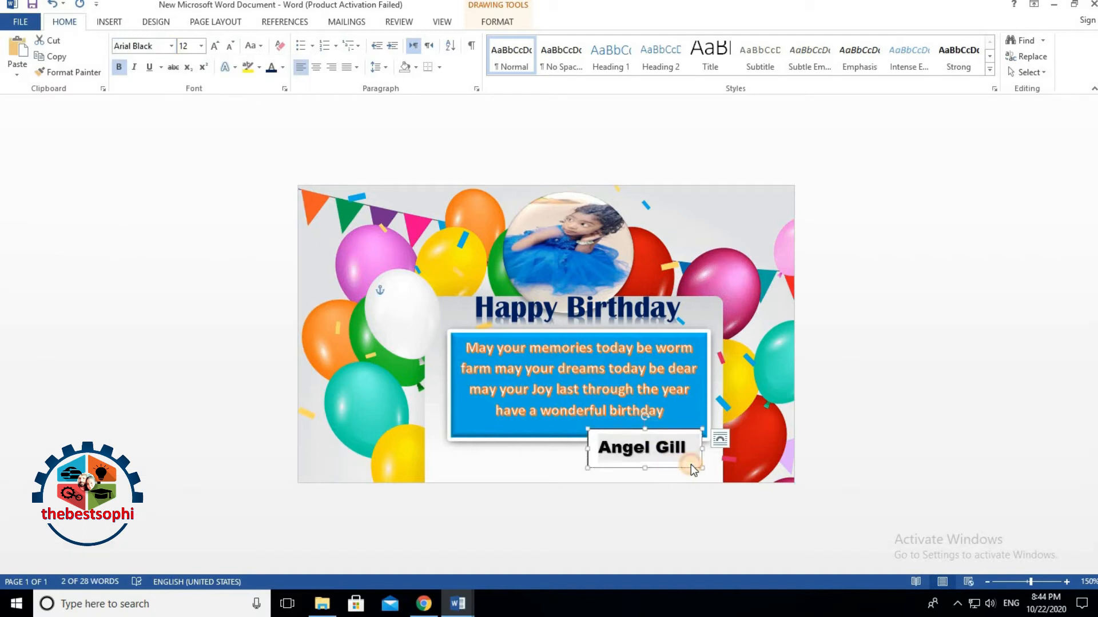
pyautogui.click(693, 440)
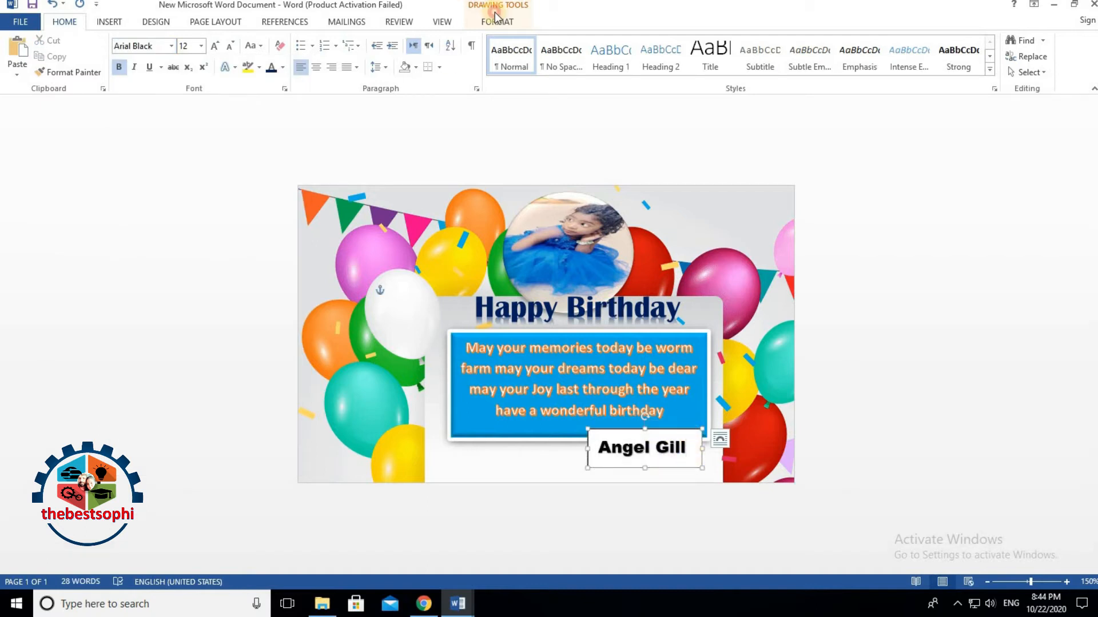
# Step: Give the name box the Preset 2 bevel shape effect
pyautogui.click(493, 22)
pyautogui.click(342, 72)
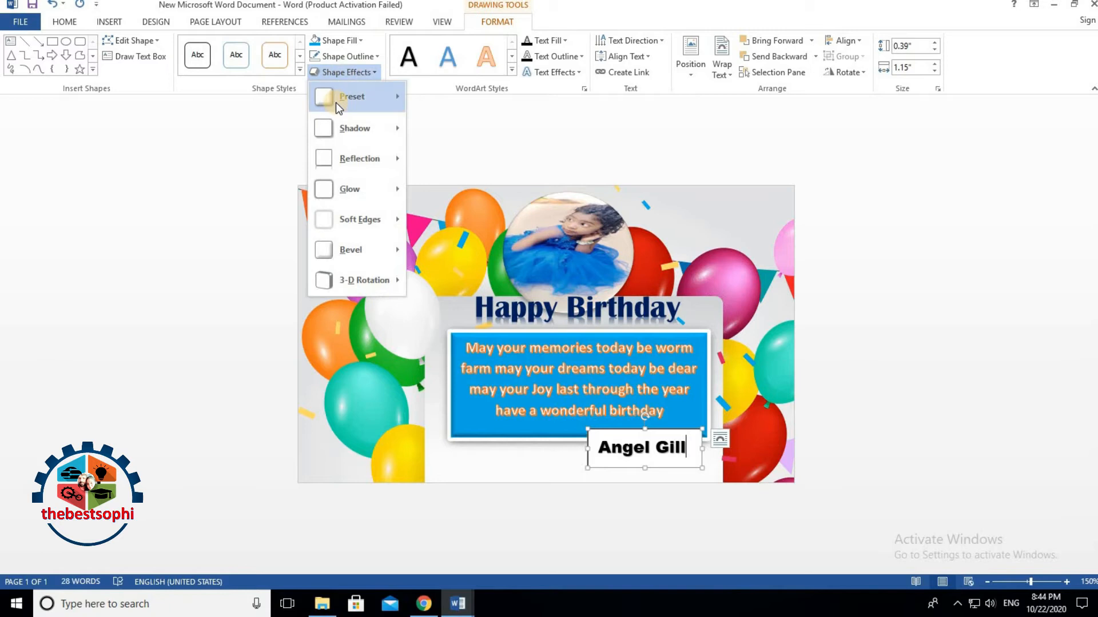
pyautogui.moveTo(336, 103)
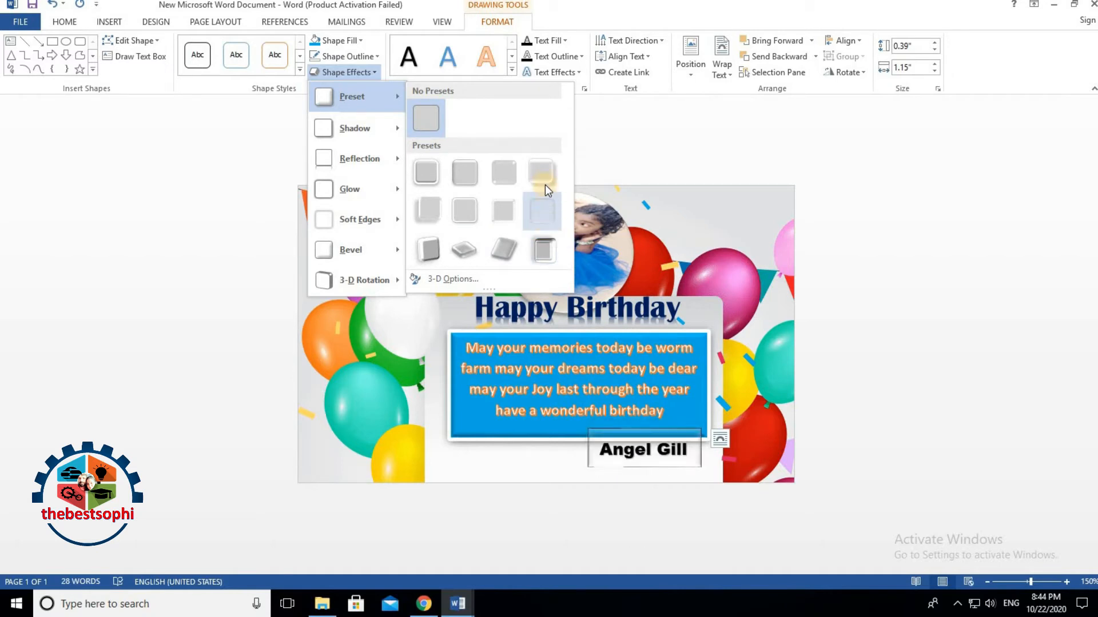
pyautogui.click(465, 168)
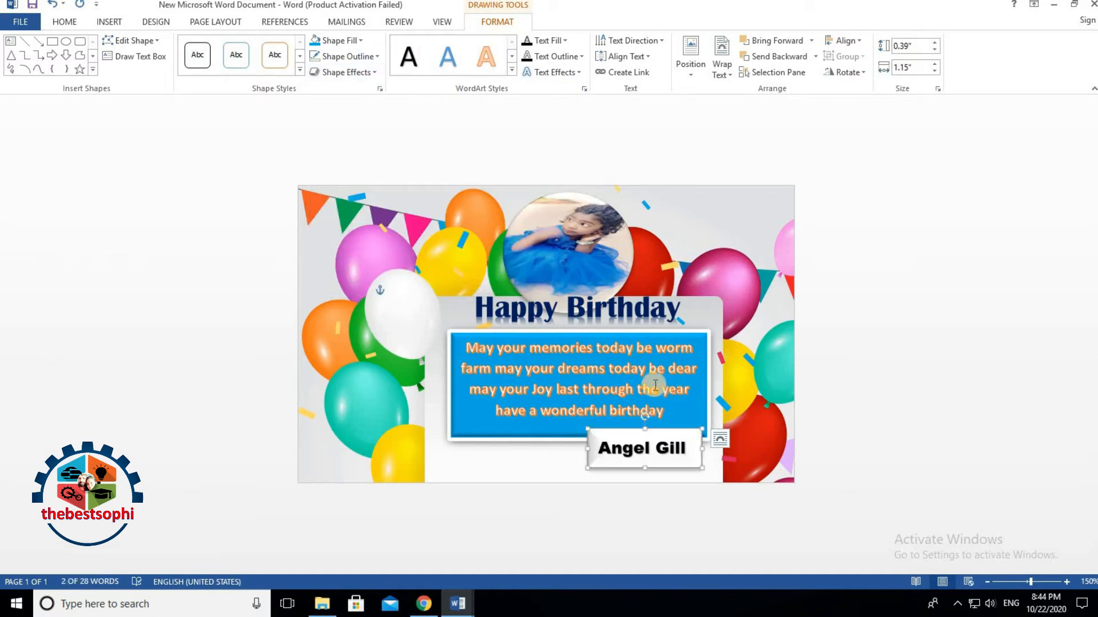
# Step: Fill the name box light green and give it a red outline
pyautogui.click(313, 46)
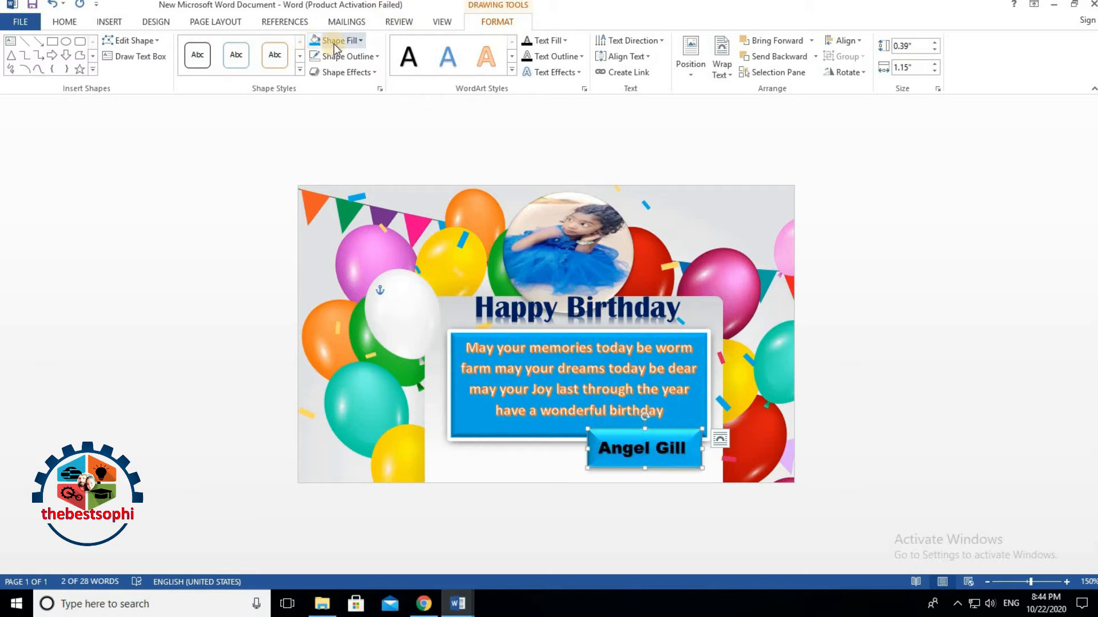
pyautogui.click(336, 46)
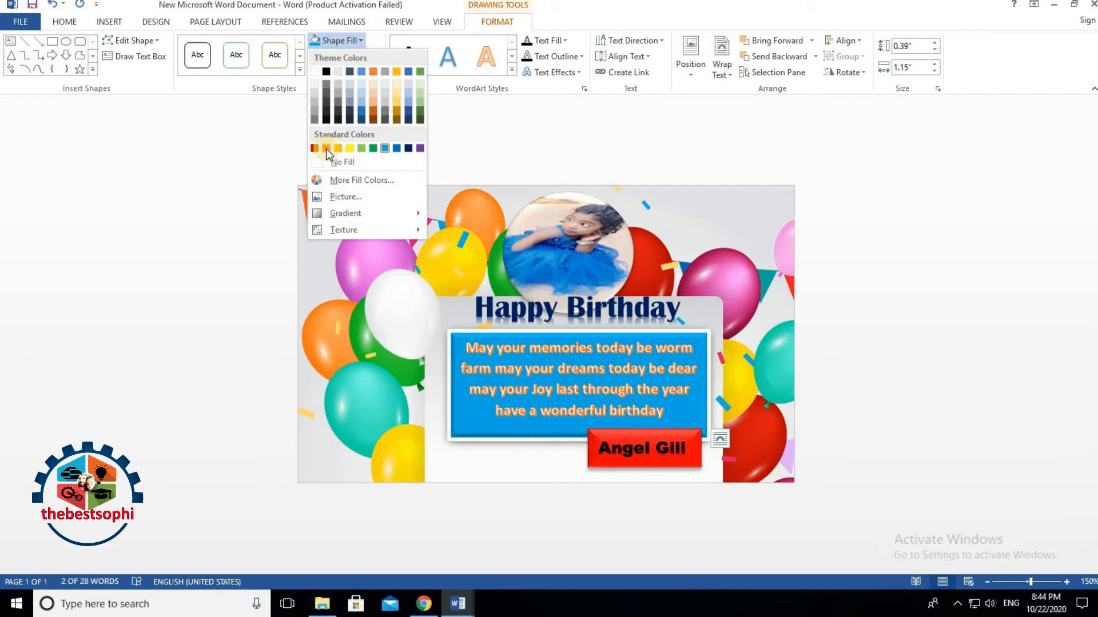
pyautogui.click(361, 148)
pyautogui.click(345, 56)
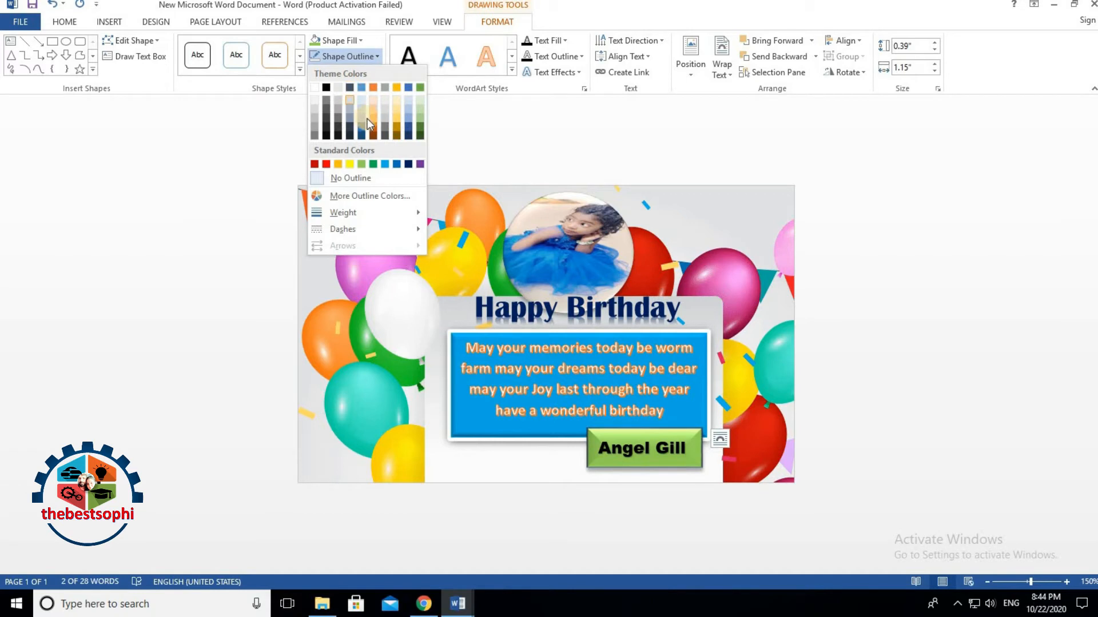
pyautogui.click(329, 164)
# Step: Enlarge the name box slightly to 0.41" by 1.17"
pyautogui.click(872, 435)
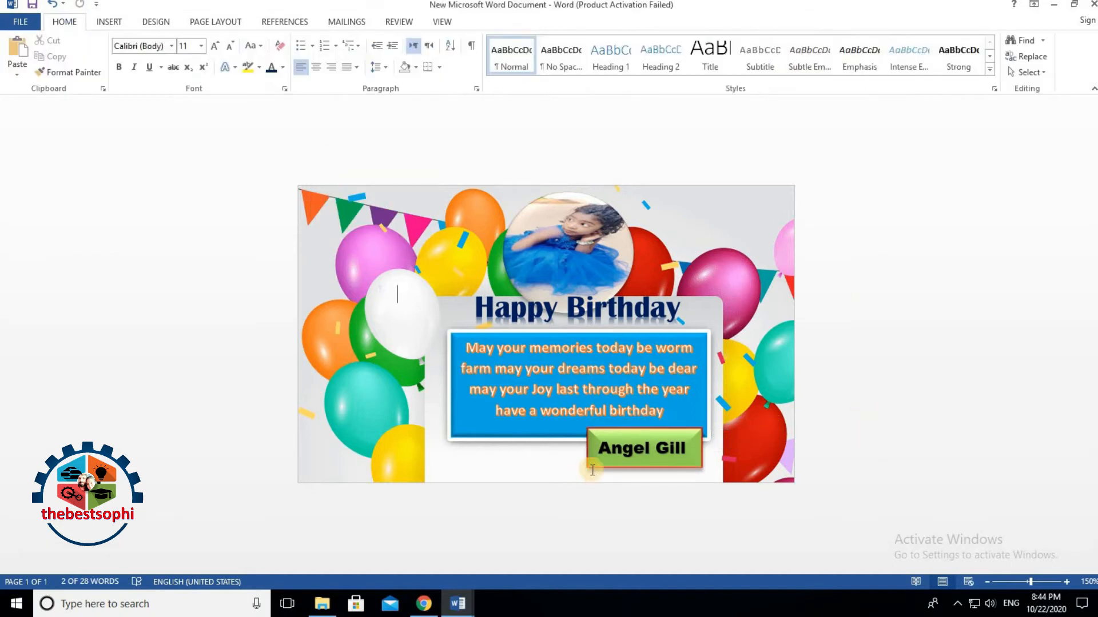
pyautogui.click(702, 468)
pyautogui.moveTo(704, 469); pyautogui.dragTo(707, 471)
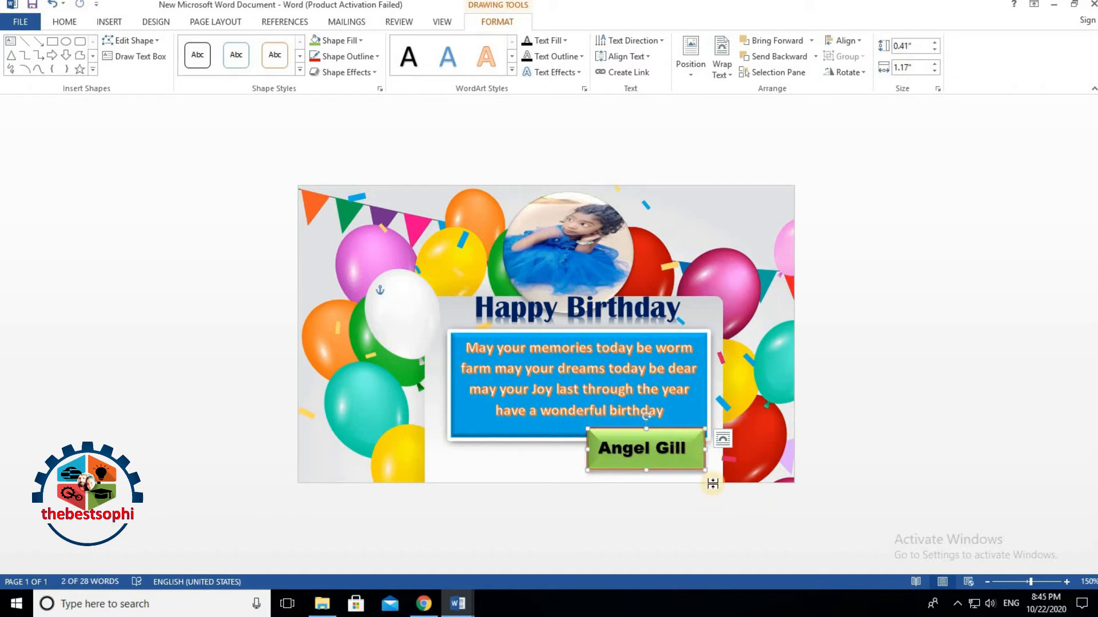
pyautogui.click(837, 441)
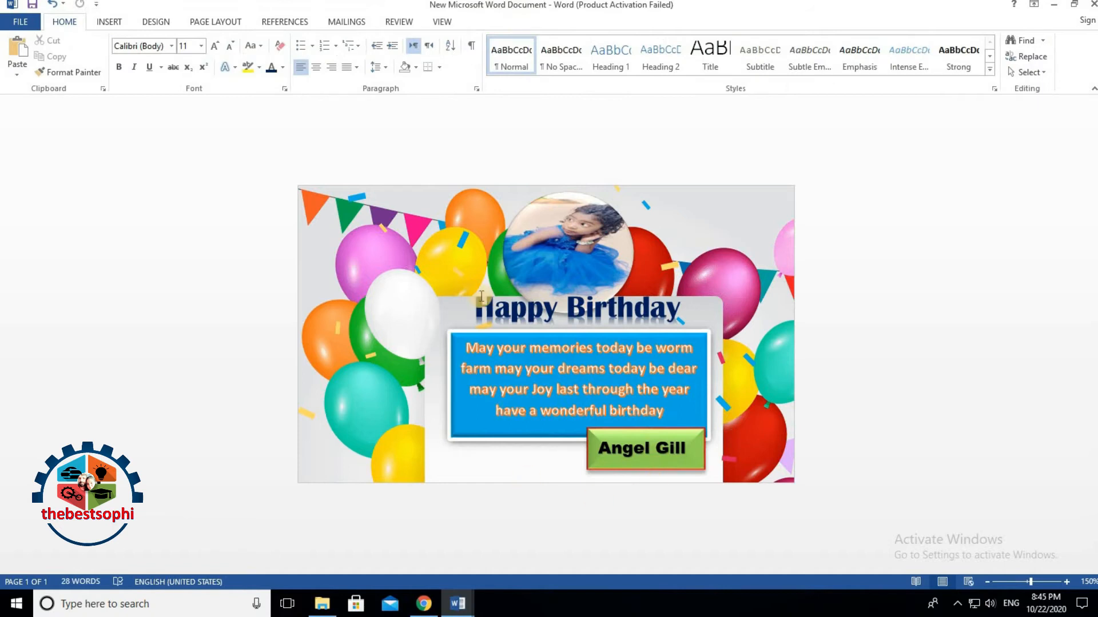
# Step: Shift the circular child photo slightly up and left
pyautogui.click(564, 224)
pyautogui.moveTo(564, 224); pyautogui.dragTo(554, 213)
pyautogui.click(896, 322)
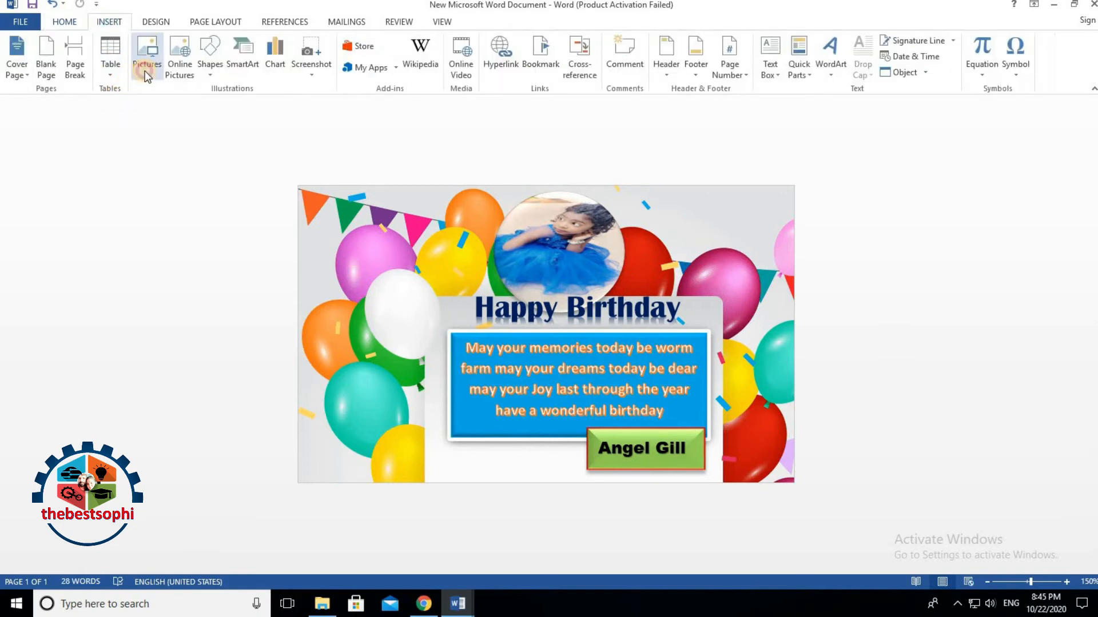
# Step: Insert the Happy-Birthday-Card-with-Colorful-Balloons picture into the card
pyautogui.click(148, 74)
pyautogui.scroll(-2, 318, 197)
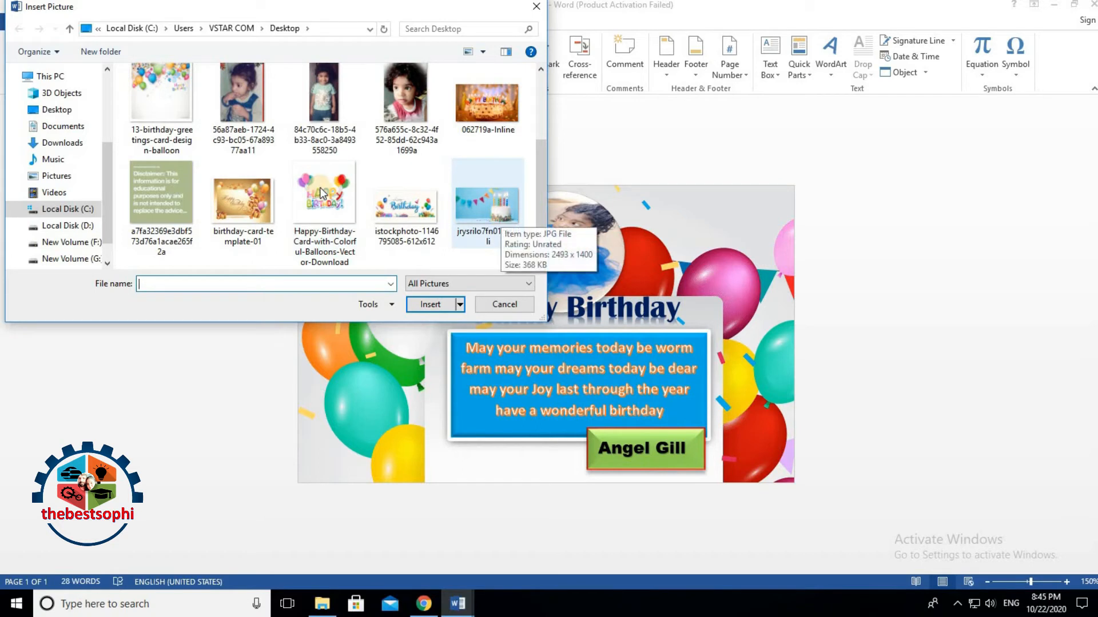
pyautogui.click(322, 193)
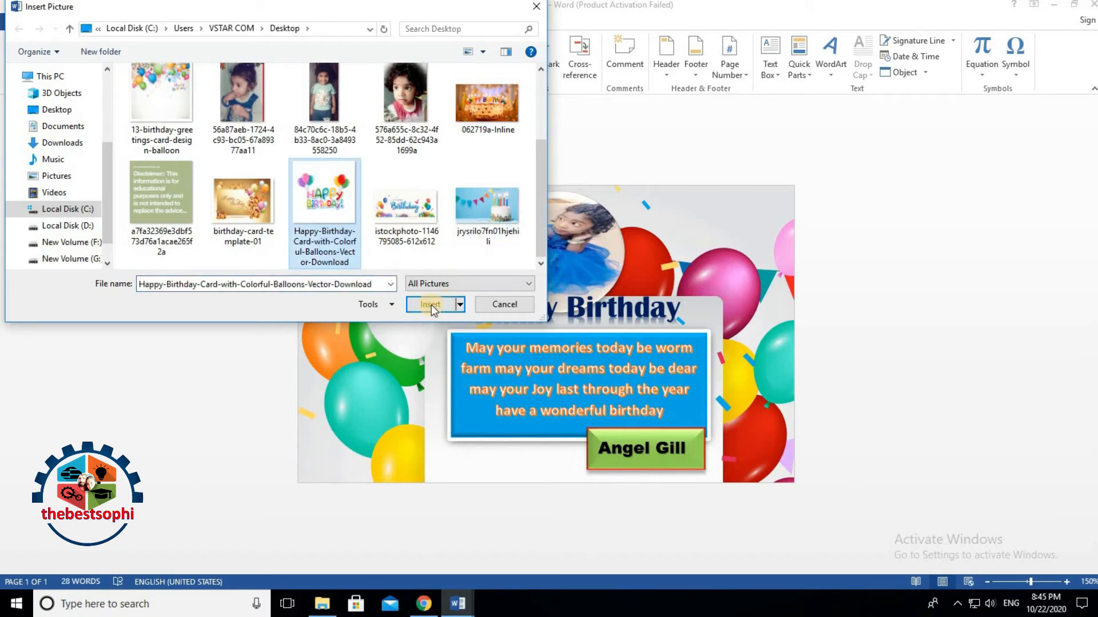
pyautogui.click(431, 305)
pyautogui.moveTo(431, 304); pyautogui.dragTo(402, 277)
# Step: Float the balloons picture in front of text and place it left of the wishes box
pyautogui.click(785, 74)
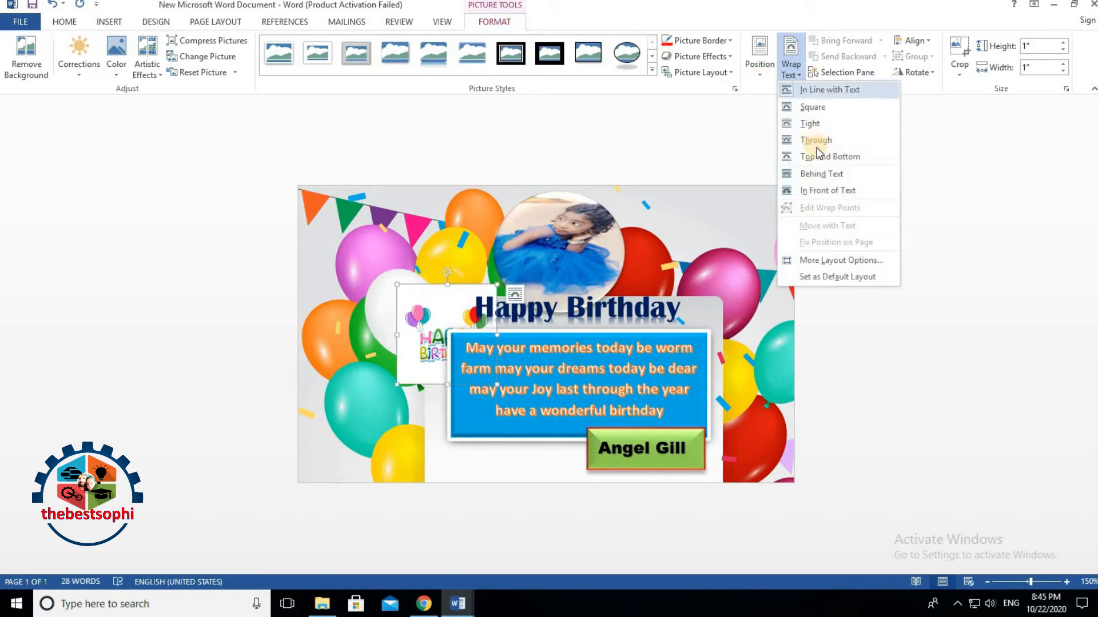
pyautogui.moveTo(408, 303); pyautogui.dragTo(333, 213)
pyautogui.moveTo(429, 346); pyautogui.dragTo(418, 387)
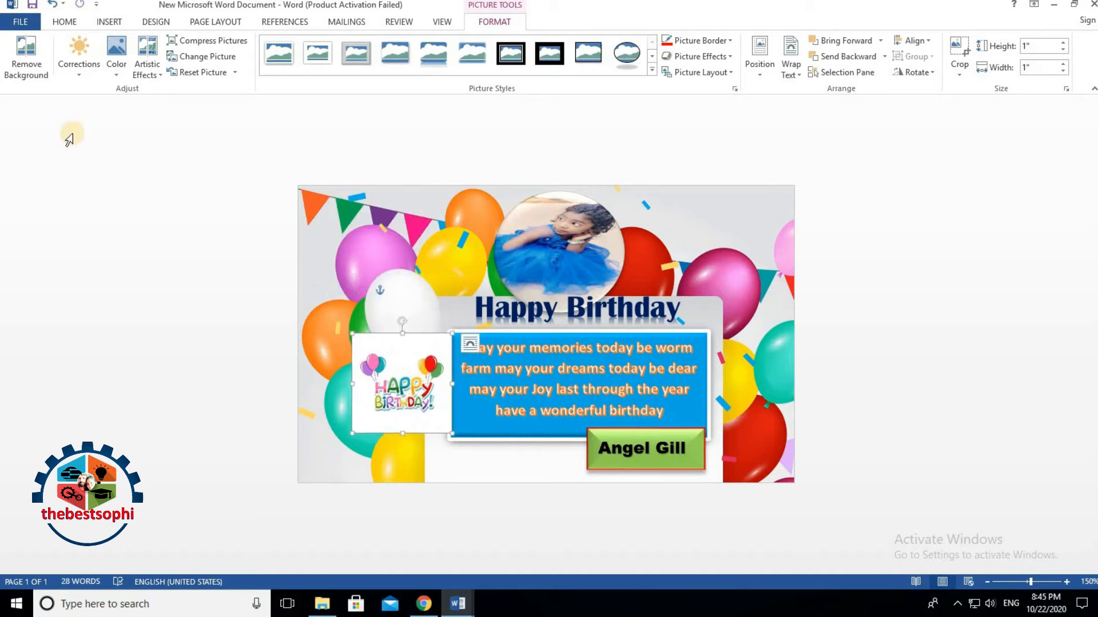
pyautogui.click(26, 51)
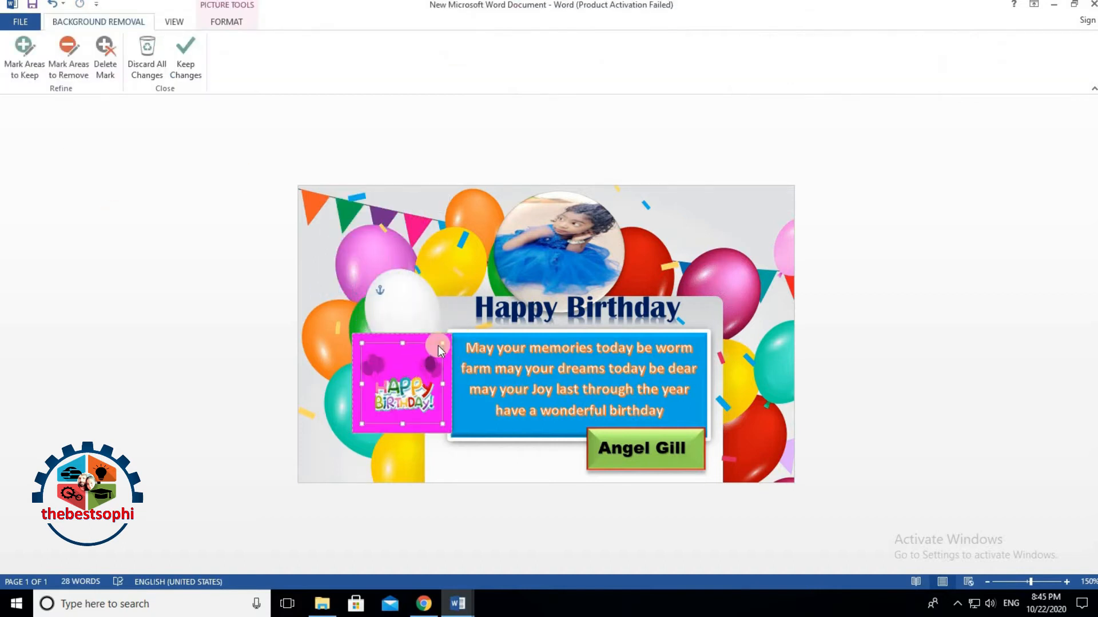
# Step: Widen the removal marquee, mark both balloon groups to keep, and keep the changes
pyautogui.moveTo(438, 346); pyautogui.dragTo(441, 337)
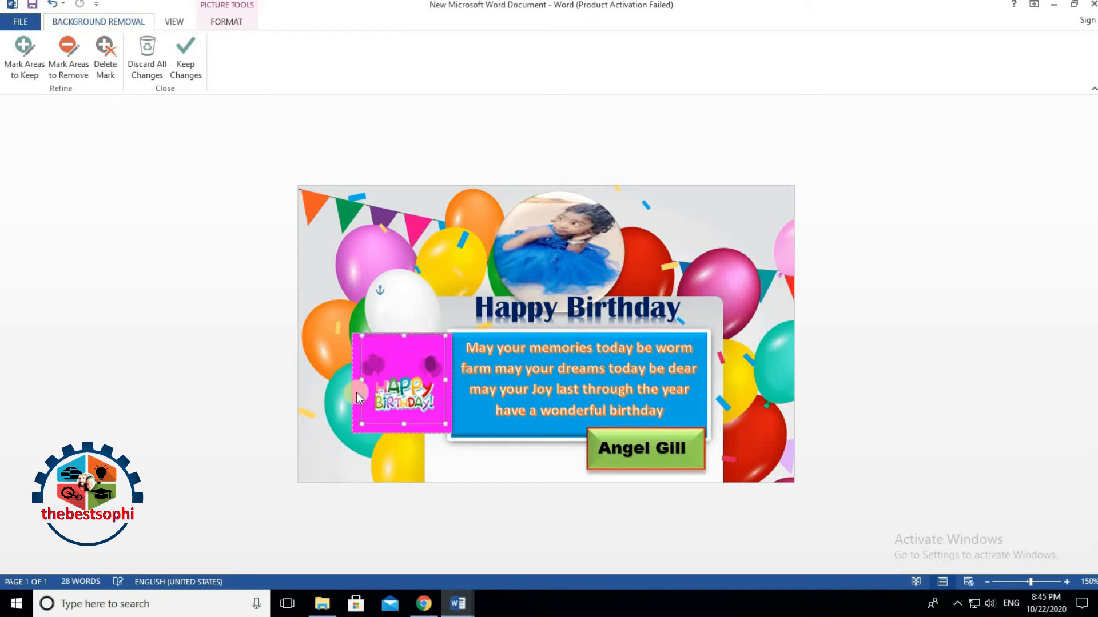
pyautogui.moveTo(354, 380); pyautogui.dragTo(353, 379)
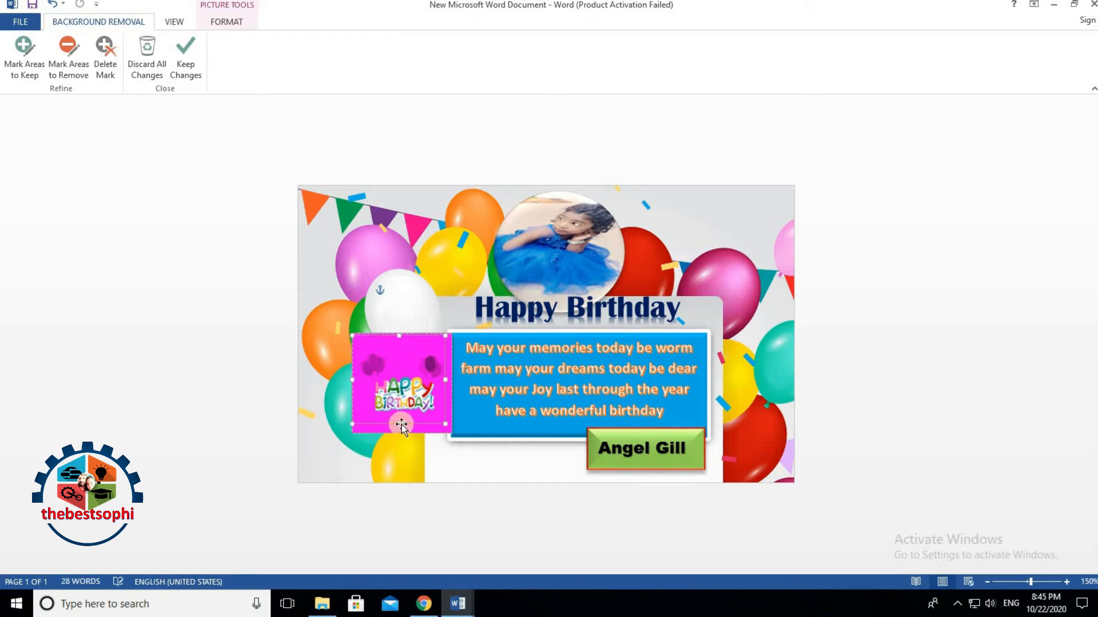
pyautogui.moveTo(400, 437); pyautogui.dragTo(399, 434)
pyautogui.moveTo(447, 384); pyautogui.dragTo(451, 384)
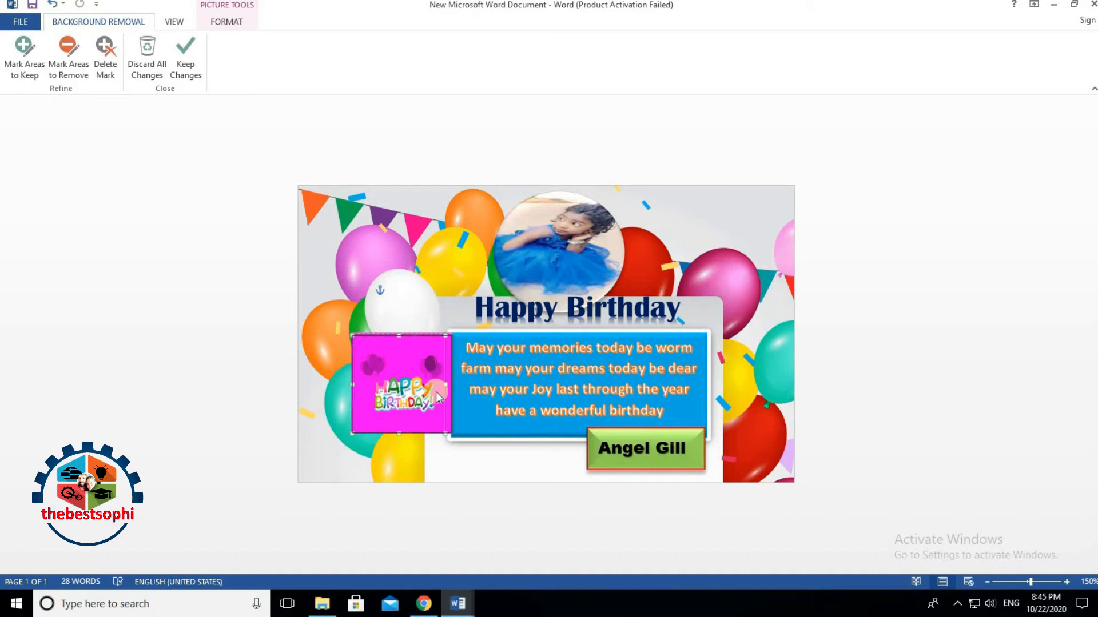
pyautogui.click(36, 73)
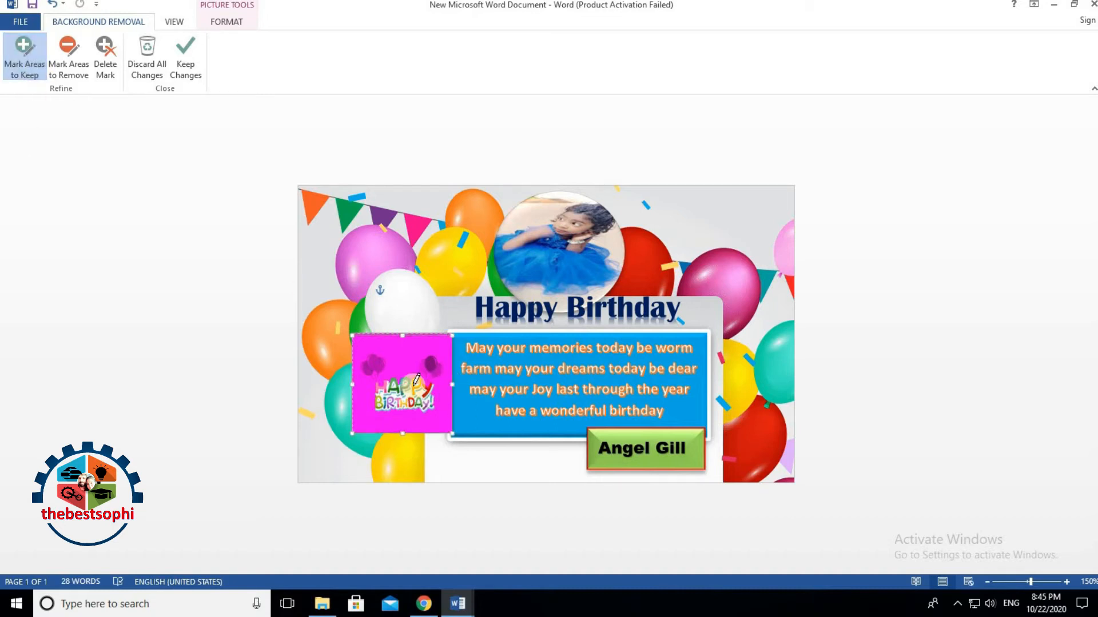
pyautogui.click(372, 369)
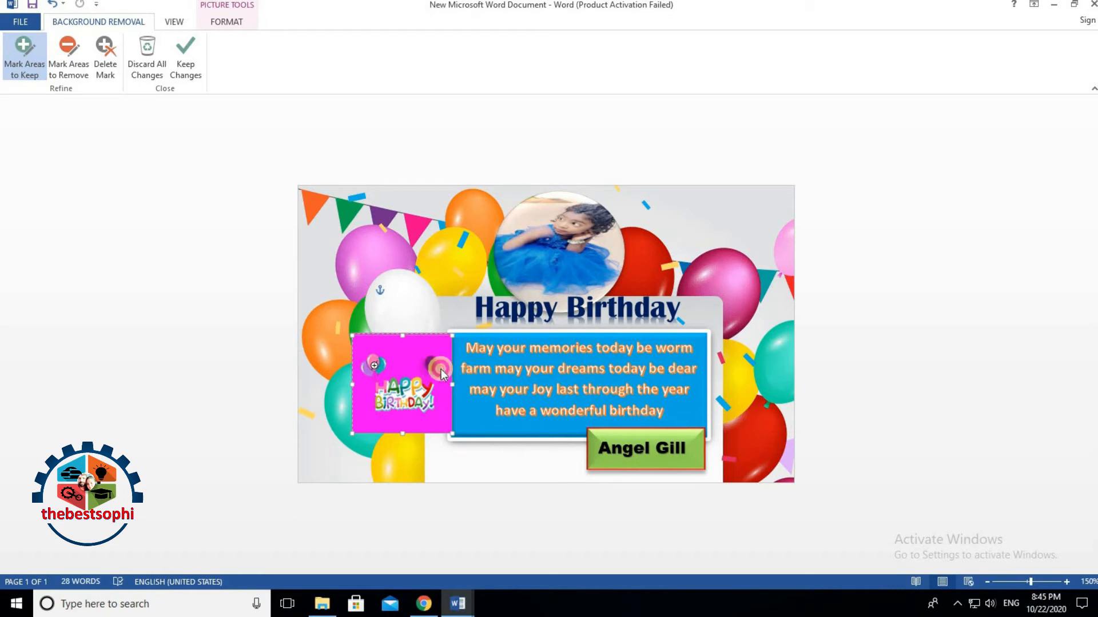
pyautogui.click(434, 365)
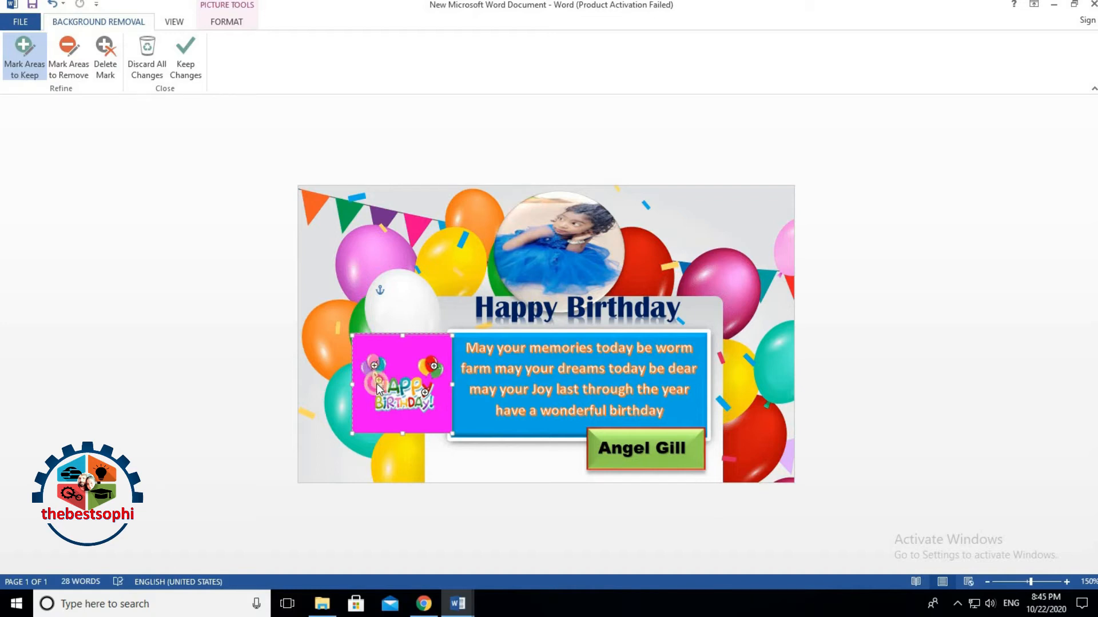
pyautogui.click(495, 469)
# Step: Resize the balloons picture to 1.33 inches and move it to the card's left
pyautogui.moveTo(411, 405); pyautogui.dragTo(502, 455)
pyautogui.moveTo(543, 382); pyautogui.dragTo(416, 381)
pyautogui.moveTo(450, 430); pyautogui.dragTo(539, 522)
pyautogui.moveTo(479, 456); pyautogui.dragTo(393, 352)
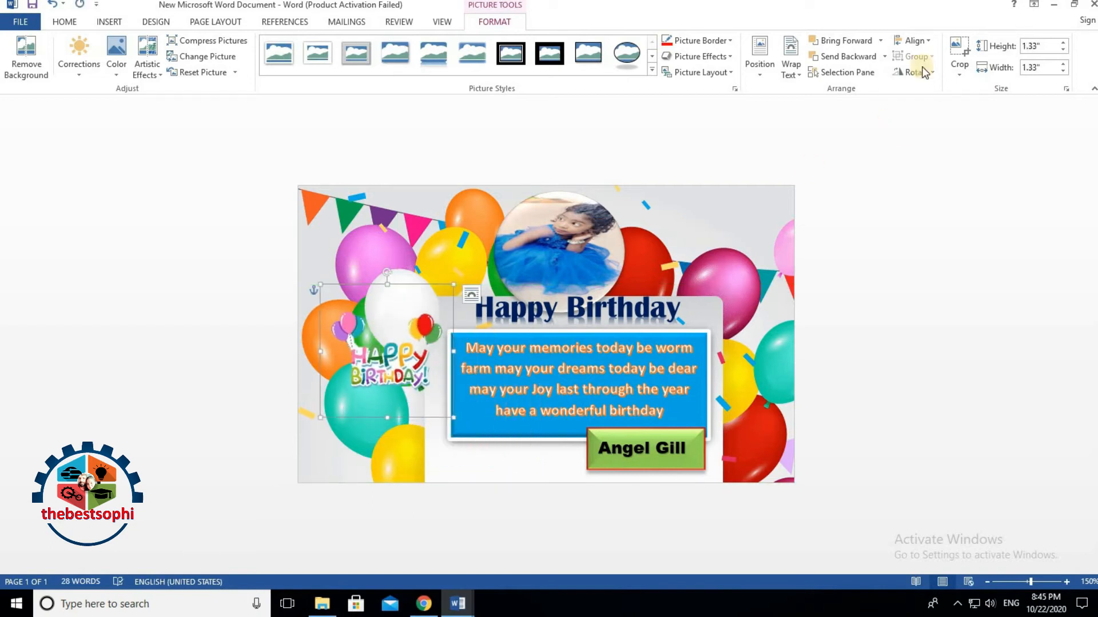
pyautogui.click(959, 51)
# Step: Crop the balloons picture's top, bottom, left and right edges
pyautogui.moveTo(388, 286); pyautogui.dragTo(388, 309)
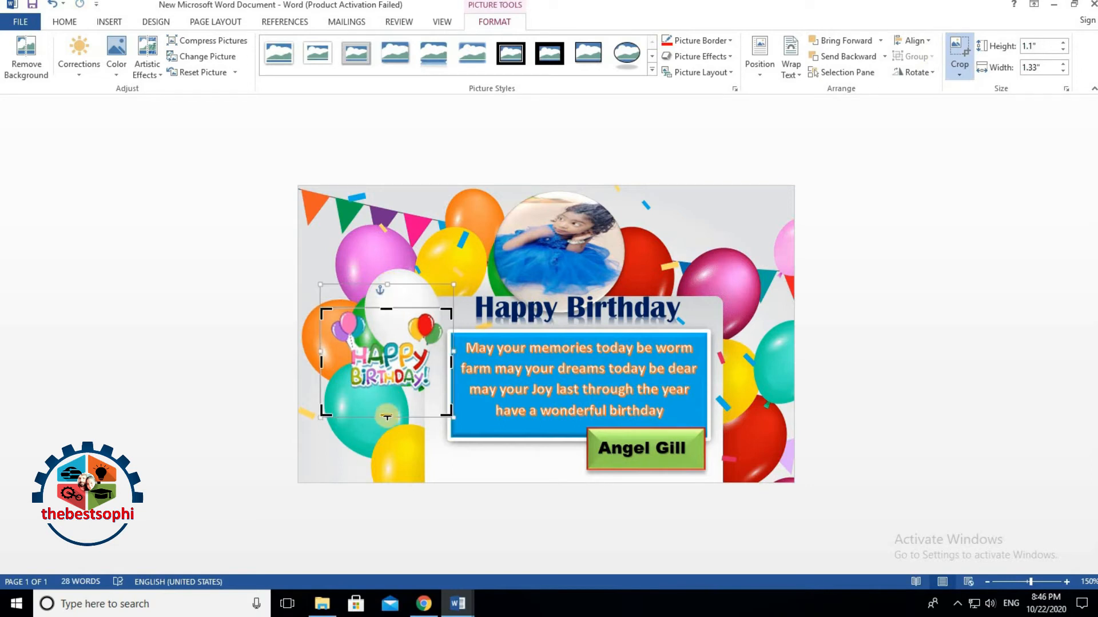
pyautogui.moveTo(388, 405); pyautogui.dragTo(388, 391)
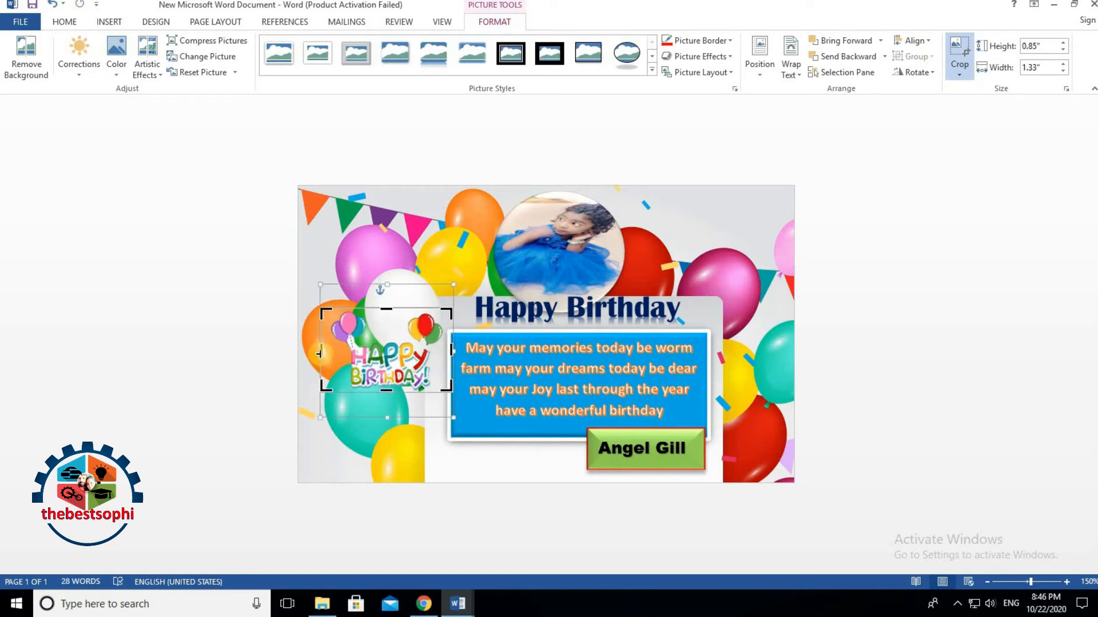
pyautogui.moveTo(320, 353); pyautogui.dragTo(327, 353)
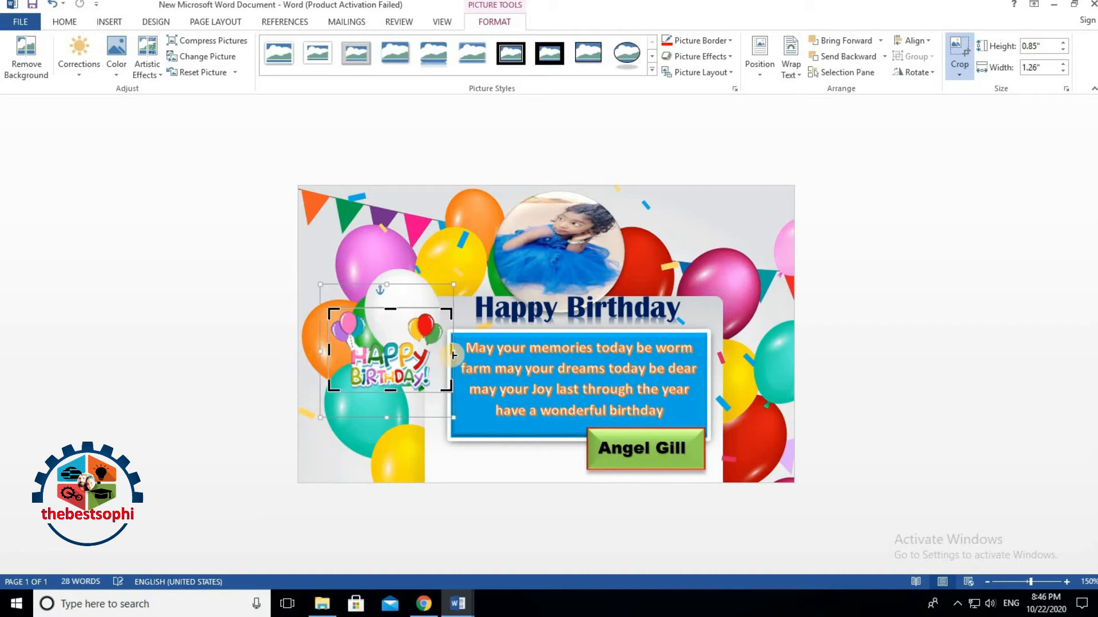
pyautogui.moveTo(451, 350); pyautogui.dragTo(508, 456)
pyautogui.click(541, 451)
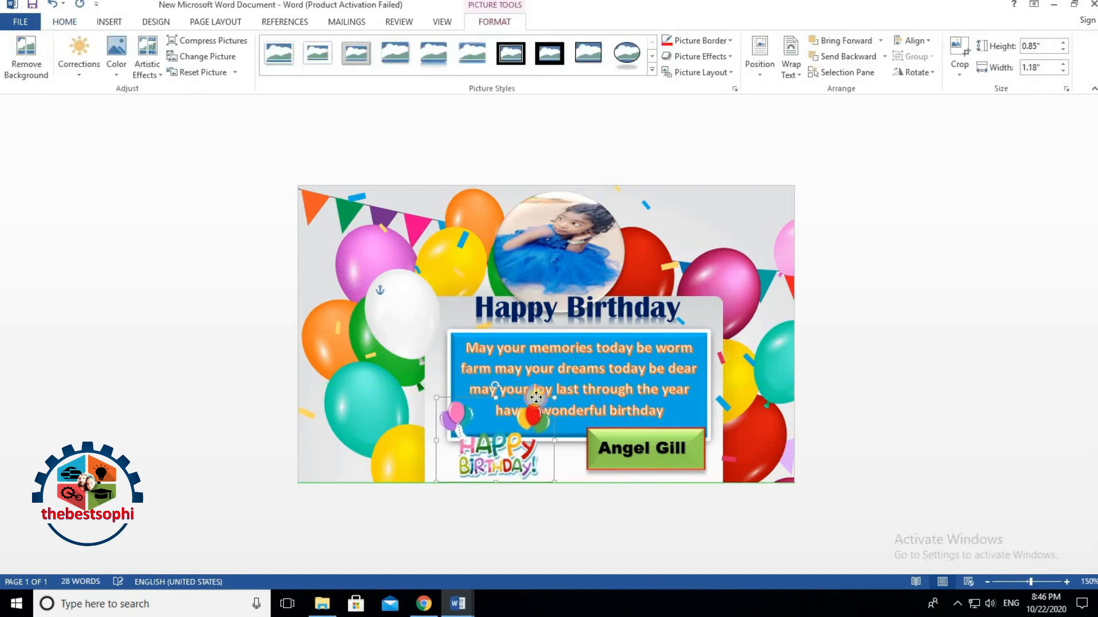
# Step: Shrink the picture to 0.63" by 0.87", reposition it, then delete it
pyautogui.moveTo(548, 399); pyautogui.dragTo(525, 419)
pyautogui.moveTo(484, 449); pyautogui.dragTo(326, 451)
pyautogui.click(532, 463)
pyautogui.click(523, 457)
pyautogui.press('Delete')
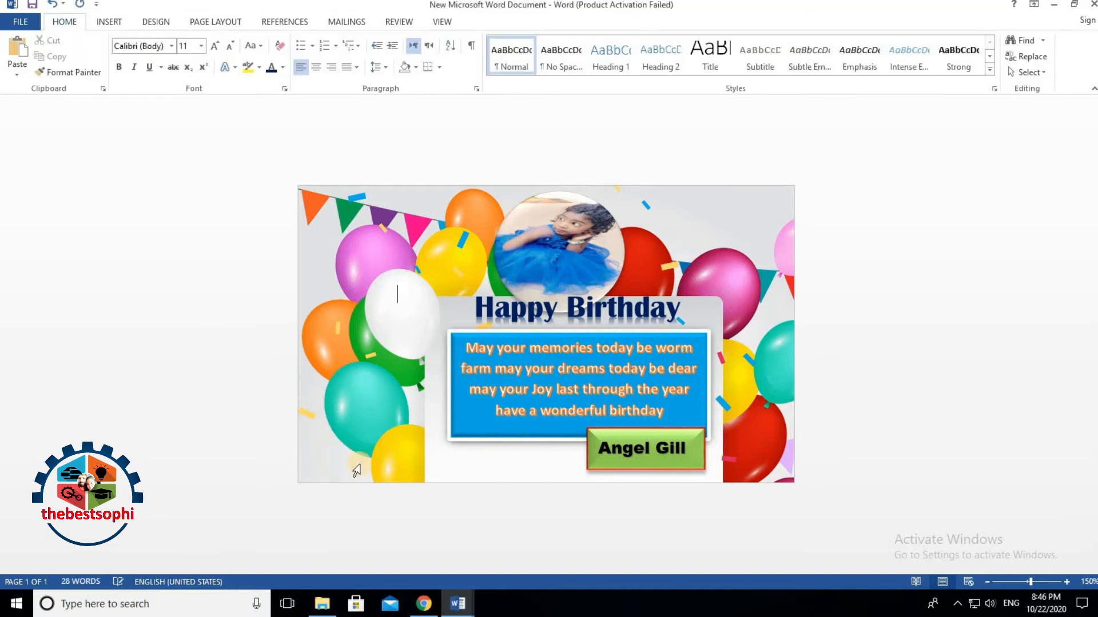
# Step: Insert the cake-with-candles photo jrysrilo7fn01hjehili into the card
pyautogui.click(105, 22)
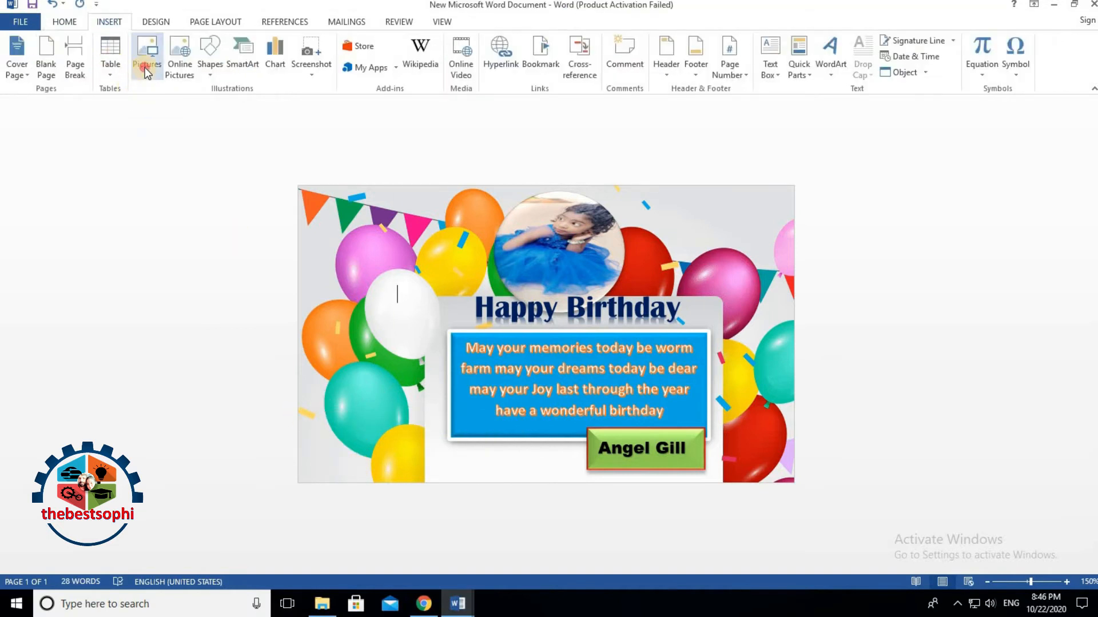
pyautogui.click(147, 72)
pyautogui.scroll(-2, 232, 231)
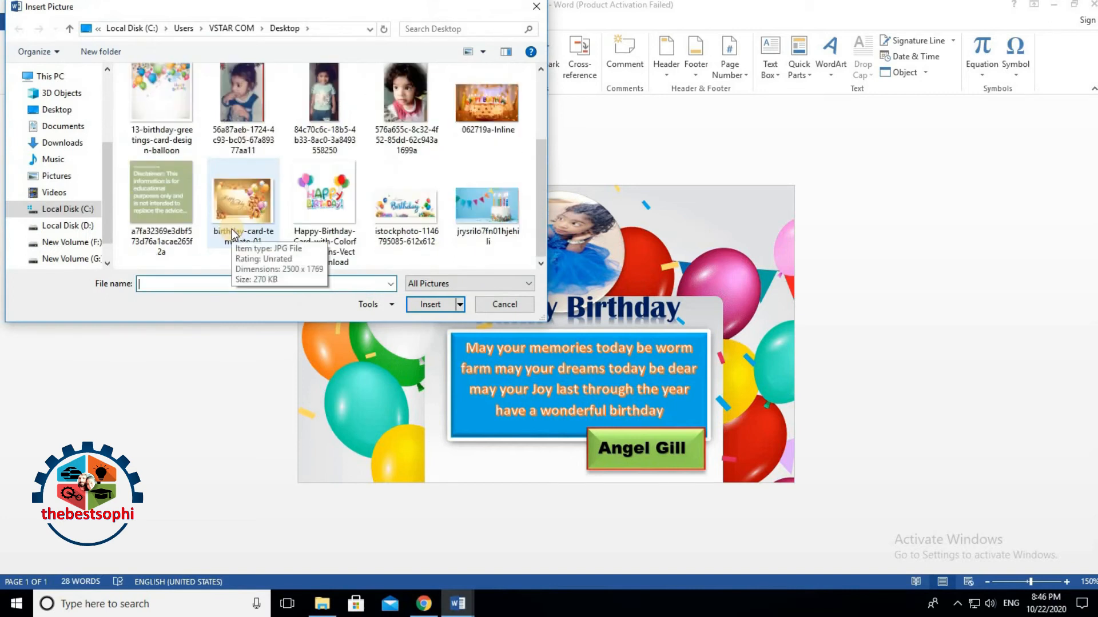
pyautogui.click(495, 211)
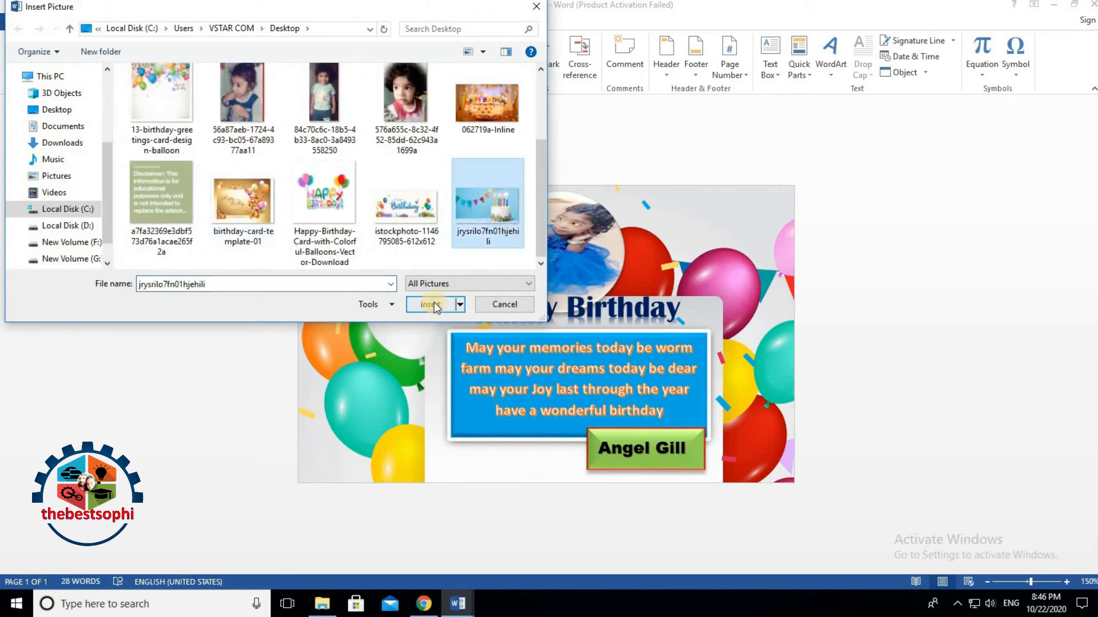
pyautogui.click(430, 304)
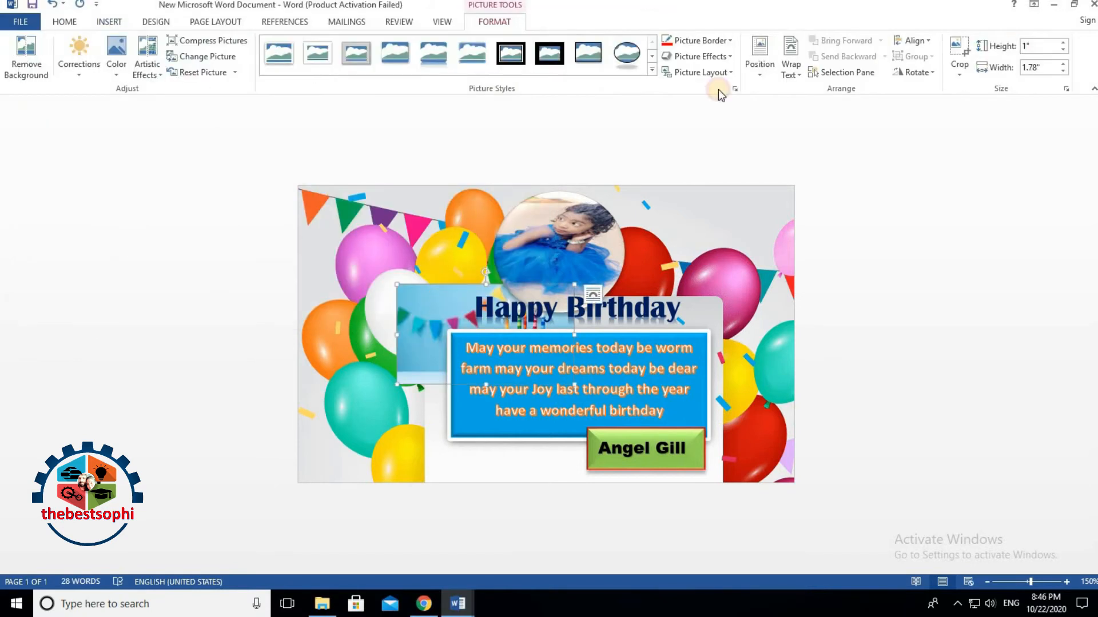
# Step: Set the cake picture to In Front of Text wrapping and drag it lower-left
pyautogui.click(794, 69)
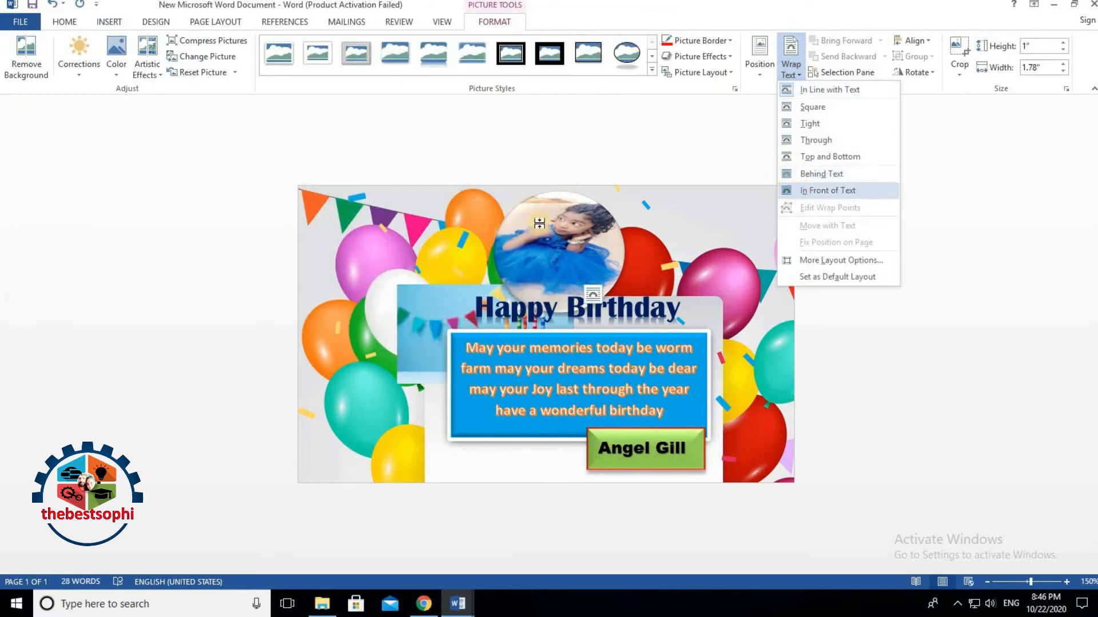
pyautogui.click(795, 189)
pyautogui.moveTo(434, 337); pyautogui.dragTo(358, 387)
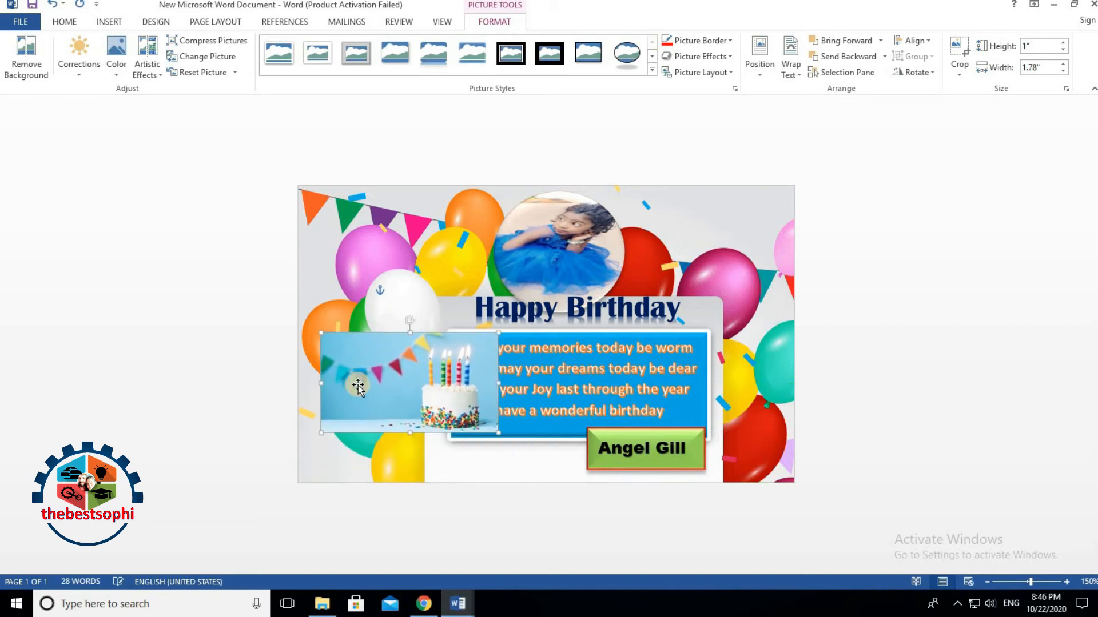
# Step: Crop the cake picture's left and right sides to a 0.7"-wide strip, then begin Remove Background
pyautogui.click(958, 52)
pyautogui.moveTo(323, 382); pyautogui.dragTo(419, 381)
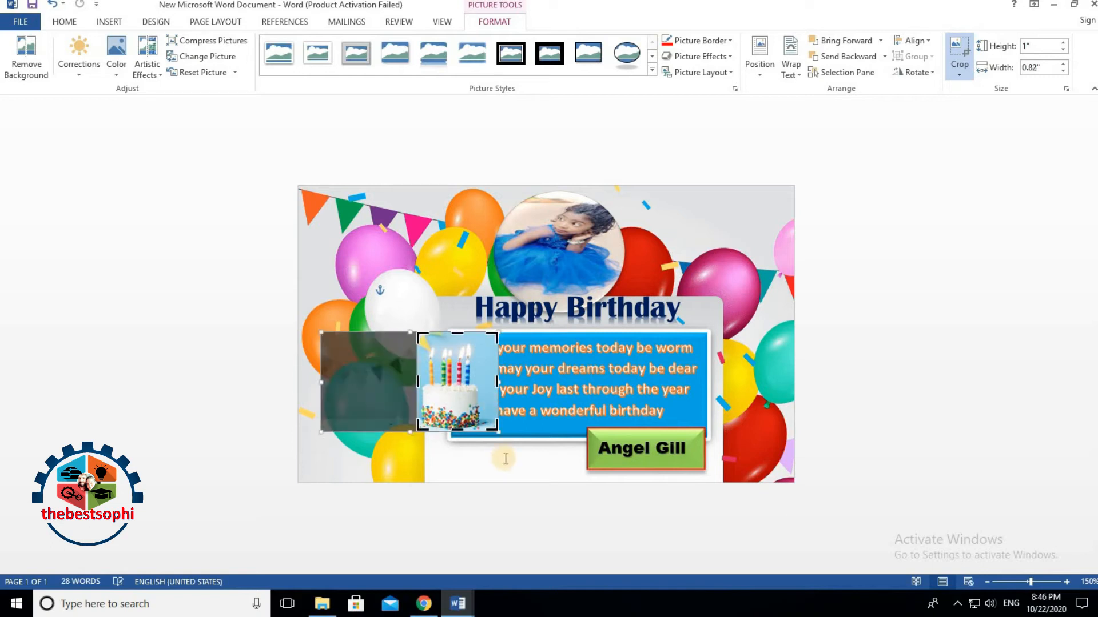
pyautogui.moveTo(496, 382); pyautogui.dragTo(485, 382)
pyautogui.click(257, 380)
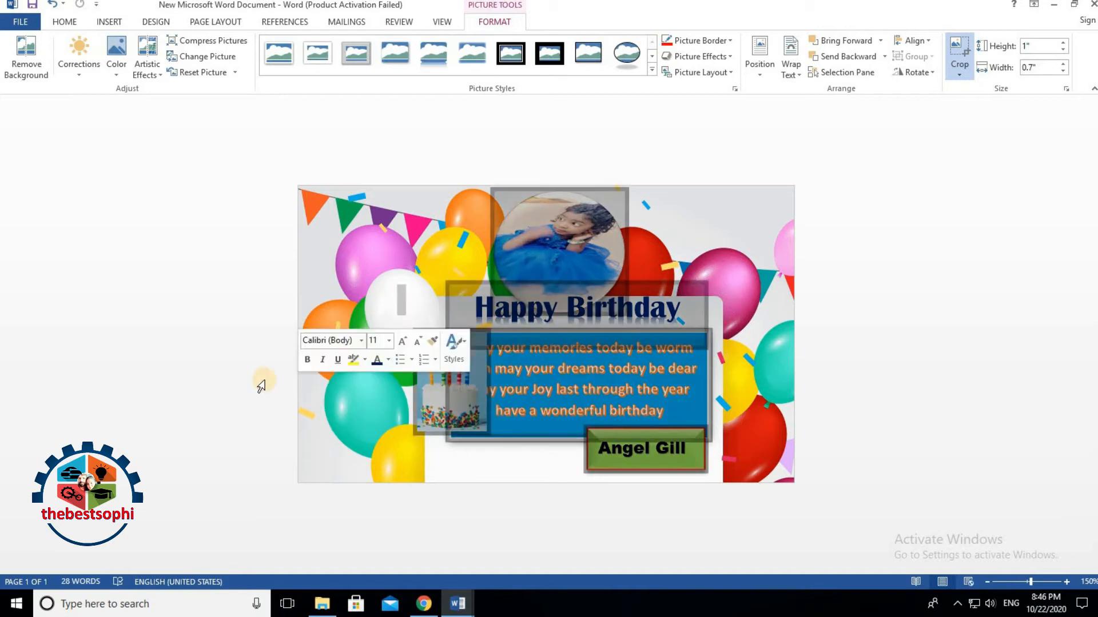
pyautogui.click(427, 399)
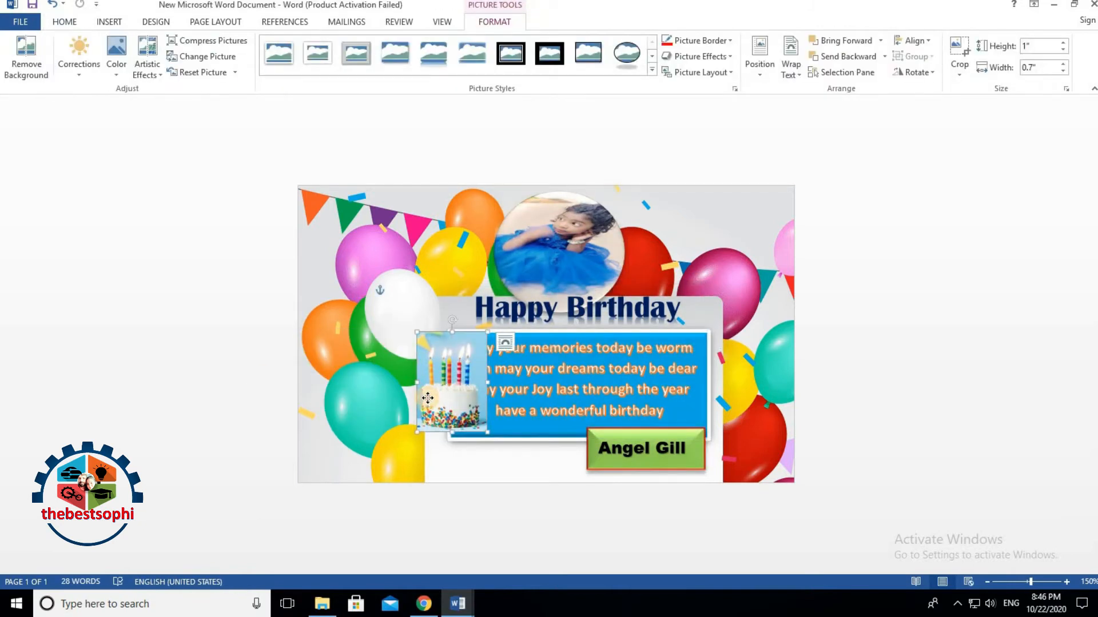
pyautogui.click(25, 57)
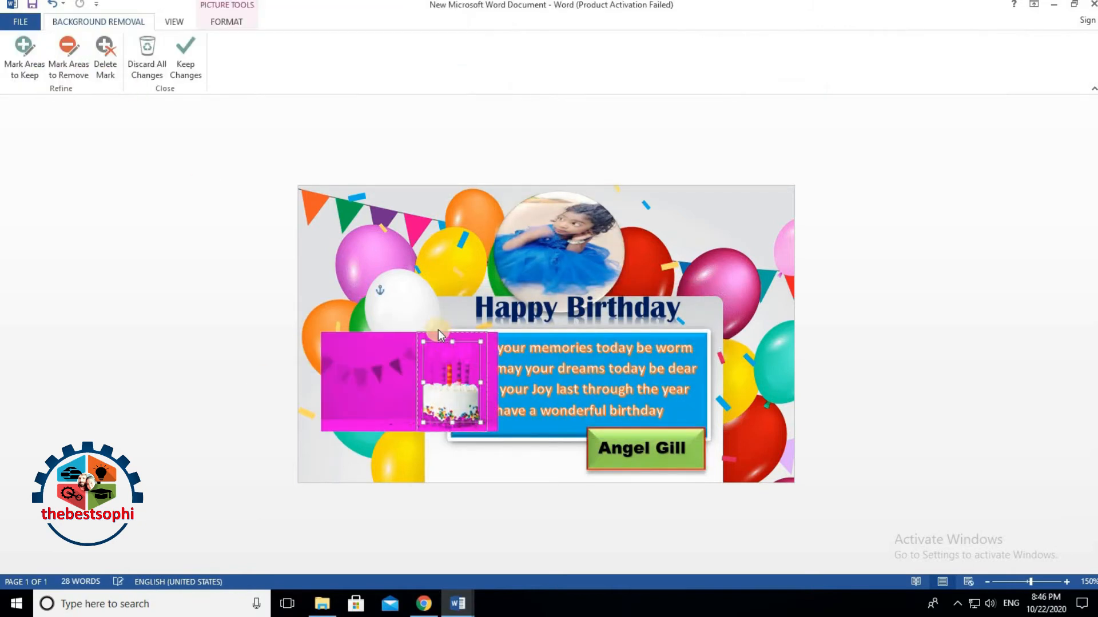
# Step: Stretch the removal marquee over the cake and candles, marking the gaps around the candles for removal
pyautogui.moveTo(451, 341); pyautogui.dragTo(450, 329)
pyautogui.moveTo(450, 432); pyautogui.dragTo(451, 432)
pyautogui.moveTo(417, 381); pyautogui.dragTo(489, 383)
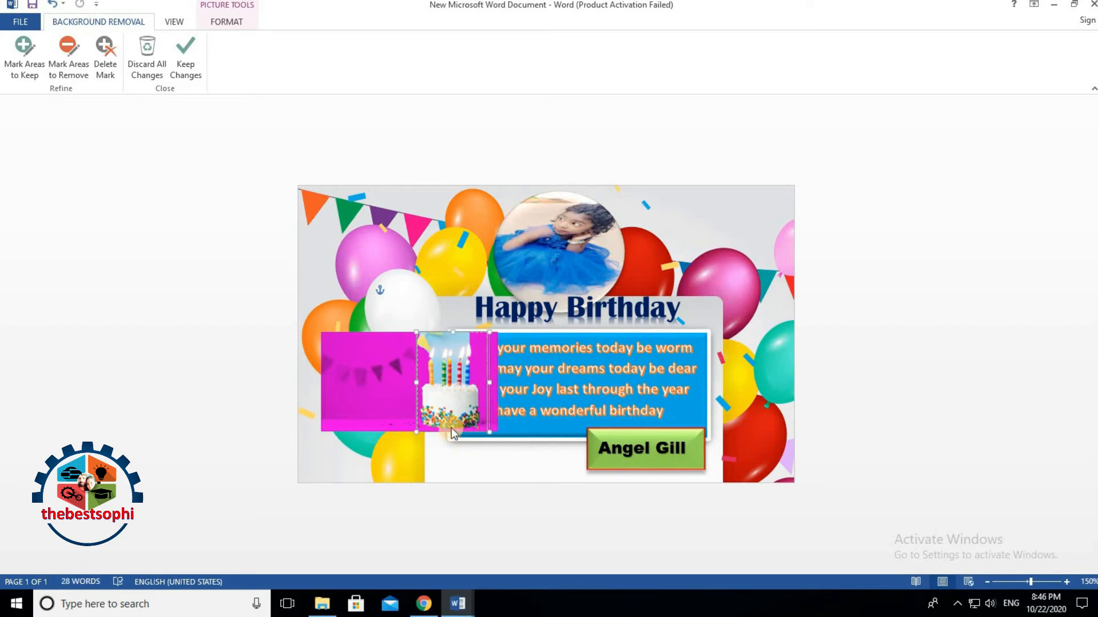
pyautogui.click(39, 74)
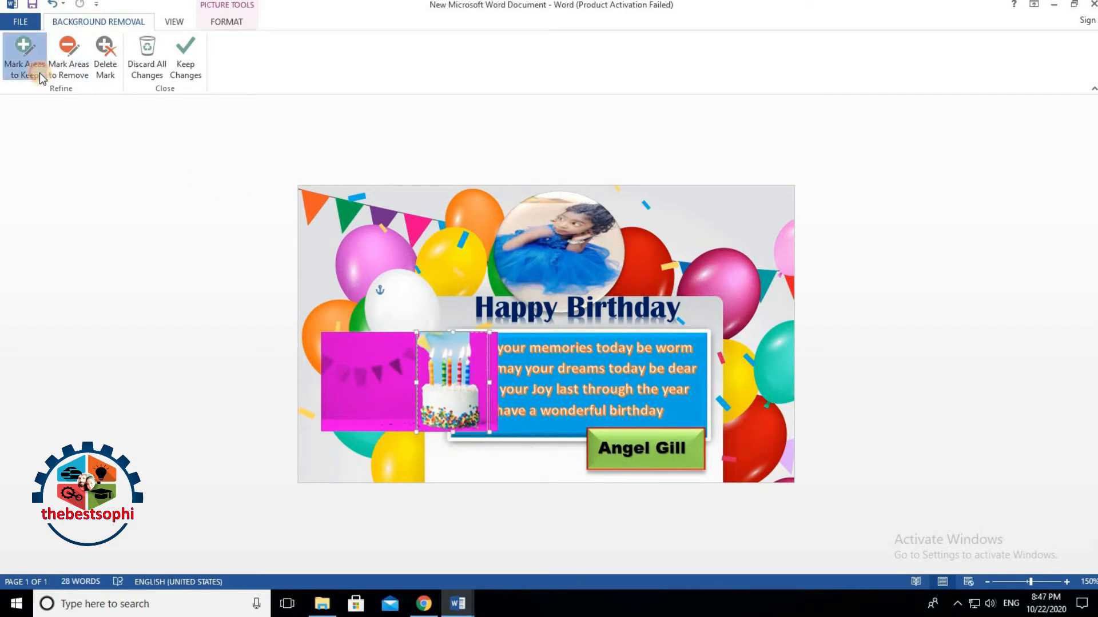
pyautogui.click(73, 58)
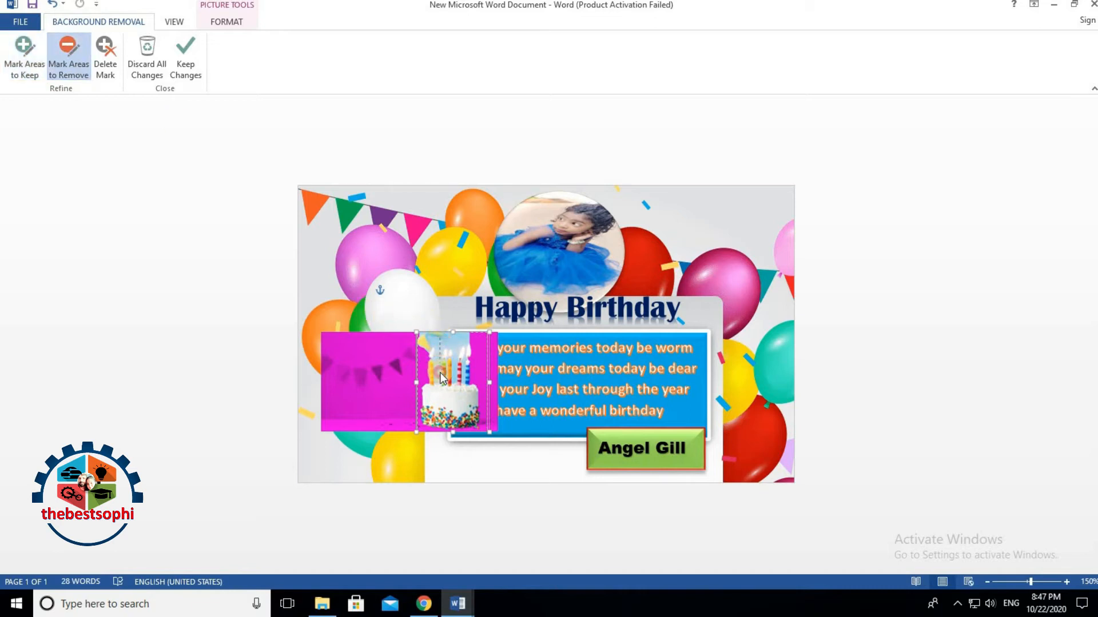
pyautogui.moveTo(440, 355); pyautogui.dragTo(457, 355)
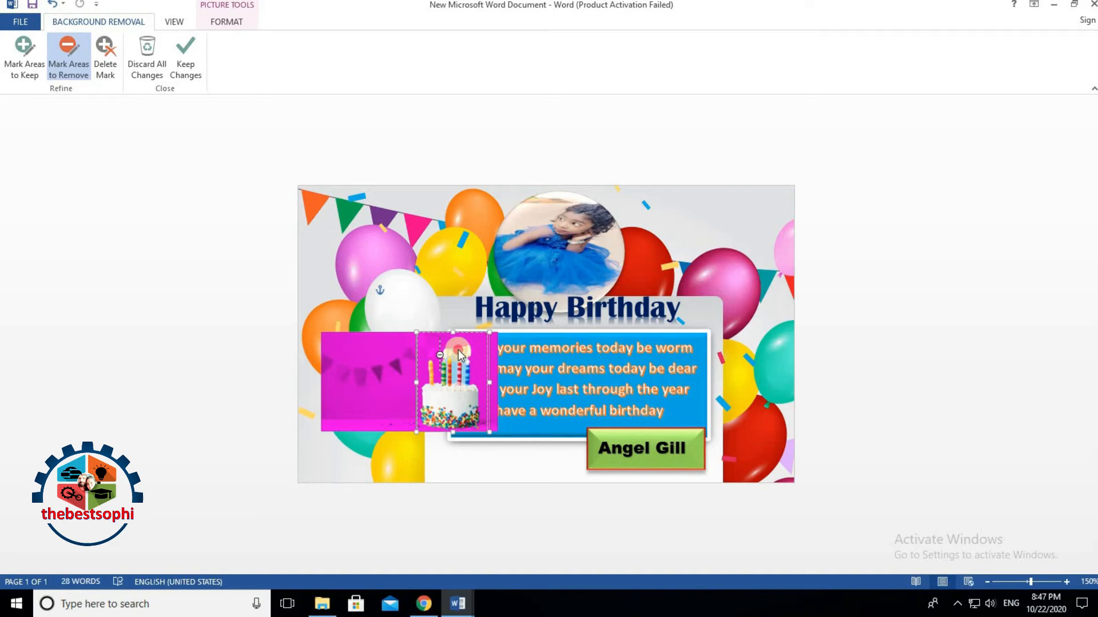
pyautogui.moveTo(457, 349); pyautogui.dragTo(457, 380)
# Step: Mark the candles and cake's top-left area to keep, then apply the cutout
pyautogui.click(24, 55)
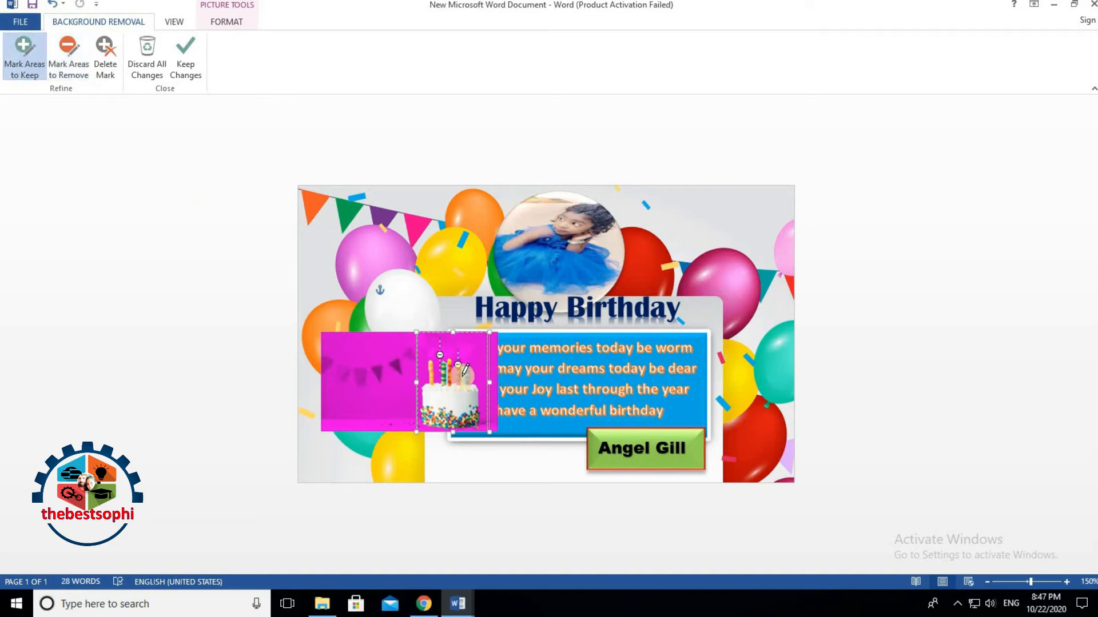
pyautogui.click(432, 366)
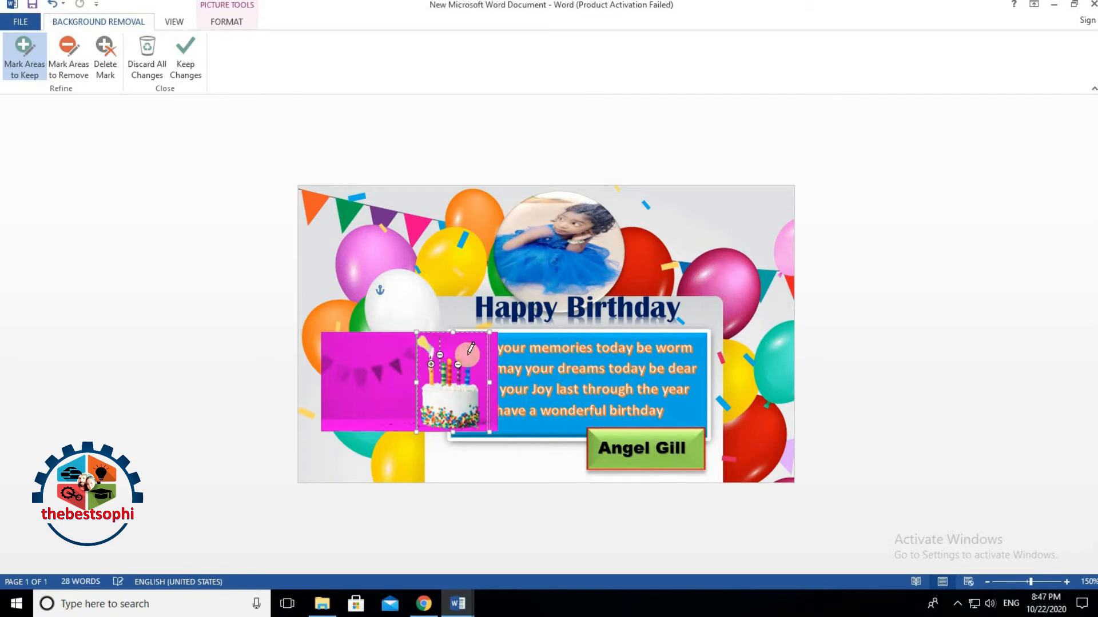
pyautogui.moveTo(469, 355); pyautogui.dragTo(455, 378)
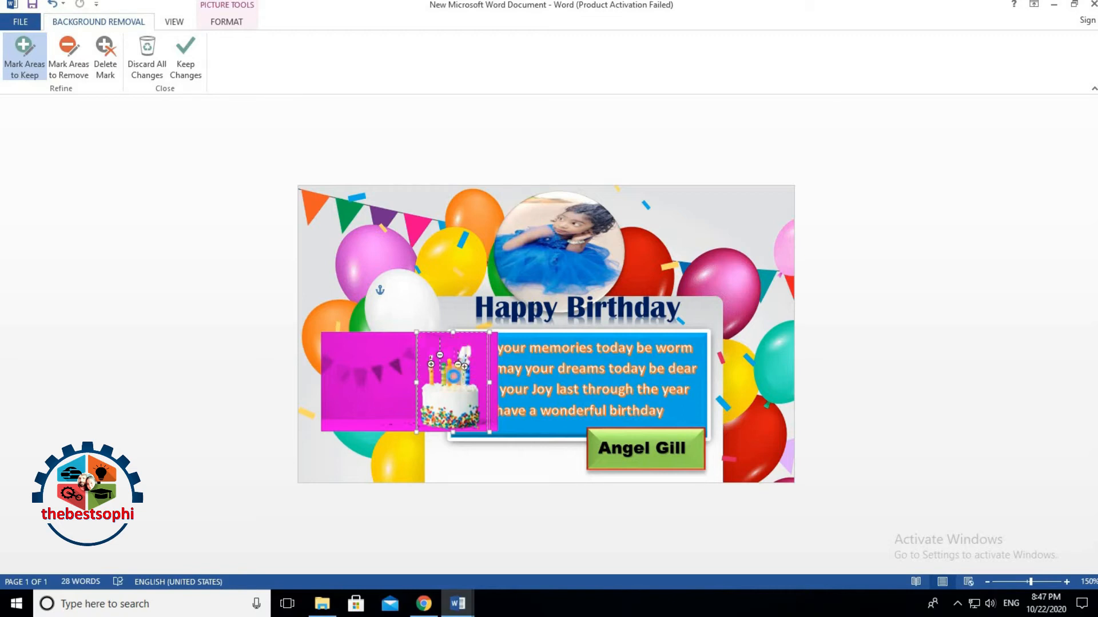
pyautogui.moveTo(431, 338); pyautogui.dragTo(462, 375)
pyautogui.click(492, 509)
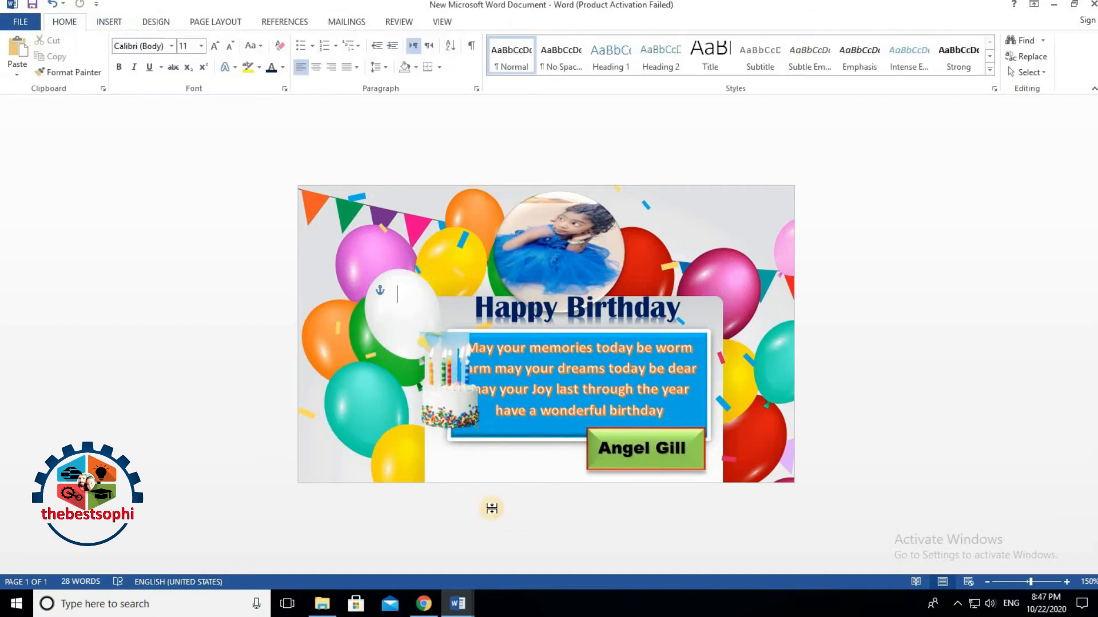
# Step: Move and resize the cake cutout, then reopen Remove Background on it
pyautogui.moveTo(447, 411); pyautogui.dragTo(454, 456)
pyautogui.moveTo(487, 383); pyautogui.dragTo(583, 330)
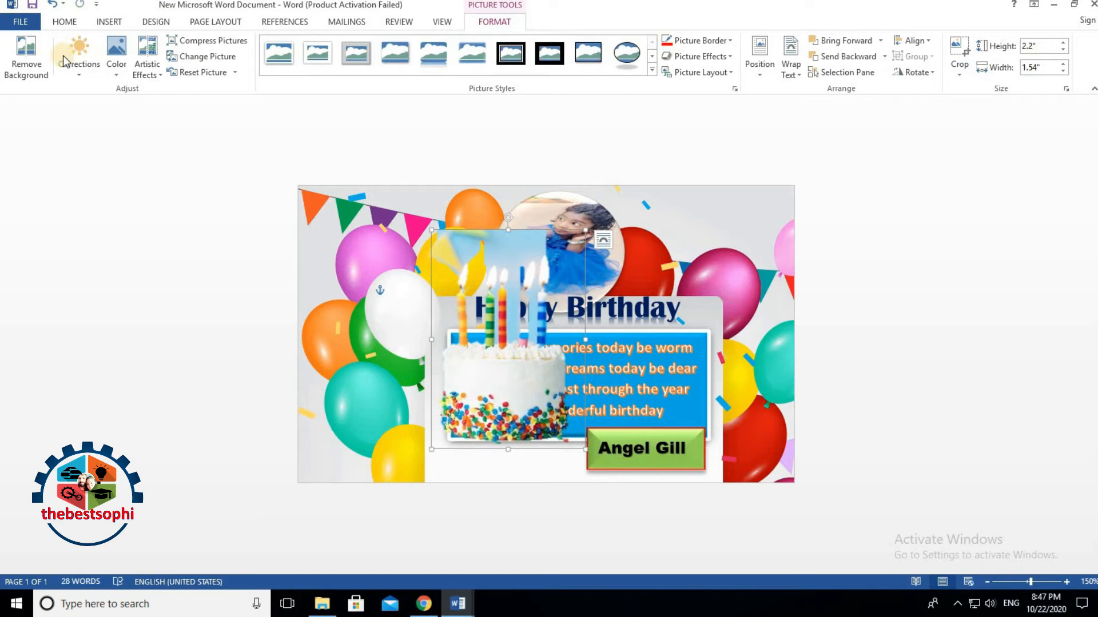
pyautogui.click(22, 60)
# Step: Mark the light-blue sky and gaps between candles for removal, keeping the yellow candle's flame
pyautogui.click(64, 57)
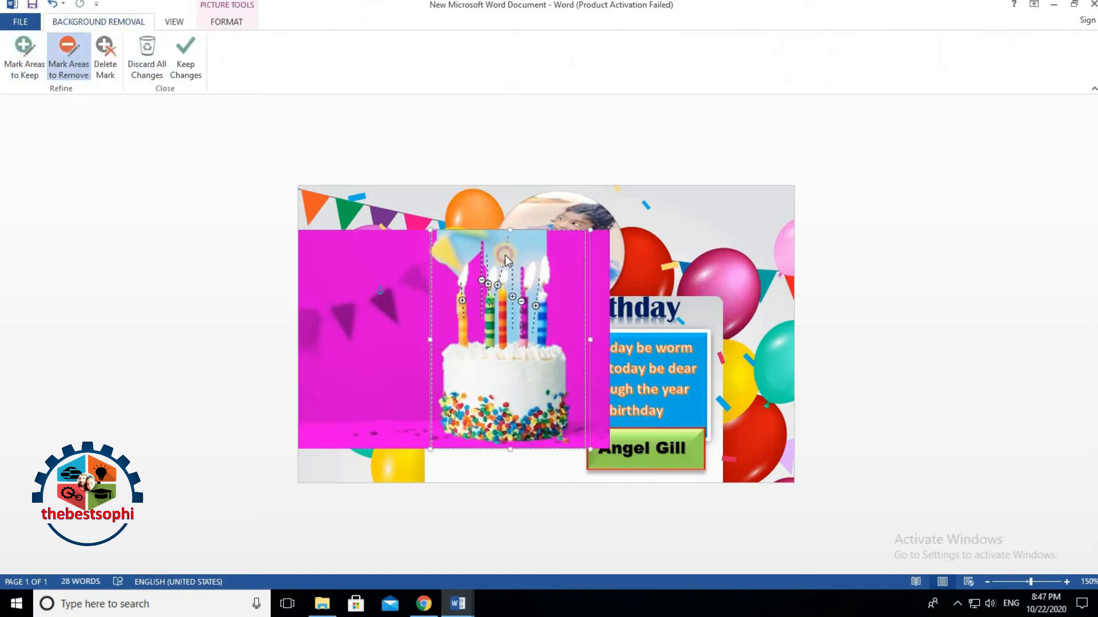
pyautogui.moveTo(516, 249); pyautogui.dragTo(507, 242)
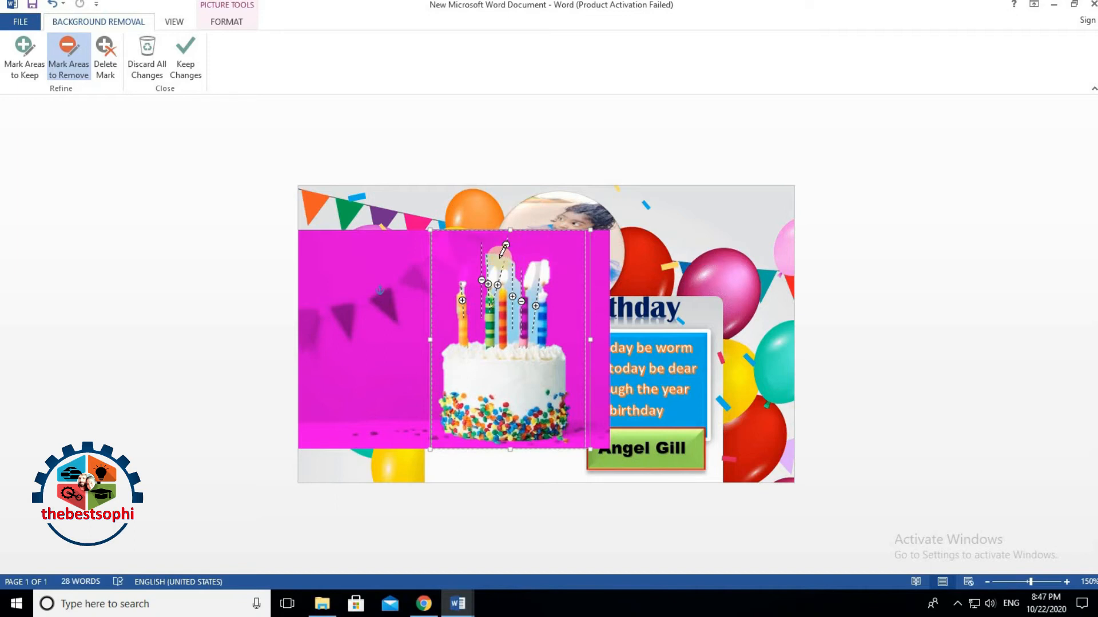
pyautogui.moveTo(516, 252); pyautogui.dragTo(472, 265)
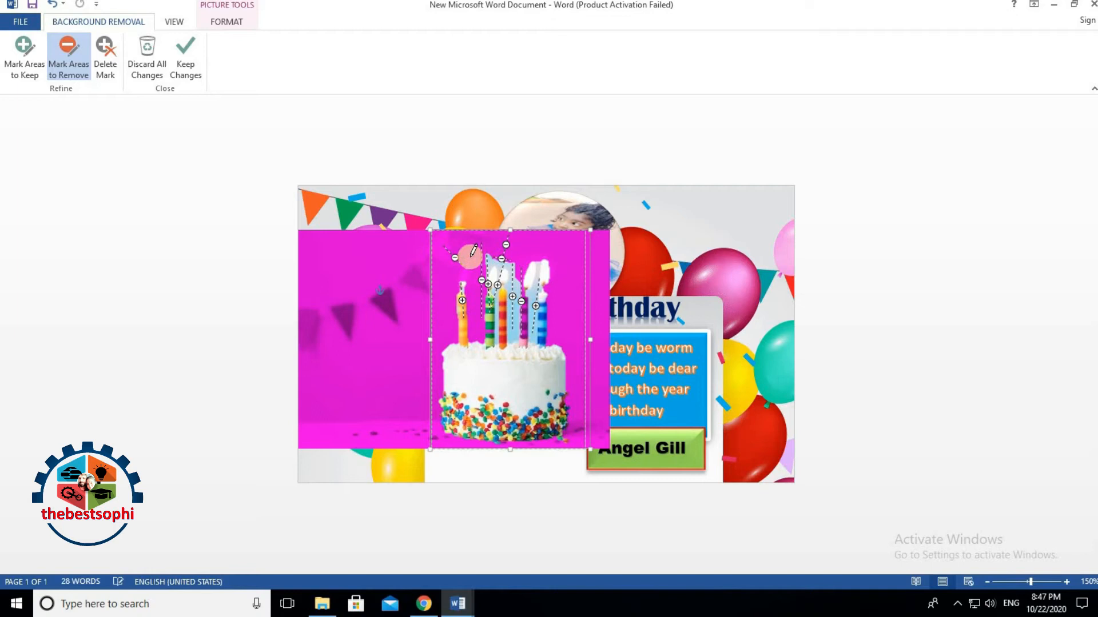
pyautogui.click(24, 57)
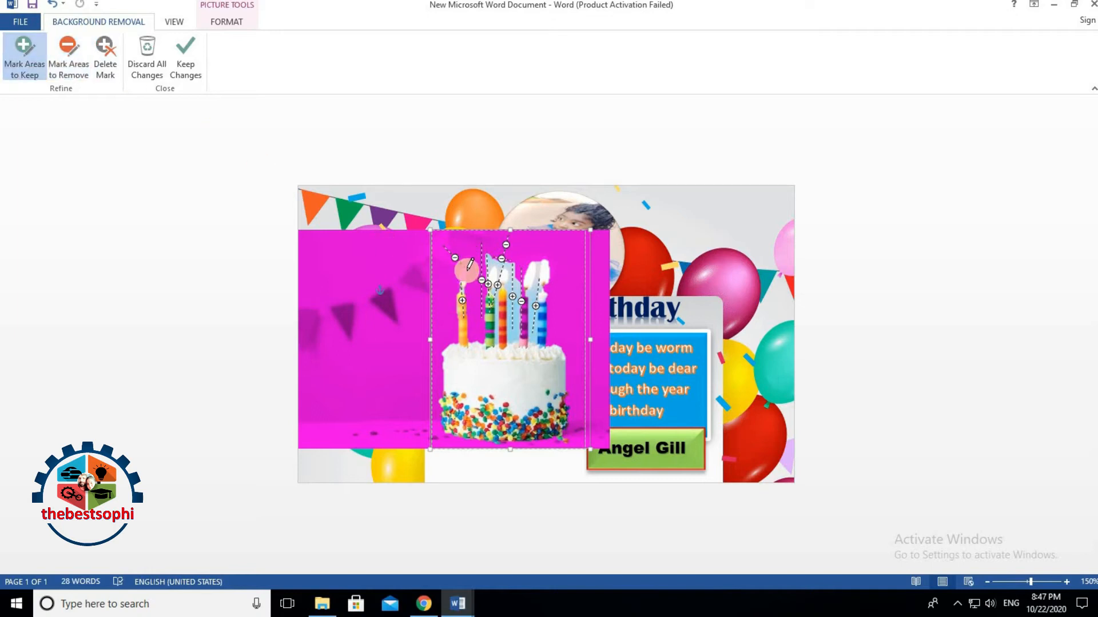
pyautogui.moveTo(462, 286); pyautogui.dragTo(465, 271)
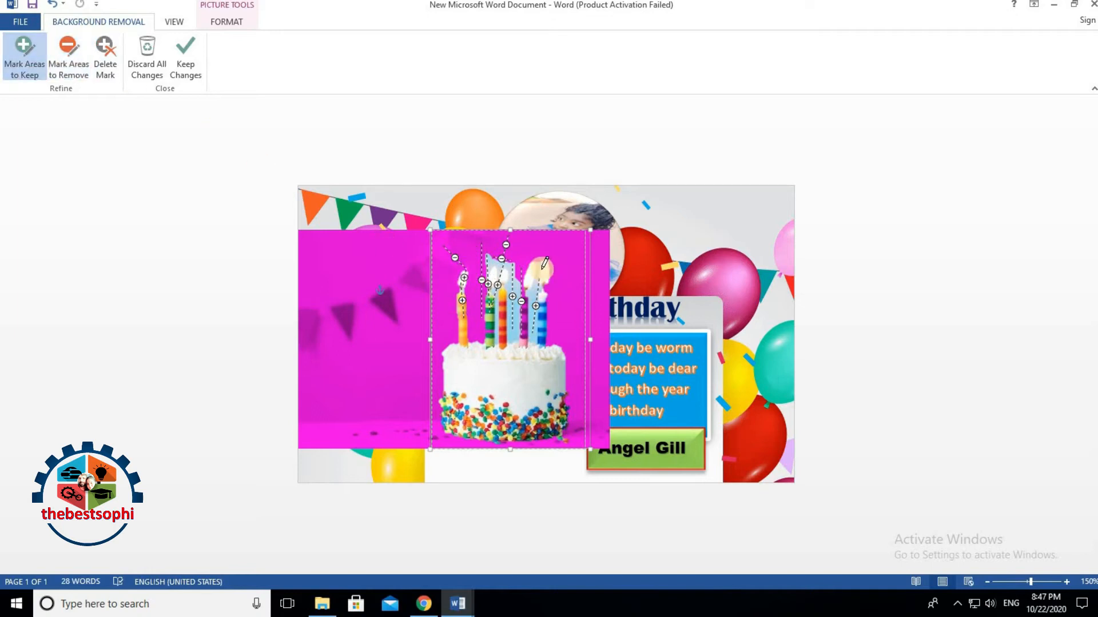
pyautogui.click(69, 75)
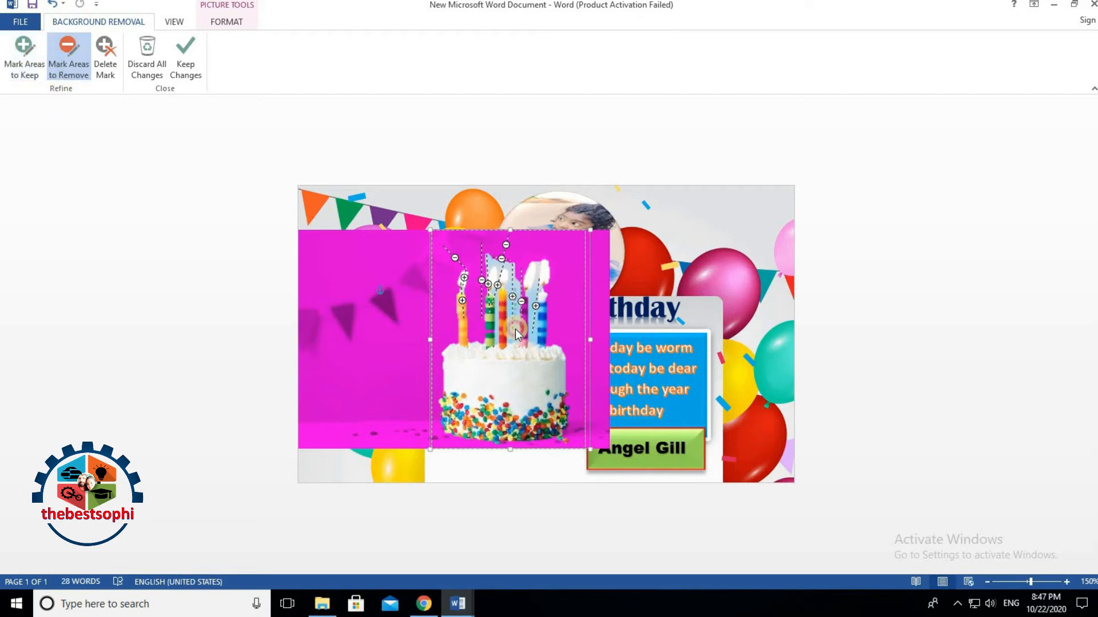
pyautogui.moveTo(509, 283); pyautogui.dragTo(509, 333)
# Step: Keep the cake cutout, shrink it to about 1" tall at the wishes box's lower-left, and shift the child photo right
pyautogui.click(895, 302)
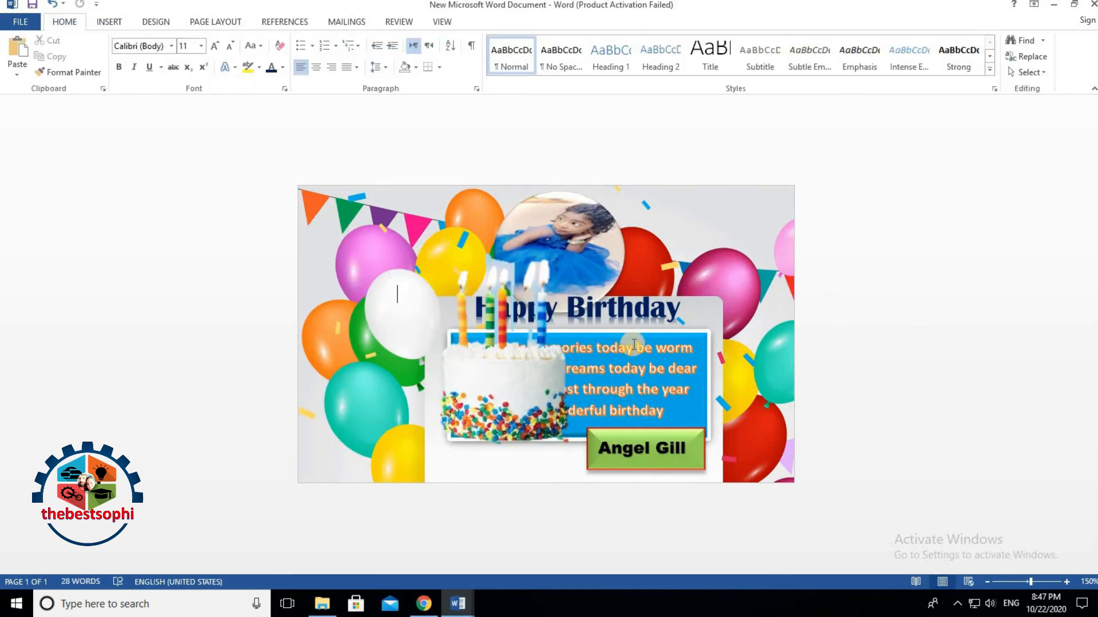
pyautogui.moveTo(522, 387); pyautogui.dragTo(517, 403)
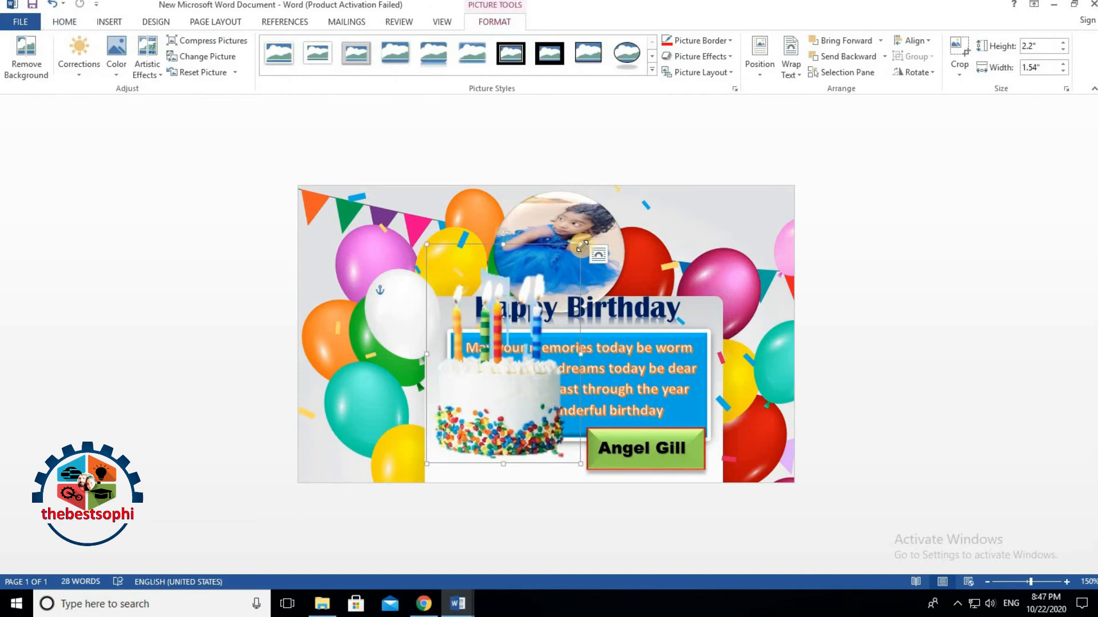
pyautogui.moveTo(579, 246); pyautogui.dragTo(499, 362)
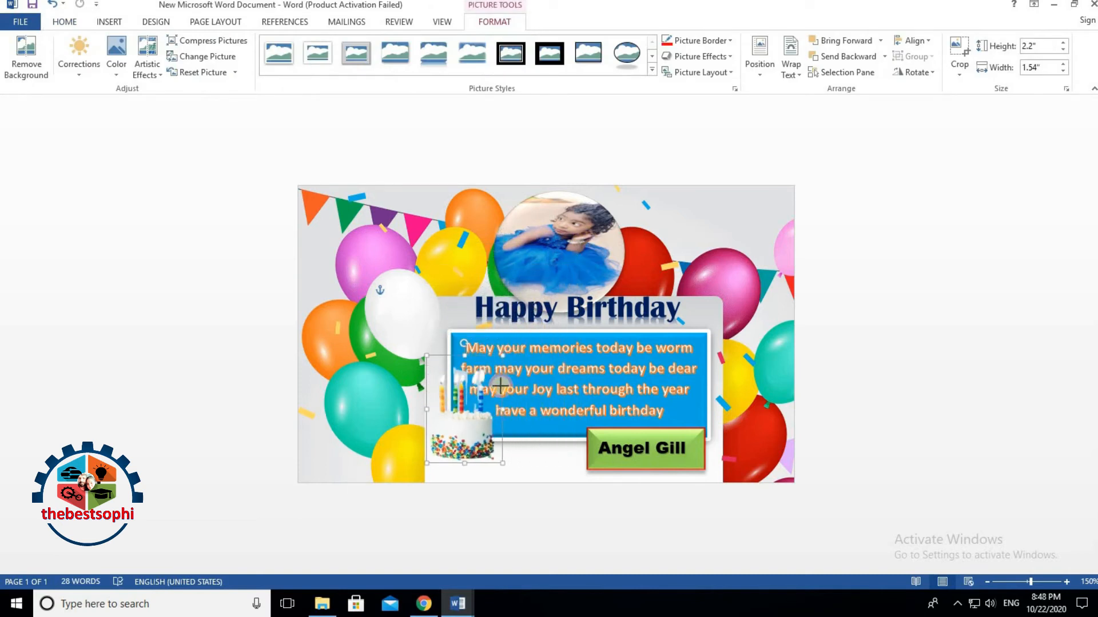
pyautogui.moveTo(469, 429)
pyautogui.mouseDown()
pyautogui.moveTo(450, 439)
pyautogui.moveTo(466, 442)
pyautogui.mouseUp()
pyautogui.click(856, 305)
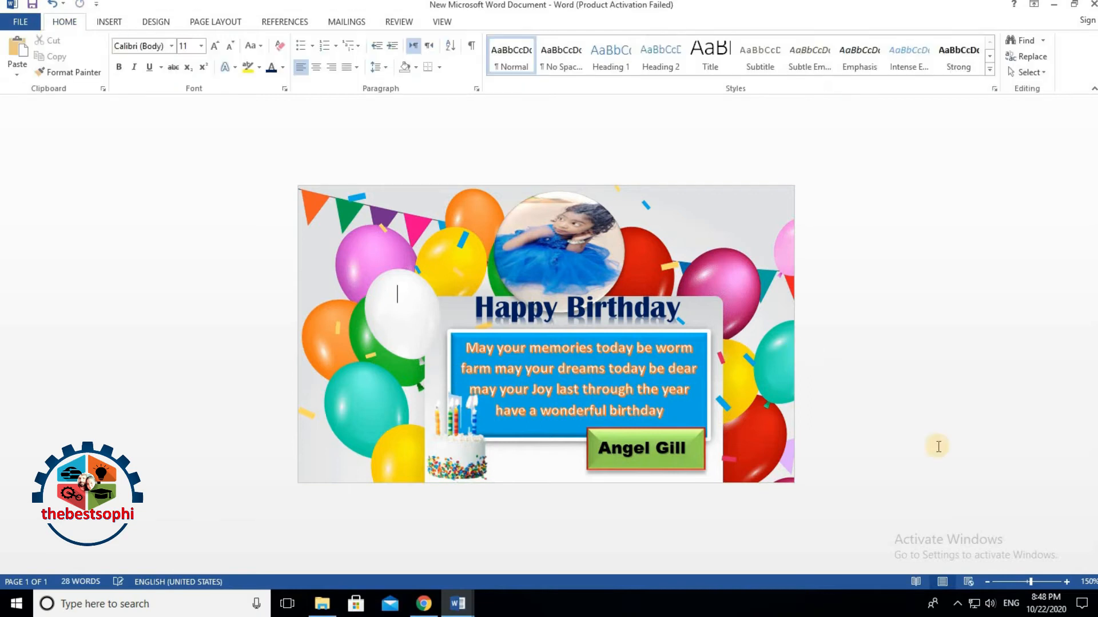
pyautogui.moveTo(598, 254); pyautogui.dragTo(722, 230)
# Step: Cut the circular child photo off the card and nudge the Happy Birthday box lower
pyautogui.rightClick(721, 230)
pyautogui.click(741, 238)
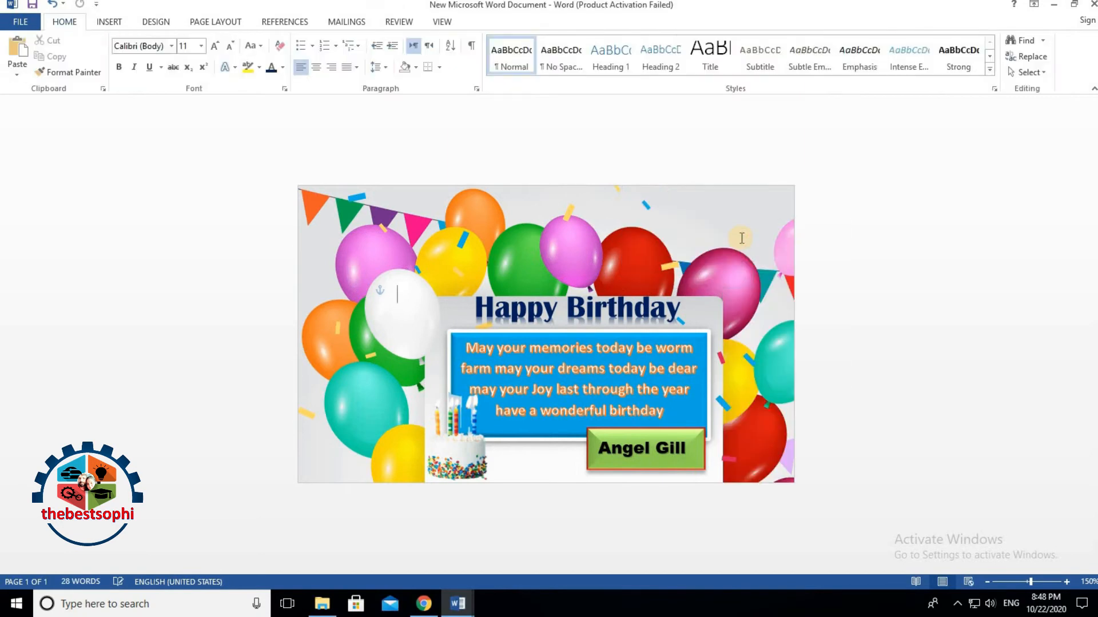
pyautogui.click(610, 294)
pyautogui.moveTo(561, 266)
pyautogui.mouseDown()
pyautogui.moveTo(559, 189)
pyautogui.moveTo(562, 284)
pyautogui.mouseUp()
pyautogui.click(829, 317)
pyautogui.click(569, 306)
pyautogui.click(543, 280)
pyautogui.click(528, 289)
pyautogui.moveTo(526, 286); pyautogui.dragTo(525, 292)
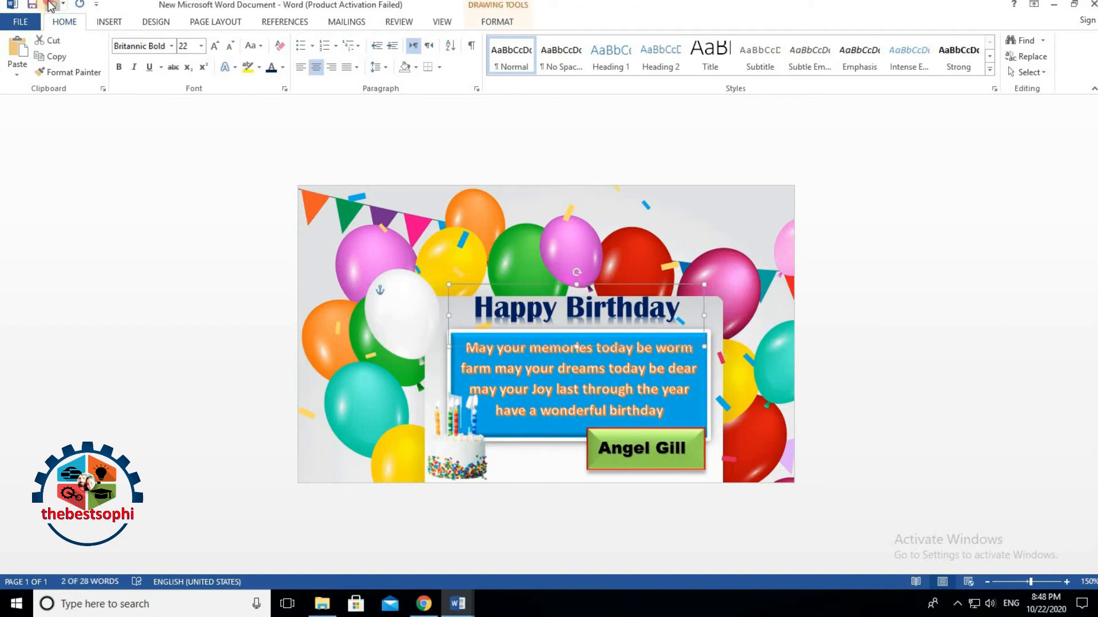
pyautogui.click(567, 260)
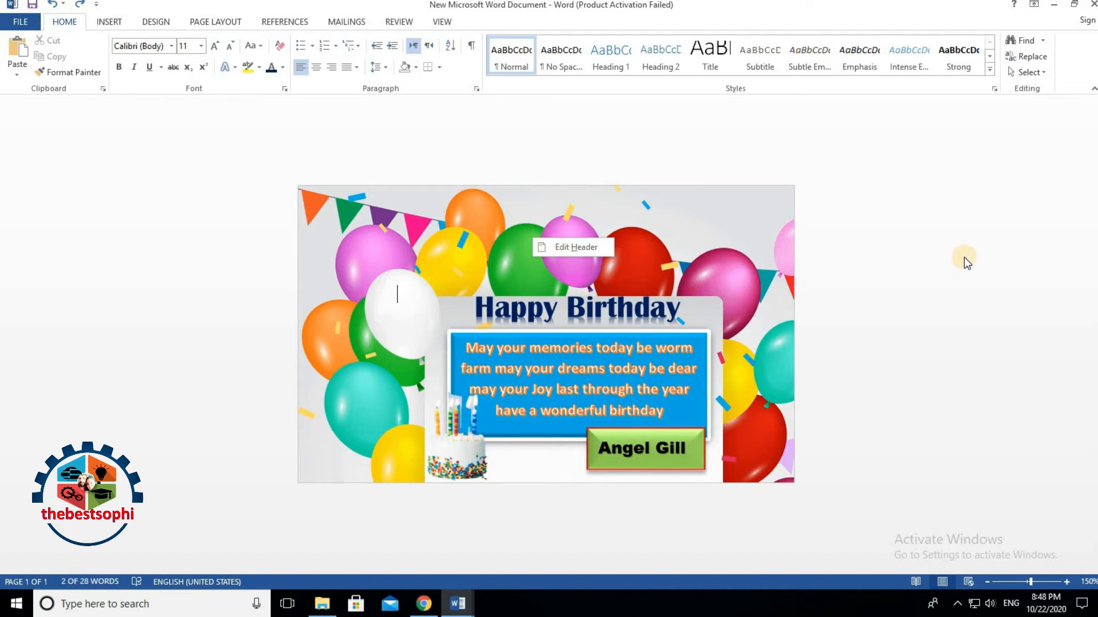
# Step: Paste the circular photo back, drag it to the card's top centre and shrink it slightly
pyautogui.click(629, 255)
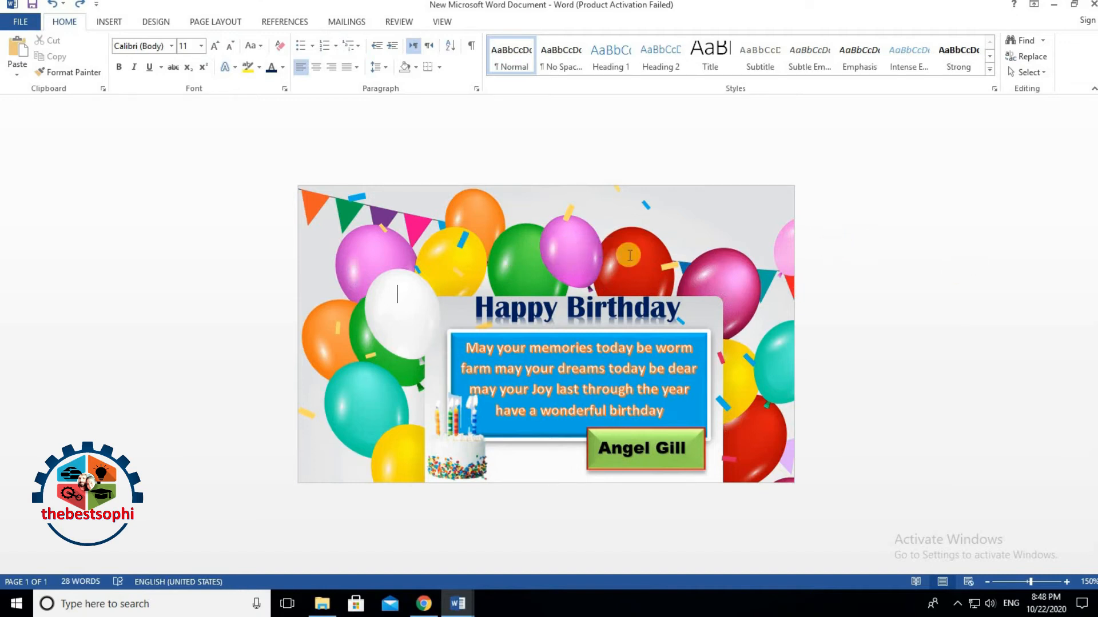
pyautogui.hotkey('ctrl', 'v')
pyautogui.moveTo(444, 360); pyautogui.dragTo(610, 251)
pyautogui.moveTo(628, 207); pyautogui.dragTo(620, 219)
# Step: Move the circular photo up clear of Happy Birthday and make it slightly taller
pyautogui.moveTo(576, 278); pyautogui.dragTo(590, 256)
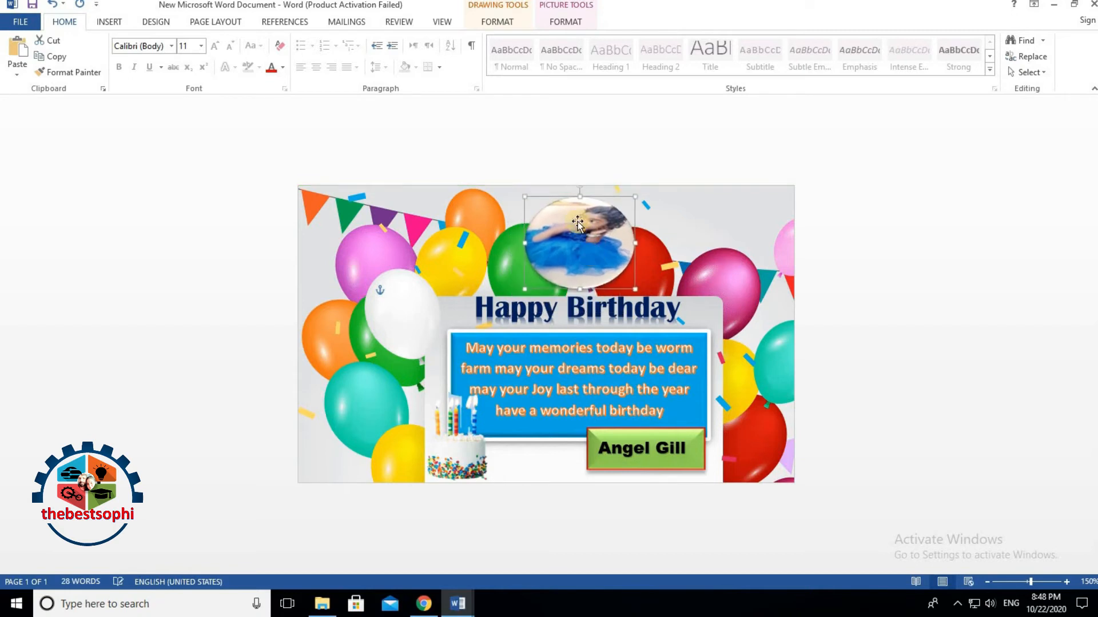
pyautogui.moveTo(580, 191); pyautogui.dragTo(580, 185)
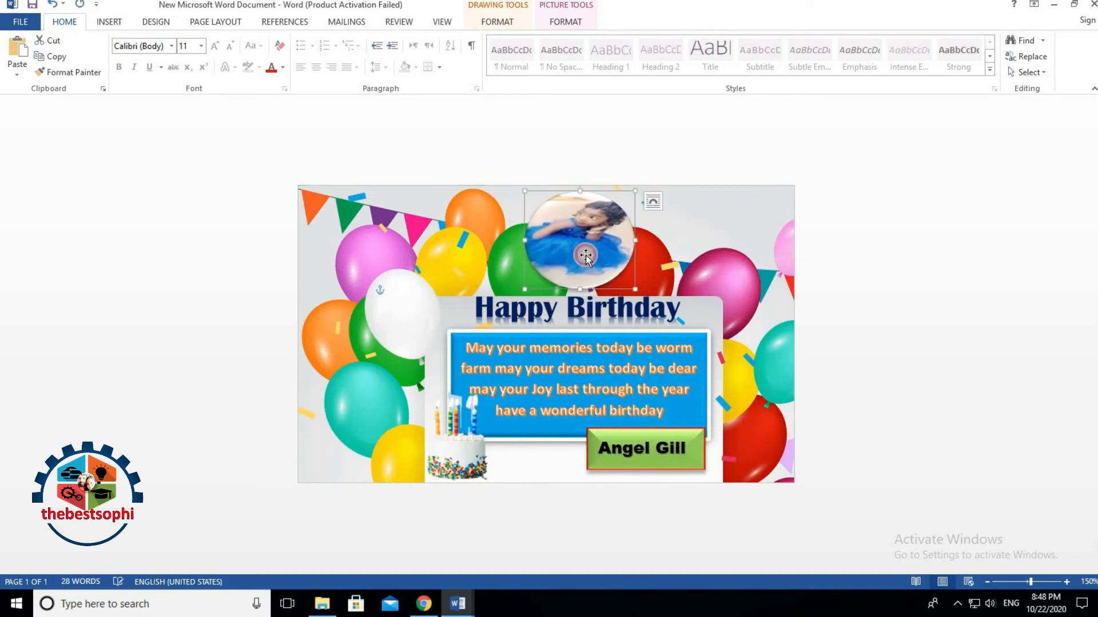
pyautogui.doubleClick(586, 256)
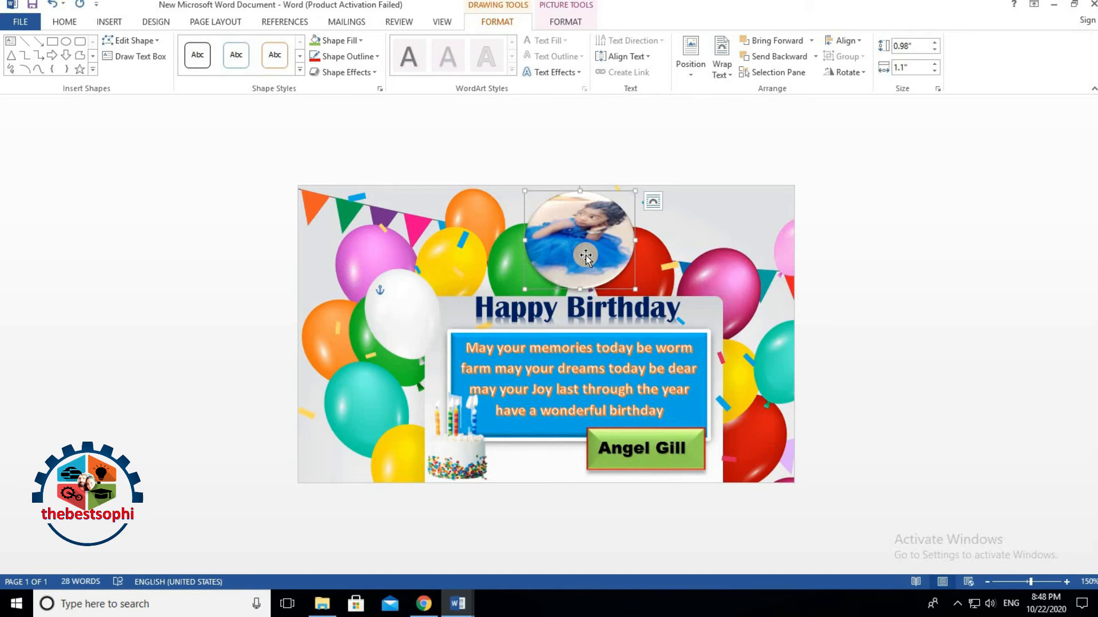
# Step: Try inserting the child's close-up photo as a separate picture, then cancel it
pyautogui.click(64, 21)
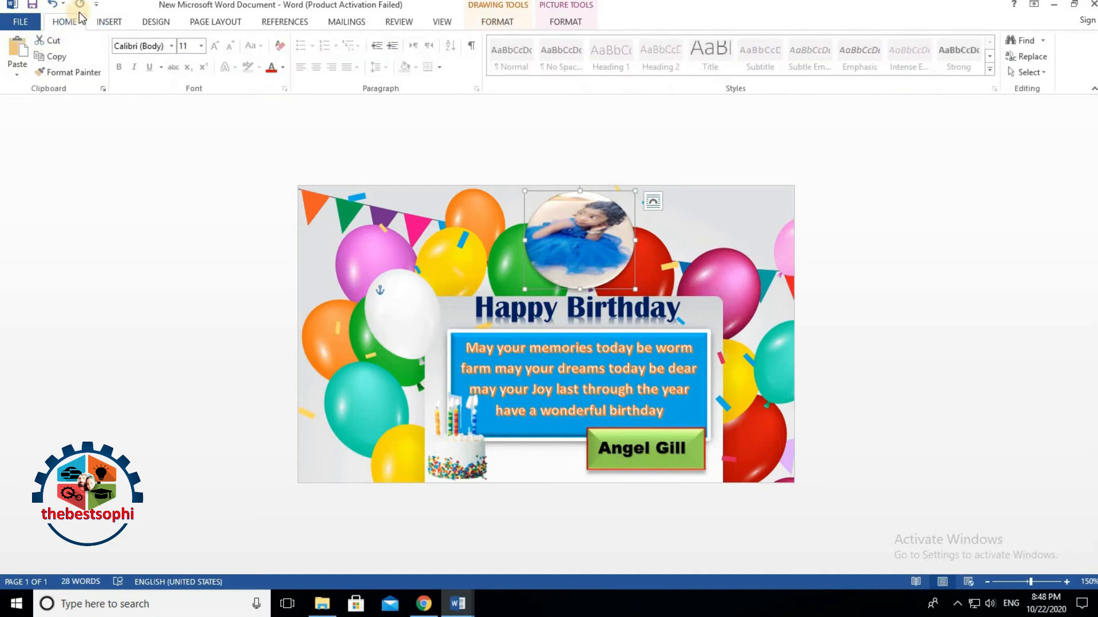
pyautogui.click(106, 22)
pyautogui.click(156, 70)
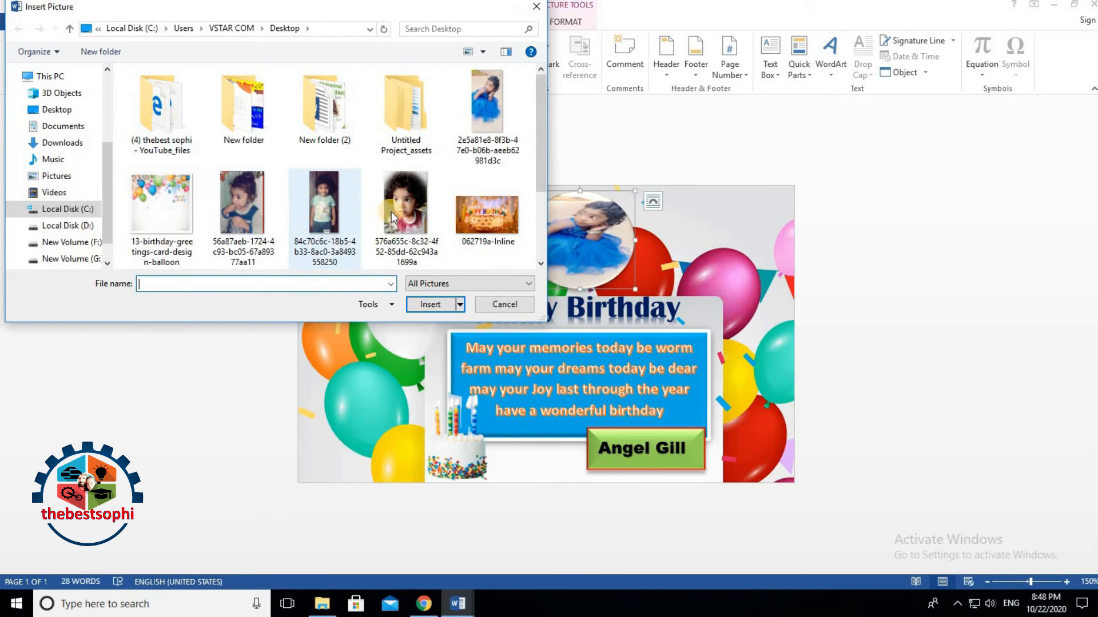
pyautogui.click(403, 208)
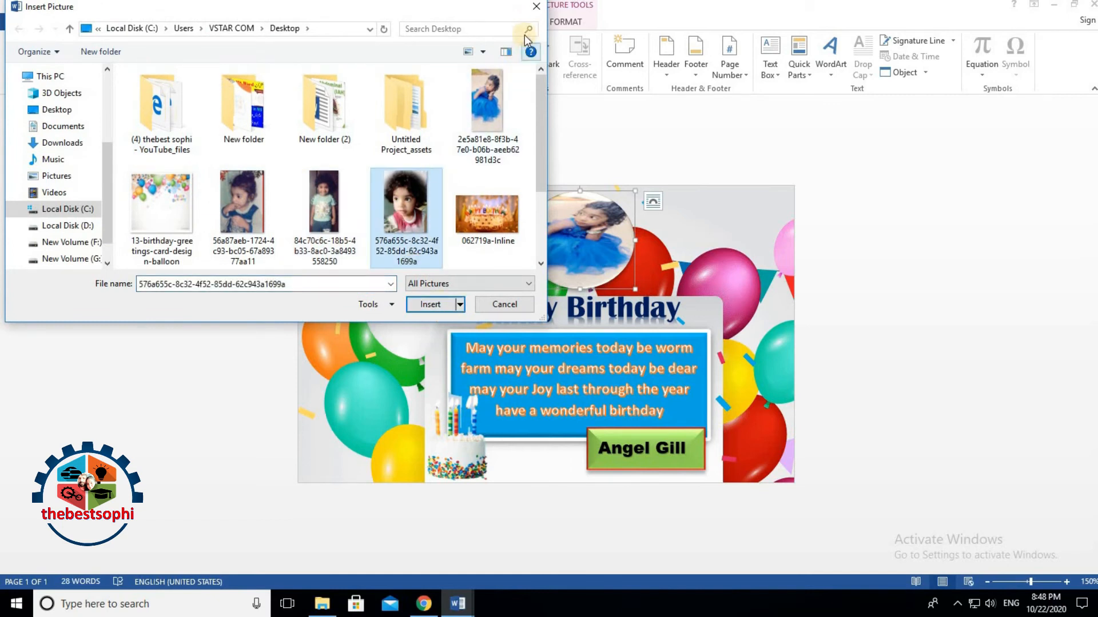
pyautogui.click(537, 8)
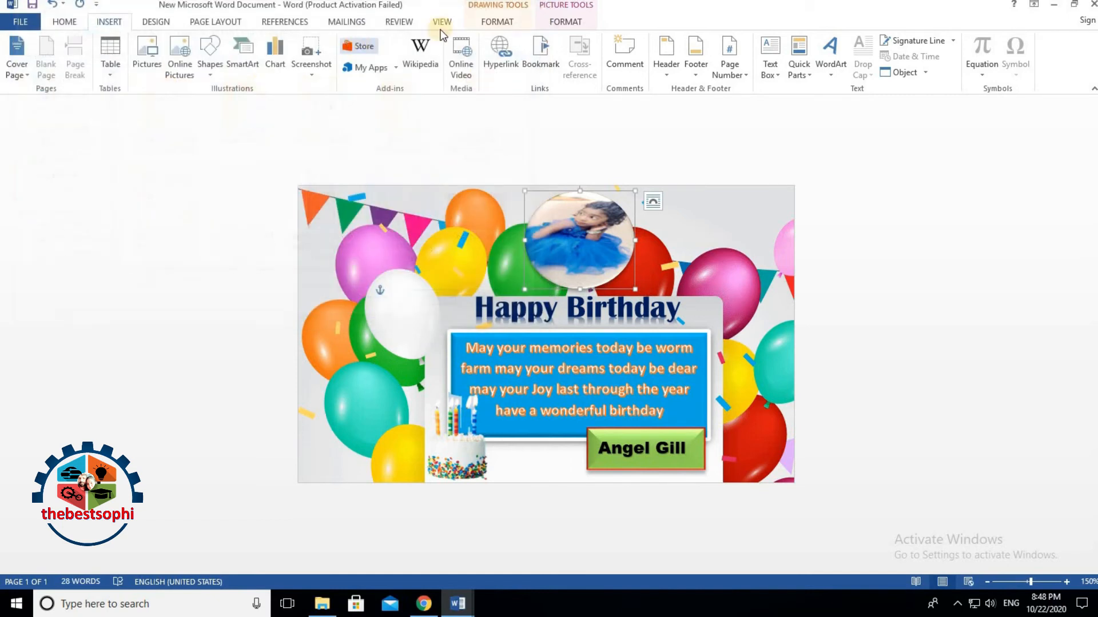
pyautogui.click(565, 21)
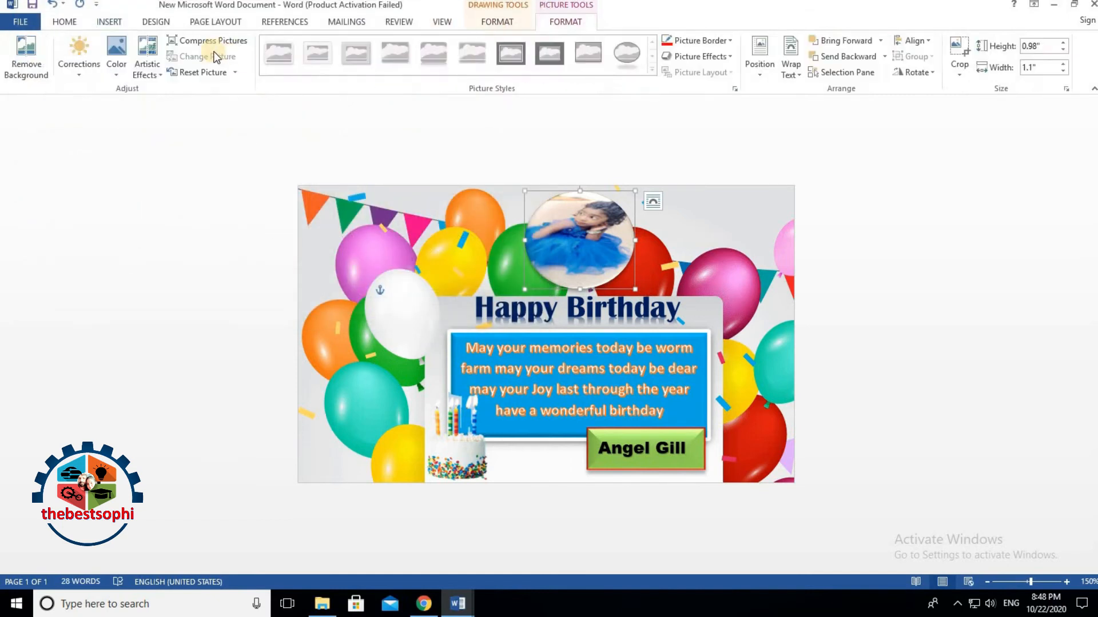
# Step: Fill the circle shape with the child's close-up photo chosen from a file
pyautogui.click(595, 234)
pyautogui.click(554, 21)
pyautogui.click(485, 21)
pyautogui.click(336, 40)
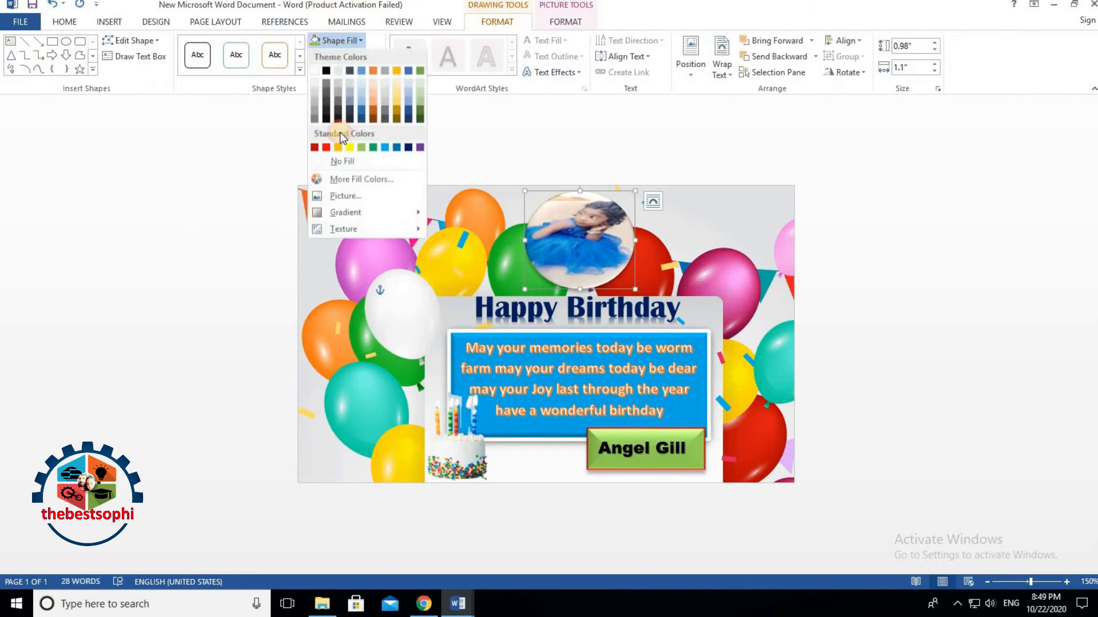
pyautogui.click(345, 196)
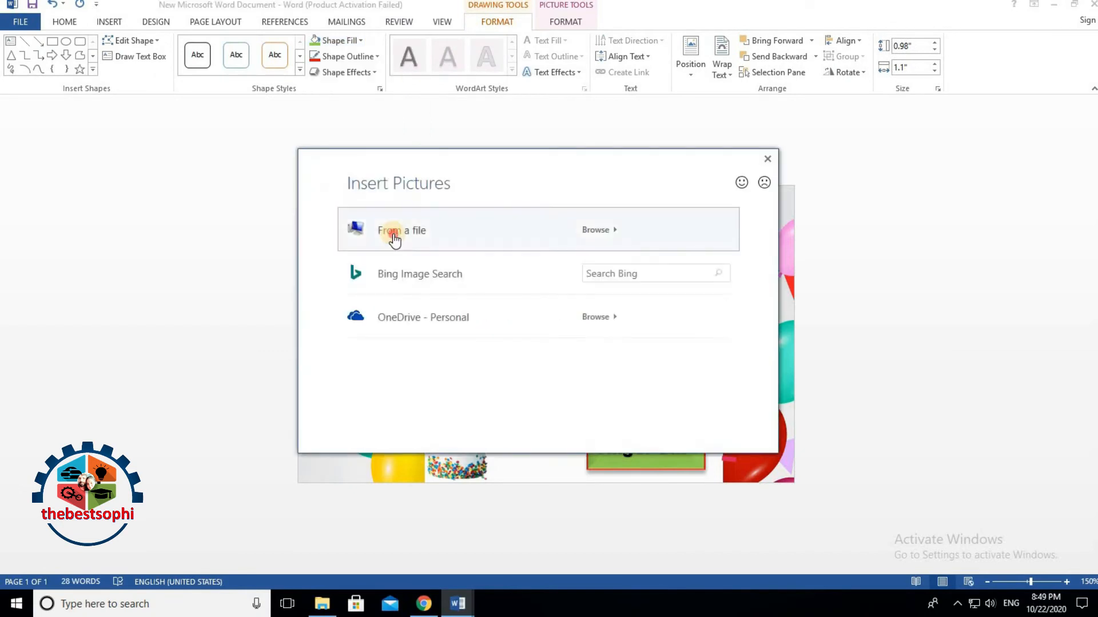
pyautogui.click(393, 234)
pyautogui.click(388, 217)
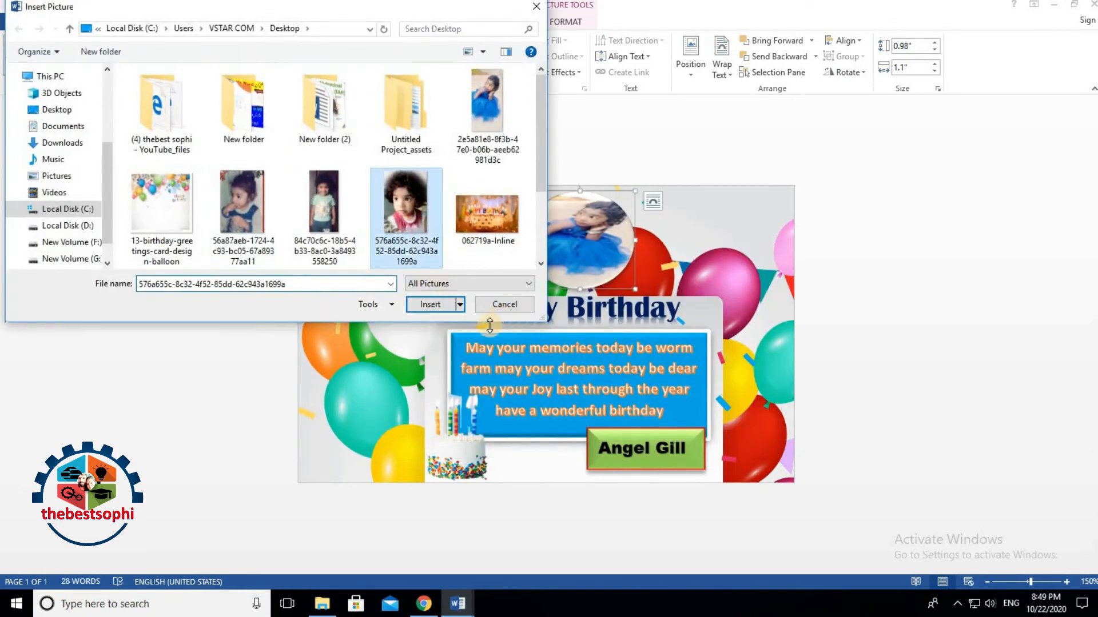
pyautogui.click(436, 306)
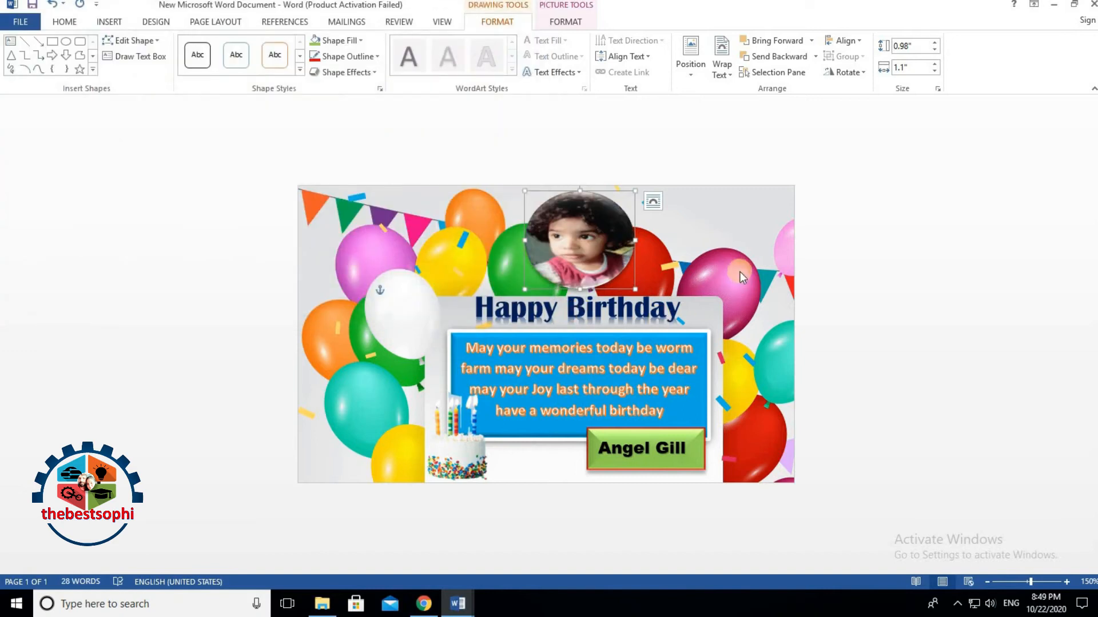
# Step: Nudge the circular photo left, enlarge it slightly and settle it at the card's top
pyautogui.click(738, 271)
pyautogui.moveTo(571, 263); pyautogui.dragTo(549, 262)
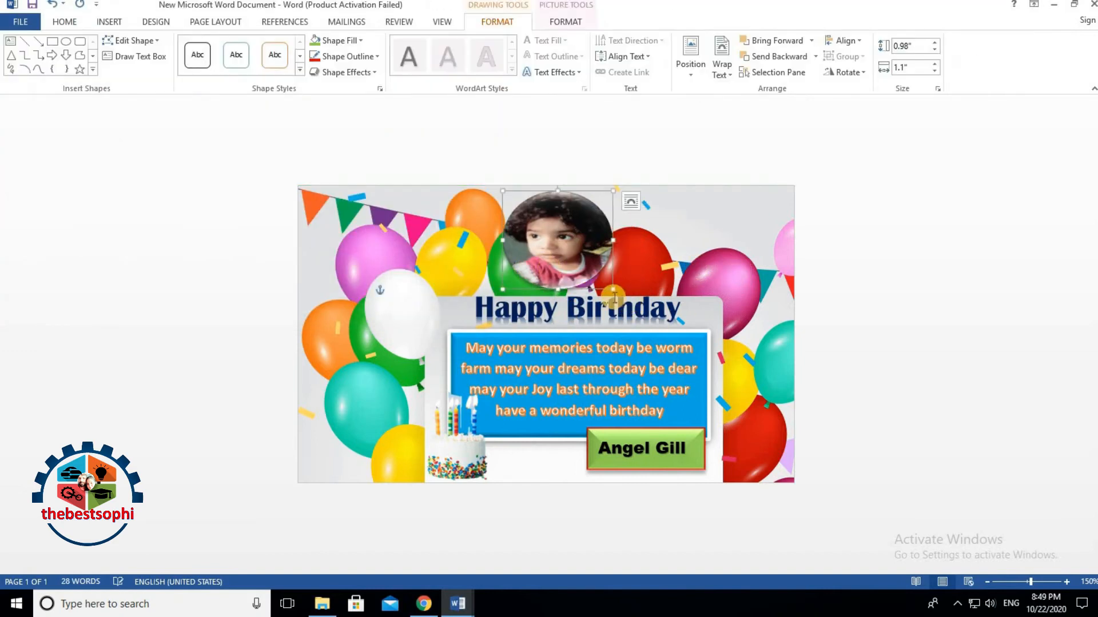
pyautogui.moveTo(612, 290); pyautogui.dragTo(618, 295)
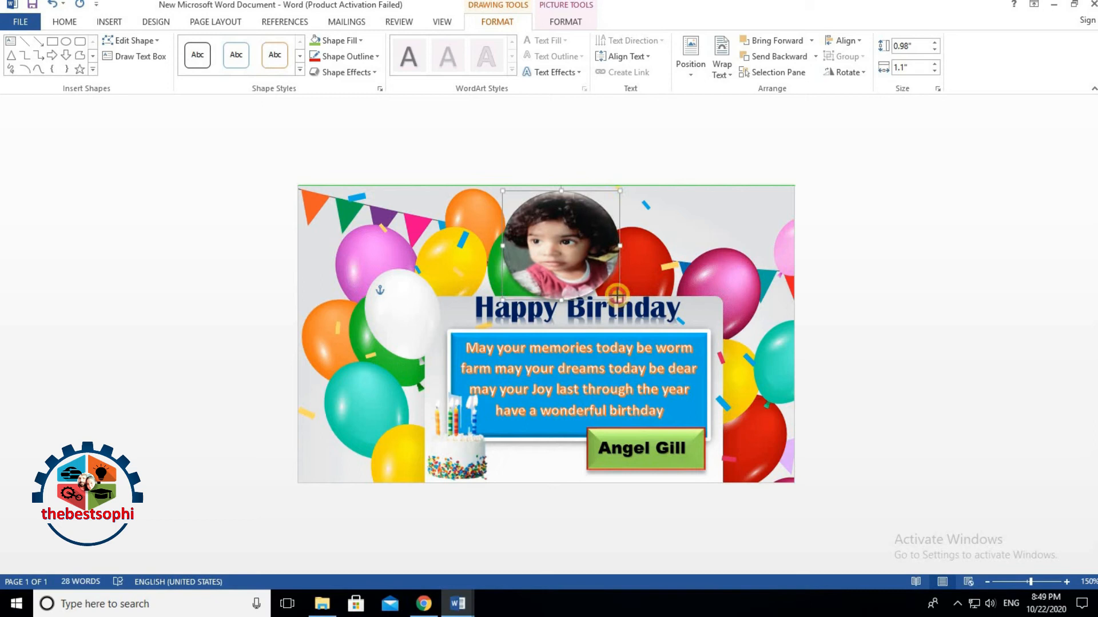
pyautogui.moveTo(558, 247)
pyautogui.mouseDown()
pyautogui.moveTo(656, 248)
pyautogui.moveTo(546, 250)
pyautogui.mouseUp()
pyautogui.click(808, 287)
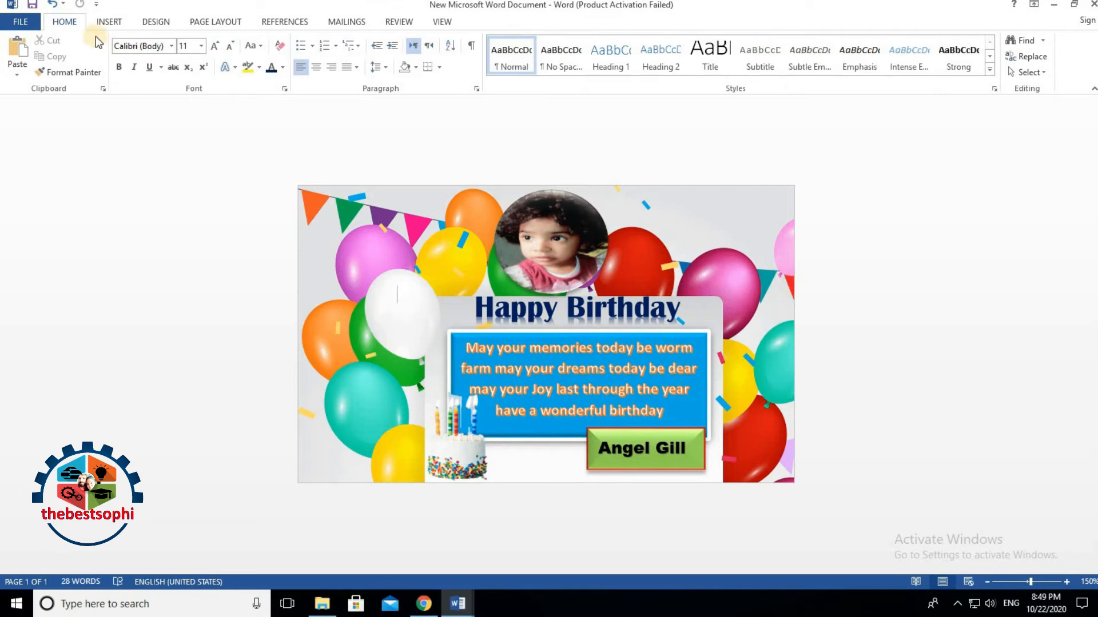
pyautogui.click(546, 255)
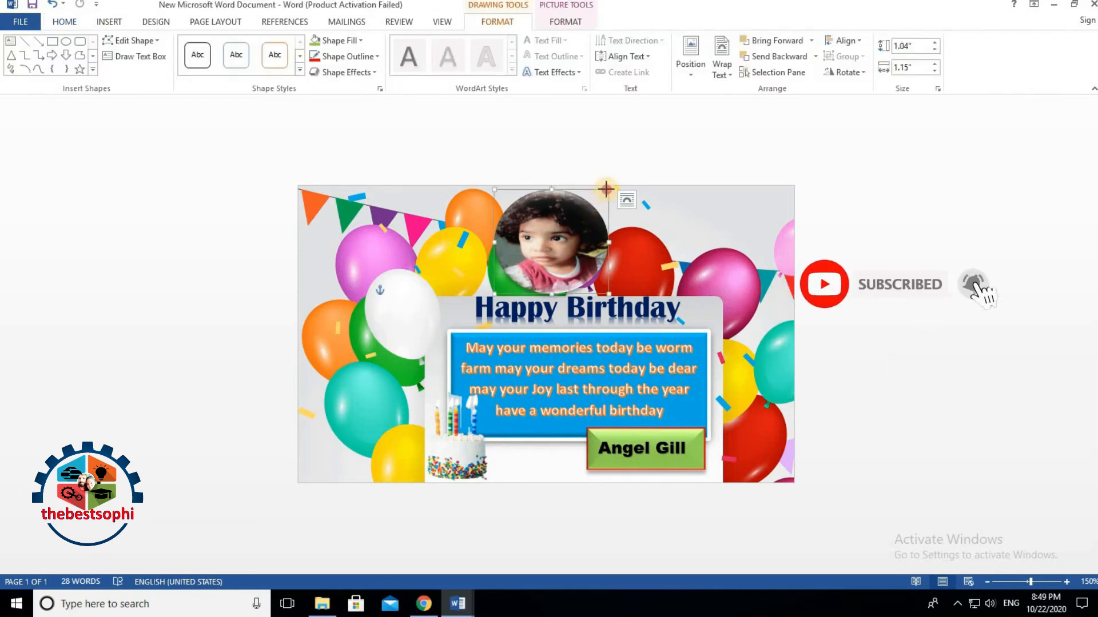
pyautogui.click(671, 230)
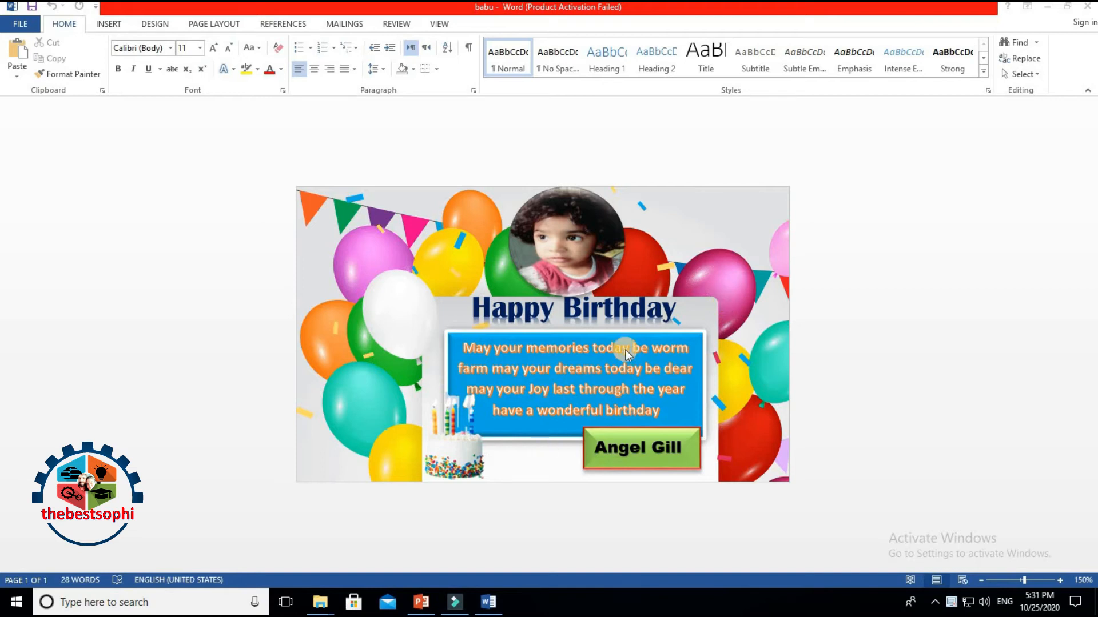
# Step: Set the page colour fill effect to the 062719a-Inline birthday-cake picture, replacing the balloons
pyautogui.click(156, 24)
pyautogui.click(1007, 72)
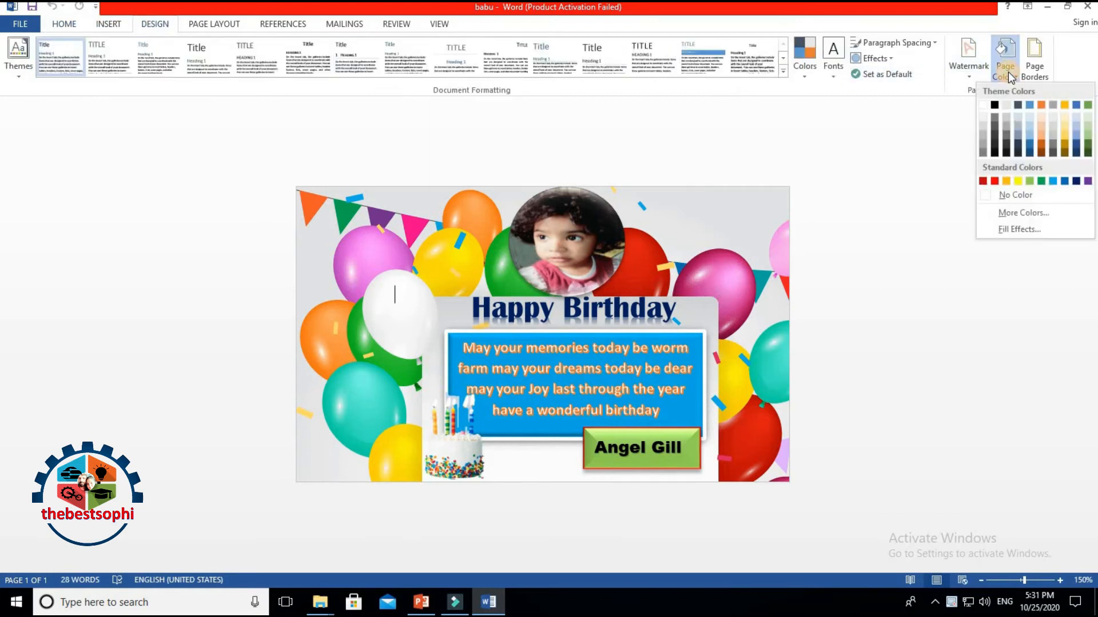
pyautogui.click(1017, 229)
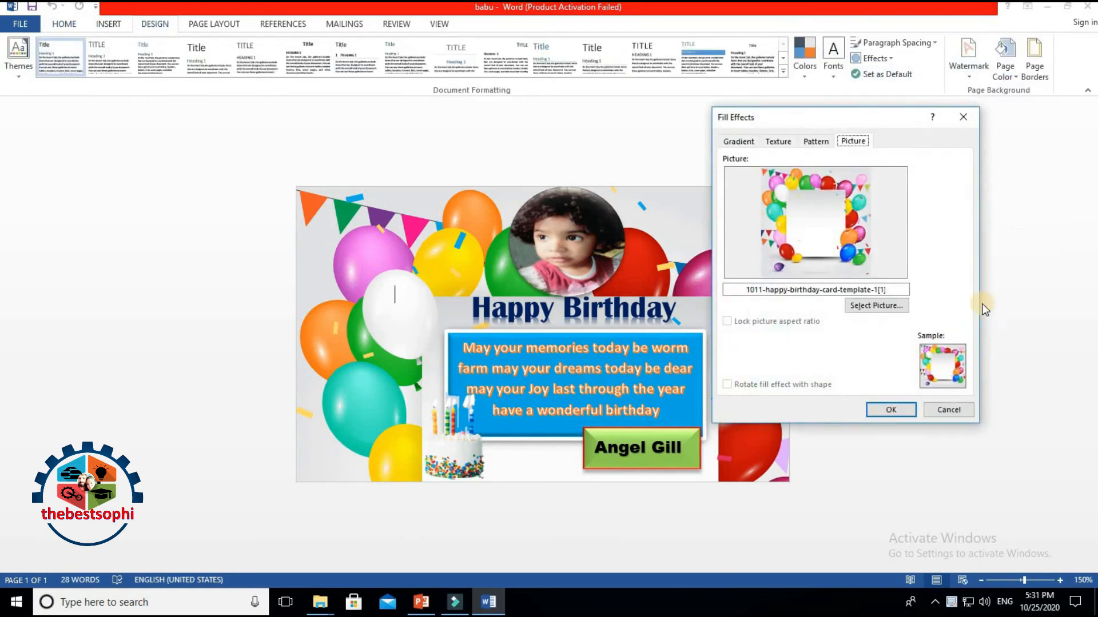
pyautogui.click(878, 305)
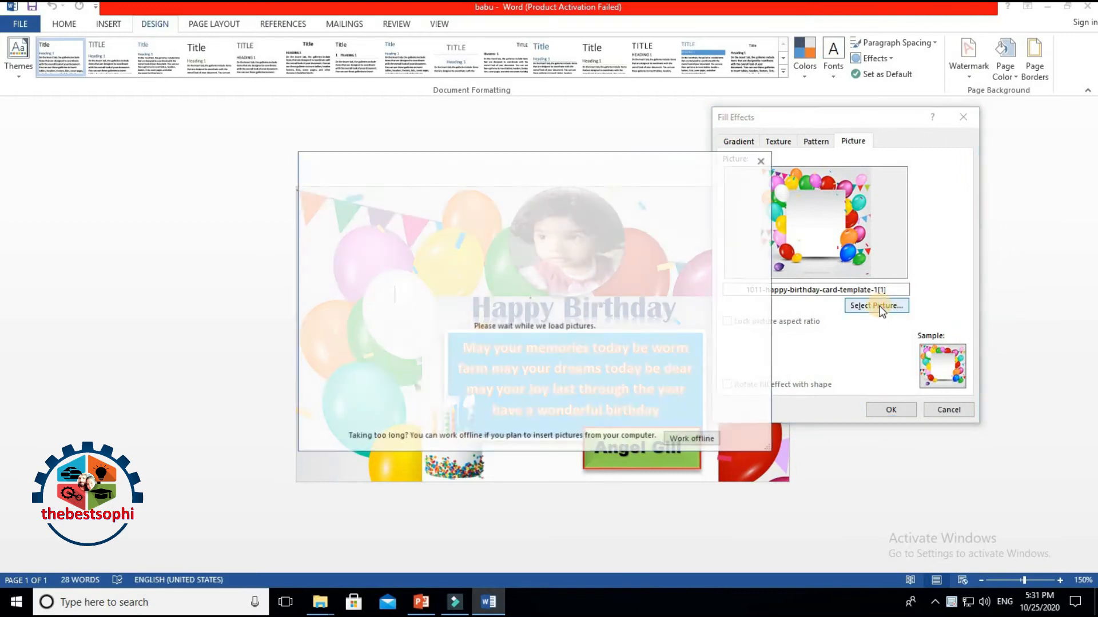
pyautogui.click(441, 244)
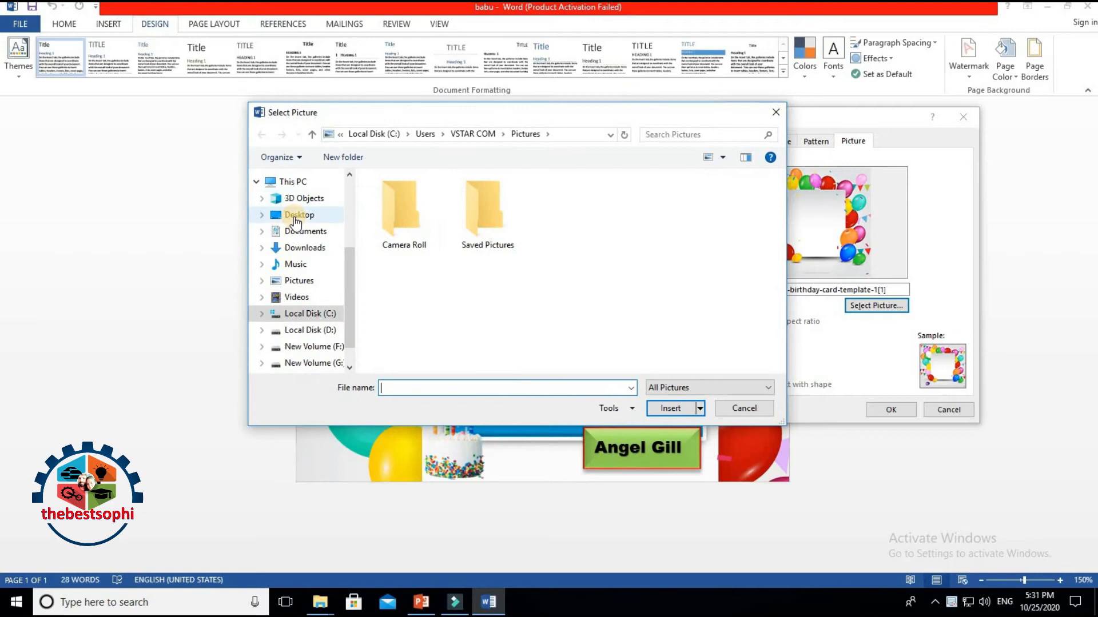
pyautogui.click(726, 326)
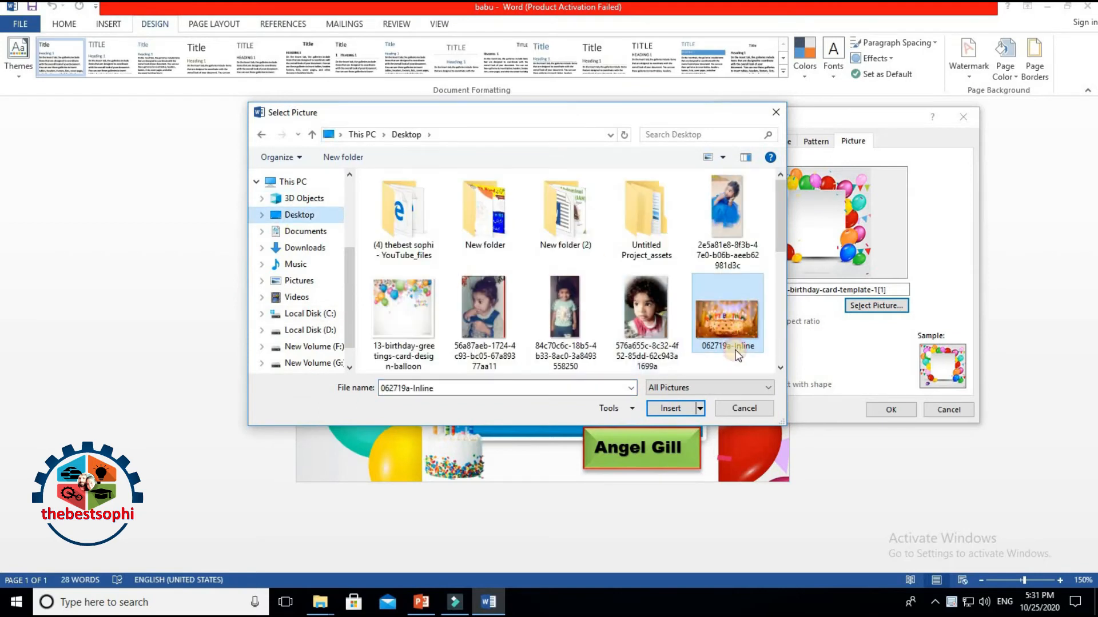
pyautogui.click(664, 407)
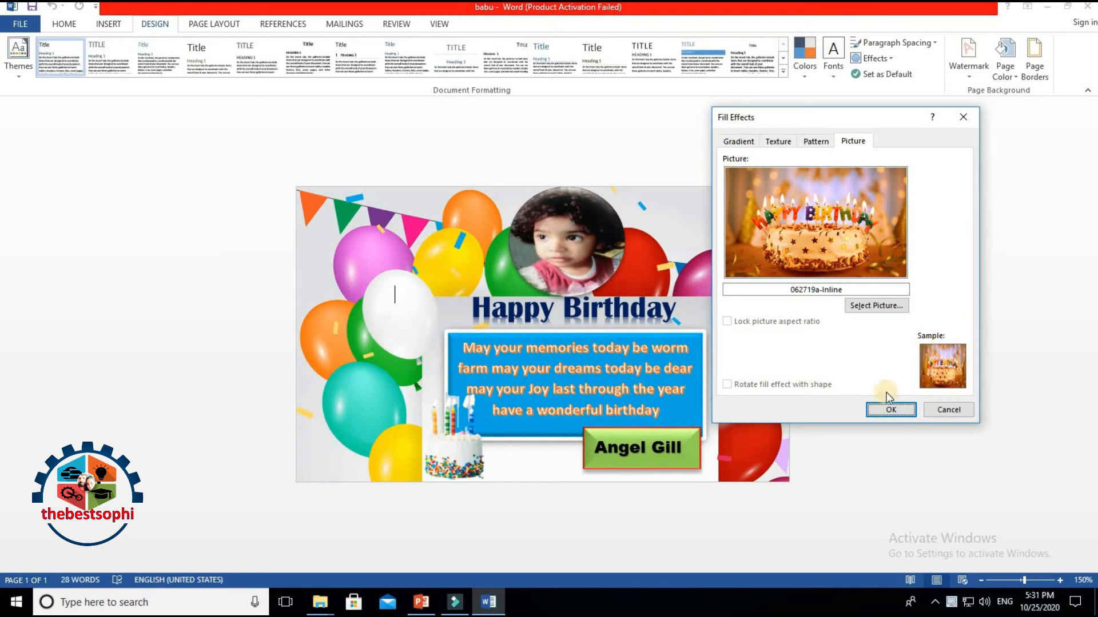
pyautogui.click(891, 409)
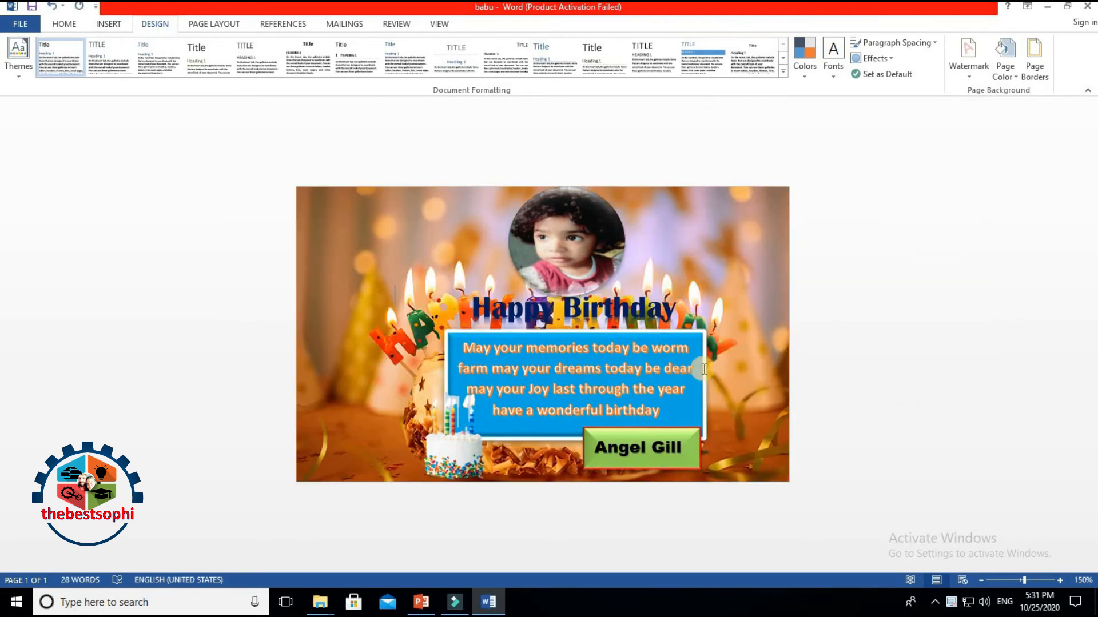
# Step: Move the green name box to the card's lower-right corner
pyautogui.click(698, 342)
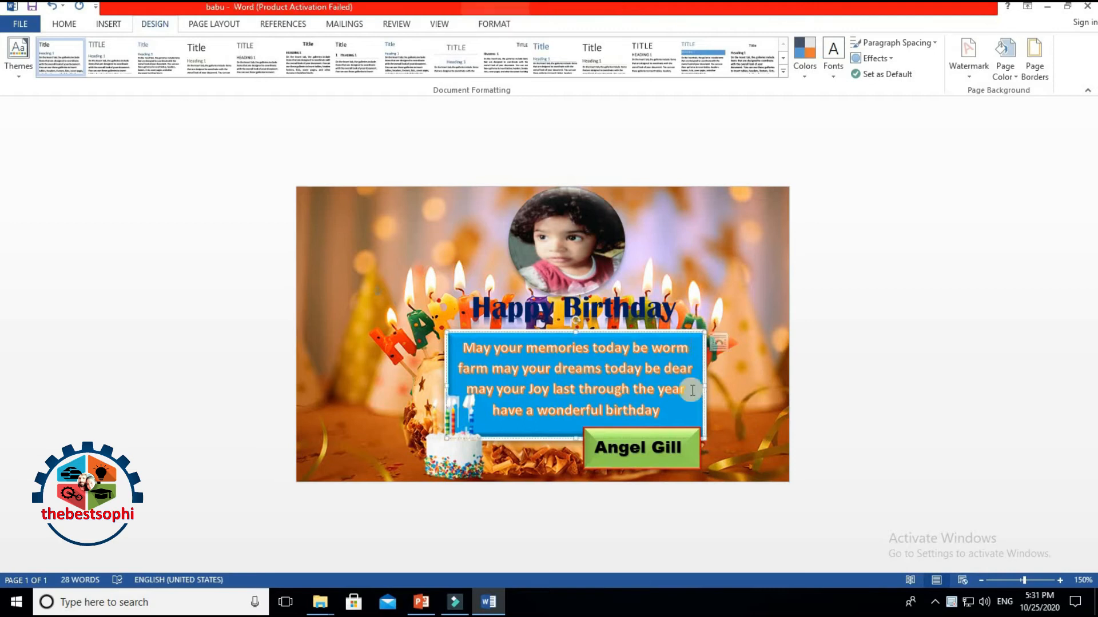
pyautogui.click(679, 430)
pyautogui.moveTo(679, 430); pyautogui.dragTo(757, 439)
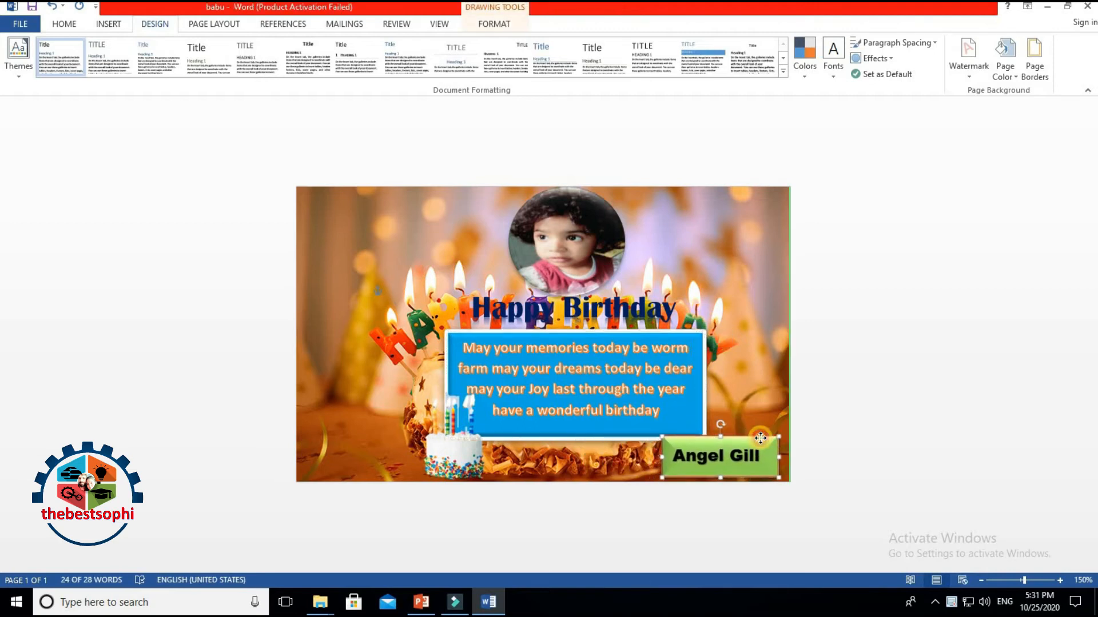
# Step: Reshape the blue wishes box into a tall column along the card's left edge
pyautogui.click(708, 381)
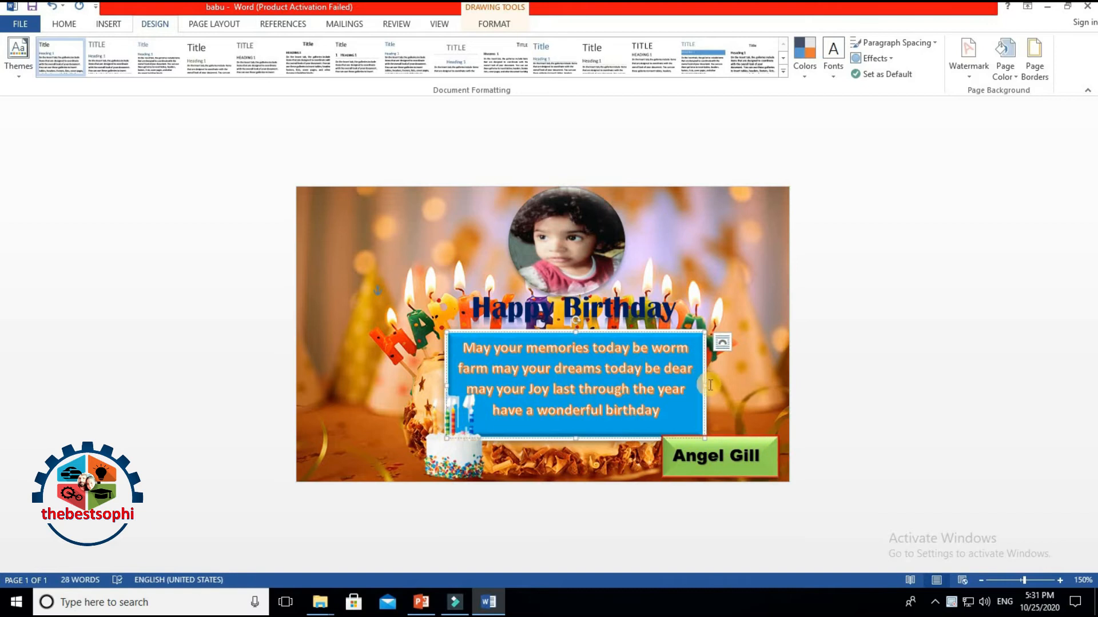
pyautogui.moveTo(694, 384); pyautogui.dragTo(544, 386)
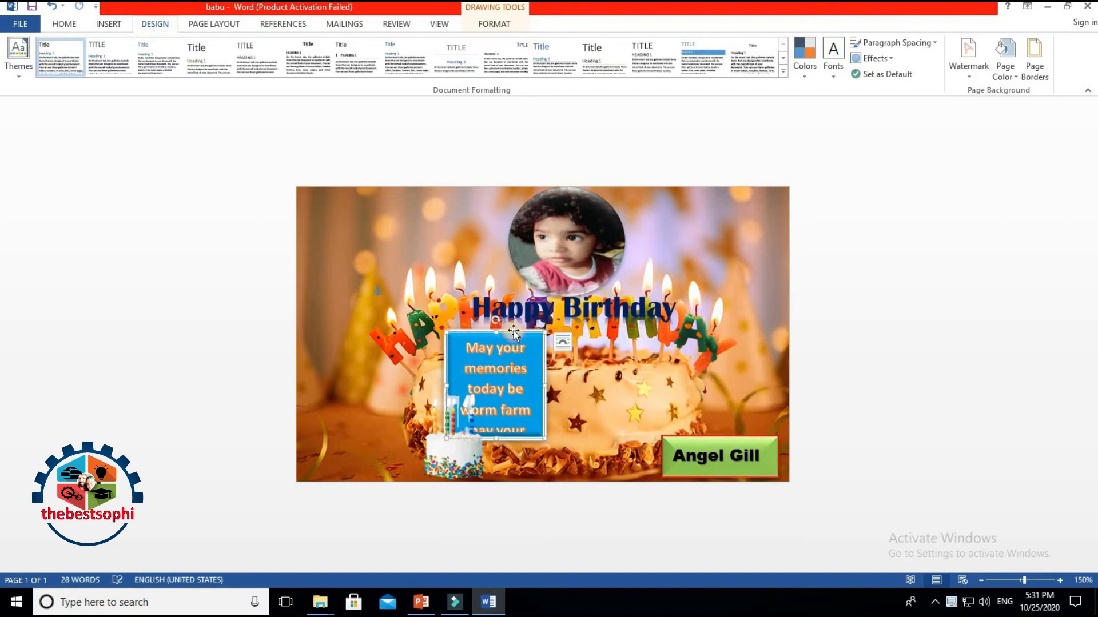
pyautogui.moveTo(381, 304); pyautogui.dragTo(359, 193)
pyautogui.moveTo(344, 307); pyautogui.dragTo(362, 474)
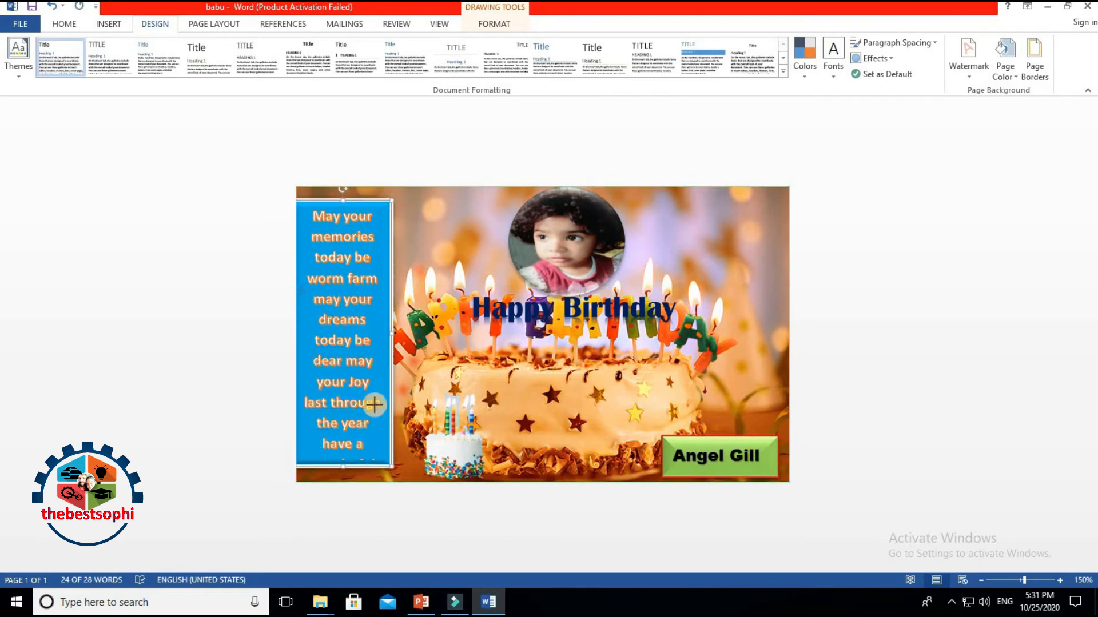
pyautogui.moveTo(392, 333); pyautogui.dragTo(468, 332)
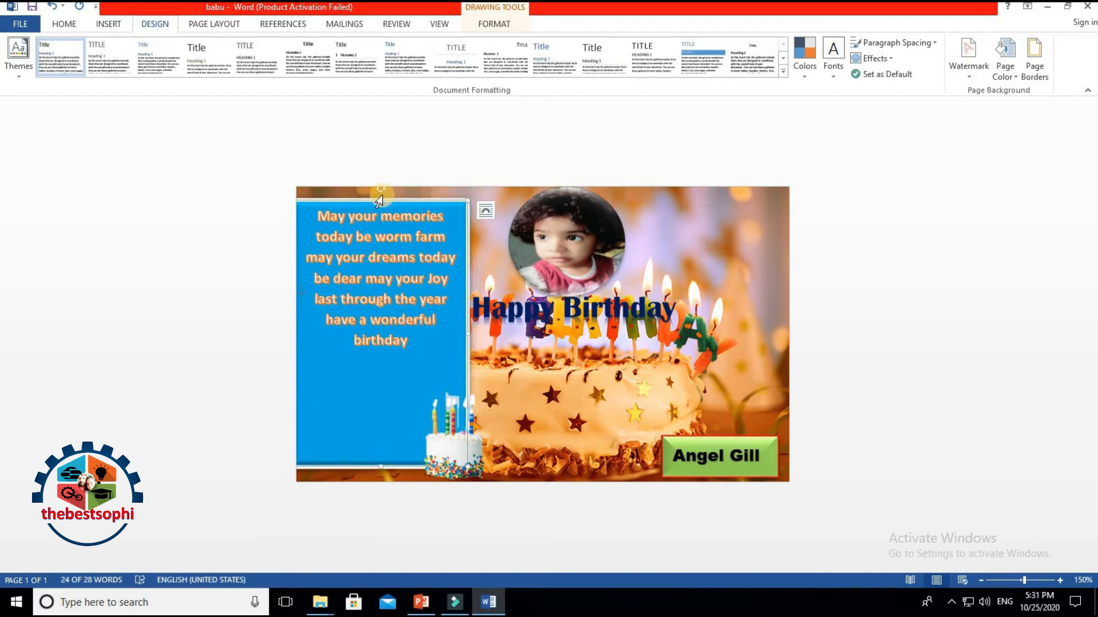
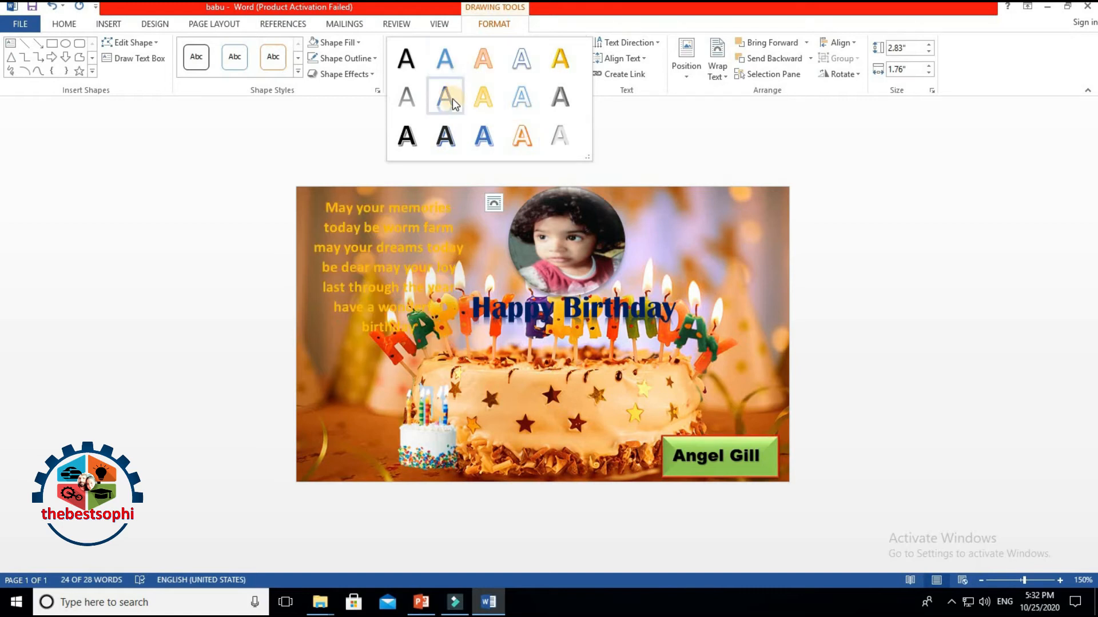
# Step: Give the poem the Hard Shadow WordArt style with dark blue text fill and outline
pyautogui.click(409, 137)
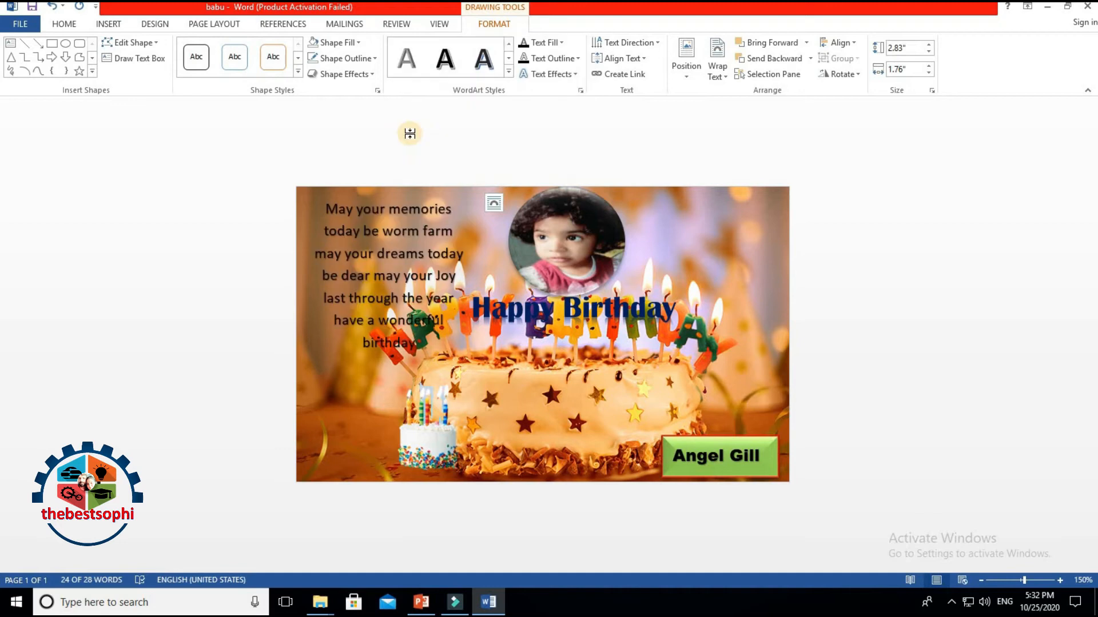
pyautogui.click(551, 44)
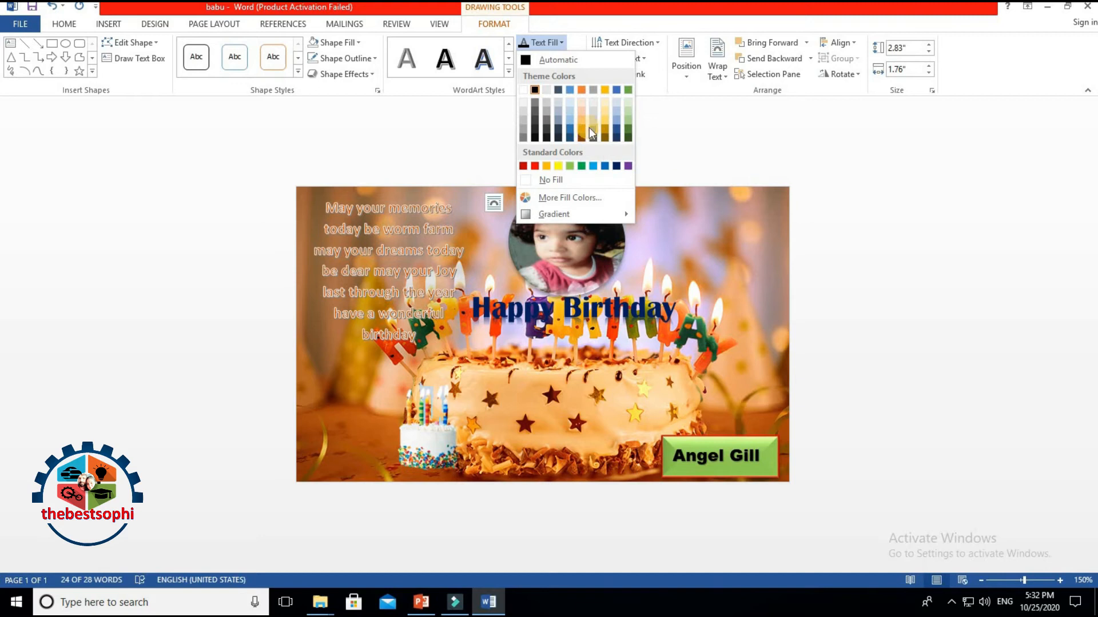
pyautogui.click(616, 166)
pyautogui.click(554, 58)
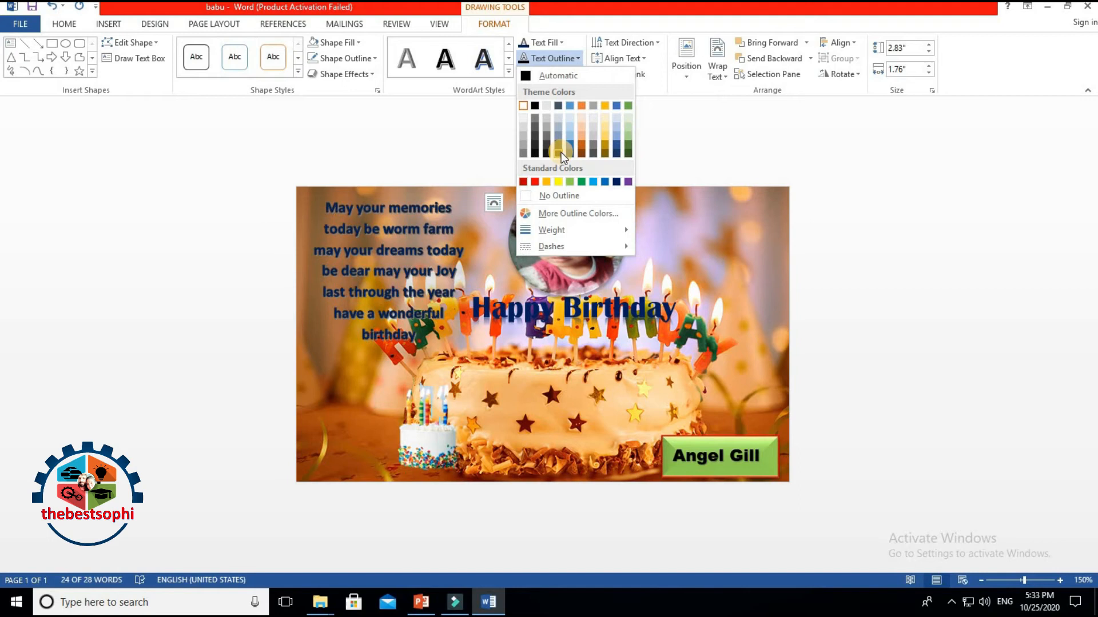
pyautogui.click(617, 183)
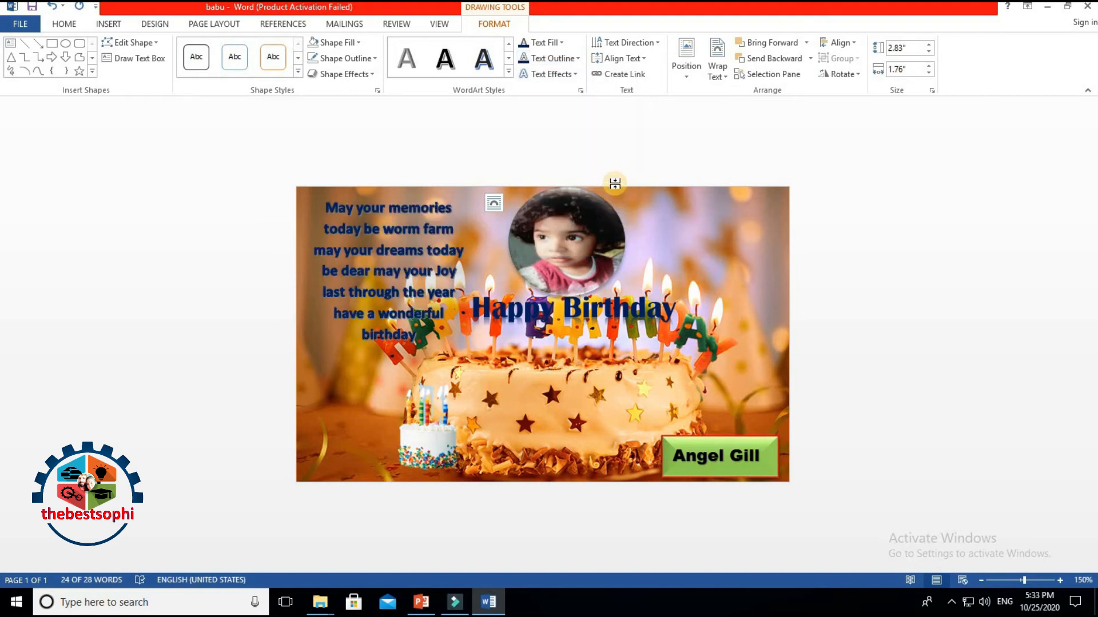
pyautogui.click(551, 60)
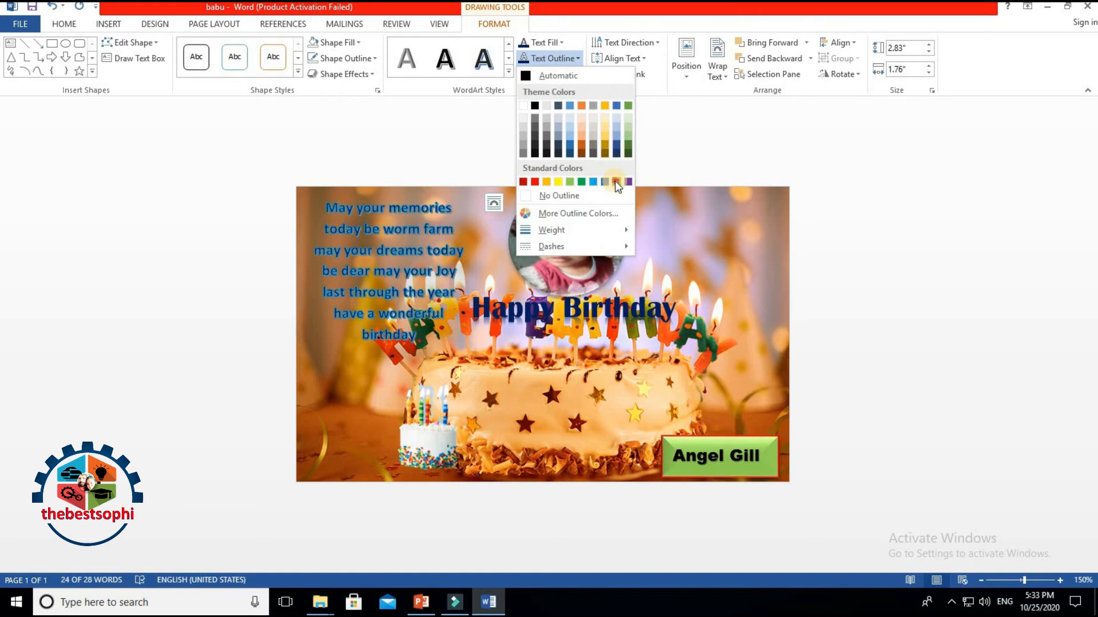
pyautogui.click(373, 308)
# Step: Clear the poem's highlight and select the whole poem text, from 'May' to the end
pyautogui.click(377, 471)
pyautogui.click(333, 210)
pyautogui.moveTo(335, 211); pyautogui.dragTo(419, 457)
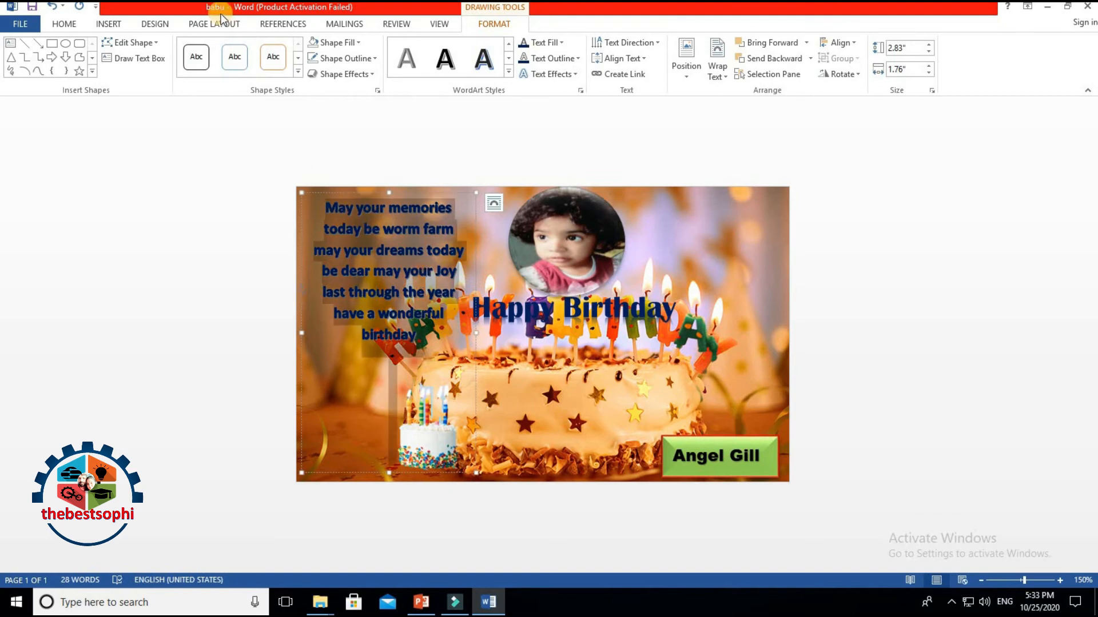
pyautogui.click(51, 21)
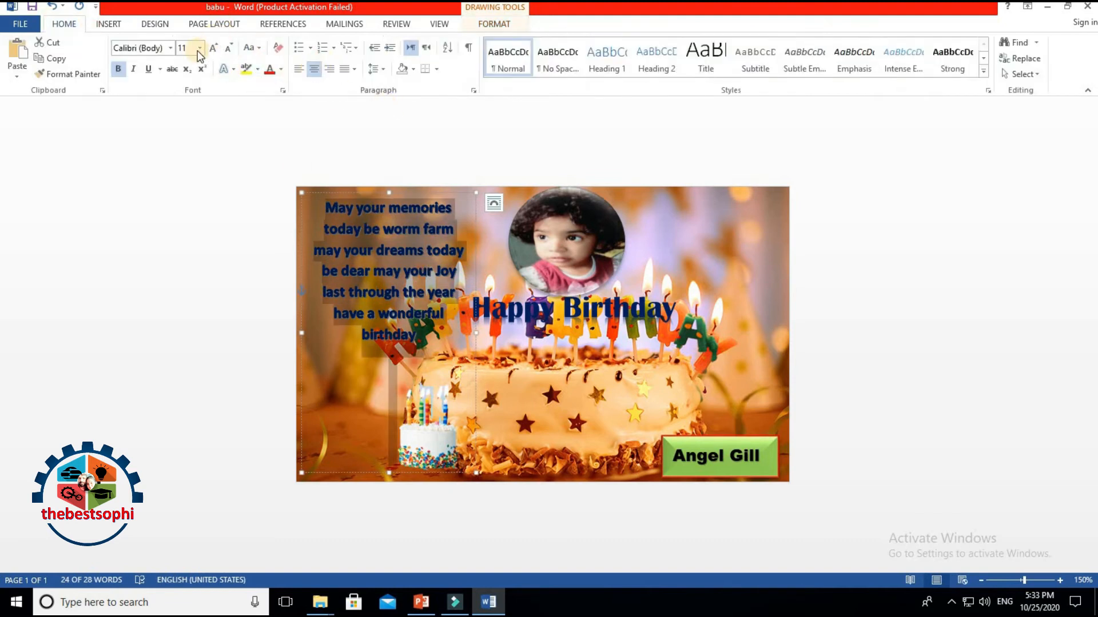
# Step: Set the poem in Arial Unicode MS, widen its line spacing, and narrow its text box
pyautogui.click(171, 49)
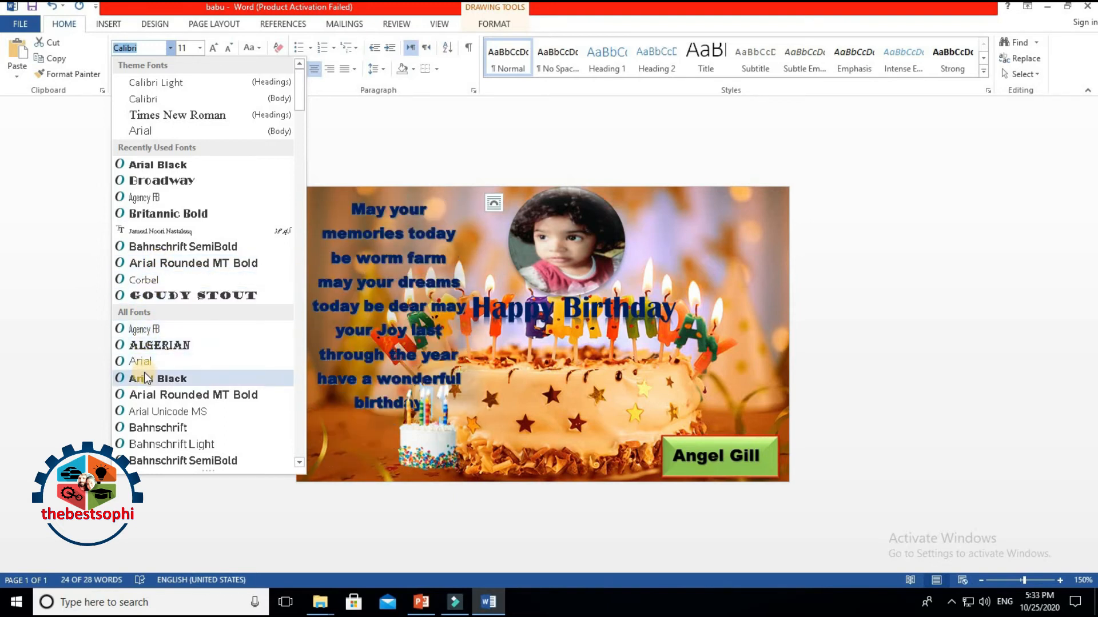
pyautogui.scroll(-1, 144, 379)
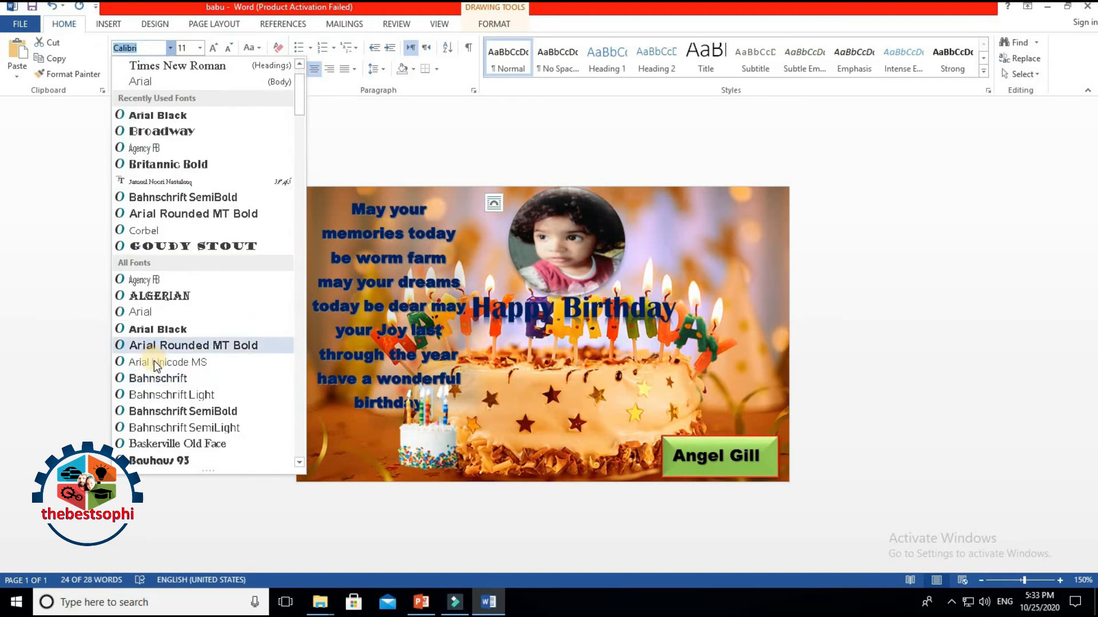
pyautogui.click(153, 362)
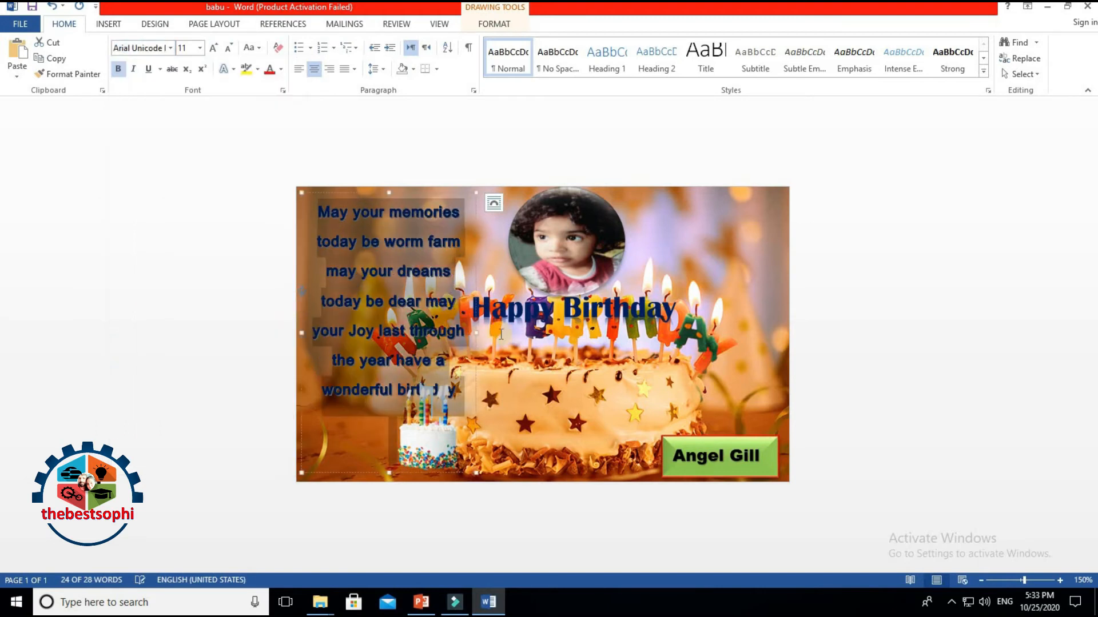
pyautogui.click(383, 73)
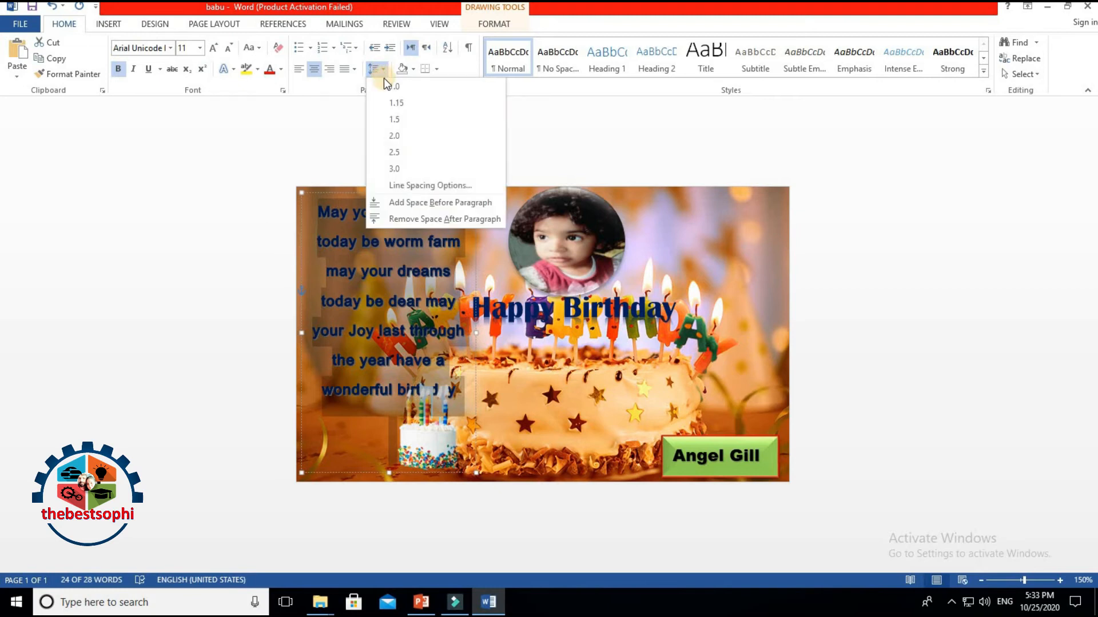
pyautogui.click(393, 108)
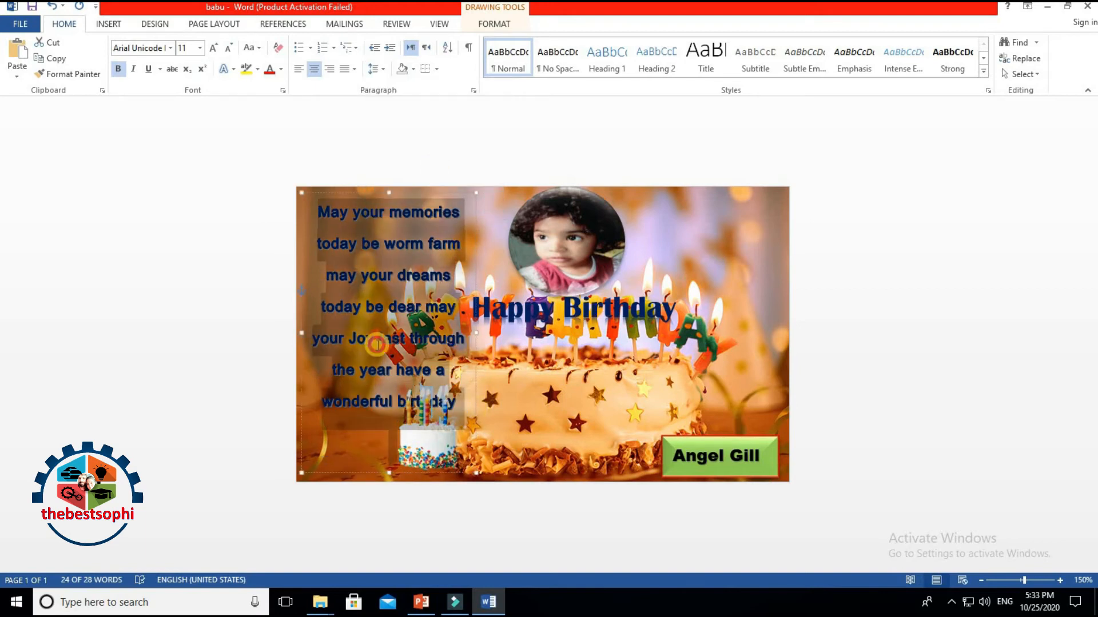
pyautogui.click(326, 341)
pyautogui.moveTo(468, 334)
pyautogui.mouseDown()
pyautogui.moveTo(439, 333)
pyautogui.moveTo(462, 332)
pyautogui.mouseUp()
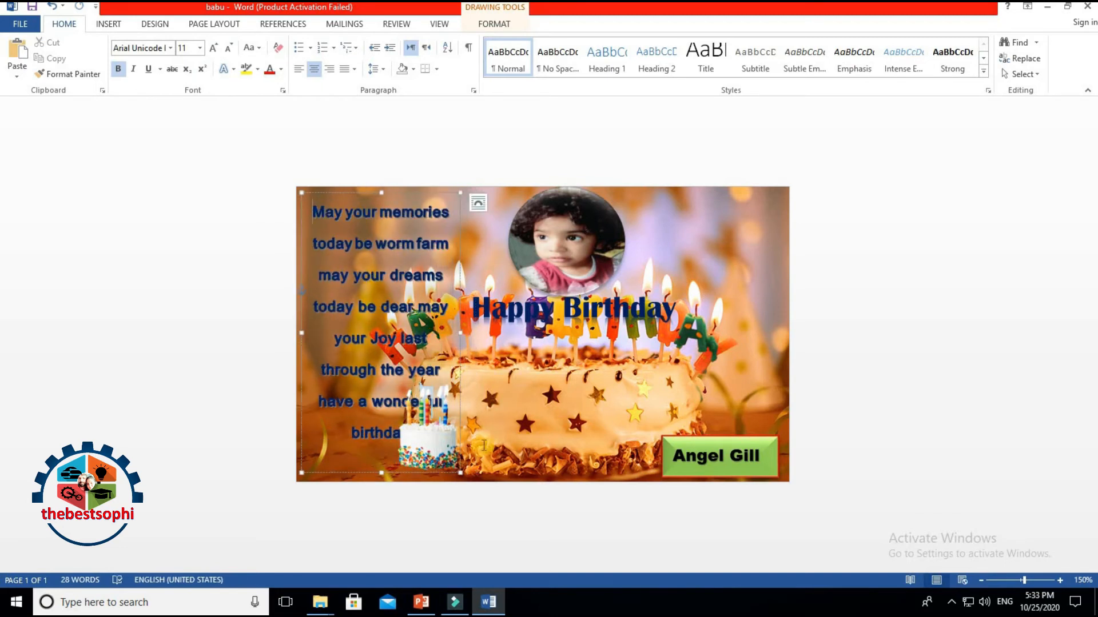
# Step: Delete the small cake picture
pyautogui.moveTo(448, 447); pyautogui.dragTo(584, 408)
pyautogui.moveTo(704, 346); pyautogui.dragTo(761, 435)
pyautogui.press('Delete')
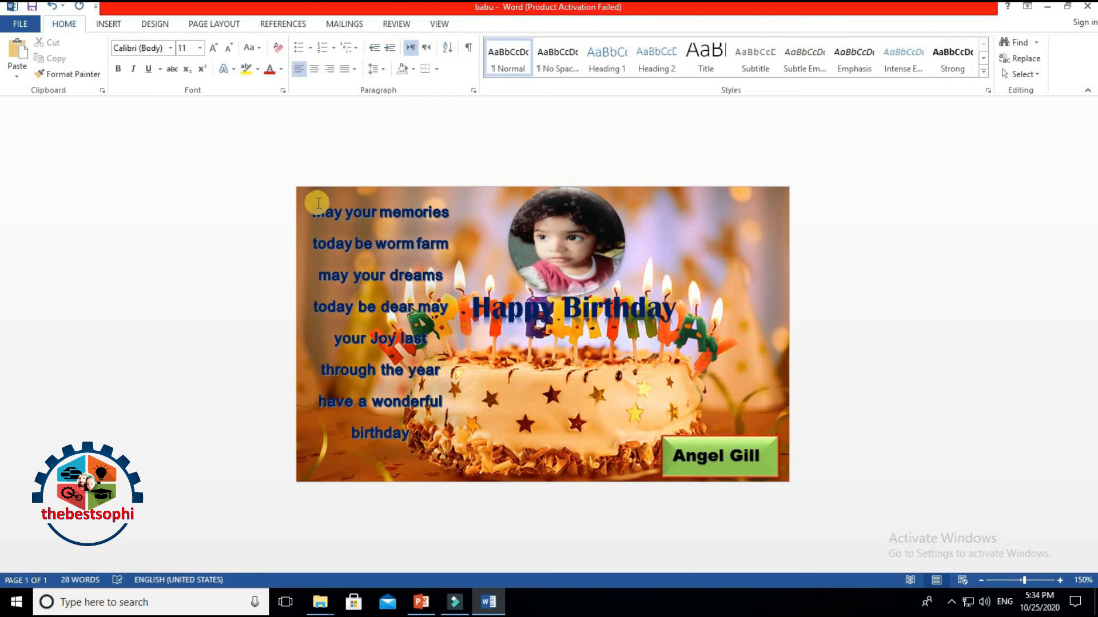
# Step: Return the poem to single line spacing and move the name box to the cake's middle
pyautogui.moveTo(314, 212); pyautogui.dragTo(395, 473)
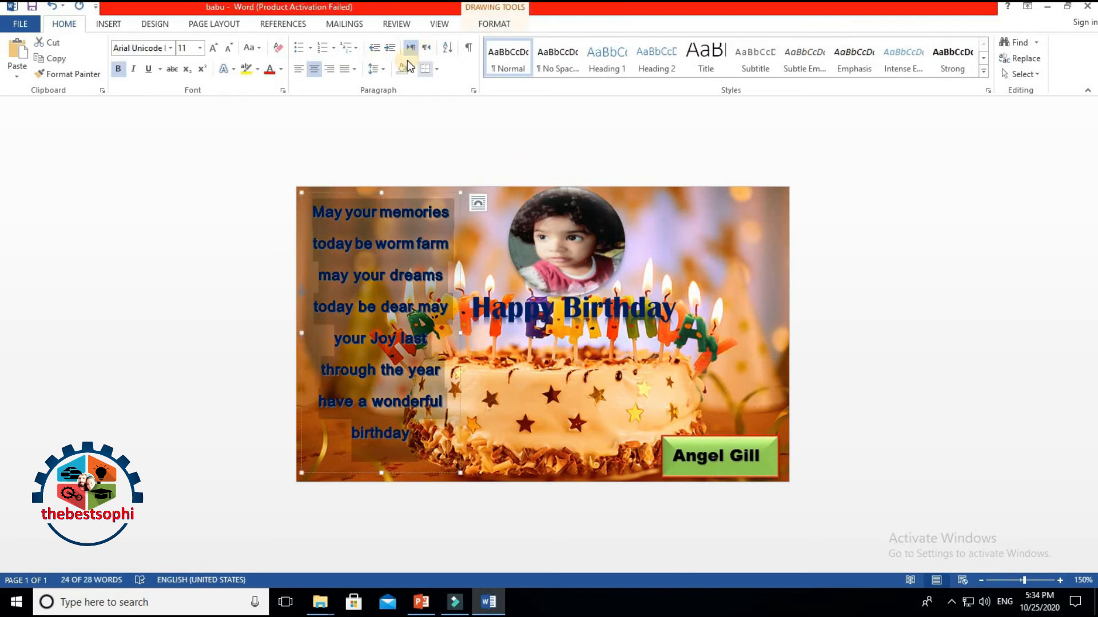
pyautogui.click(380, 70)
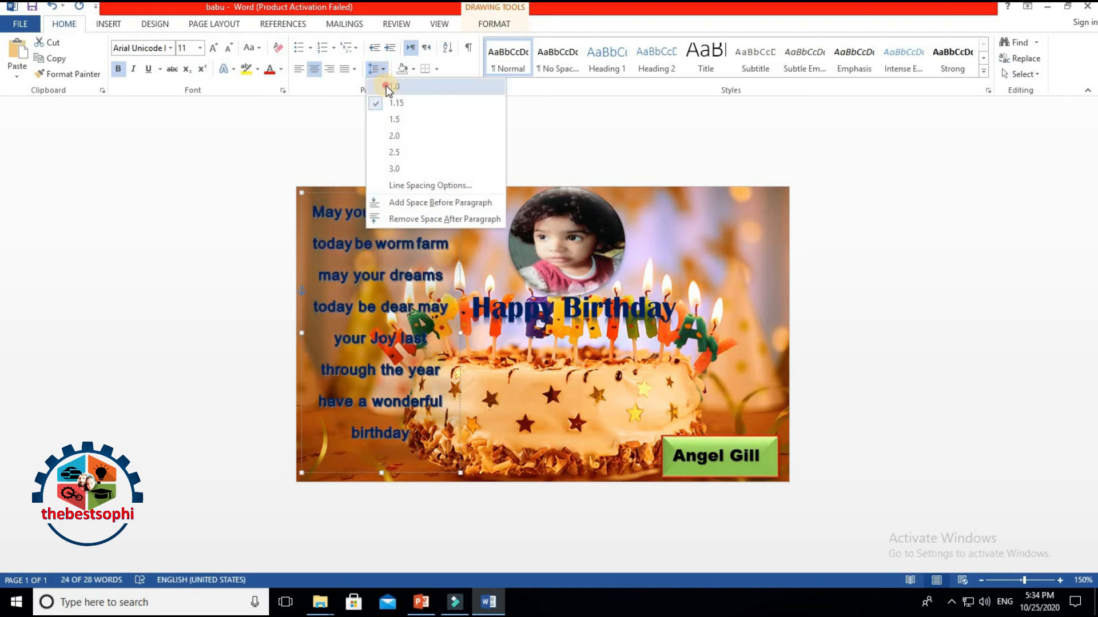
pyautogui.click(392, 101)
pyautogui.click(723, 455)
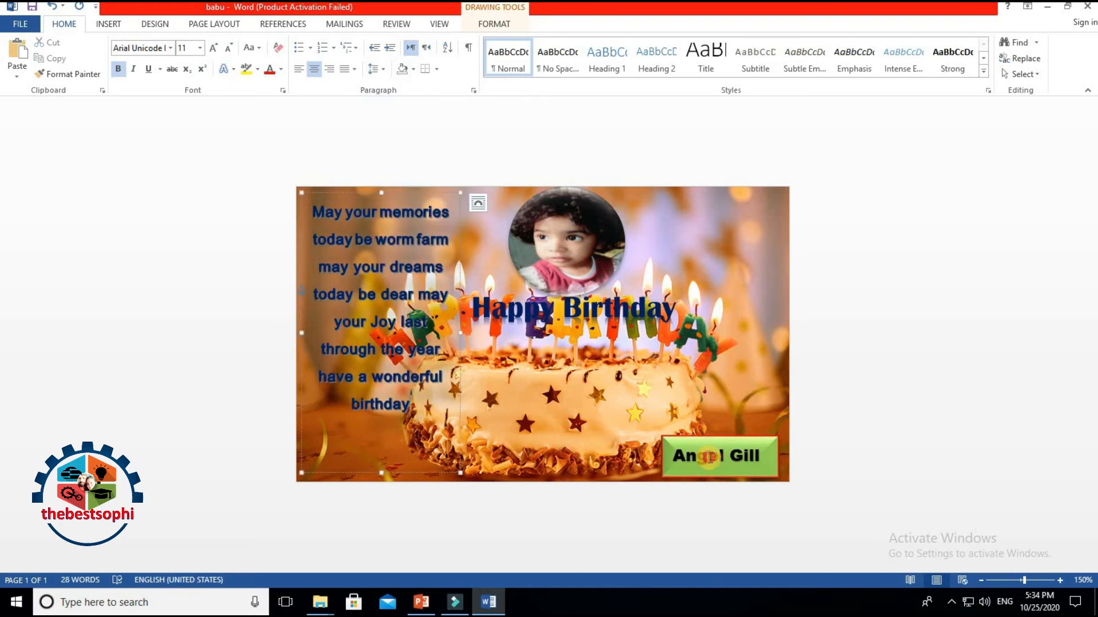
pyautogui.moveTo(755, 438); pyautogui.dragTo(599, 383)
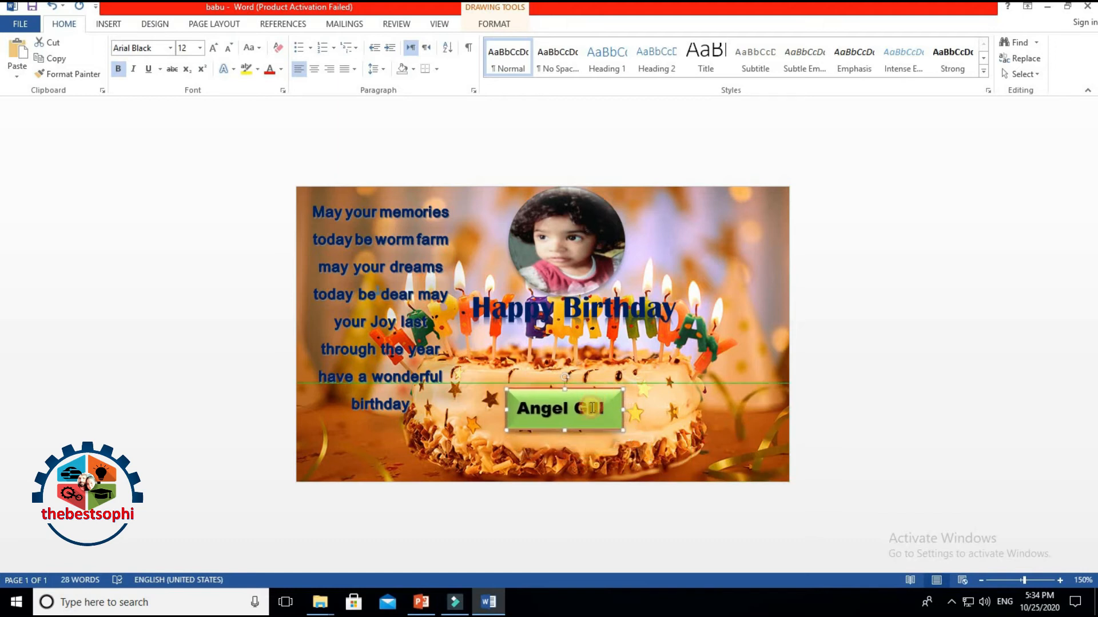
# Step: Remove the name box's green fill and grow the name's font to 22 pt
pyautogui.click(497, 24)
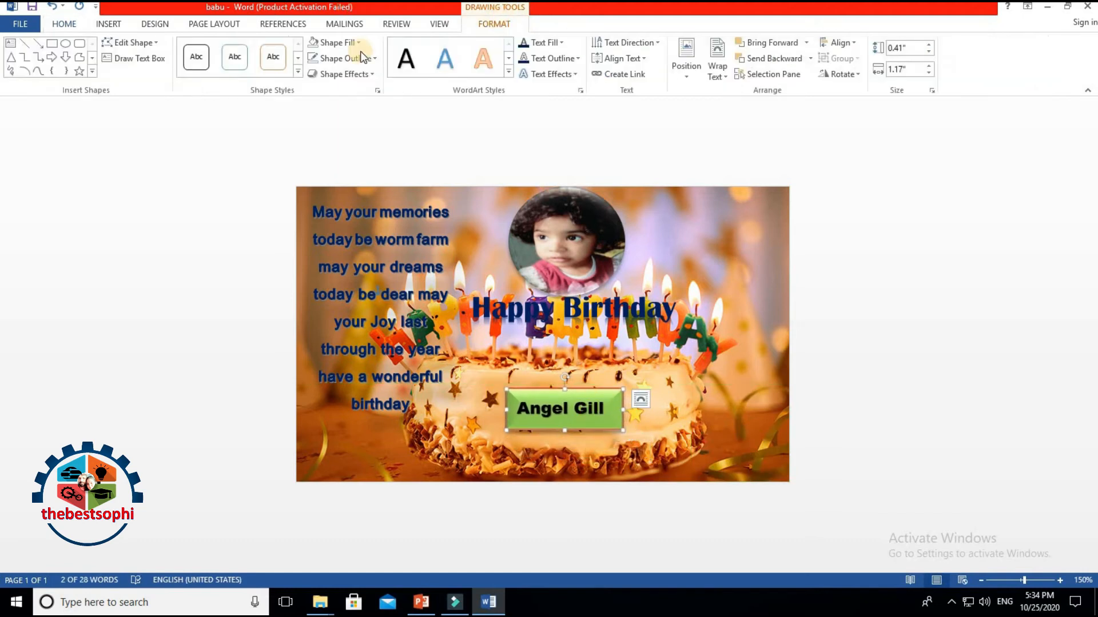
pyautogui.click(319, 44)
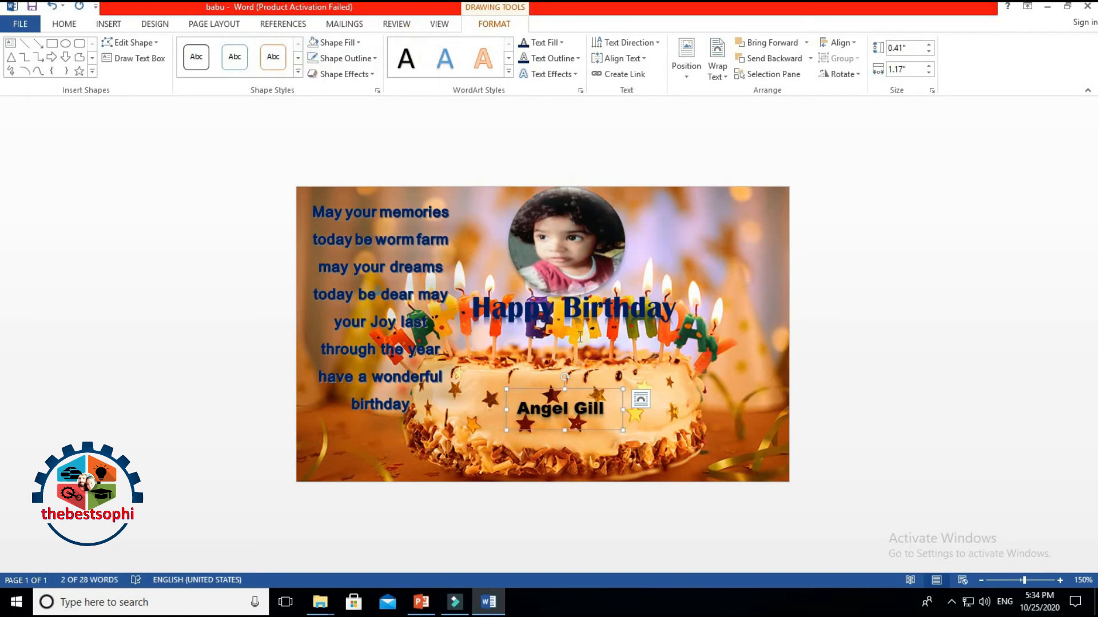
pyautogui.click(687, 445)
pyautogui.click(524, 411)
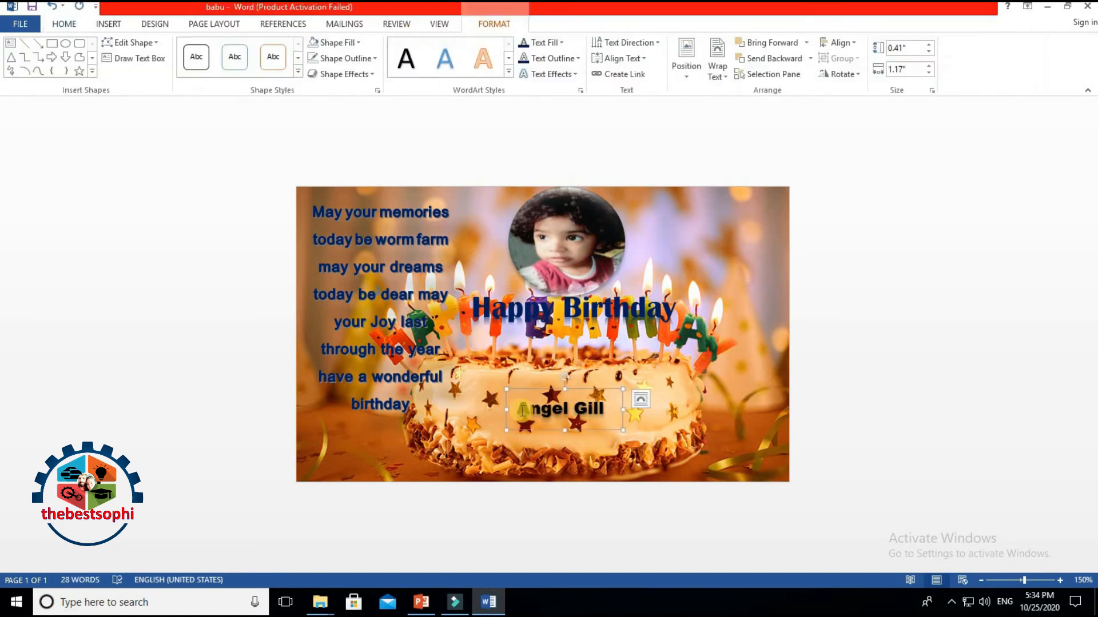
pyautogui.moveTo(518, 410); pyautogui.dragTo(622, 410)
pyautogui.click(64, 23)
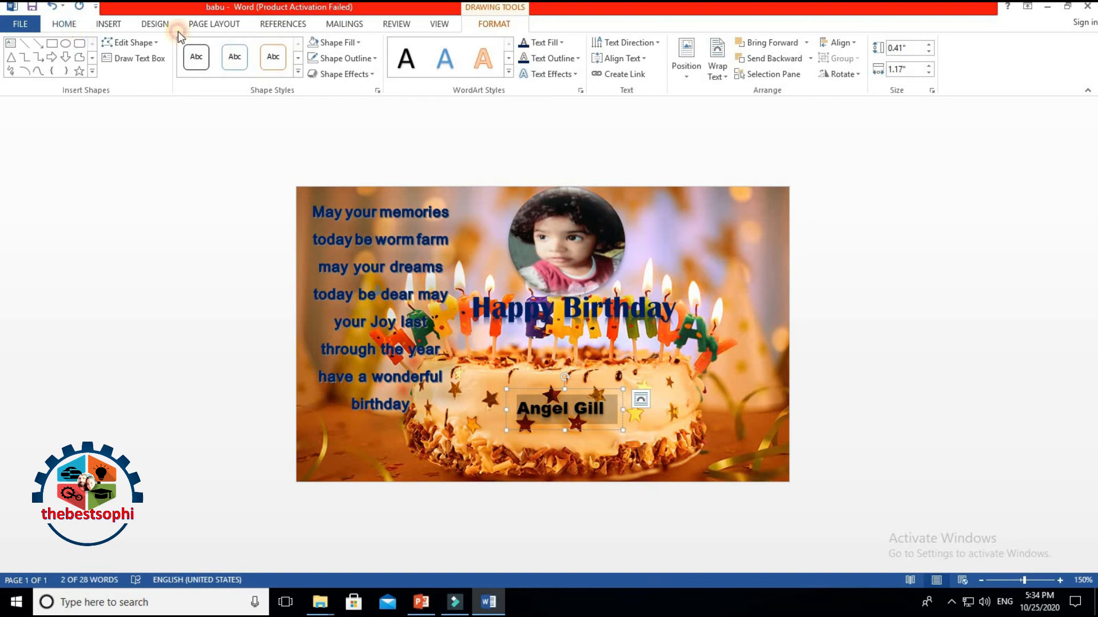
pyautogui.click(213, 49)
pyautogui.click(213, 49)
pyautogui.click(213, 49)
pyautogui.click(213, 49)
pyautogui.click(212, 50)
# Step: Widen, shift and heighten the name box so the name shows fully
pyautogui.moveTo(622, 410); pyautogui.dragTo(692, 410)
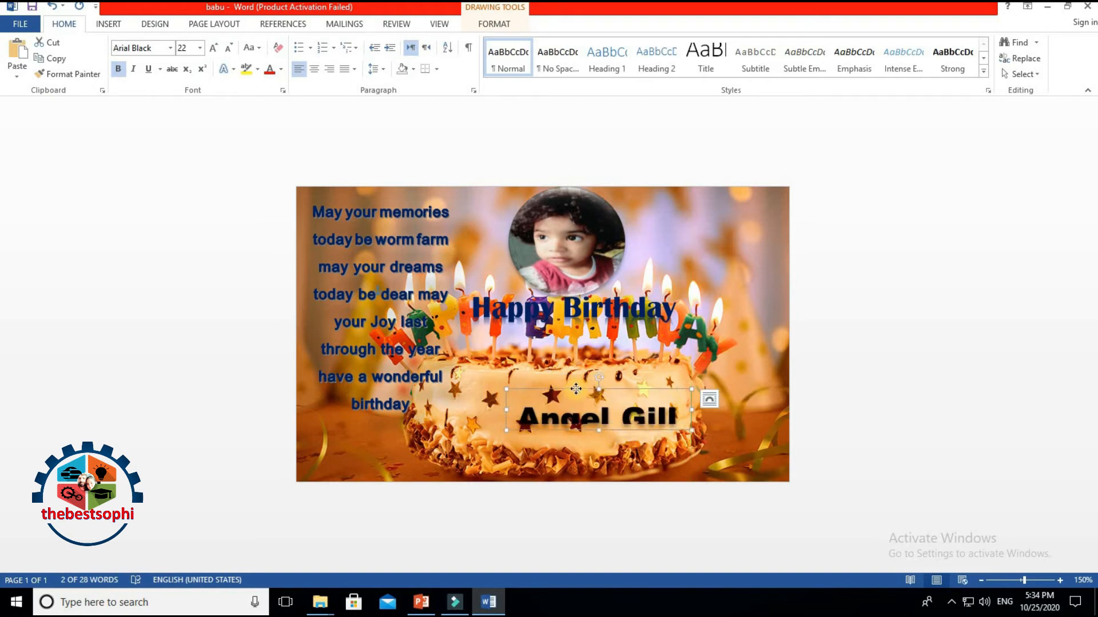
pyautogui.moveTo(576, 389); pyautogui.dragTo(551, 366)
pyautogui.moveTo(572, 408); pyautogui.dragTo(572, 453)
# Step: Add 'ic' to the first name, remove extra spaces, and fit the box on one line lower on the cake
pyautogui.click(585, 396)
pyautogui.write('ica')
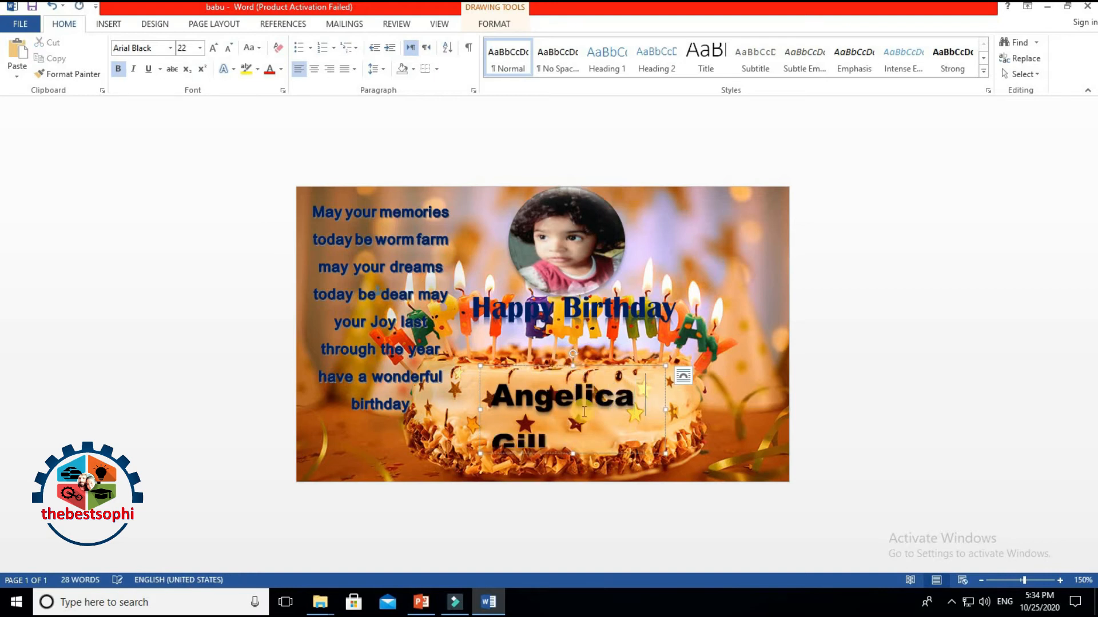
pyautogui.moveTo(666, 408); pyautogui.dragTo(736, 409)
pyautogui.moveTo(658, 368); pyautogui.dragTo(621, 385)
pyautogui.click(617, 420)
pyautogui.press('BackSpace')
pyautogui.press('BackSpace')
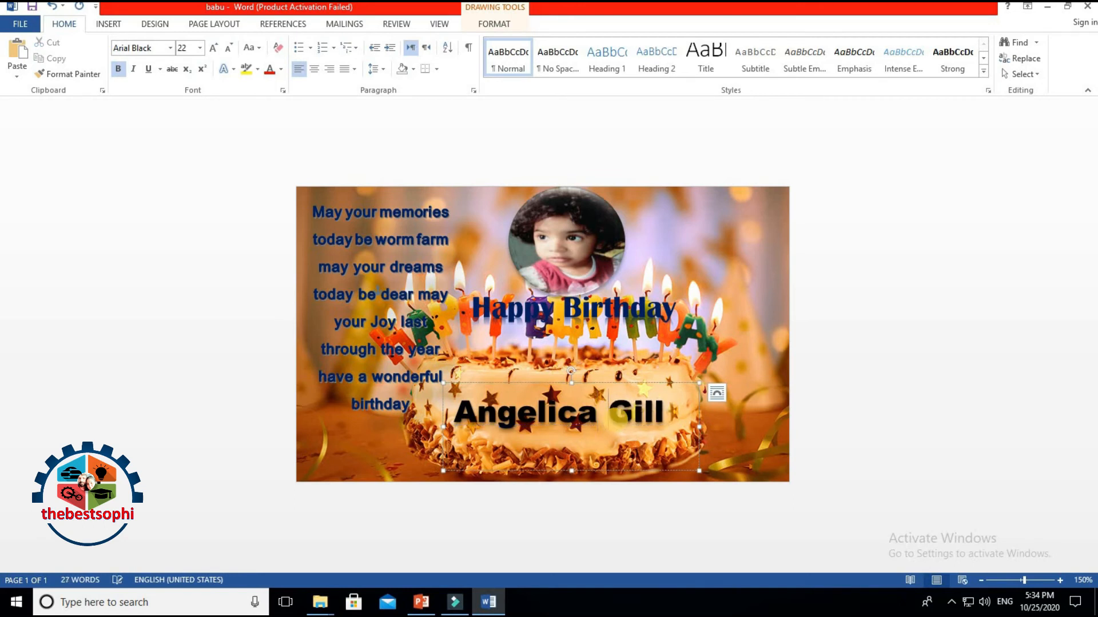
pyautogui.moveTo(554, 386)
pyautogui.mouseDown()
pyautogui.moveTo(560, 413)
pyautogui.moveTo(556, 398)
pyautogui.mouseUp()
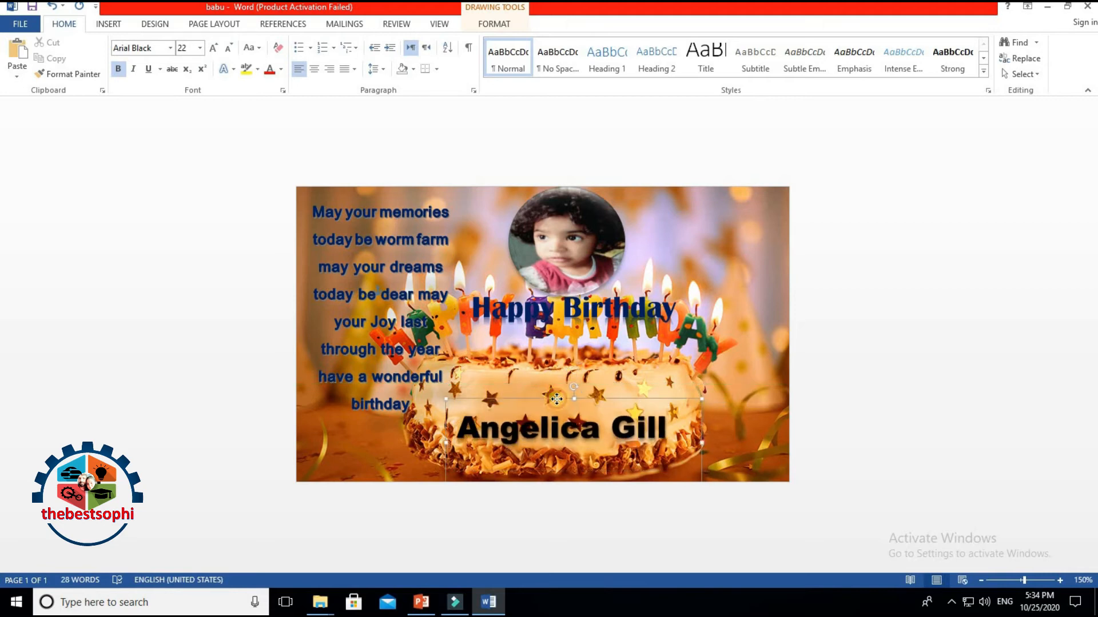
# Step: Apply the third Perspective shadow preset to the name text
pyautogui.click(482, 23)
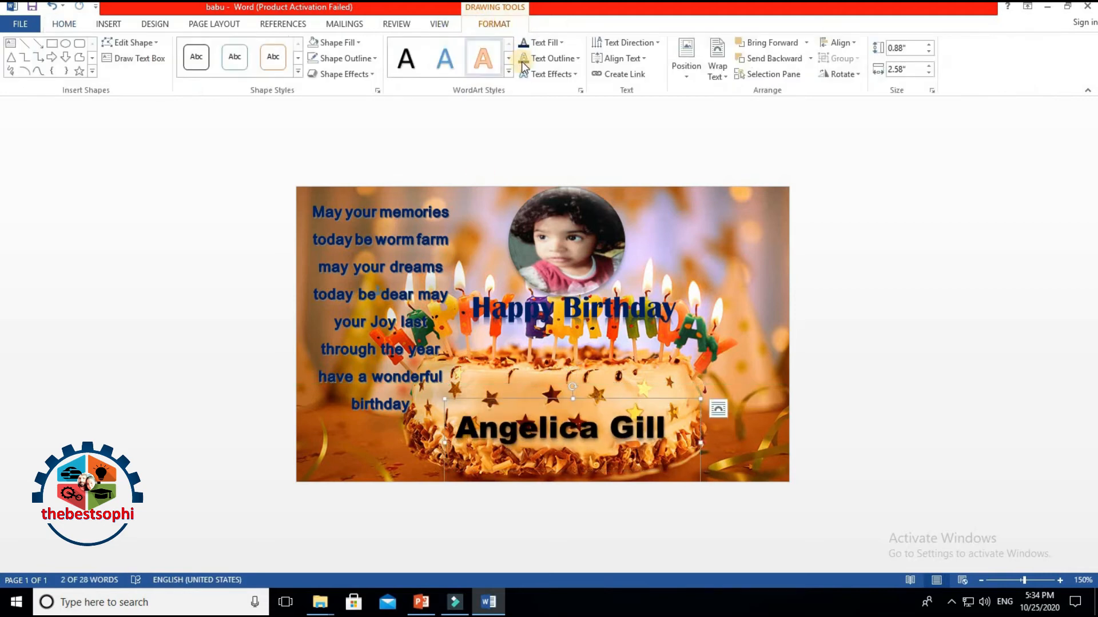
pyautogui.click(536, 75)
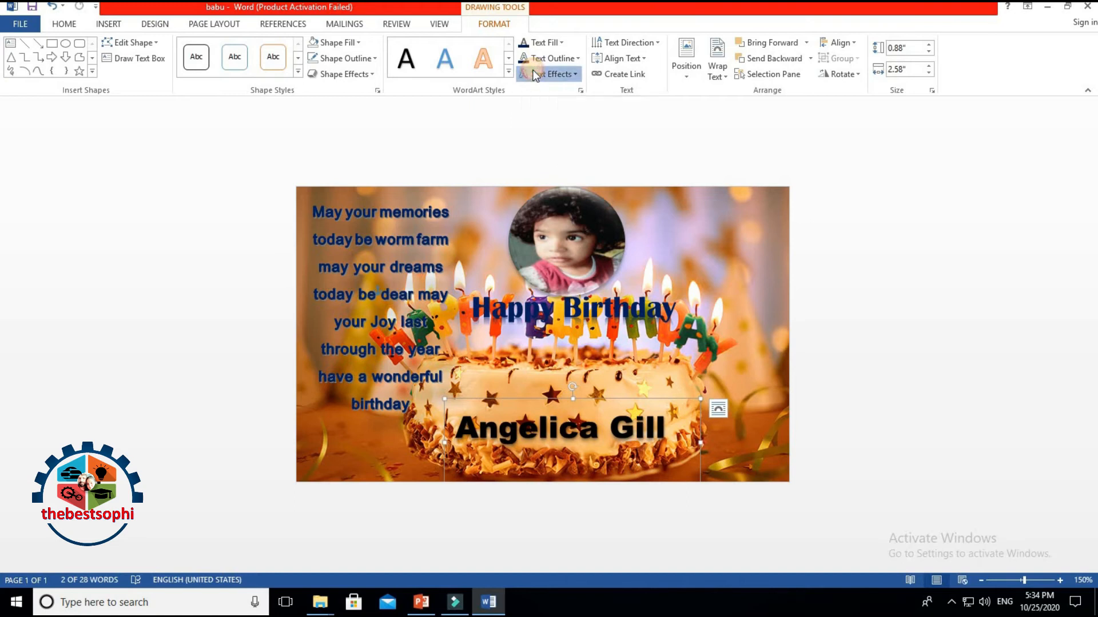
pyautogui.moveTo(551, 99)
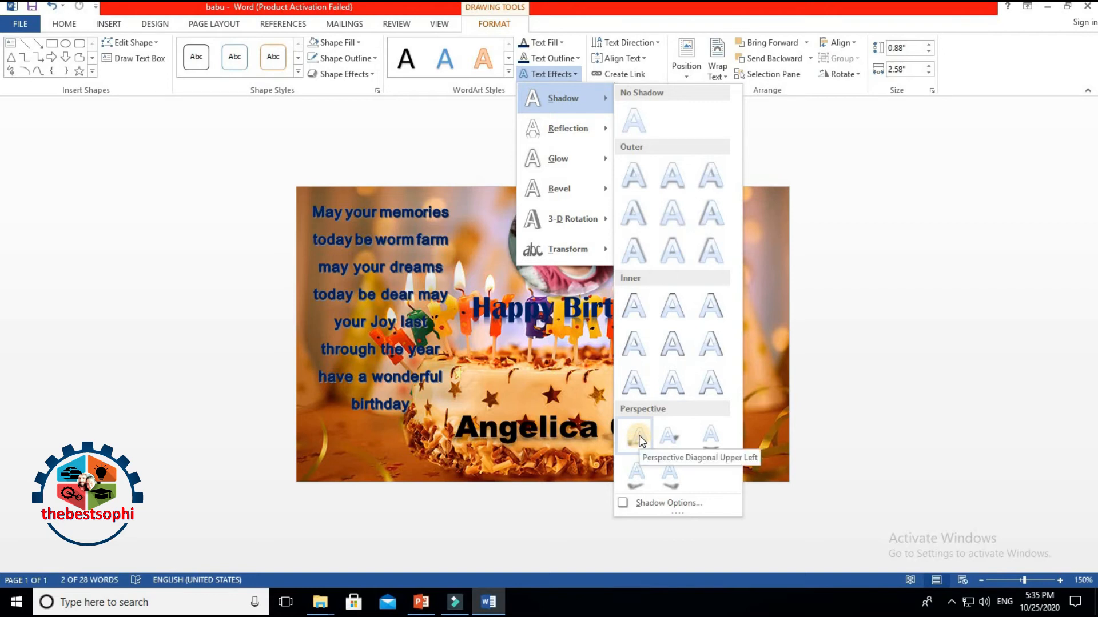
pyautogui.click(709, 437)
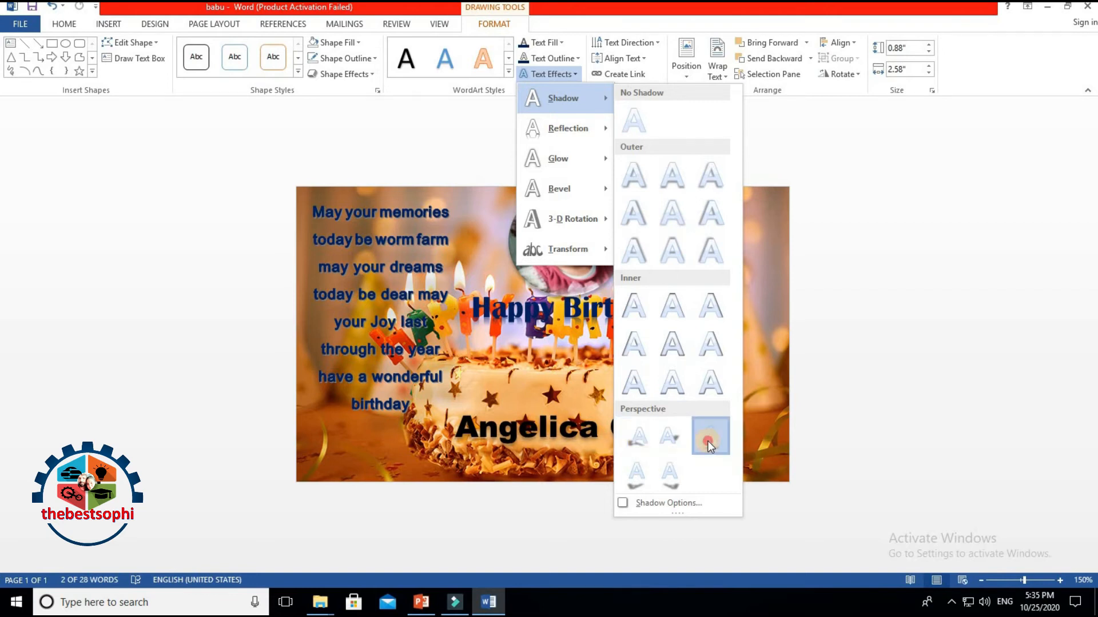
# Step: Move the name box up onto the cake and resize it to 2.35" × 0.65"
pyautogui.click(552, 418)
pyautogui.moveTo(607, 400); pyautogui.dragTo(620, 381)
pyautogui.moveTo(698, 380); pyautogui.dragTo(690, 379)
pyautogui.moveTo(573, 449); pyautogui.dragTo(573, 445)
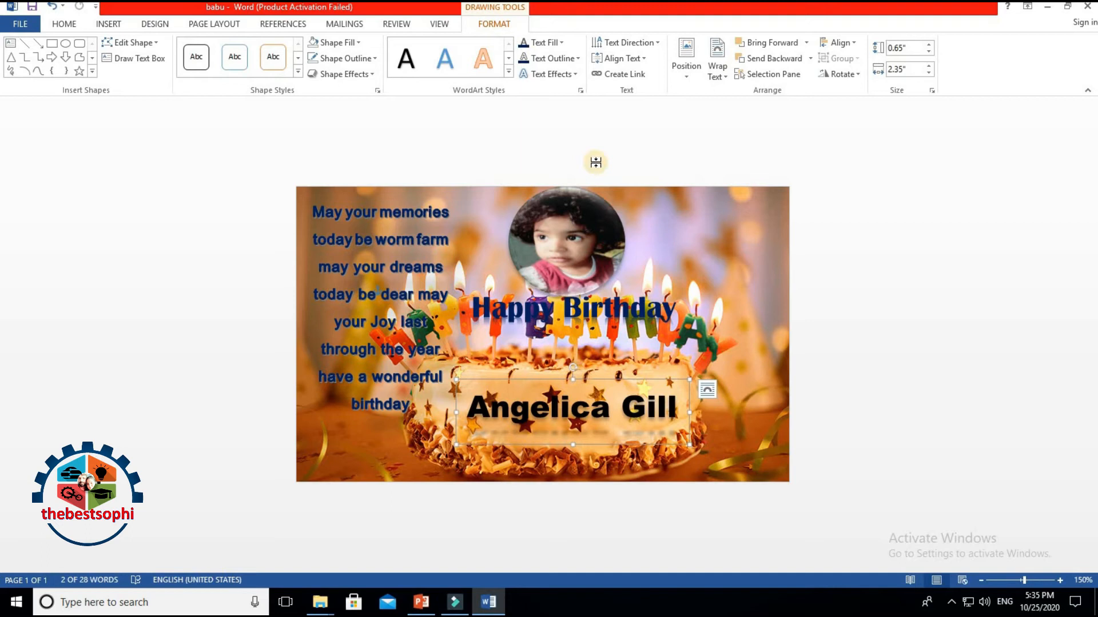
# Step: Apply a WordArt style to the name with gold text fill and gold outline
pyautogui.click(507, 70)
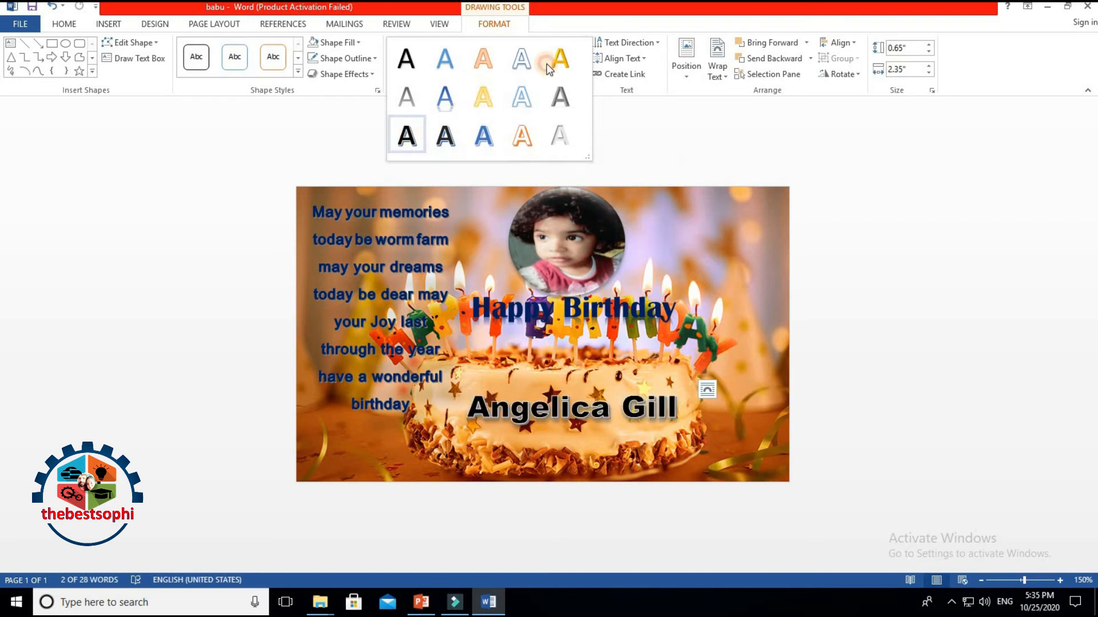
pyautogui.click(407, 133)
pyautogui.click(540, 43)
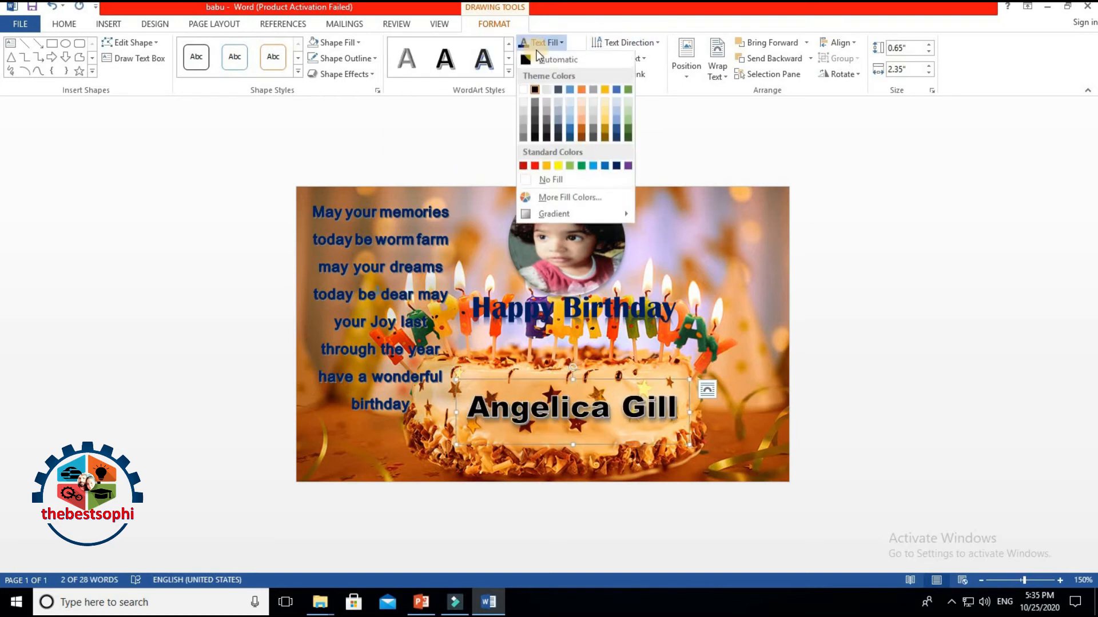
pyautogui.click(578, 136)
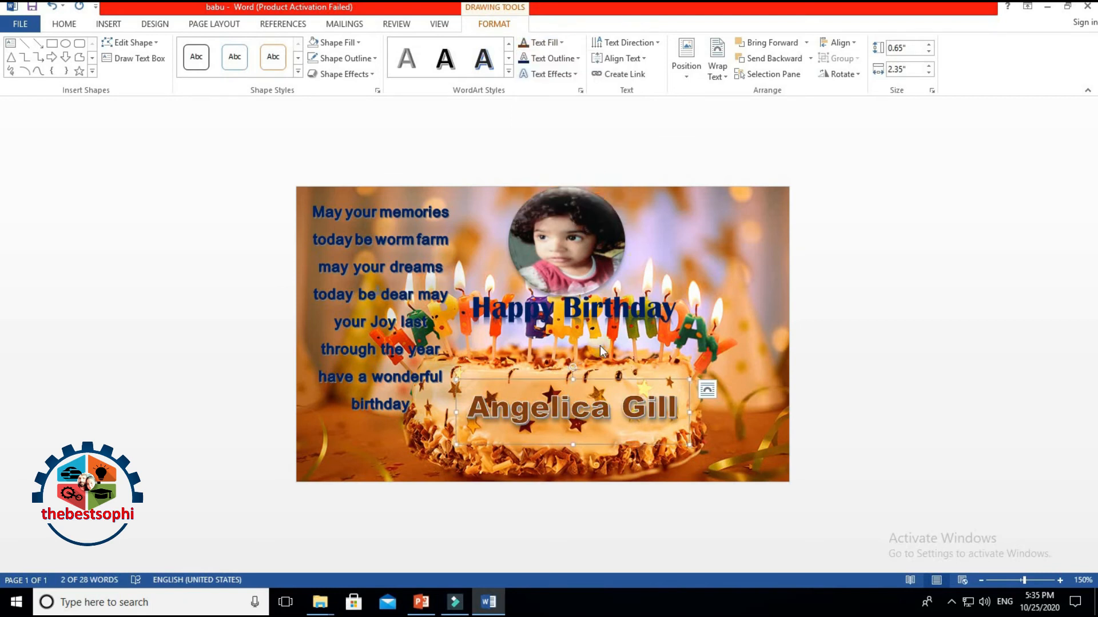
pyautogui.click(544, 58)
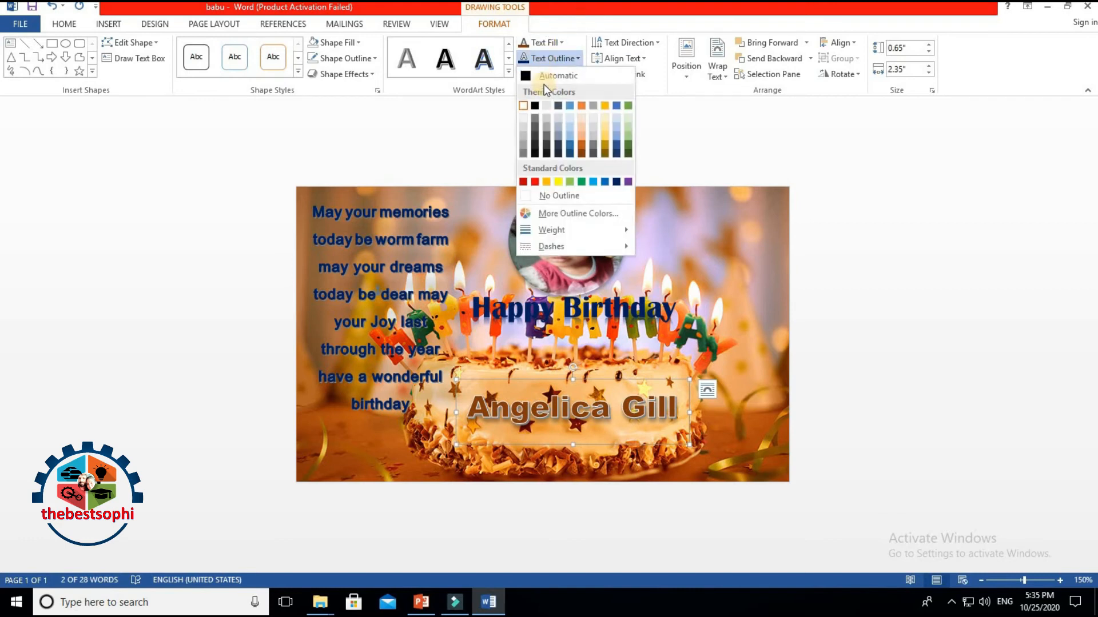
pyautogui.click(604, 136)
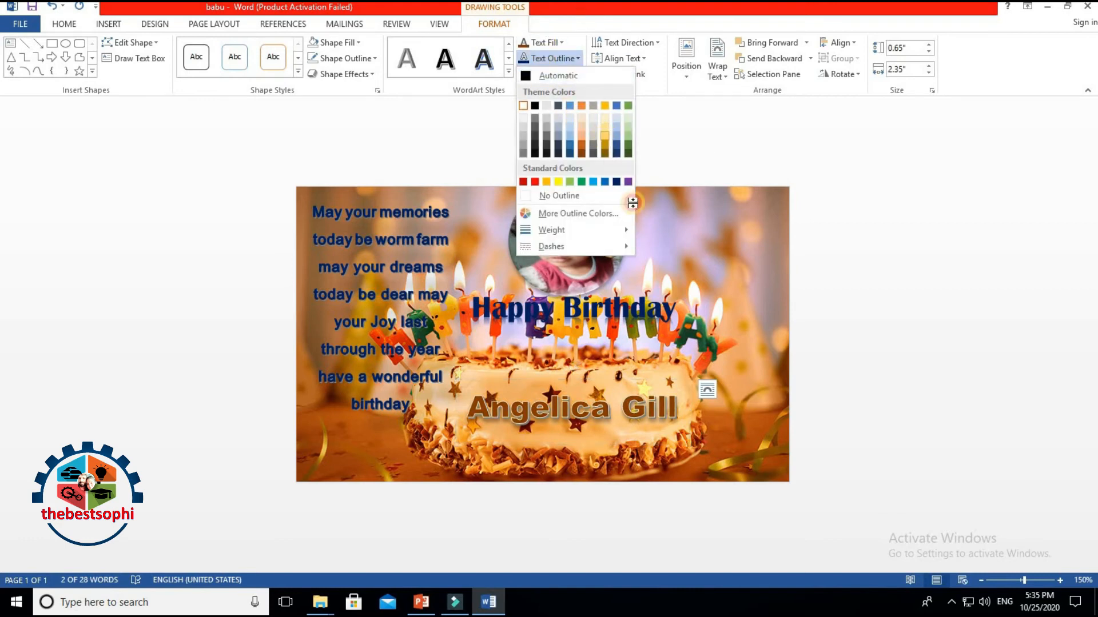
pyautogui.moveTo(651, 387); pyautogui.dragTo(665, 414)
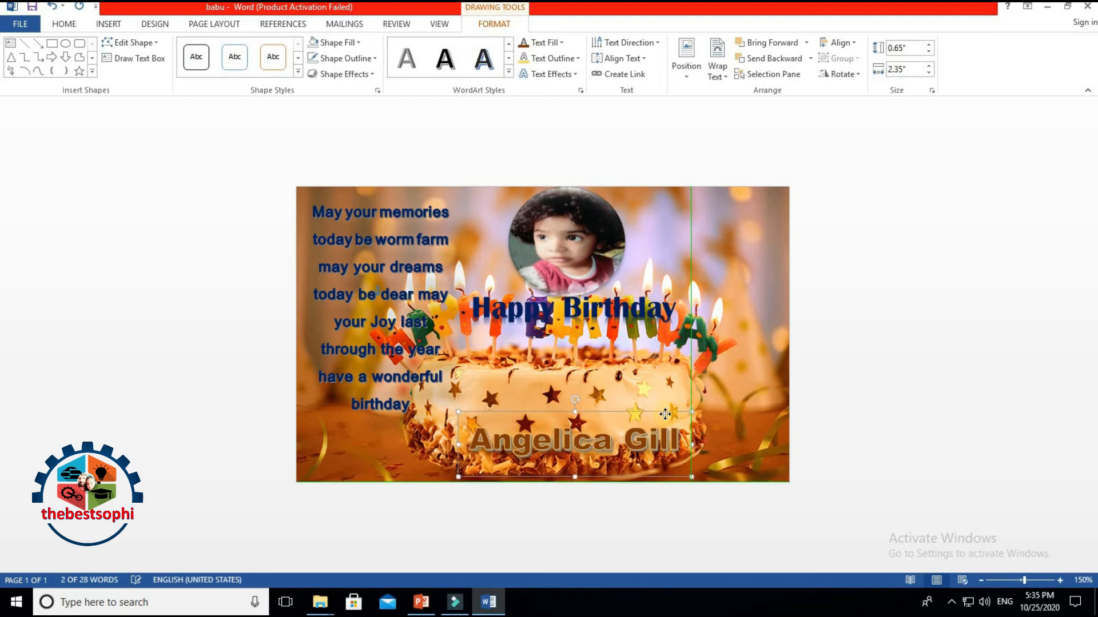
pyautogui.moveTo(470, 443); pyautogui.dragTo(689, 443)
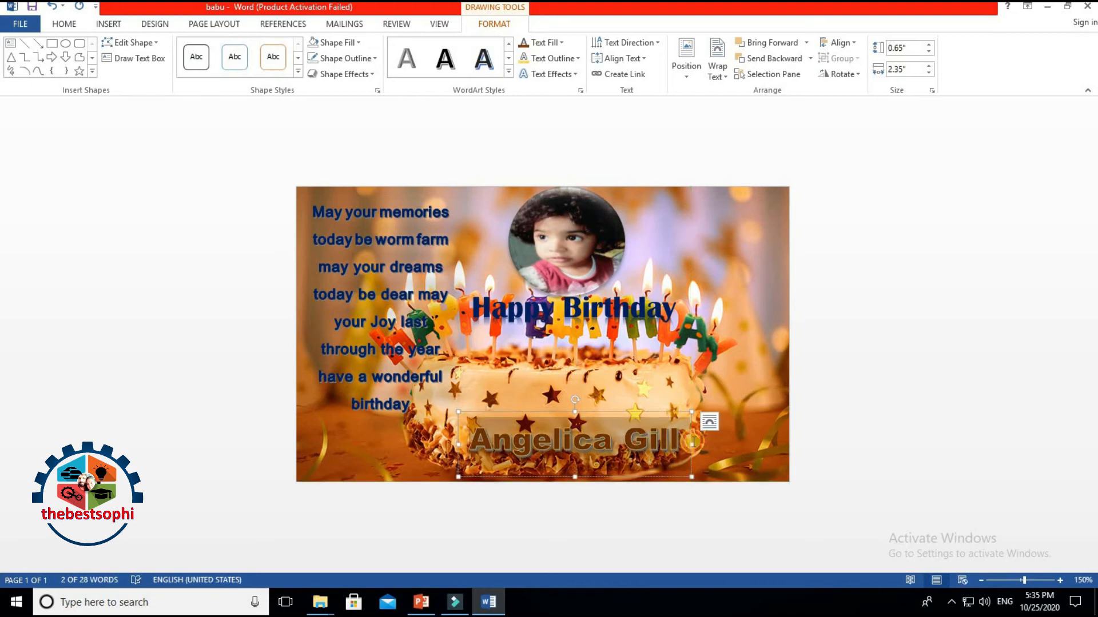
pyautogui.click(554, 42)
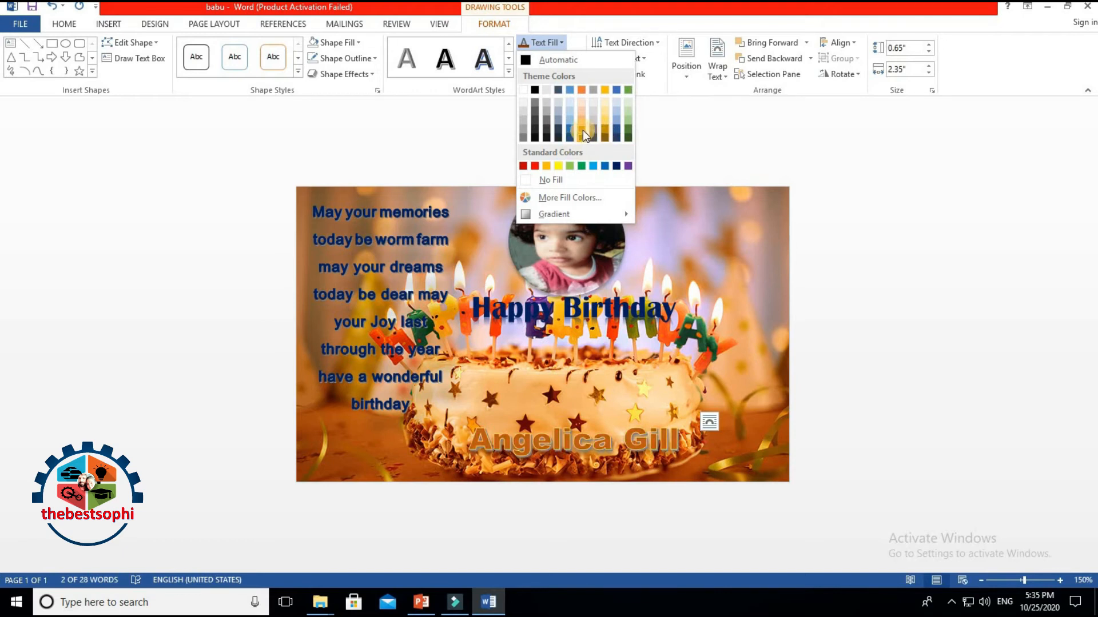
pyautogui.click(582, 130)
pyautogui.click(616, 388)
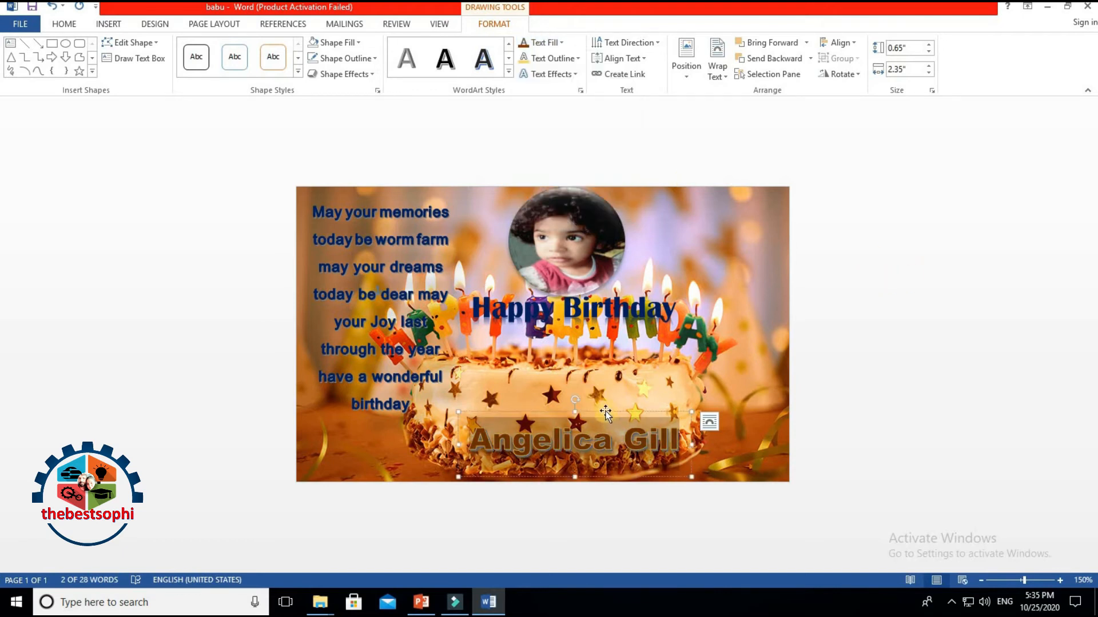
# Step: Position the name box directly beneath the Happy Birthday heading
pyautogui.click(603, 408)
pyautogui.moveTo(602, 413); pyautogui.dragTo(601, 404)
pyautogui.press('Up')
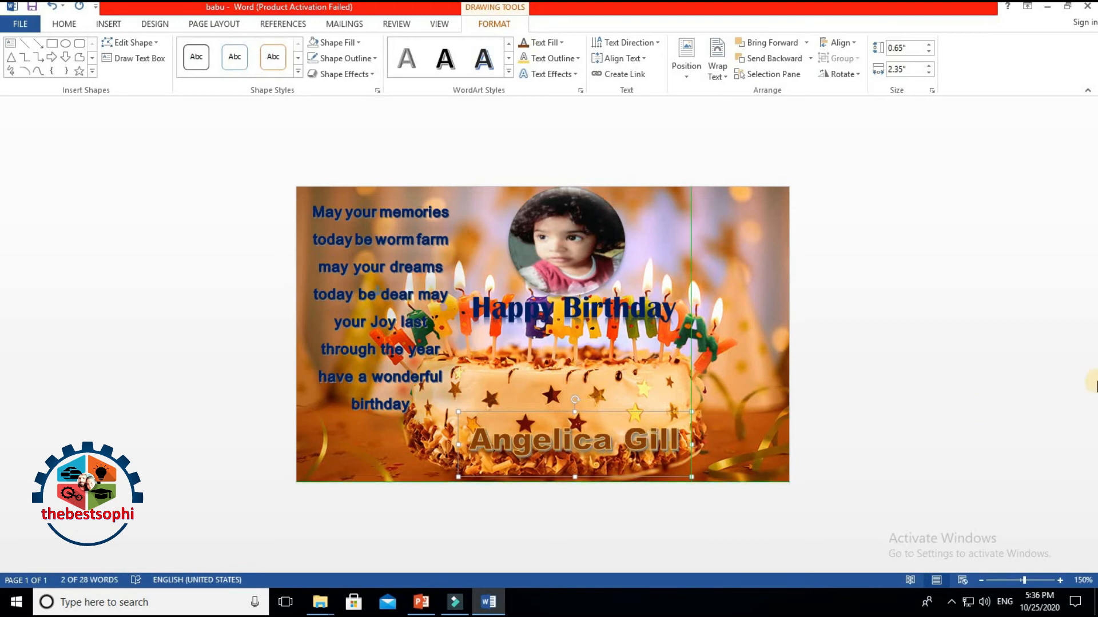
pyautogui.press('Up')
pyautogui.press('Up')
pyautogui.press('Up')
pyautogui.press('Up')
pyautogui.press('Up')
pyautogui.press('Up')
pyautogui.press('Up')
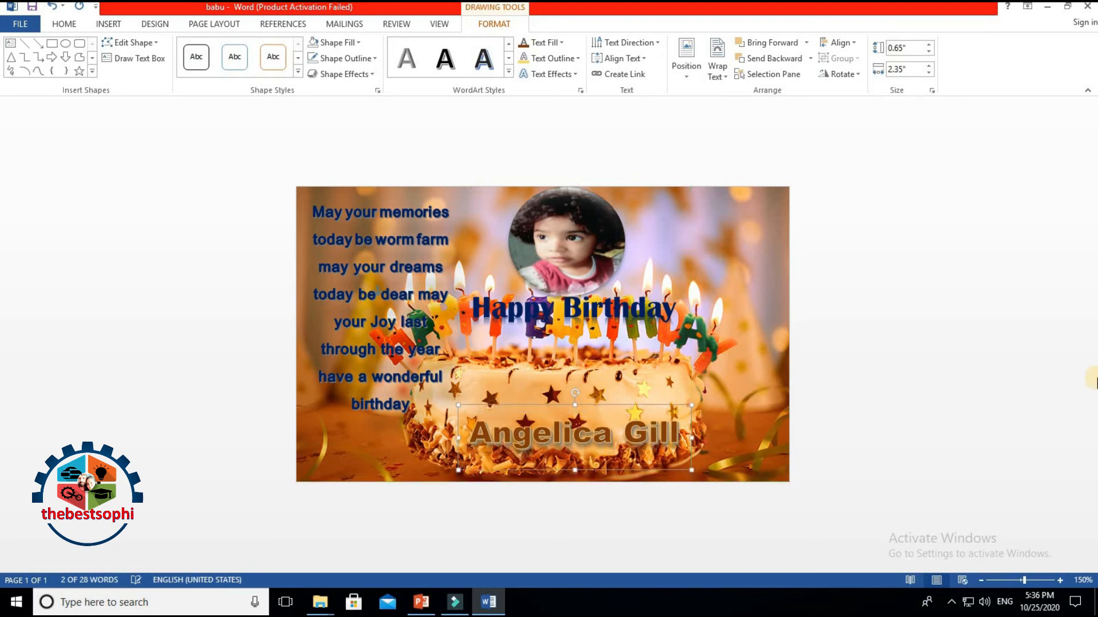
pyautogui.press('Up')
pyautogui.press('Up')
pyautogui.press('Up')
pyautogui.press('Up')
pyautogui.press('Up')
pyautogui.press('Up')
pyautogui.press('Up')
pyautogui.press('Up')
pyautogui.press('Up')
pyautogui.press('Up')
pyautogui.press('Up')
pyautogui.press('Up')
pyautogui.press('Up')
pyautogui.press('Up')
pyautogui.press('Up')
pyautogui.press('Up')
pyautogui.press('Up')
pyautogui.press('Up')
pyautogui.press('Up')
pyautogui.press('Up')
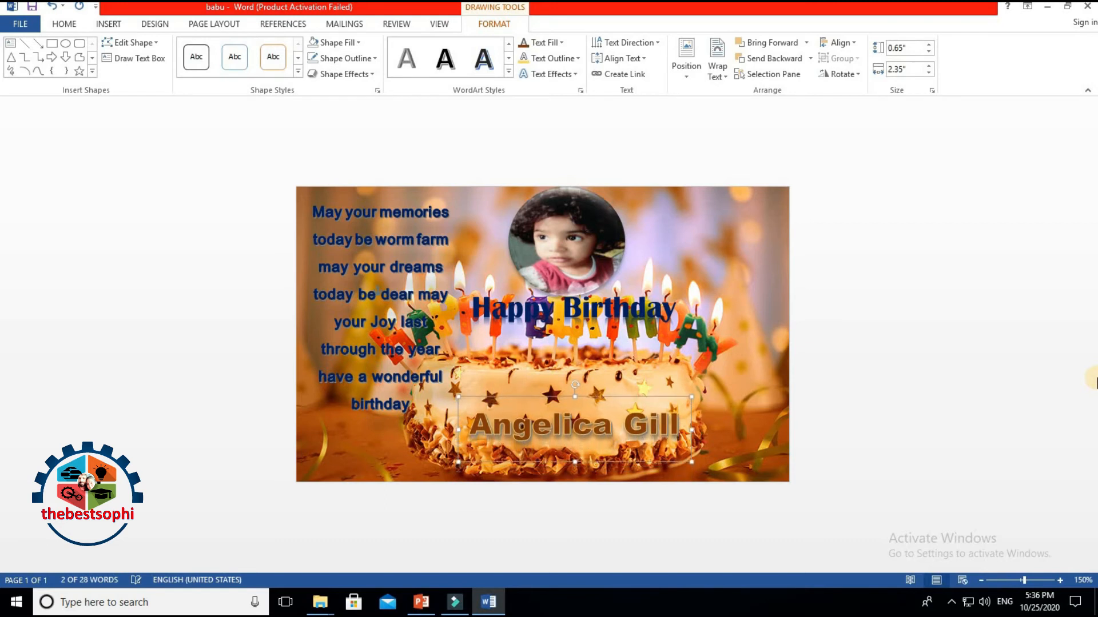
pyautogui.press('Up')
pyautogui.press('Up')
pyautogui.press('Up')
pyautogui.press('Up')
pyautogui.press('Up')
pyautogui.press('Up')
pyautogui.press('Up')
pyautogui.press('Up')
pyautogui.press('Up')
pyautogui.press('Up')
pyautogui.press('Up')
pyautogui.press('Up')
pyautogui.press('Up')
pyautogui.press('Up')
pyautogui.press('Up')
pyautogui.press('Up')
pyautogui.press('Up')
pyautogui.press('Up')
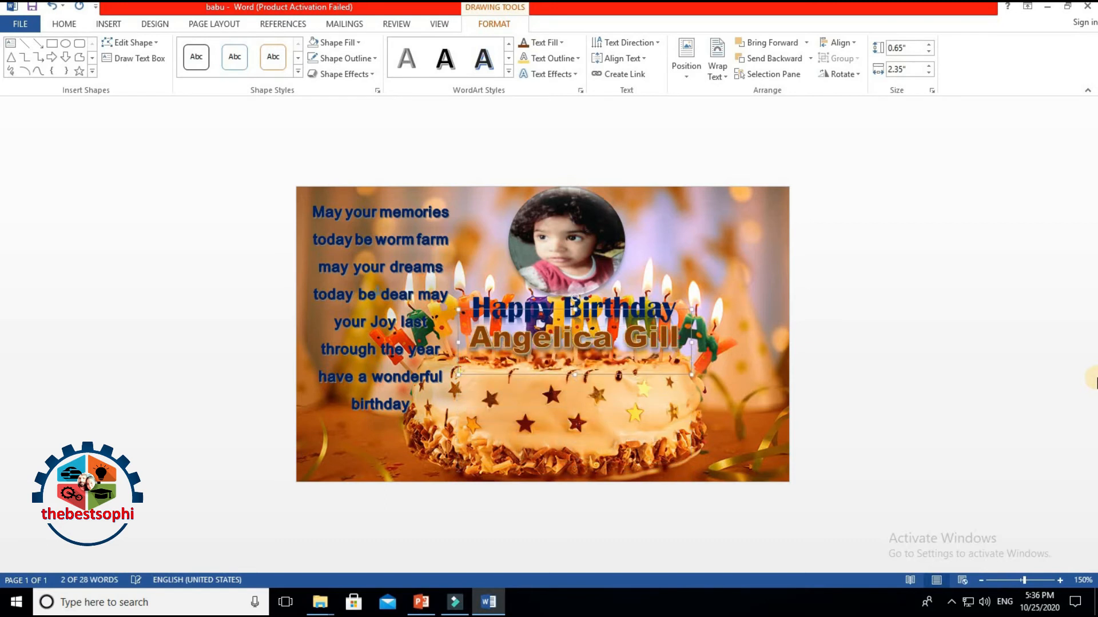
pyautogui.press('Down')
pyautogui.press('Down')
pyautogui.press('Down')
pyautogui.press('Down')
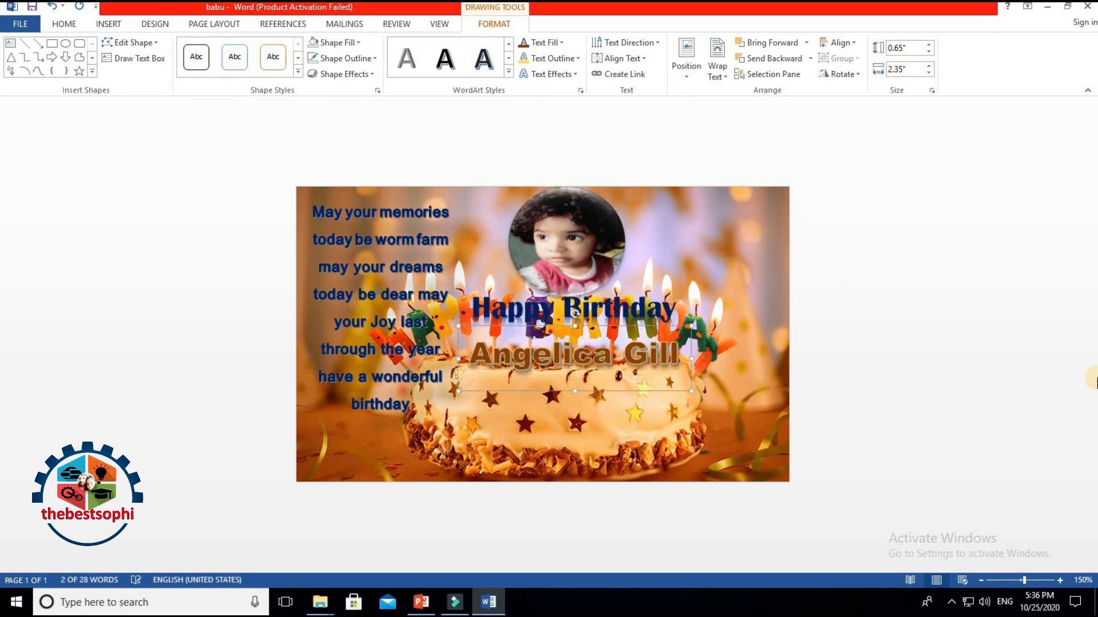
pyautogui.press('Down')
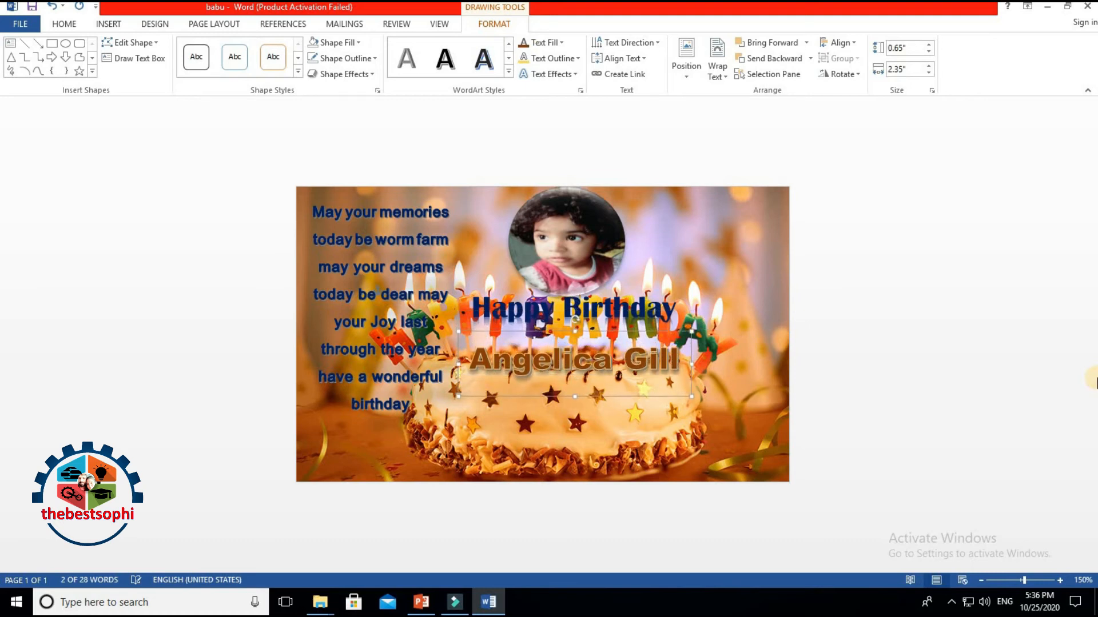
pyautogui.click(552, 74)
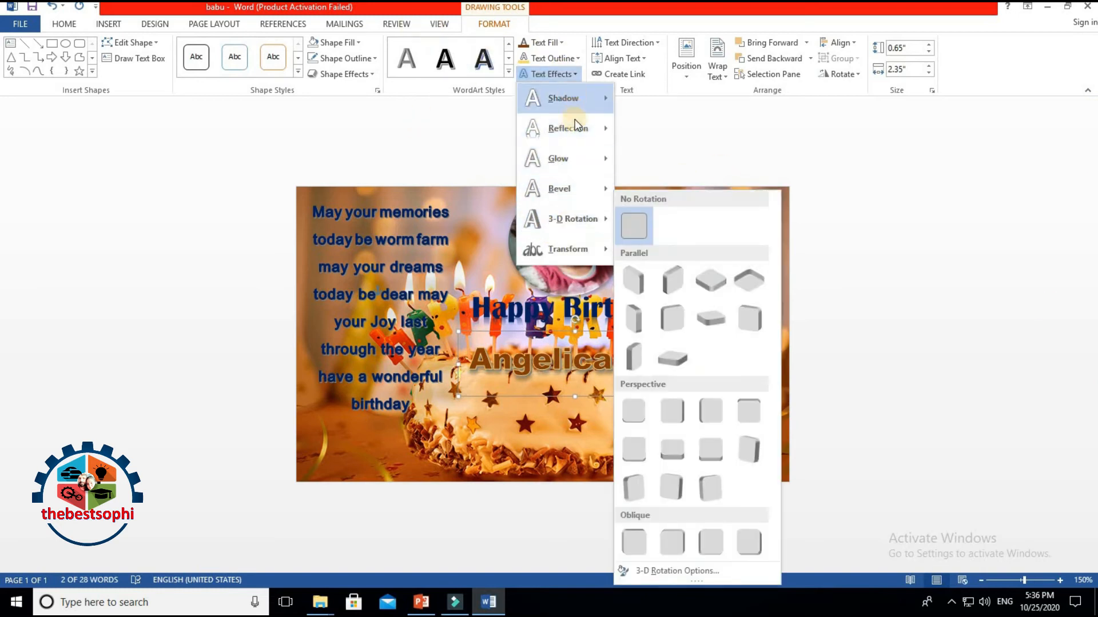
pyautogui.moveTo(579, 126)
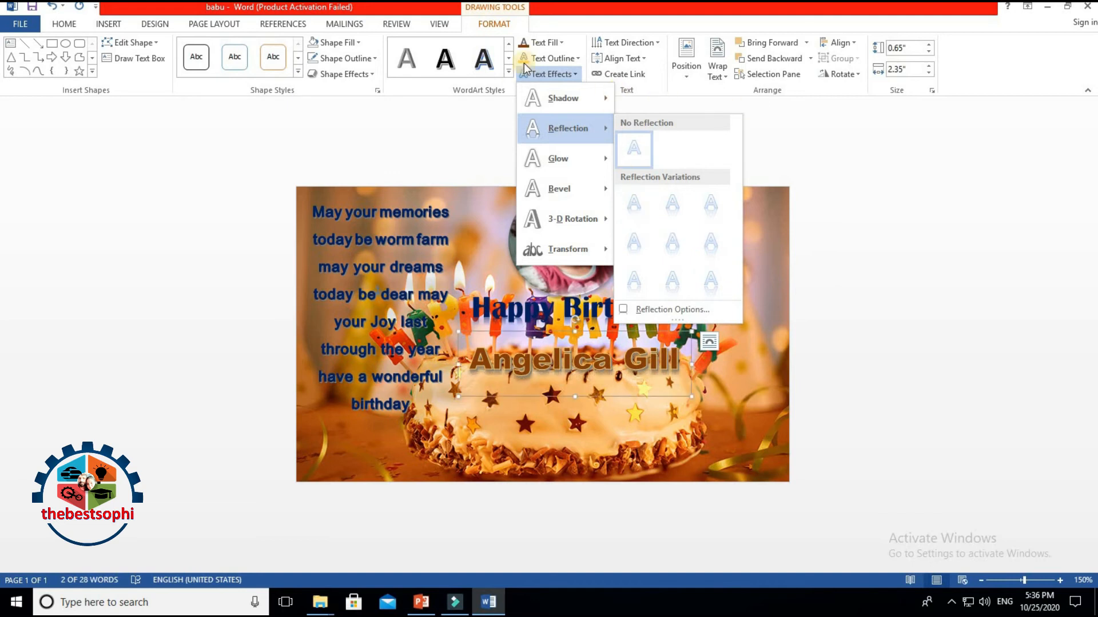
pyautogui.click(545, 58)
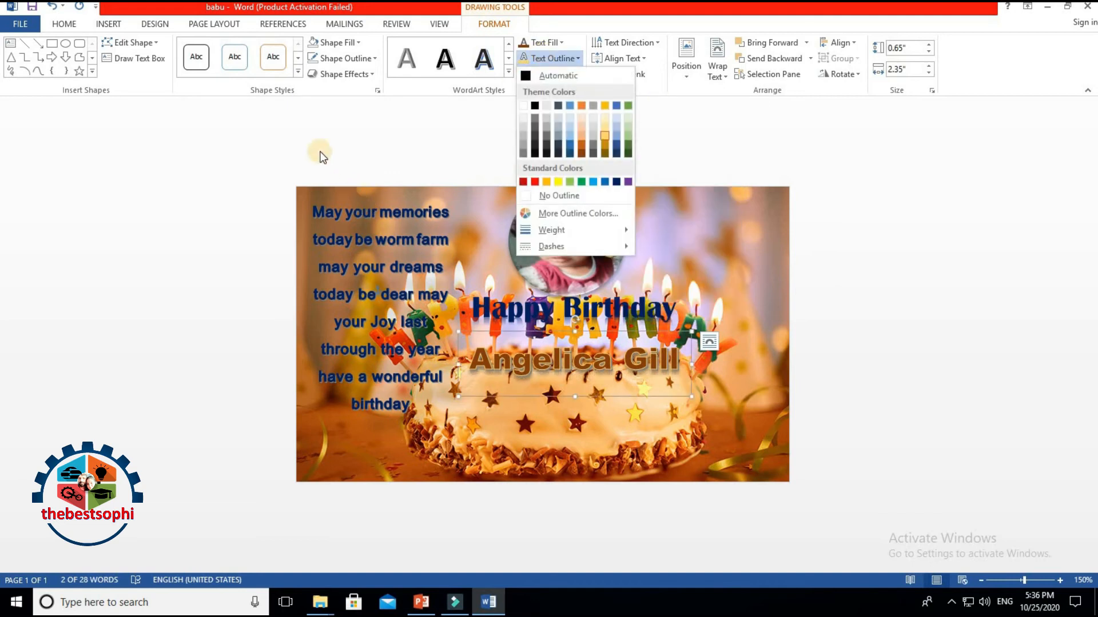
pyautogui.click(323, 156)
pyautogui.click(552, 74)
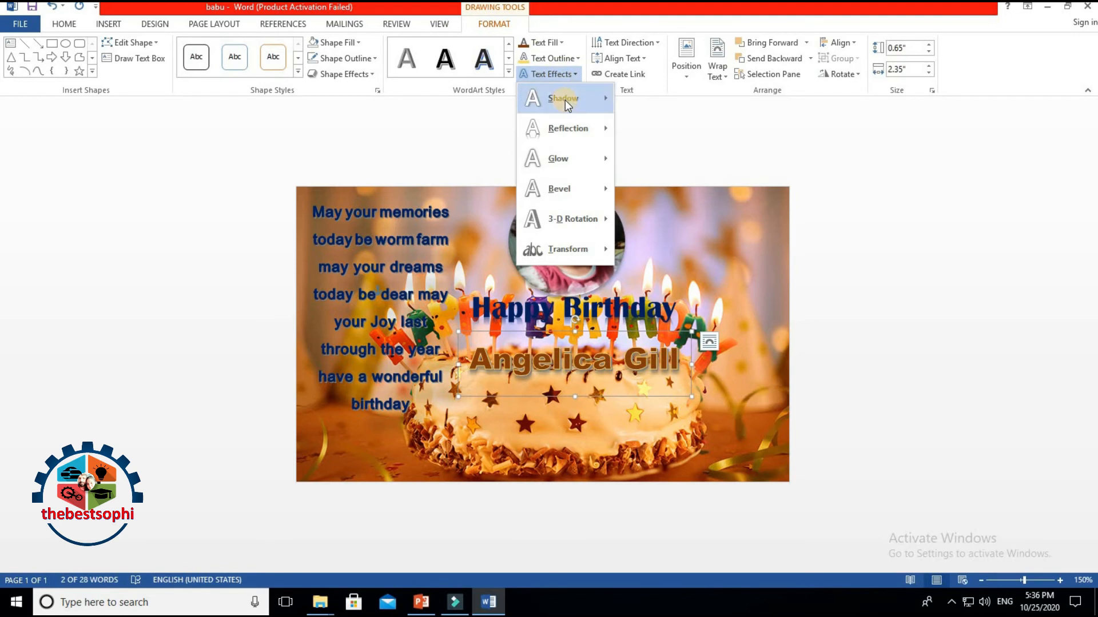
pyautogui.moveTo(565, 100)
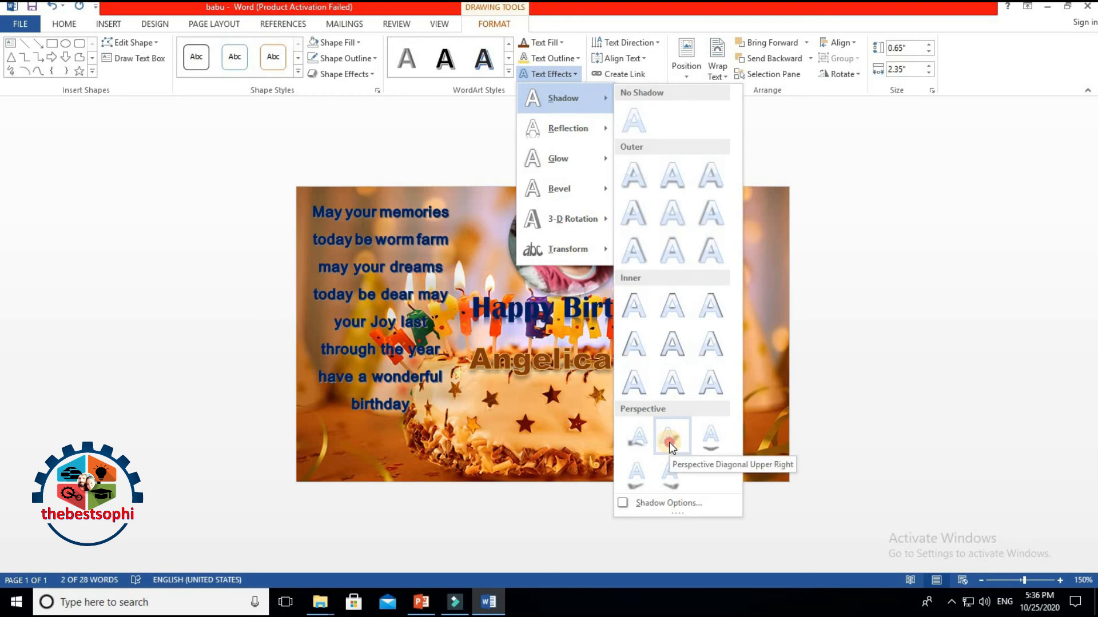
pyautogui.click(668, 441)
pyautogui.click(883, 397)
pyautogui.click(583, 359)
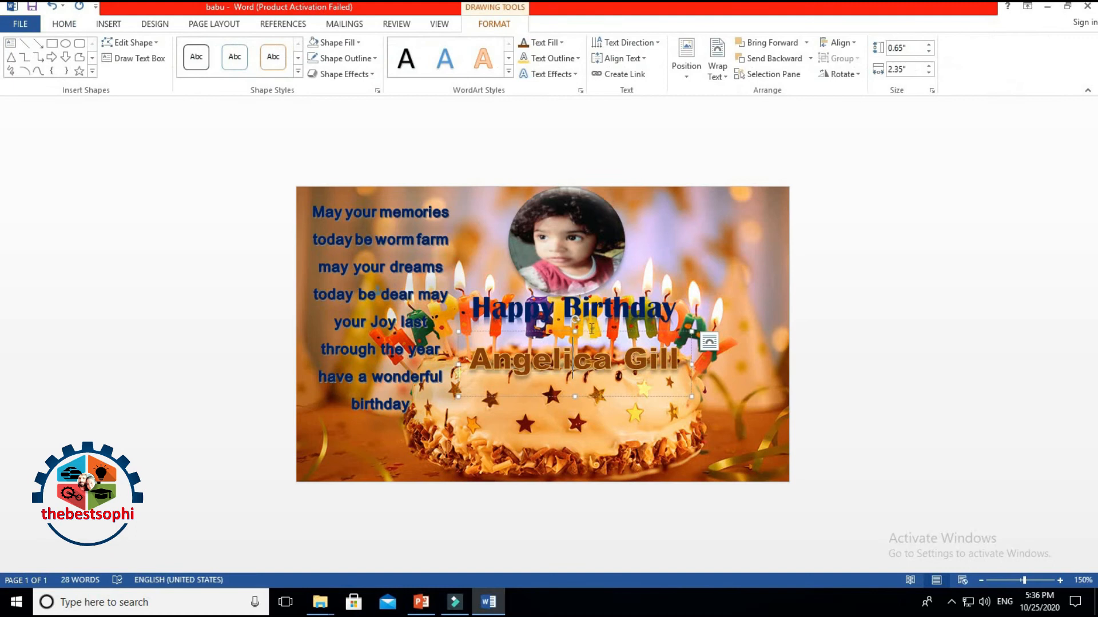
# Step: Give the name an Orange, 8 pt, Accent color 2 glow
pyautogui.moveTo(589, 334); pyautogui.dragTo(578, 340)
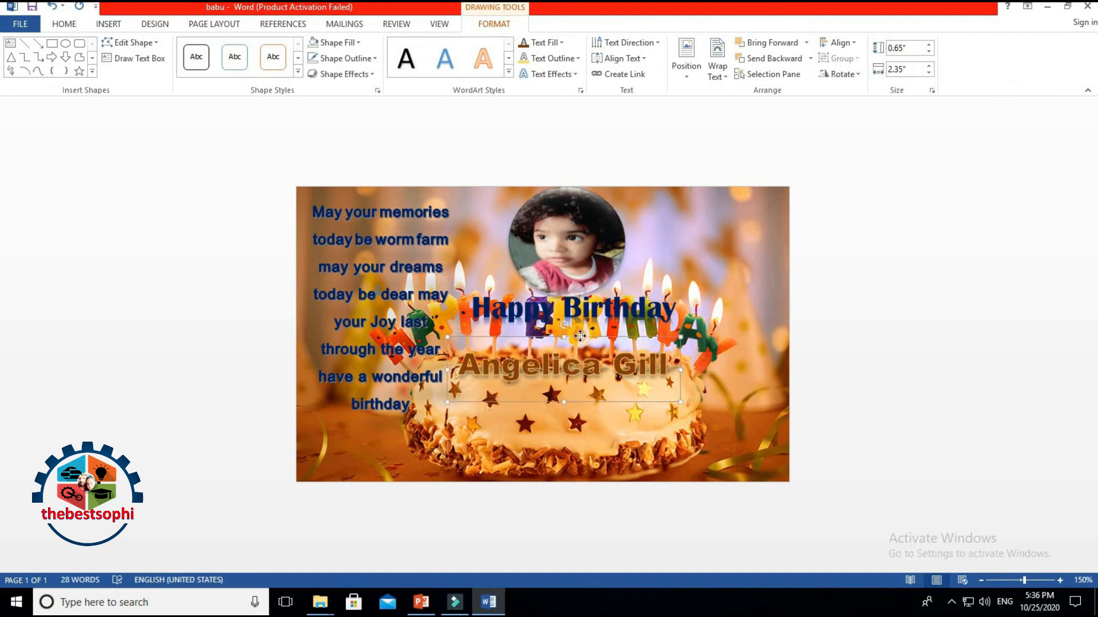
pyautogui.click(899, 359)
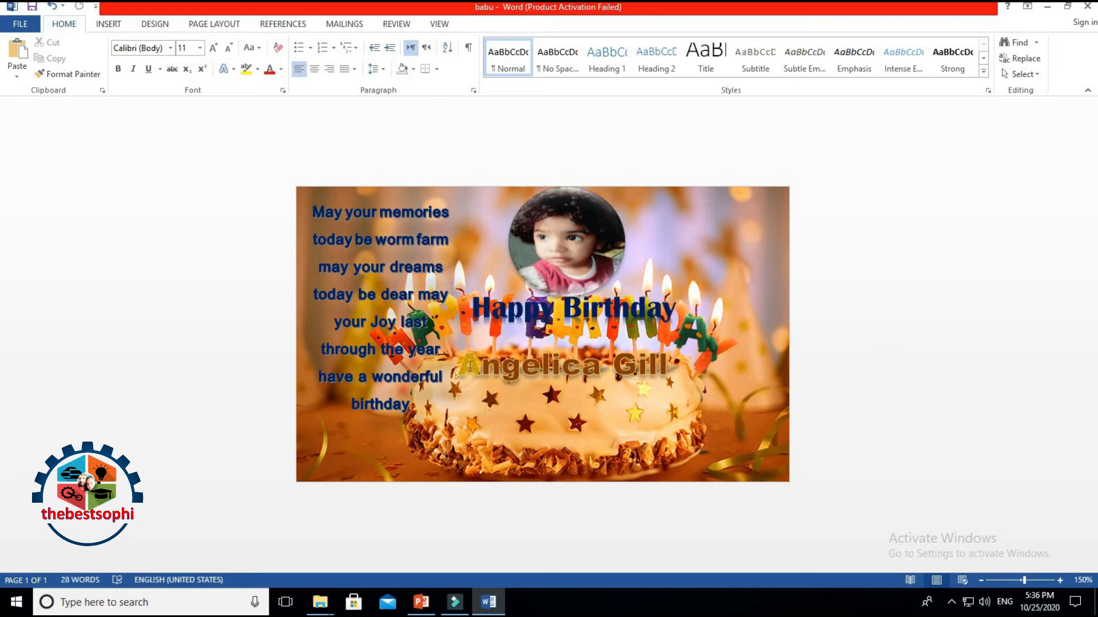
pyautogui.click(469, 366)
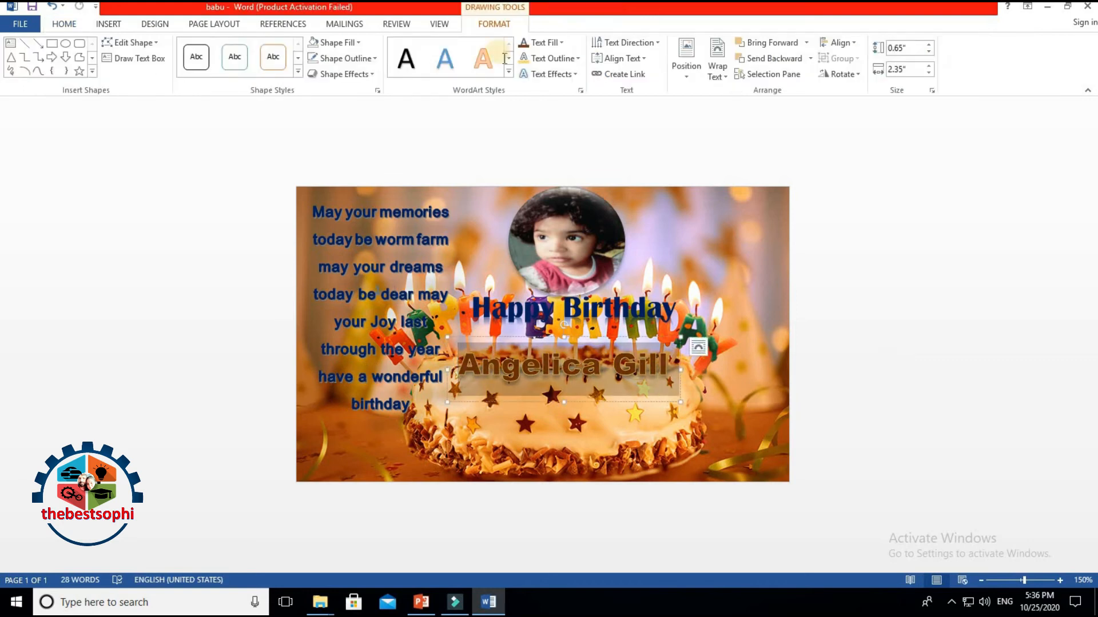
pyautogui.click(551, 61)
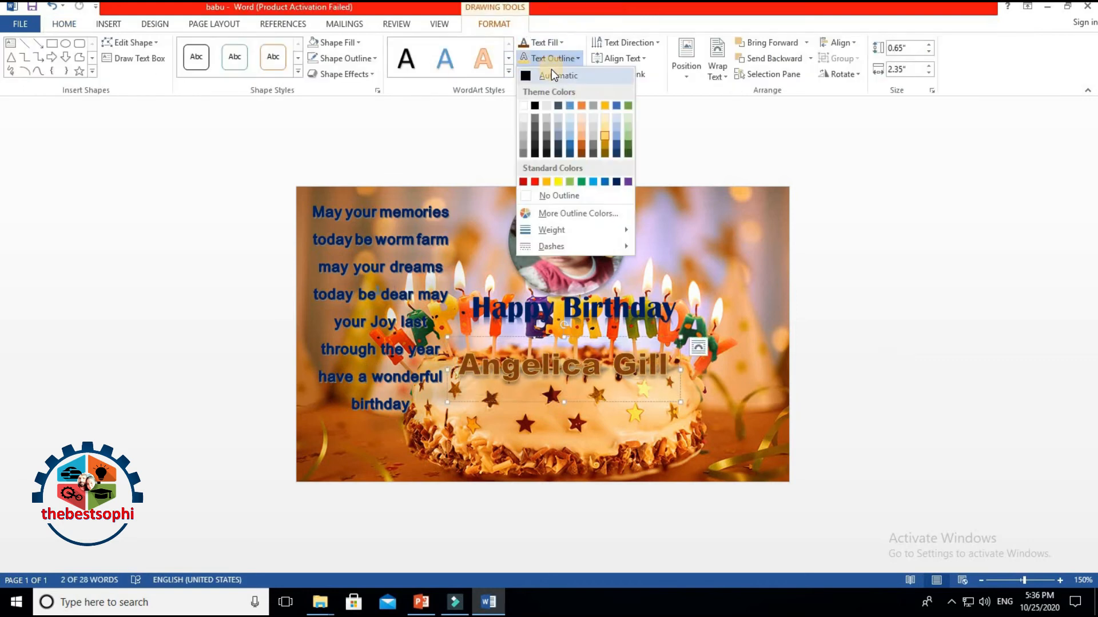
pyautogui.click(564, 72)
pyautogui.click(565, 74)
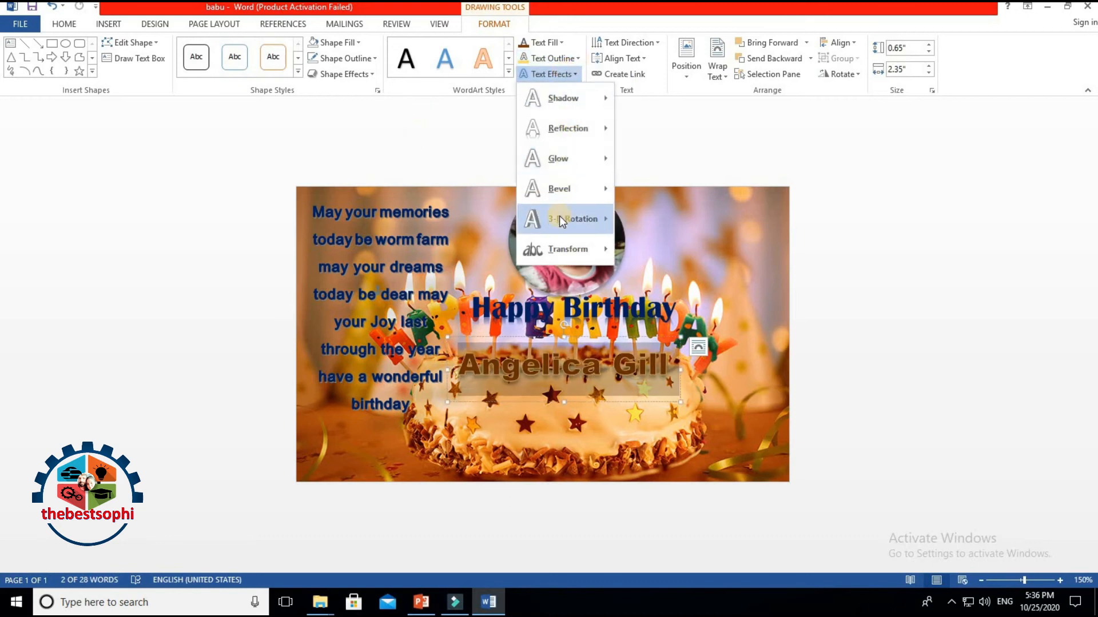
pyautogui.moveTo(561, 219)
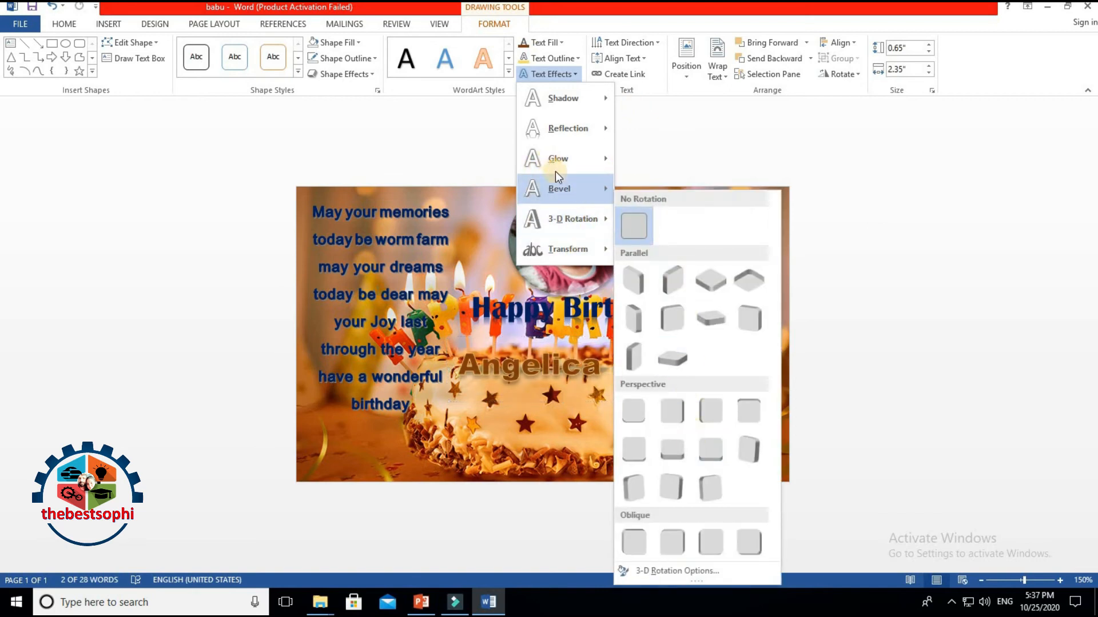
pyautogui.moveTo(562, 191)
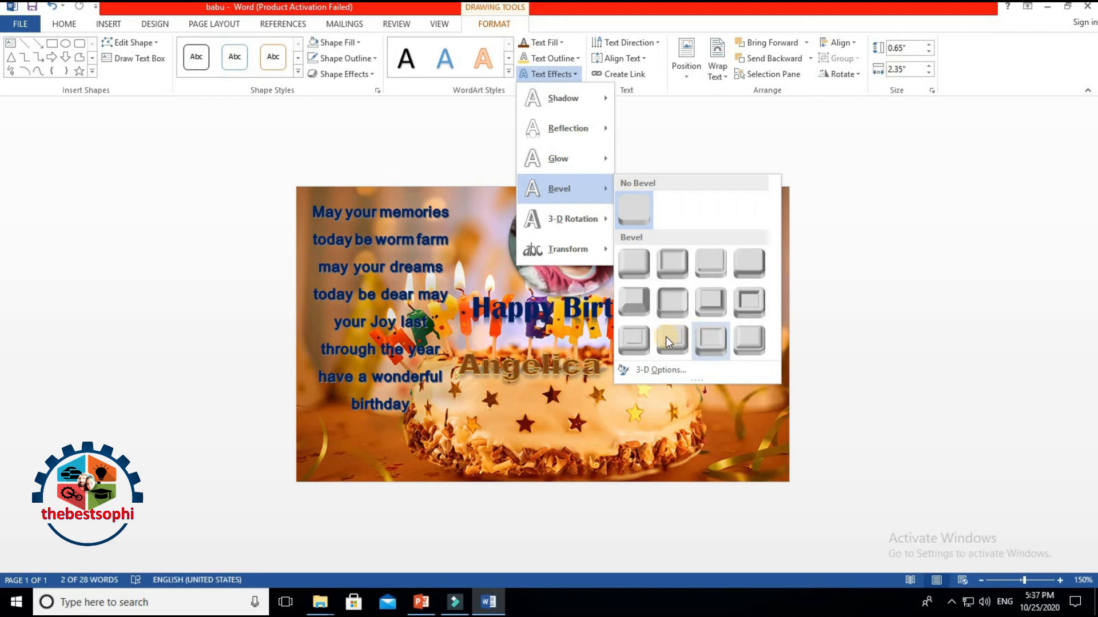
pyautogui.moveTo(568, 160)
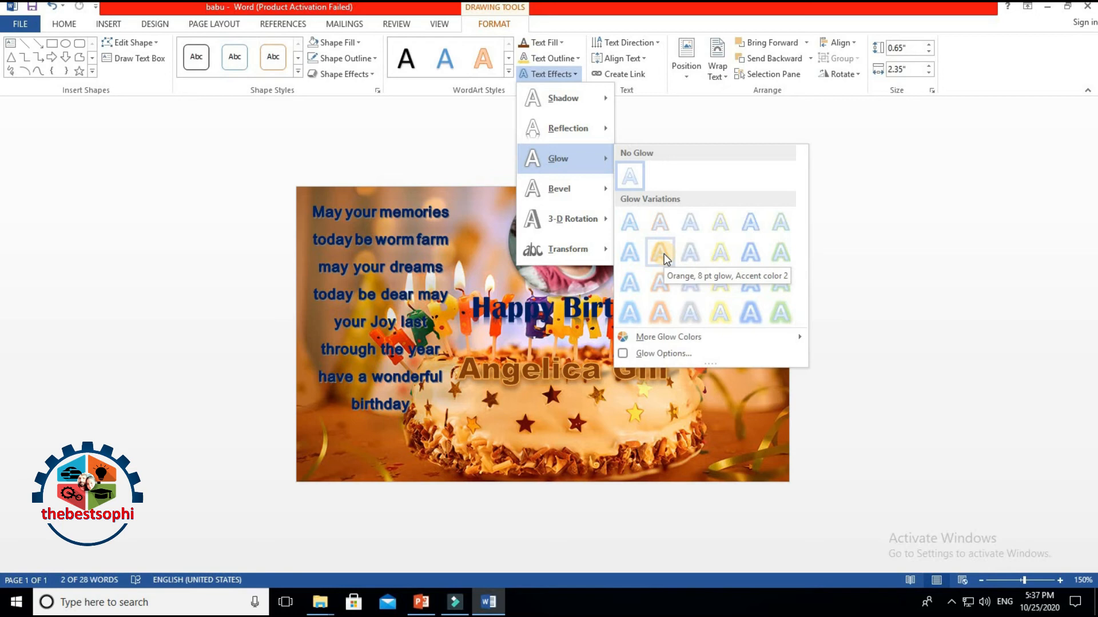
pyautogui.click(663, 314)
pyautogui.click(831, 257)
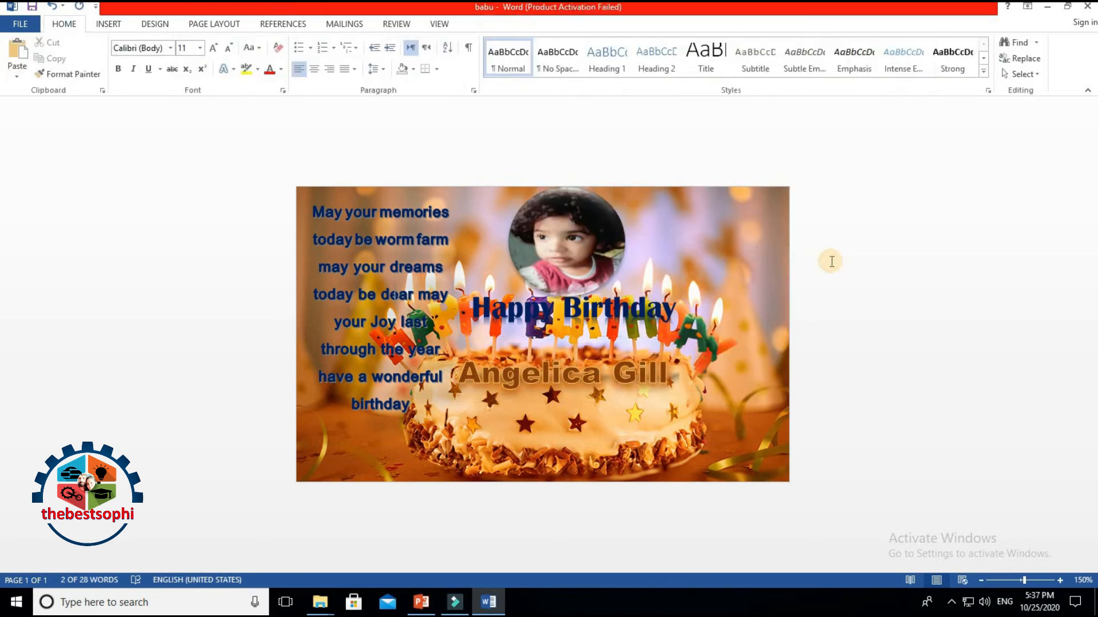
# Step: Nudge the name box slightly upward
pyautogui.click(575, 340)
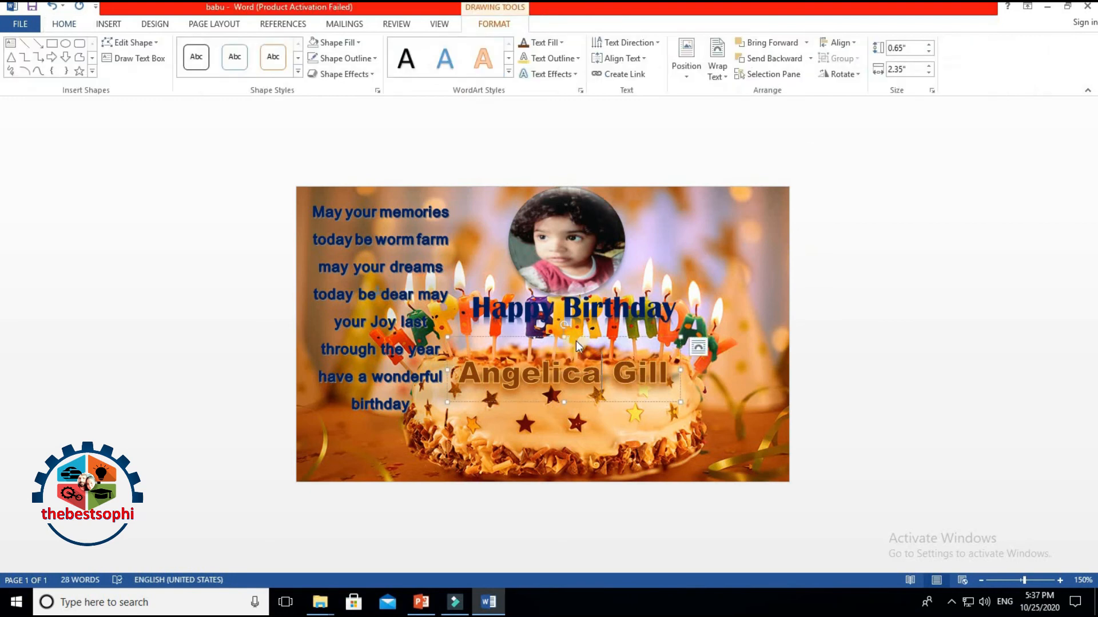
pyautogui.moveTo(577, 341); pyautogui.dragTo(575, 336)
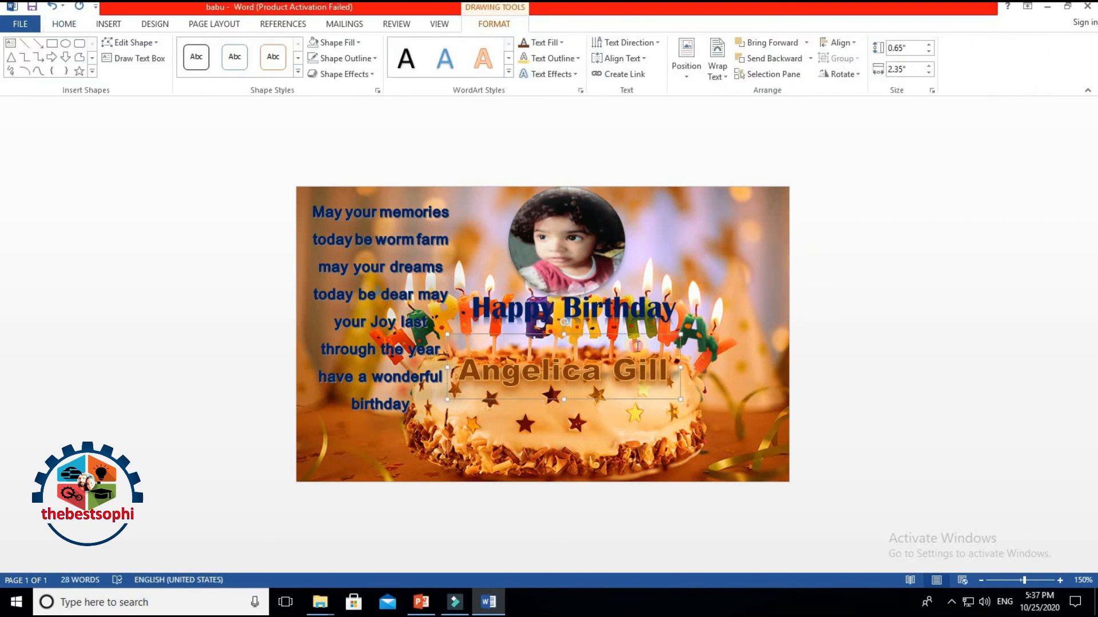
pyautogui.click(845, 368)
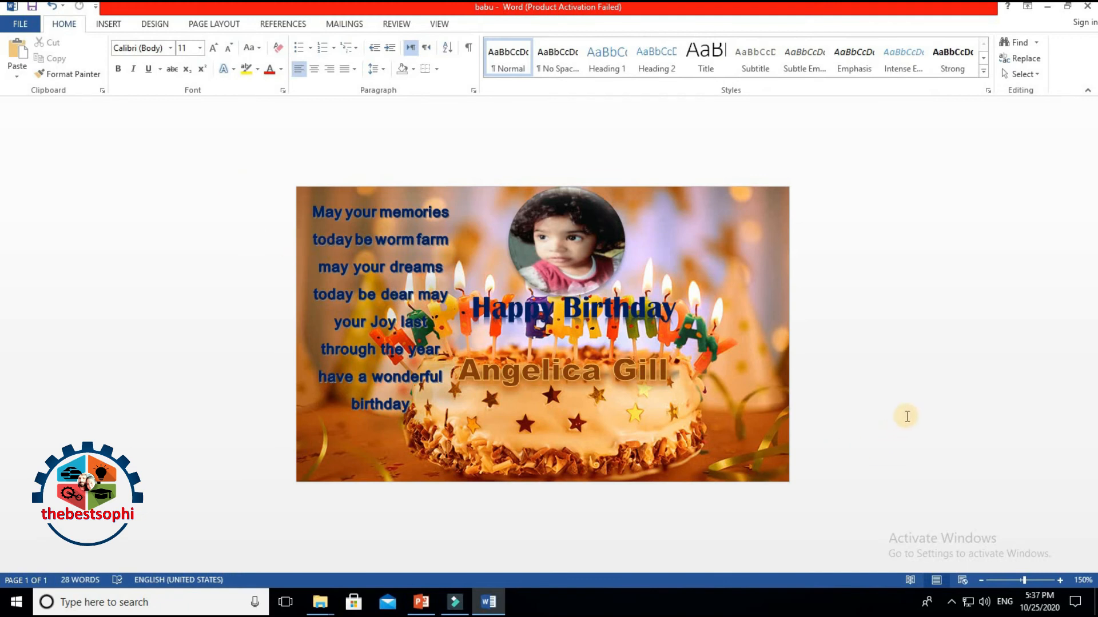
# Step: Move the round photo into the top-right corner and shrink it to about 0.92" × 0.98"
pyautogui.moveTo(583, 232)
pyautogui.mouseDown()
pyautogui.moveTo(740, 224)
pyautogui.moveTo(727, 405)
pyautogui.moveTo(750, 415)
pyautogui.moveTo(727, 245)
pyautogui.moveTo(710, 216)
pyautogui.moveTo(694, 267)
pyautogui.mouseUp()
pyautogui.click(723, 392)
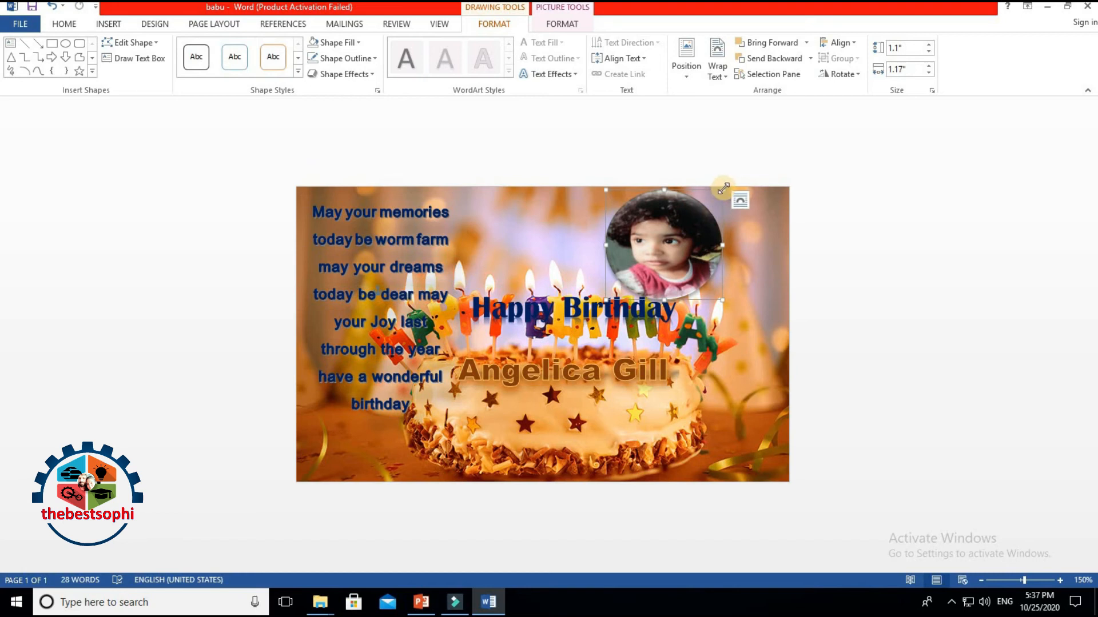
pyautogui.moveTo(712, 200); pyautogui.dragTo(776, 196)
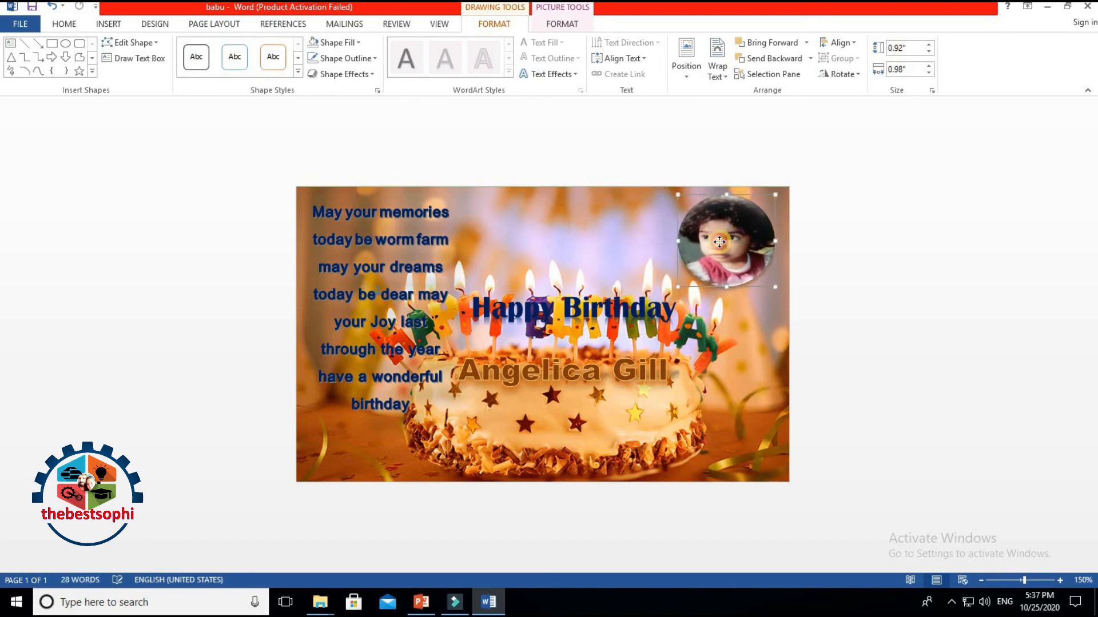
pyautogui.click(754, 414)
pyautogui.moveTo(743, 243); pyautogui.dragTo(751, 241)
pyautogui.click(786, 367)
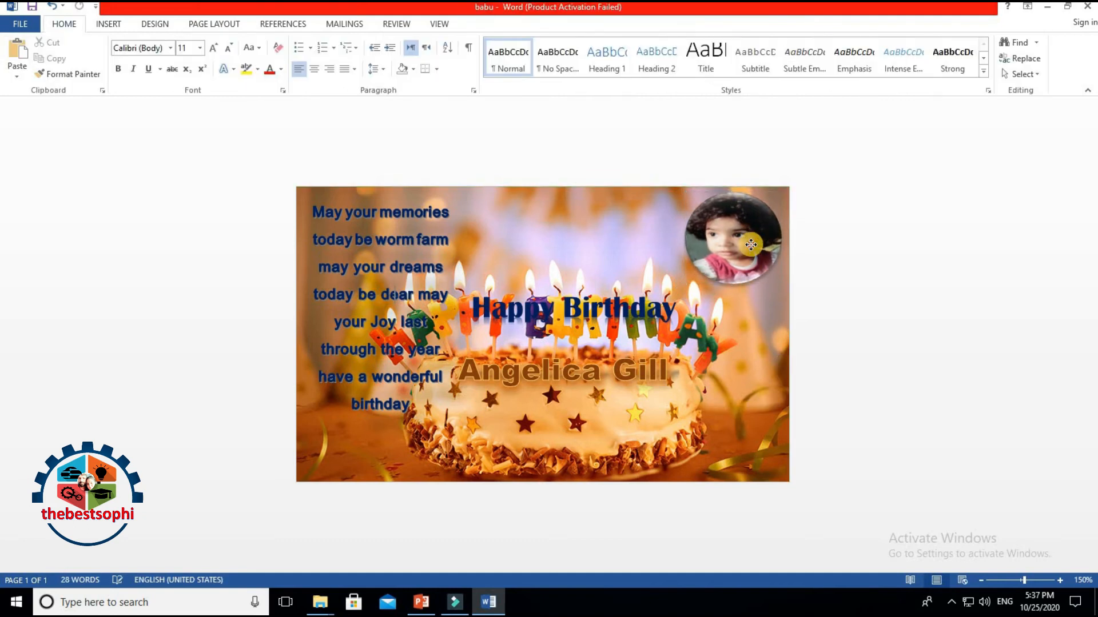
pyautogui.click(751, 243)
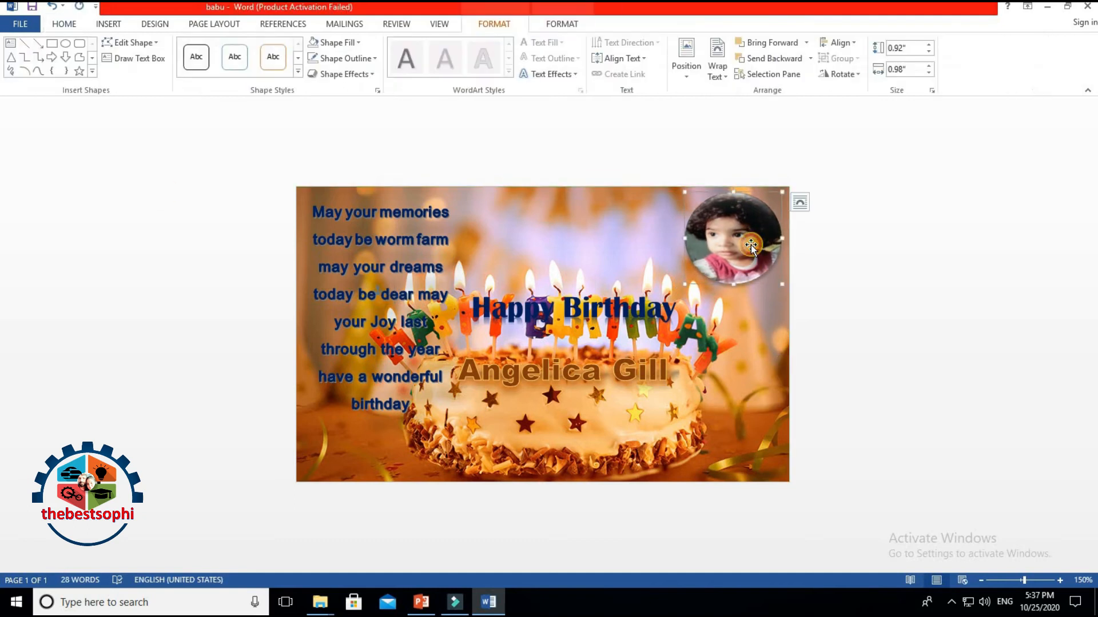
# Step: Fill the circle with another photo of the child from the Desktop, then save
pyautogui.click(572, 24)
pyautogui.click(497, 21)
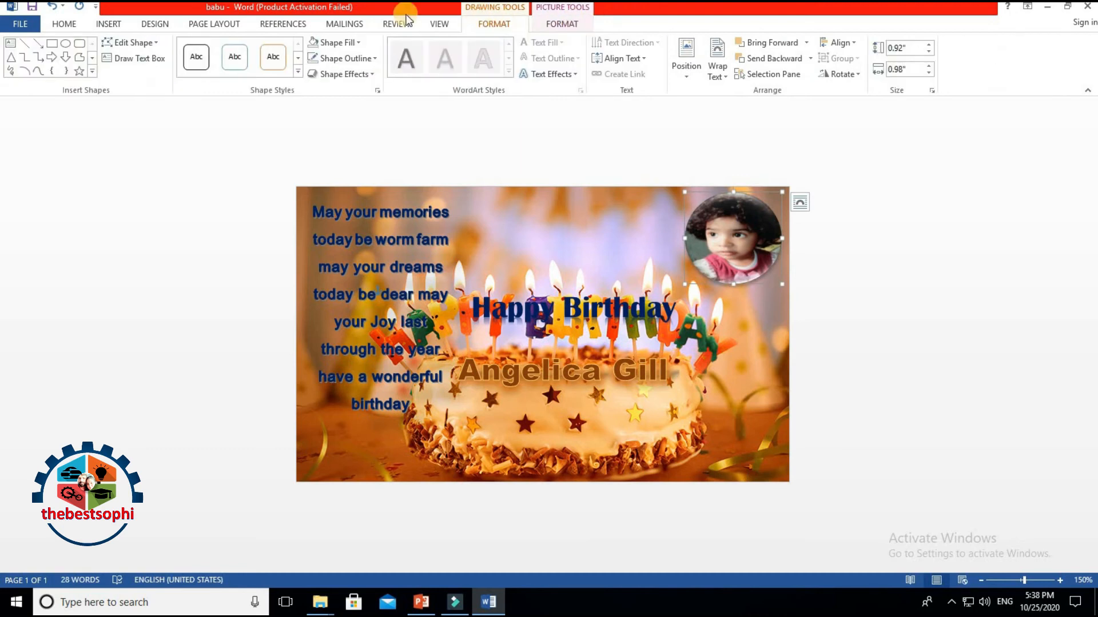
pyautogui.click(341, 42)
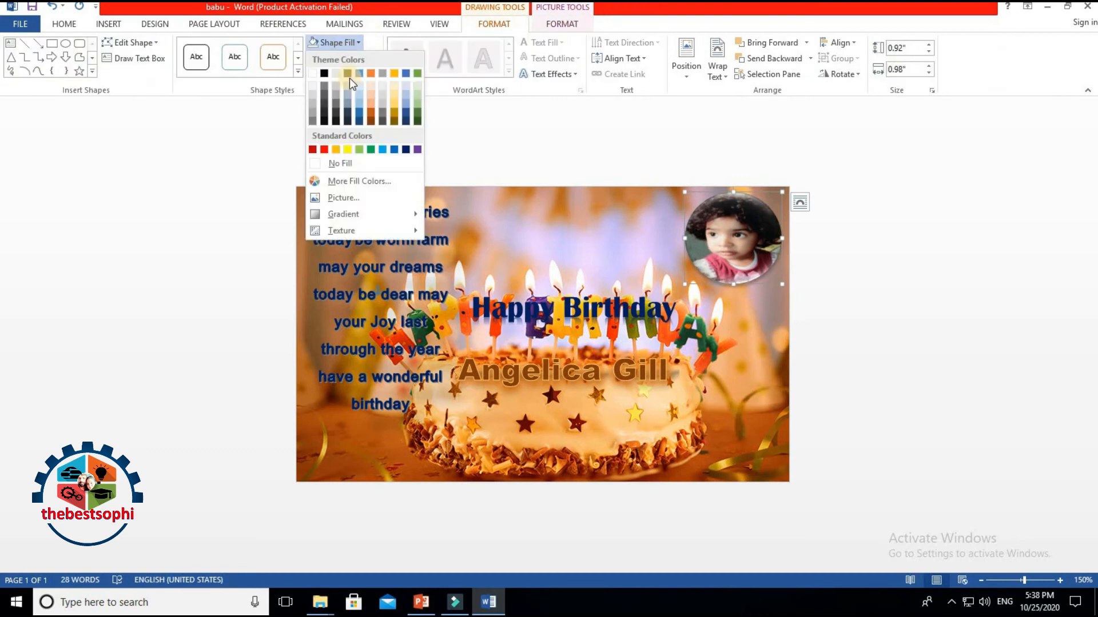
pyautogui.click(346, 198)
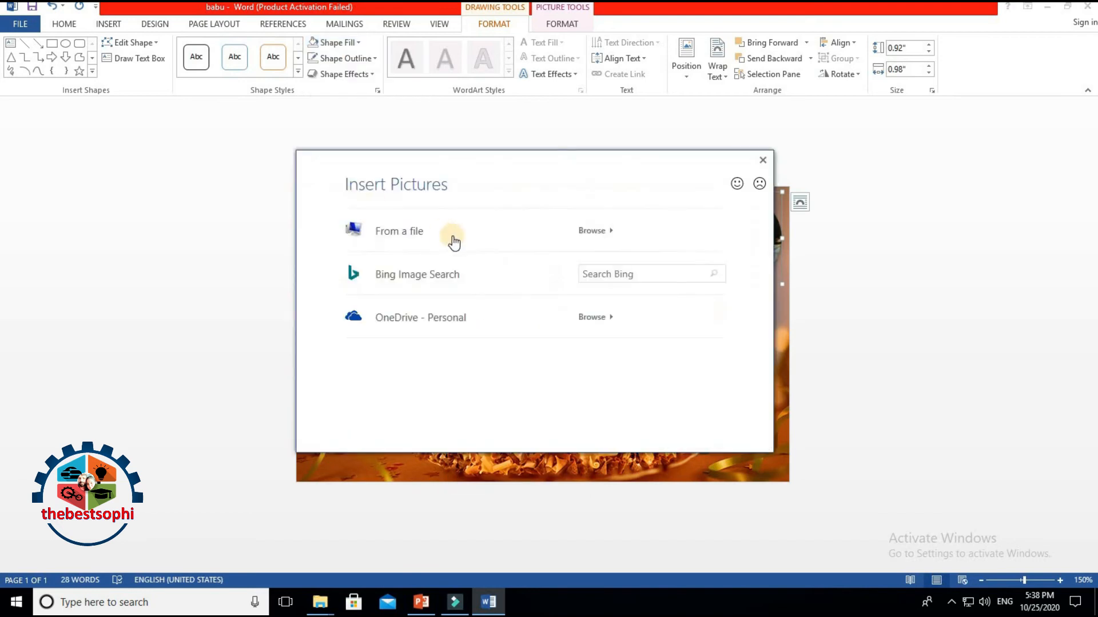
pyautogui.click(427, 232)
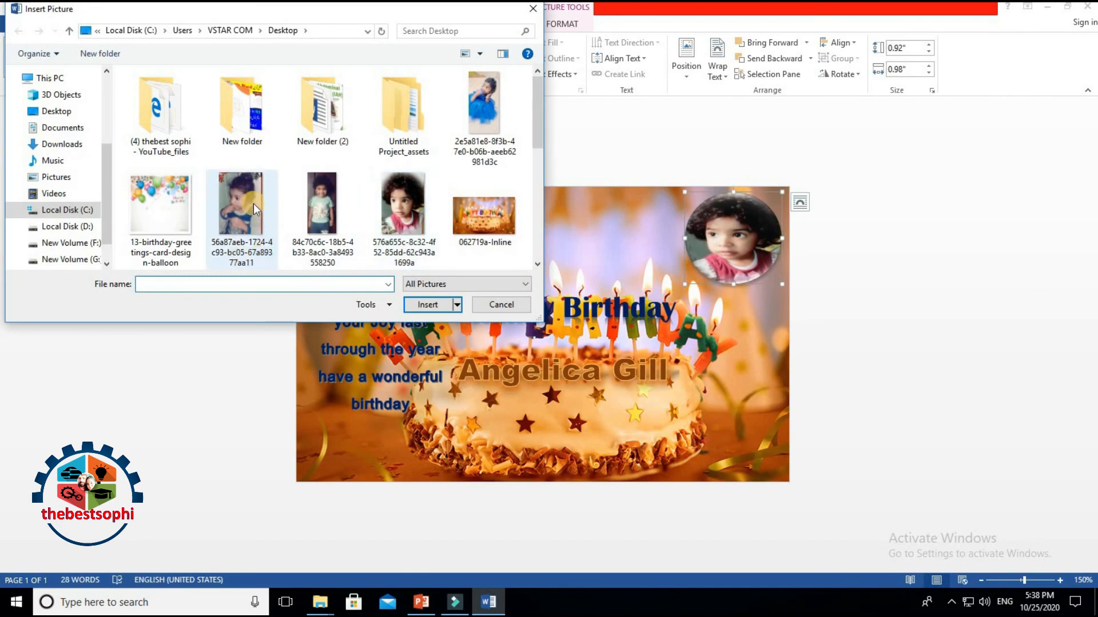
pyautogui.click(249, 203)
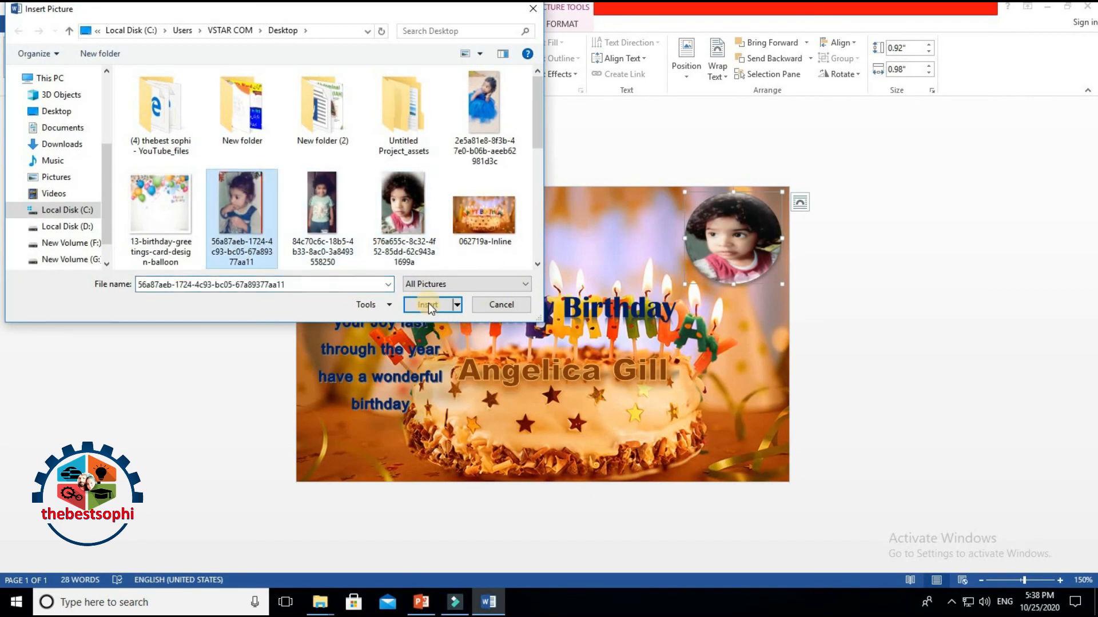
pyautogui.click(427, 303)
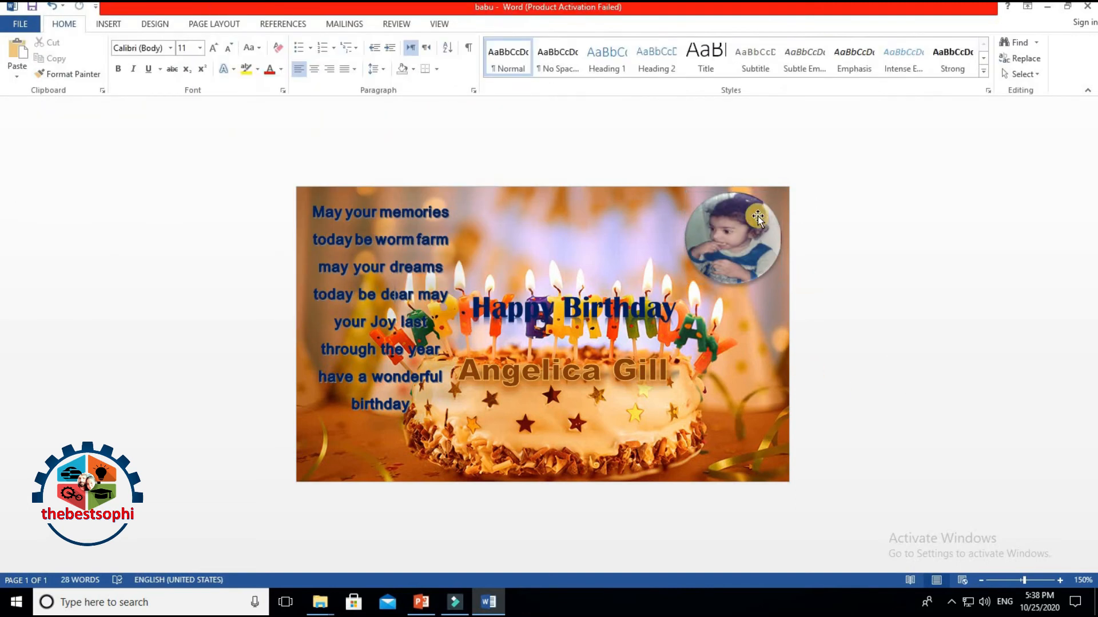
pyautogui.click(32, 7)
# Step: Nudge the poem text box slightly left
pyautogui.click(395, 195)
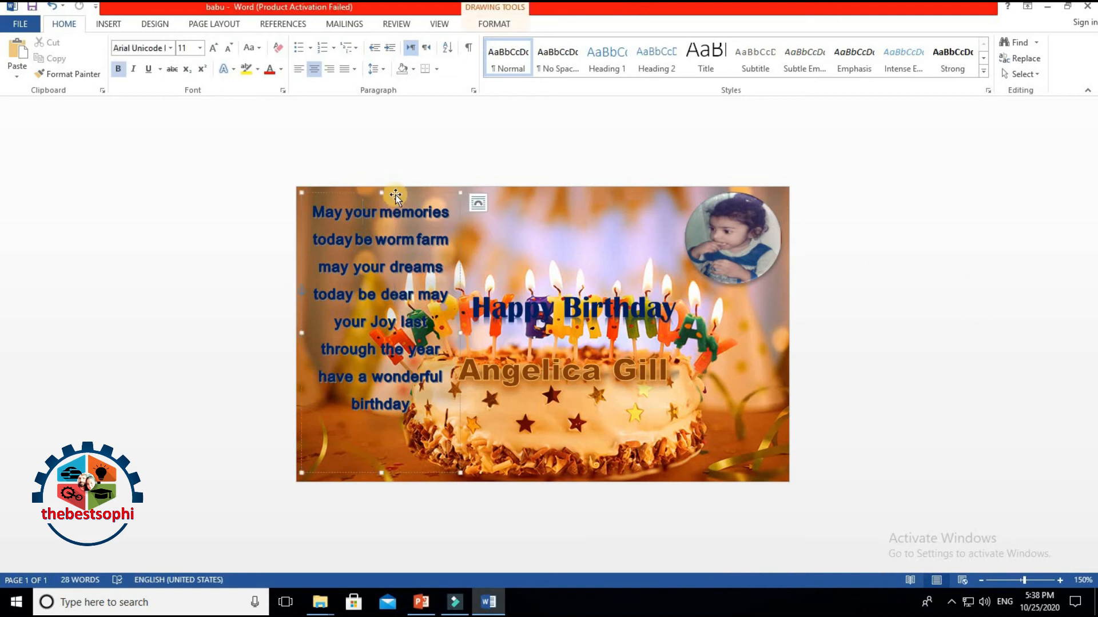
pyautogui.moveTo(396, 197); pyautogui.dragTo(391, 197)
pyautogui.click(719, 437)
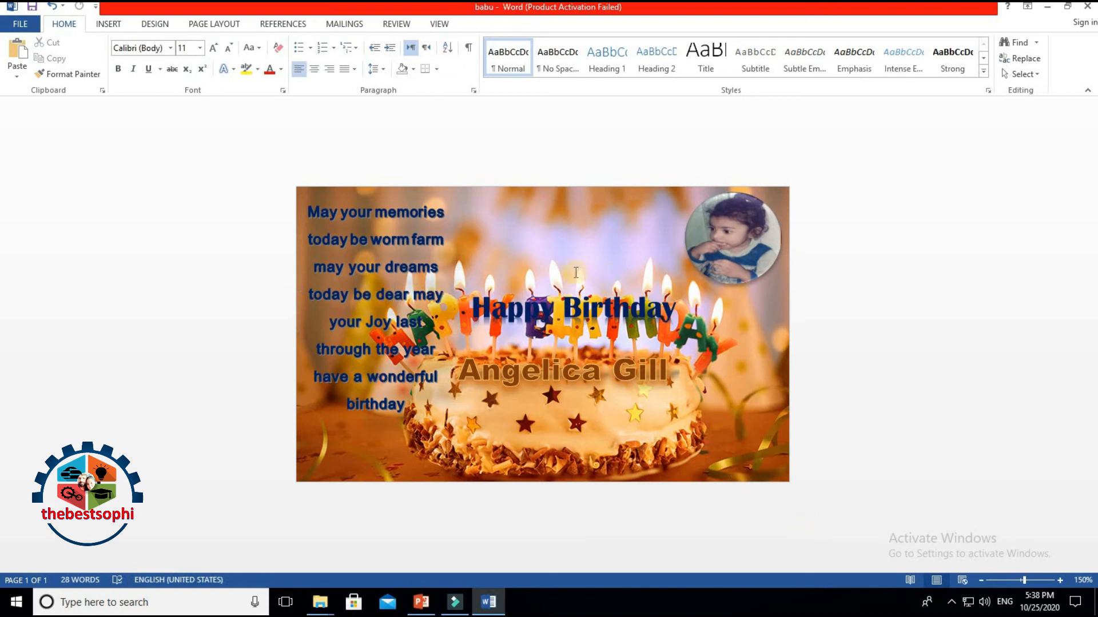
# Step: Move the Happy Birthday heading up near the top of the card
pyautogui.click(540, 306)
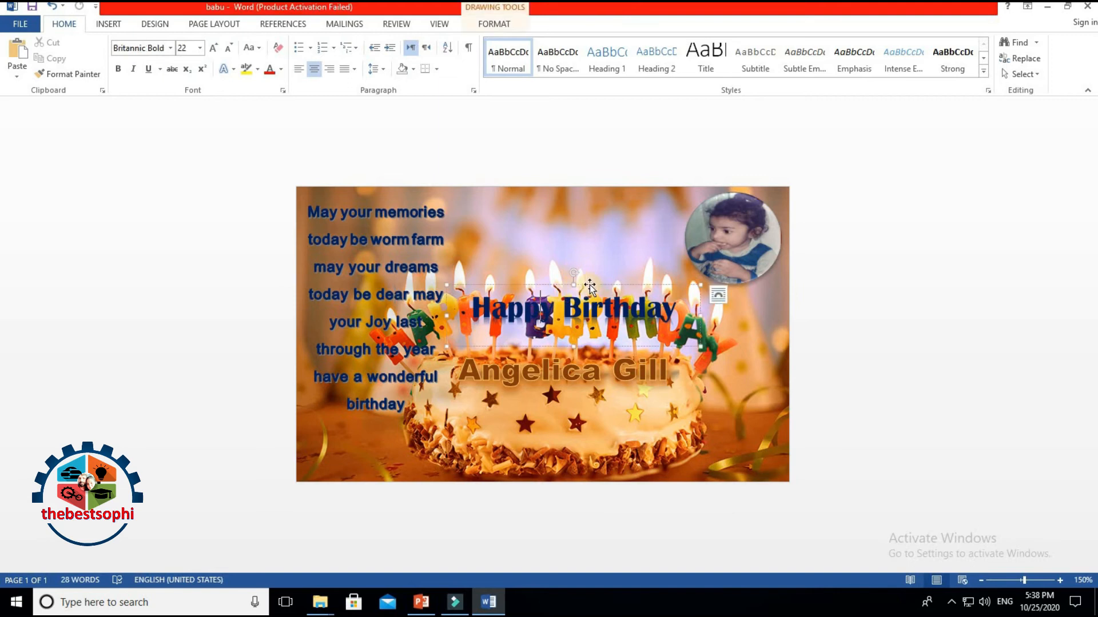
pyautogui.moveTo(590, 259); pyautogui.dragTo(590, 196)
pyautogui.click(606, 201)
pyautogui.click(604, 233)
pyautogui.moveTo(602, 222); pyautogui.dragTo(597, 198)
pyautogui.click(502, 205)
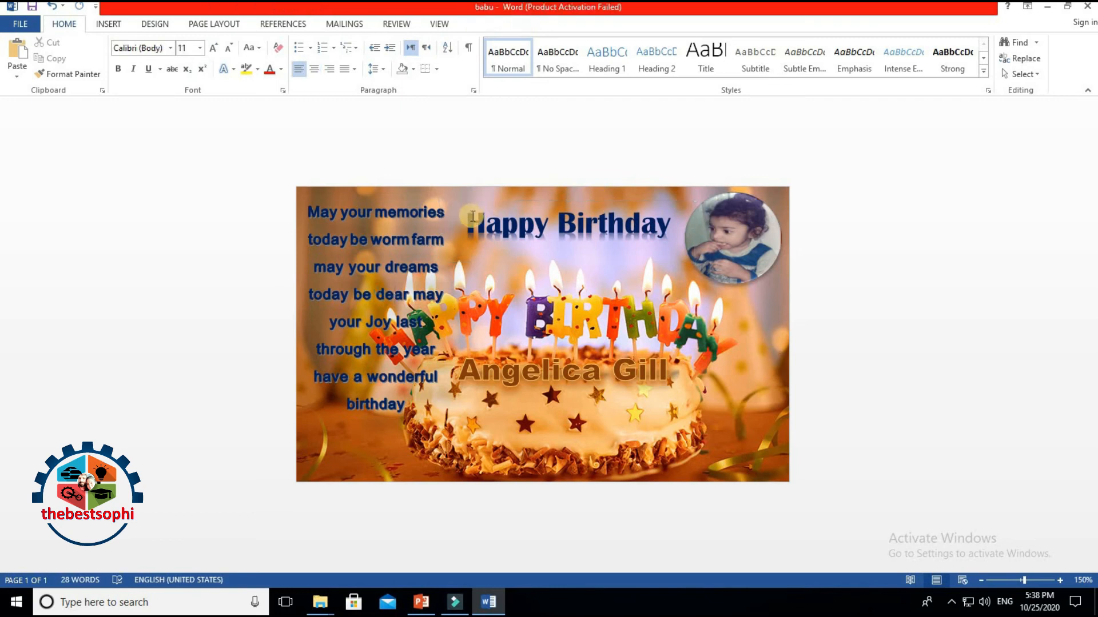
# Step: Try red, then yellow, as the Happy Birthday heading's font colour
pyautogui.tripleClick(537, 227)
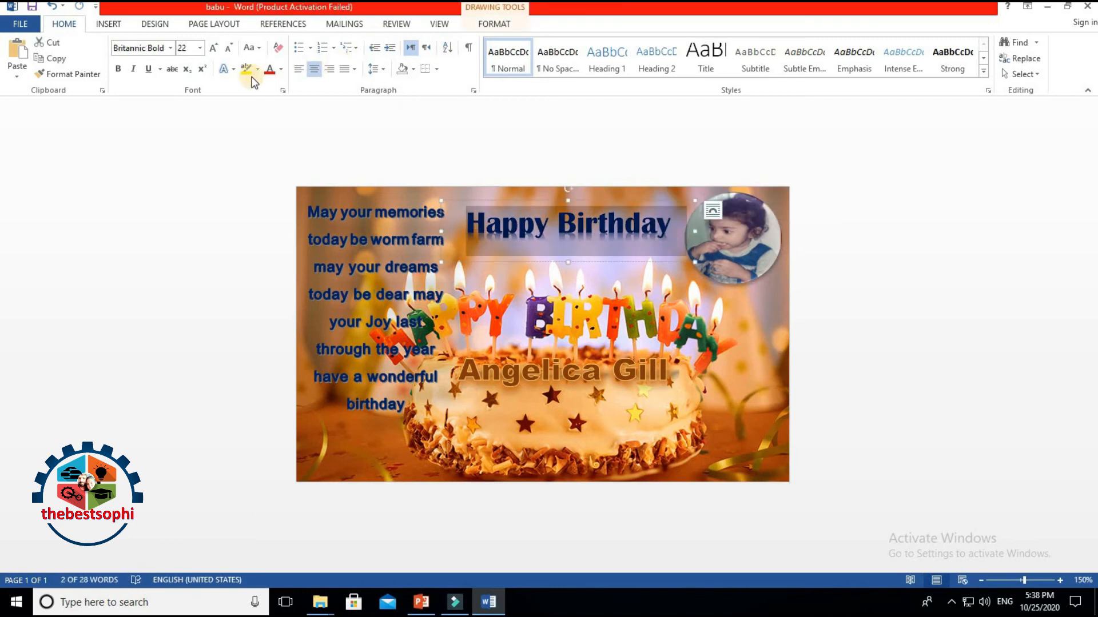
pyautogui.click(270, 72)
pyautogui.click(915, 372)
pyautogui.click(559, 229)
pyautogui.tripleClick(508, 229)
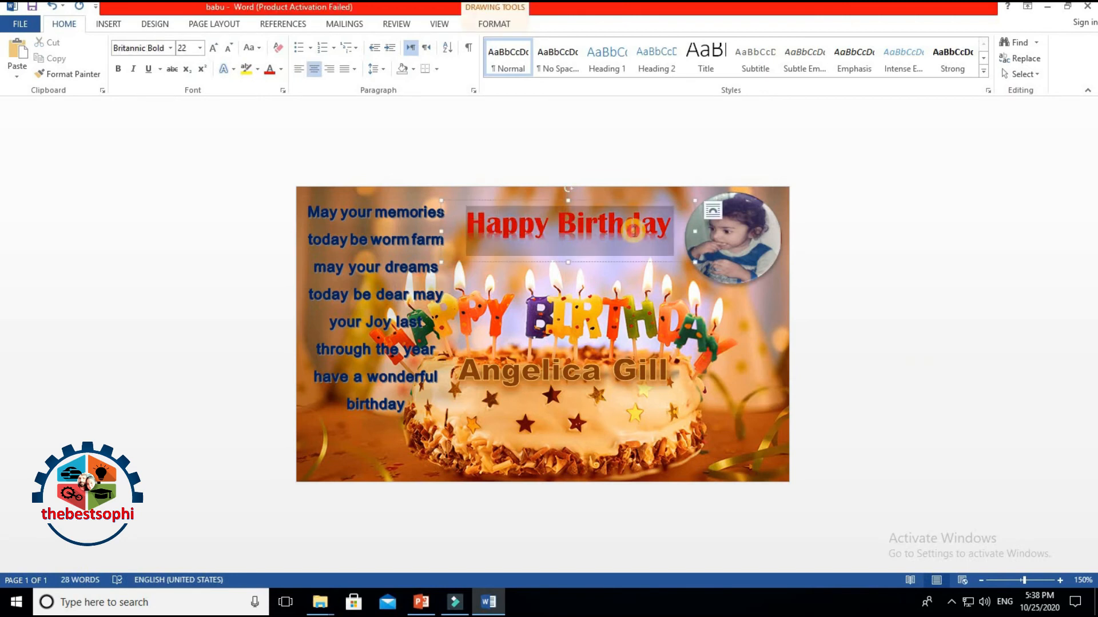
pyautogui.click(281, 69)
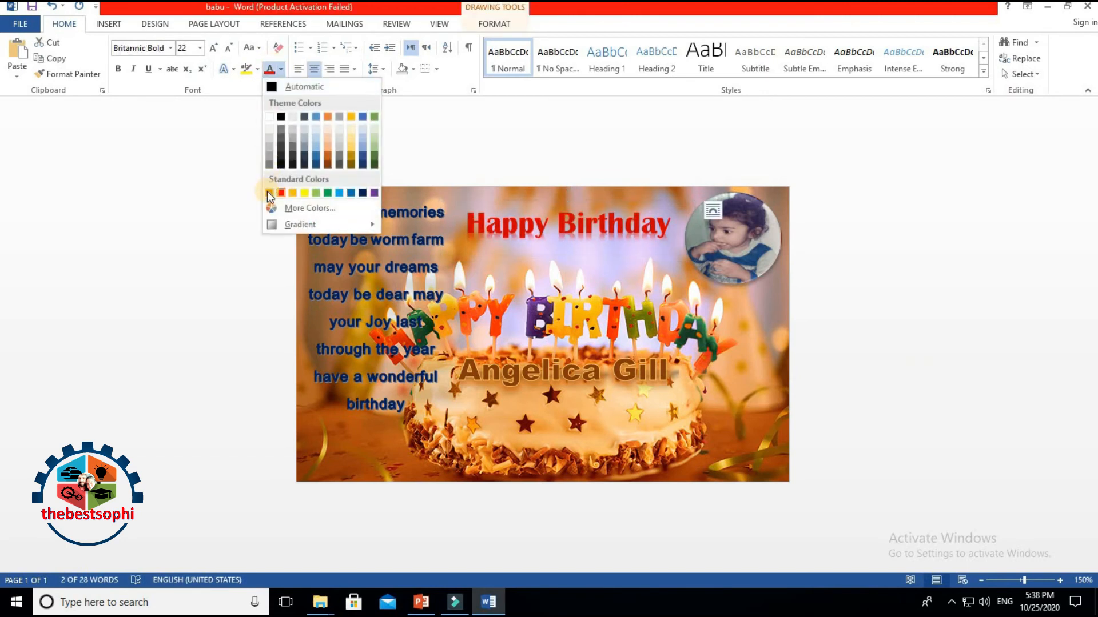
pyautogui.click(592, 253)
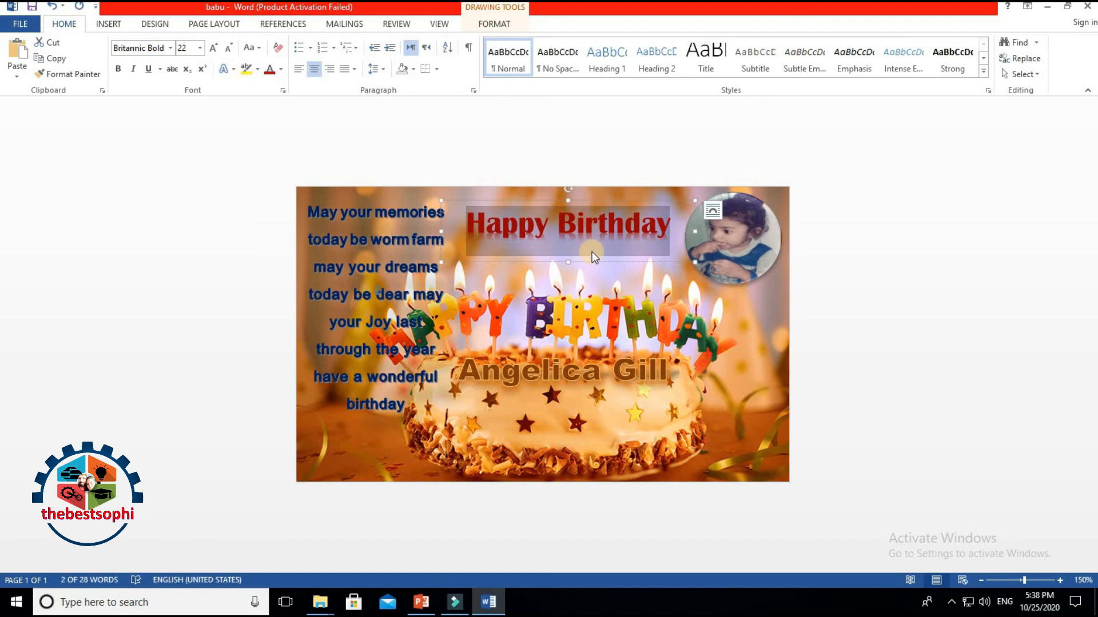
pyautogui.click(281, 69)
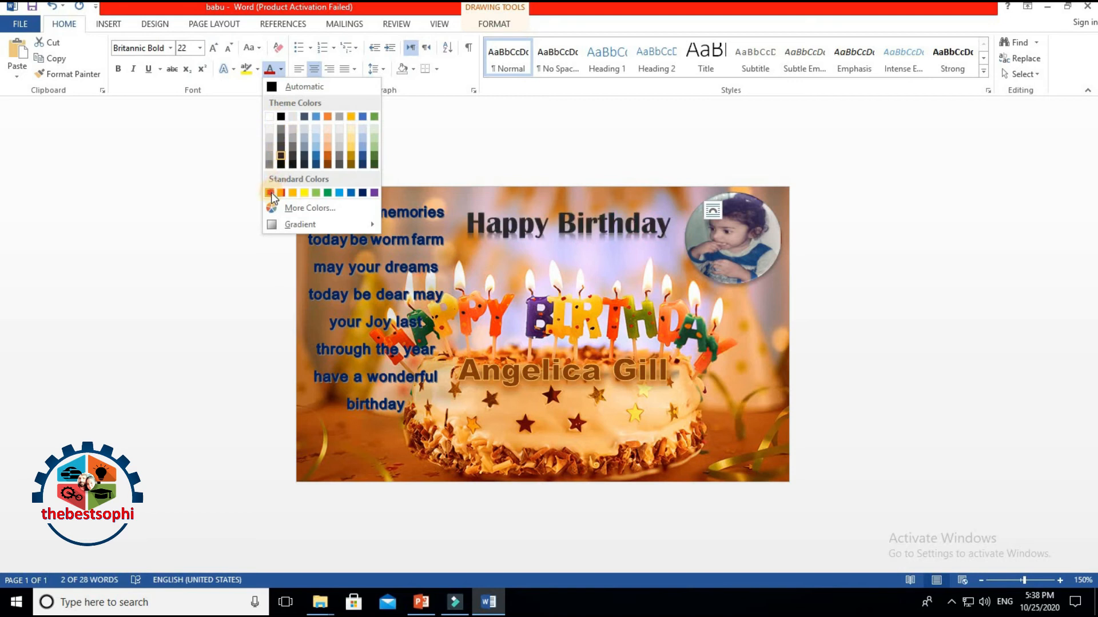
pyautogui.click(309, 194)
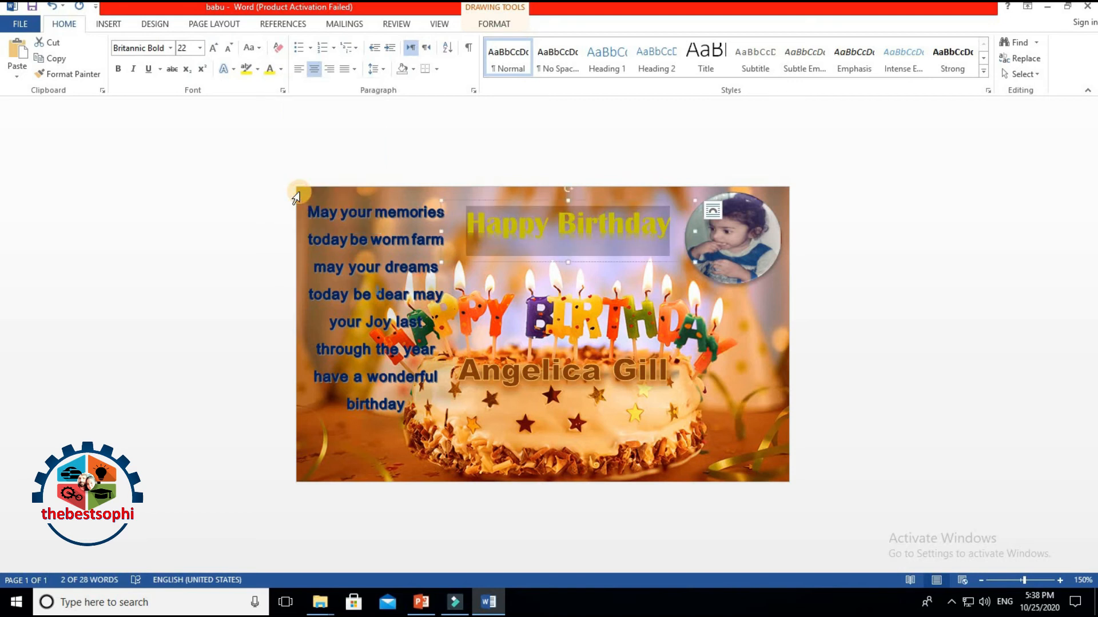
pyautogui.click(741, 310)
# Step: Nudge the heading slightly left and set its text to red
pyautogui.moveTo(595, 200); pyautogui.dragTo(590, 202)
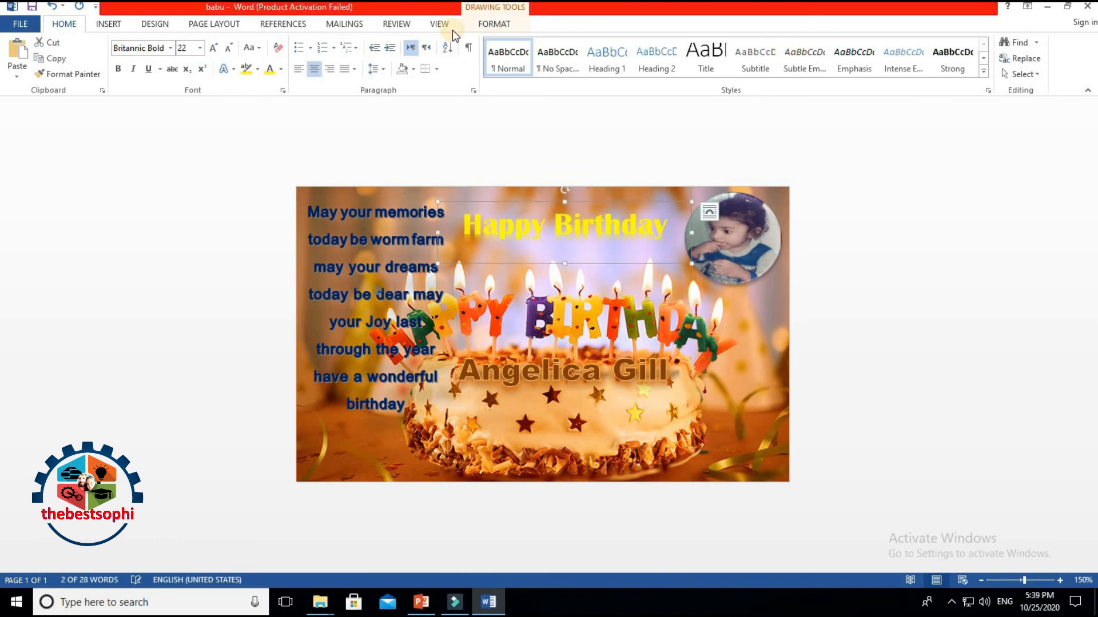
pyautogui.click(281, 69)
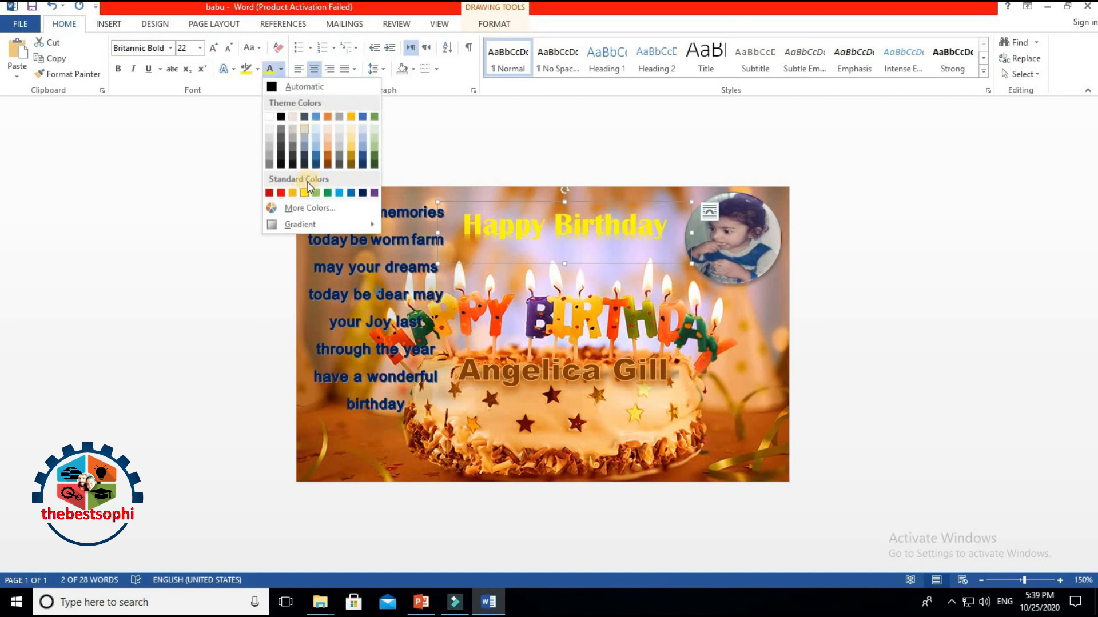
pyautogui.click(281, 192)
pyautogui.click(849, 254)
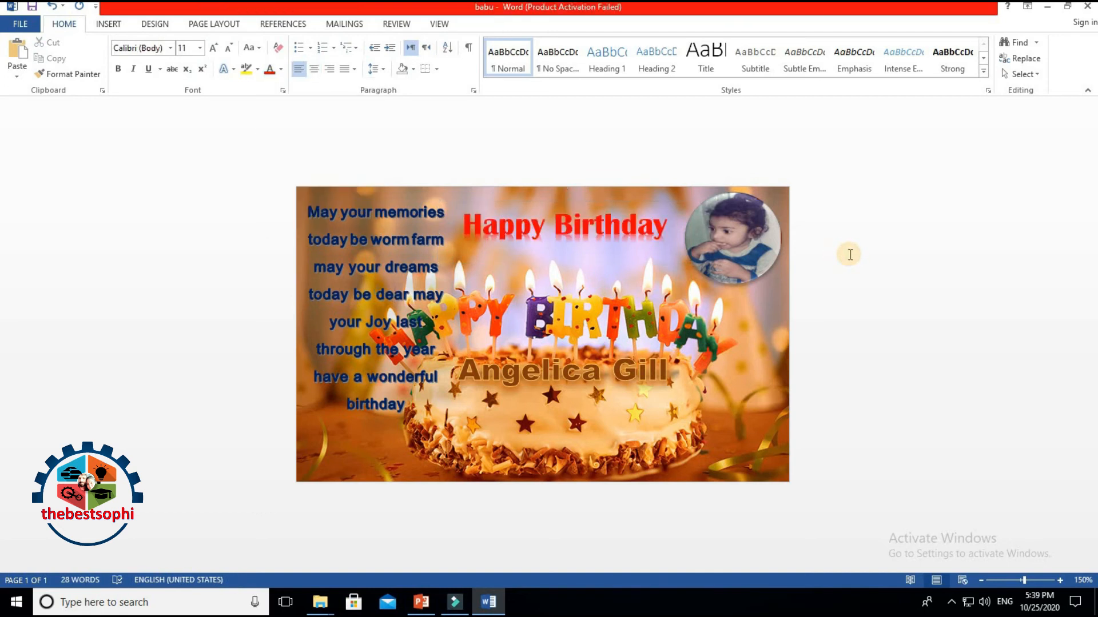
# Step: Narrow the poem text box and shrink the poem text to 9 pt
pyautogui.click(410, 293)
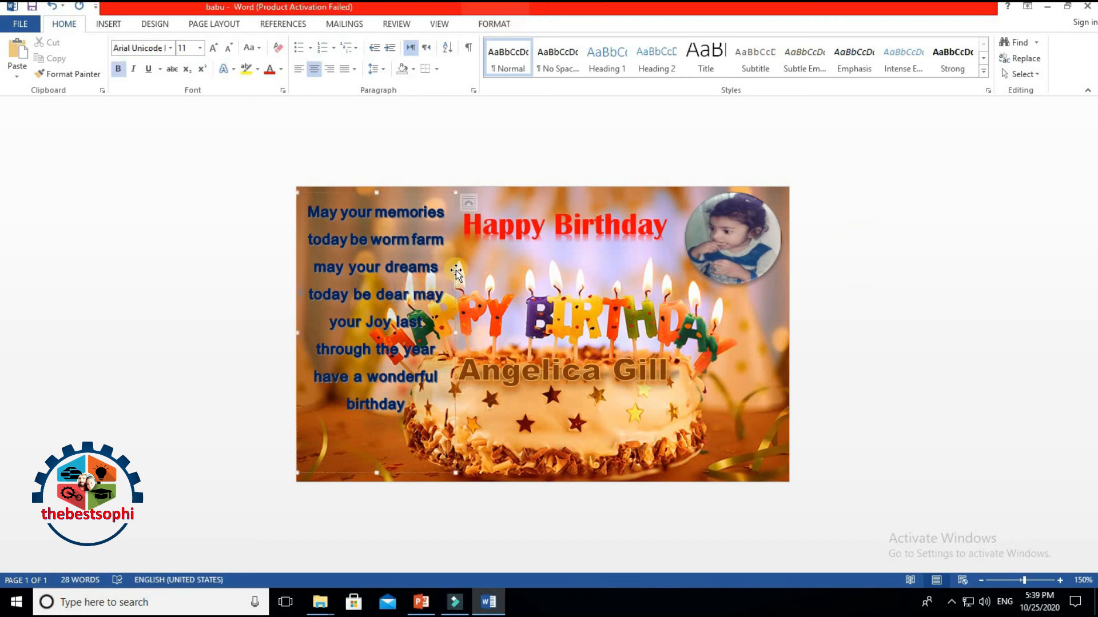
pyautogui.moveTo(454, 333); pyautogui.dragTo(415, 333)
pyautogui.moveTo(315, 211); pyautogui.dragTo(400, 466)
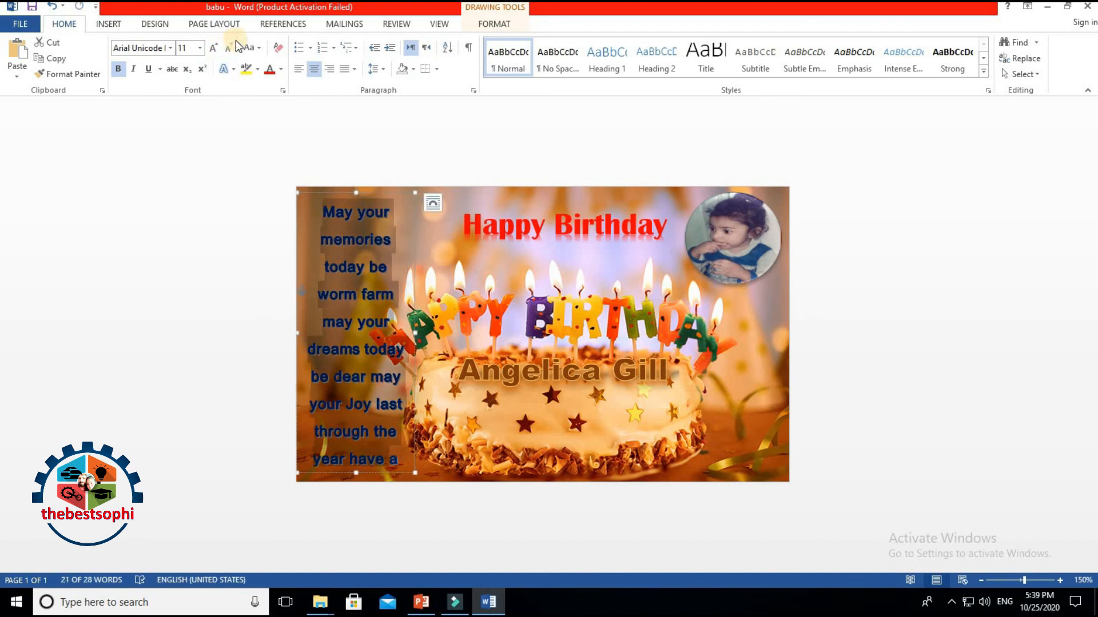
pyautogui.click(227, 49)
pyautogui.click(226, 49)
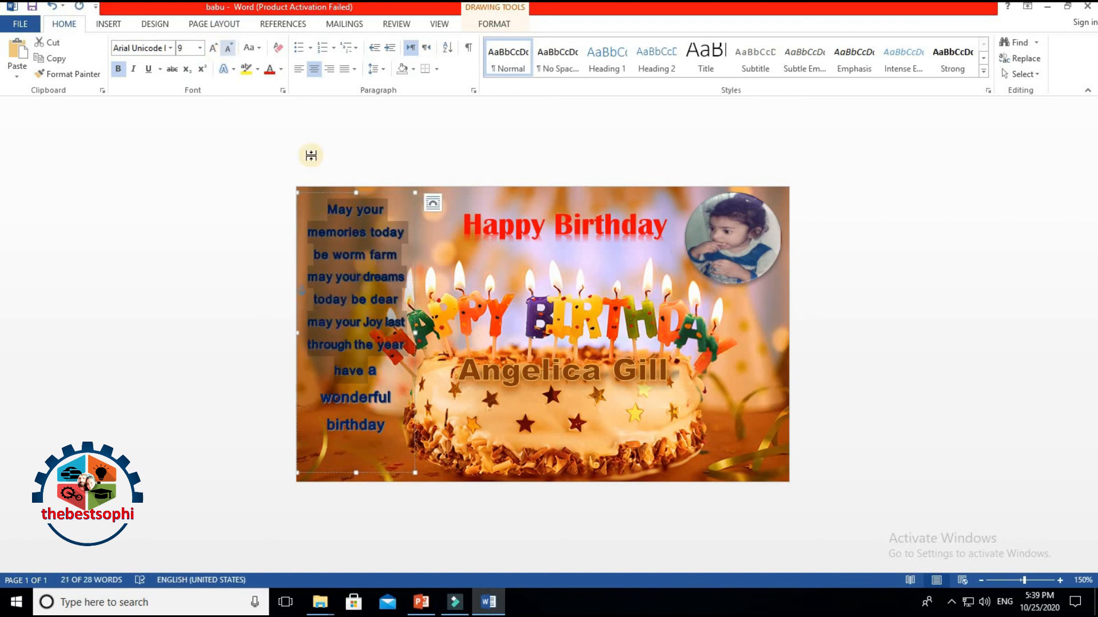
pyautogui.click(320, 386)
# Step: Shrink the words 'wonderful birthday' two sizes smaller
pyautogui.moveTo(321, 386); pyautogui.dragTo(372, 417)
pyautogui.click(229, 49)
pyautogui.click(228, 49)
pyautogui.click(368, 206)
# Step: Widen the poem box across the card, fit its height, and move it below the name
pyautogui.click(366, 193)
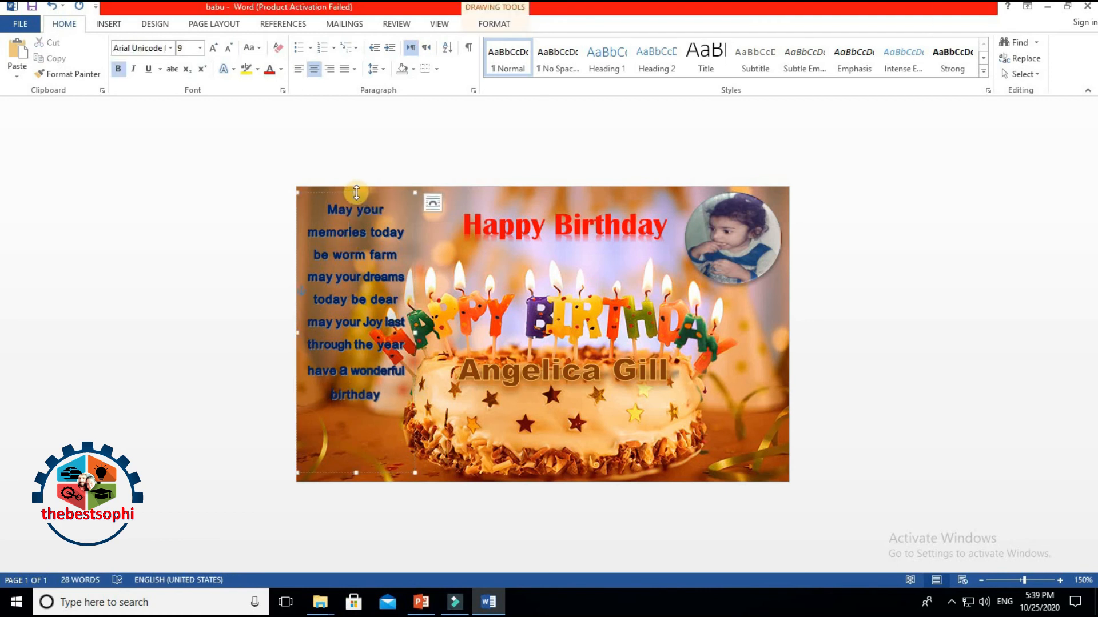
pyautogui.moveTo(356, 203); pyautogui.dragTo(356, 214)
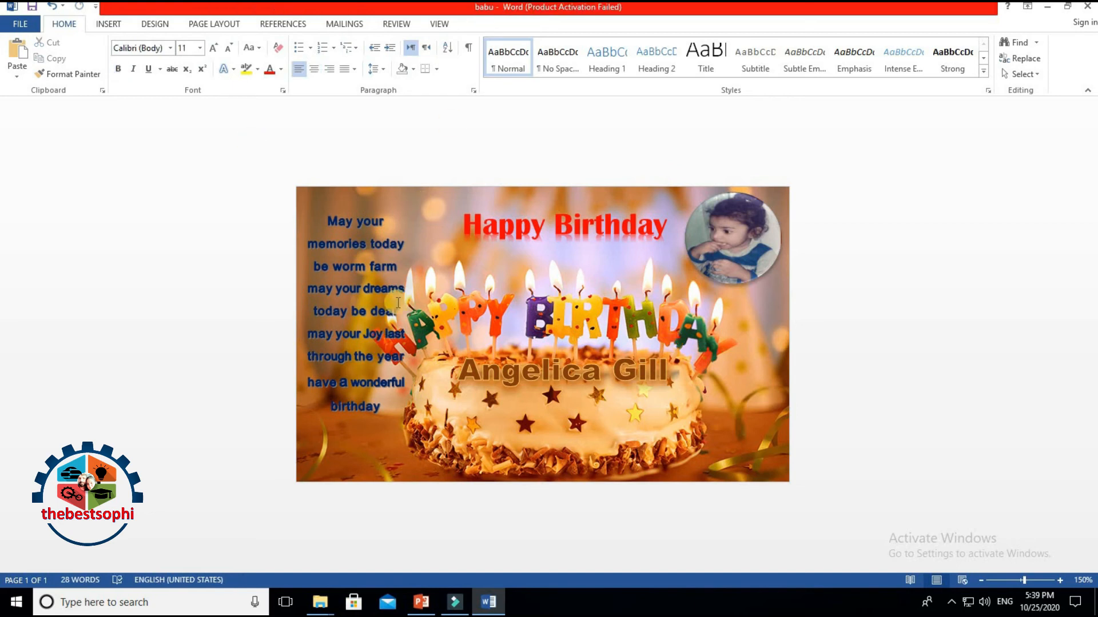
pyautogui.click(395, 333)
pyautogui.moveTo(412, 339); pyautogui.dragTo(654, 340)
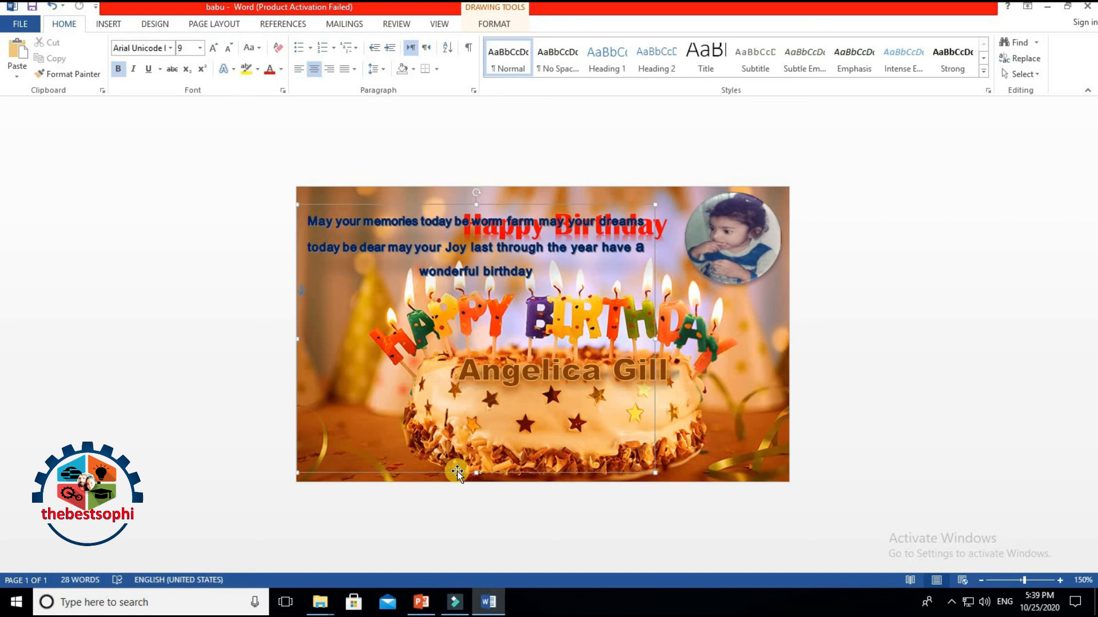
pyautogui.moveTo(478, 445); pyautogui.dragTo(477, 288)
pyautogui.moveTo(500, 206); pyautogui.dragTo(580, 400)
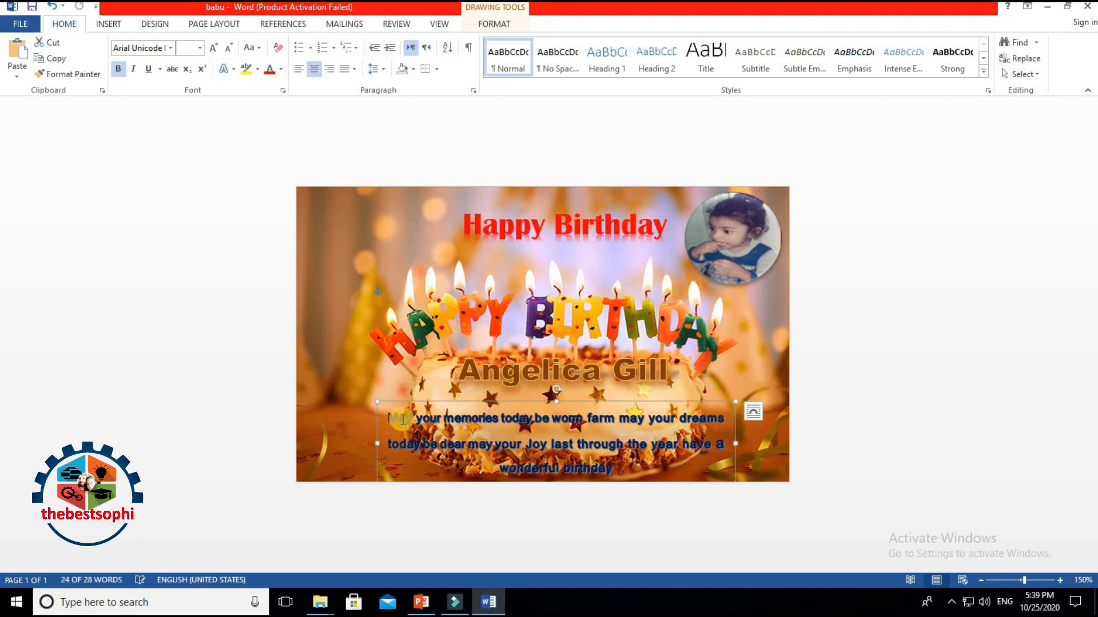
pyautogui.moveTo(391, 418); pyautogui.dragTo(622, 472)
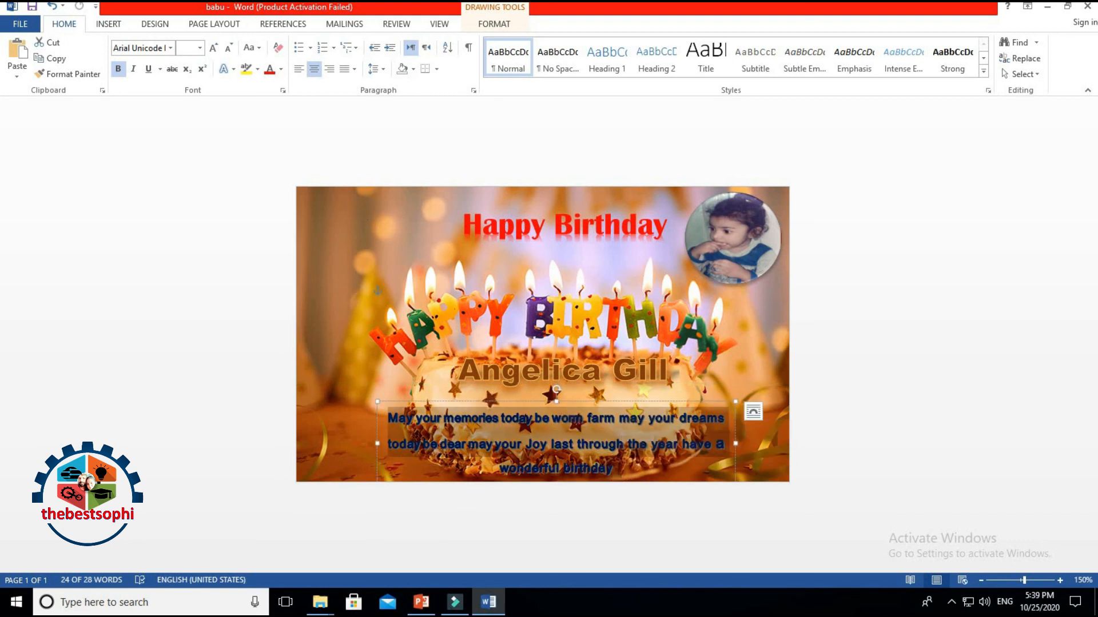
pyautogui.click(282, 69)
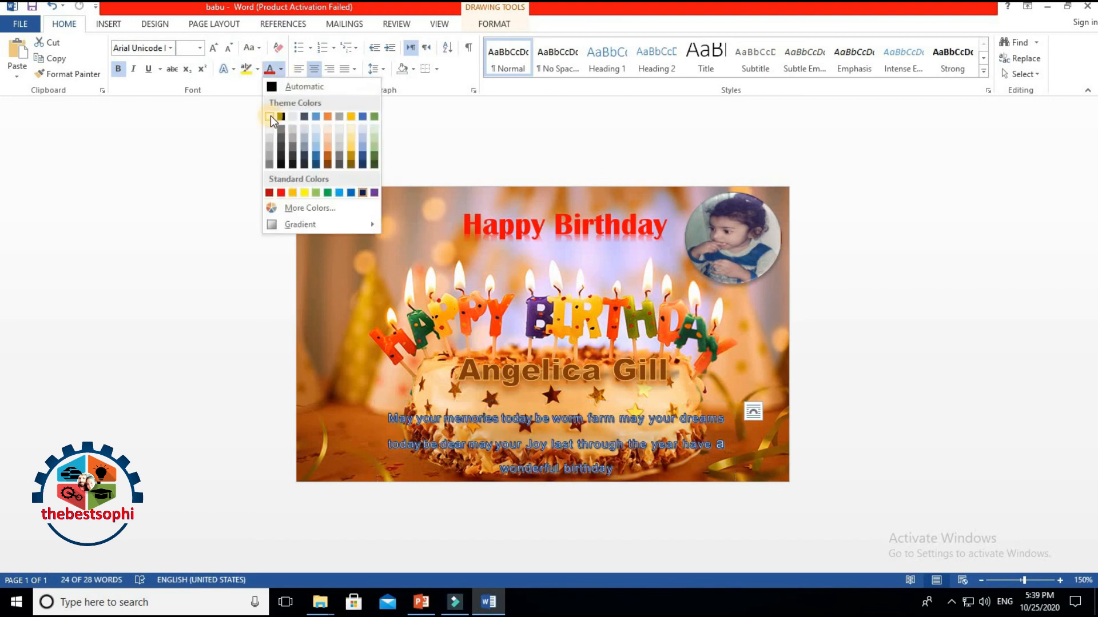
# Step: Apply a light-blue WordArt style to the wishes text and nudge its box up slightly
pyautogui.click(494, 24)
pyautogui.click(508, 71)
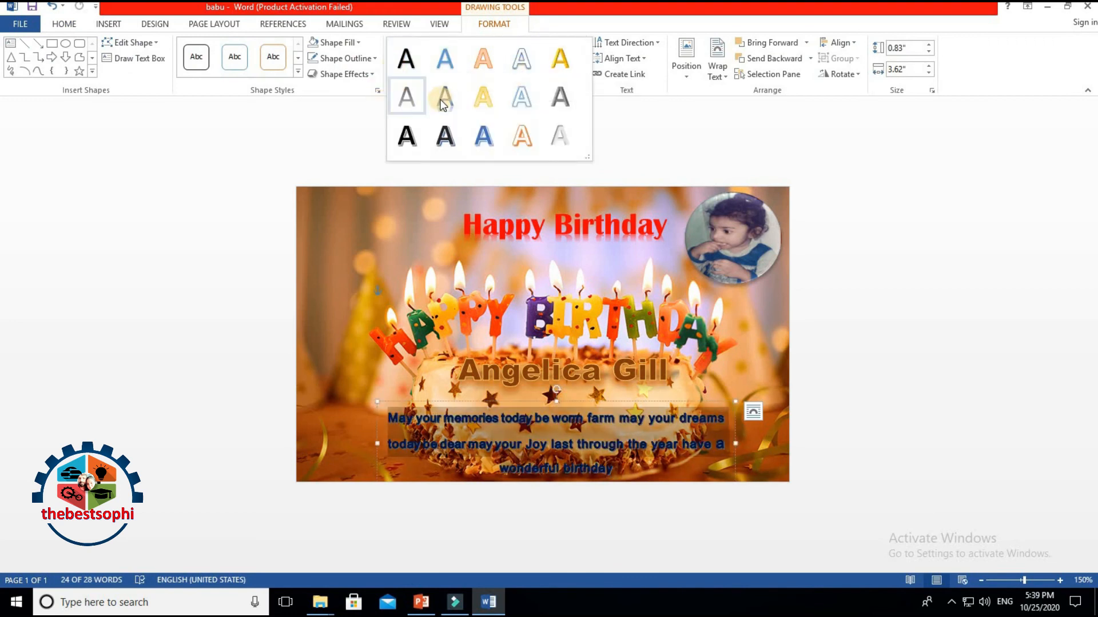
pyautogui.click(526, 101)
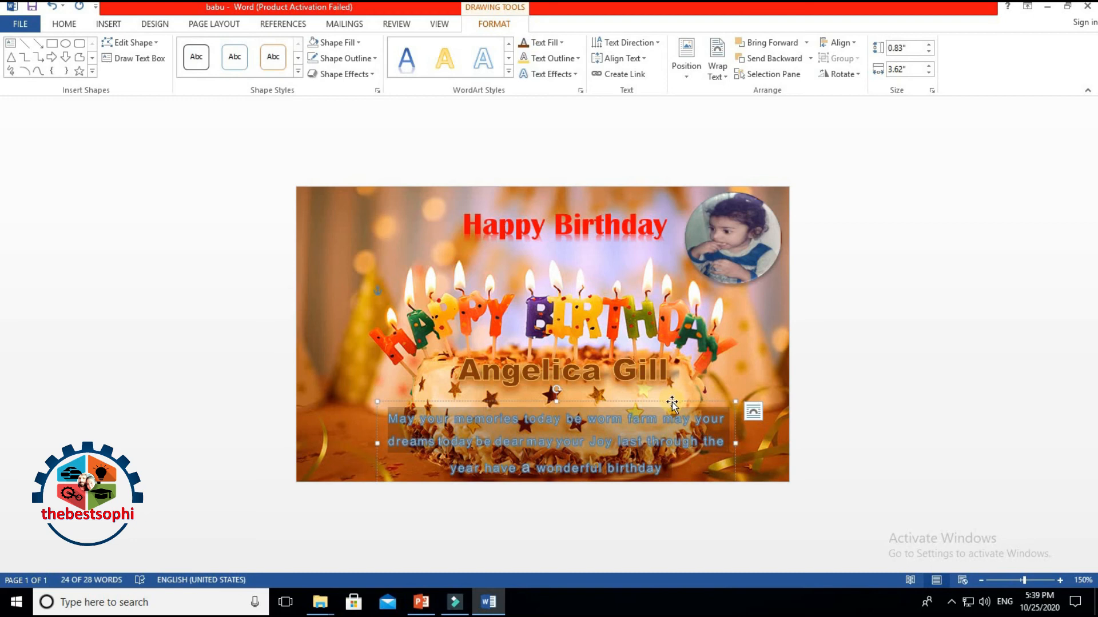
pyautogui.moveTo(672, 403); pyautogui.dragTo(671, 397)
# Step: Give the wishes text an Inner shadow effect, leaving the outline unchanged
pyautogui.click(542, 61)
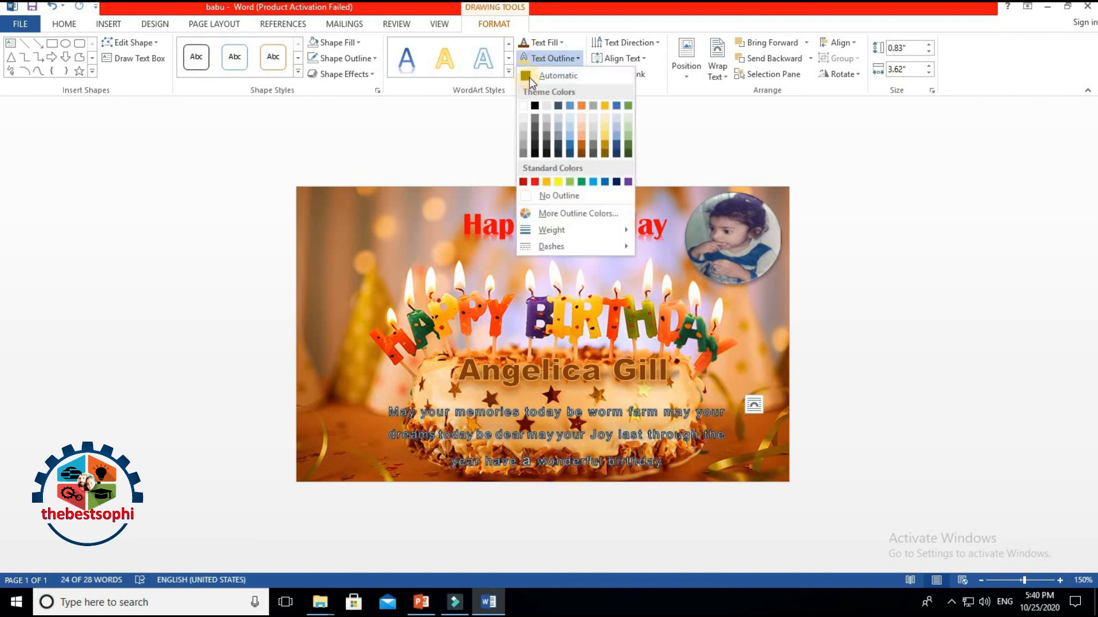
pyautogui.click(548, 56)
pyautogui.click(549, 74)
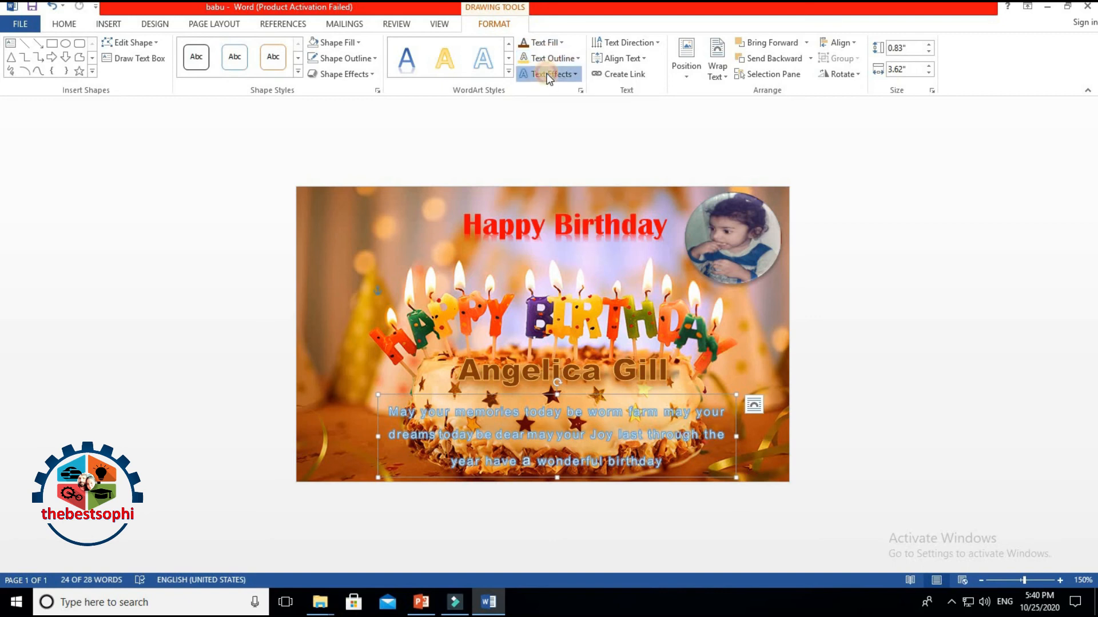
pyautogui.moveTo(550, 106)
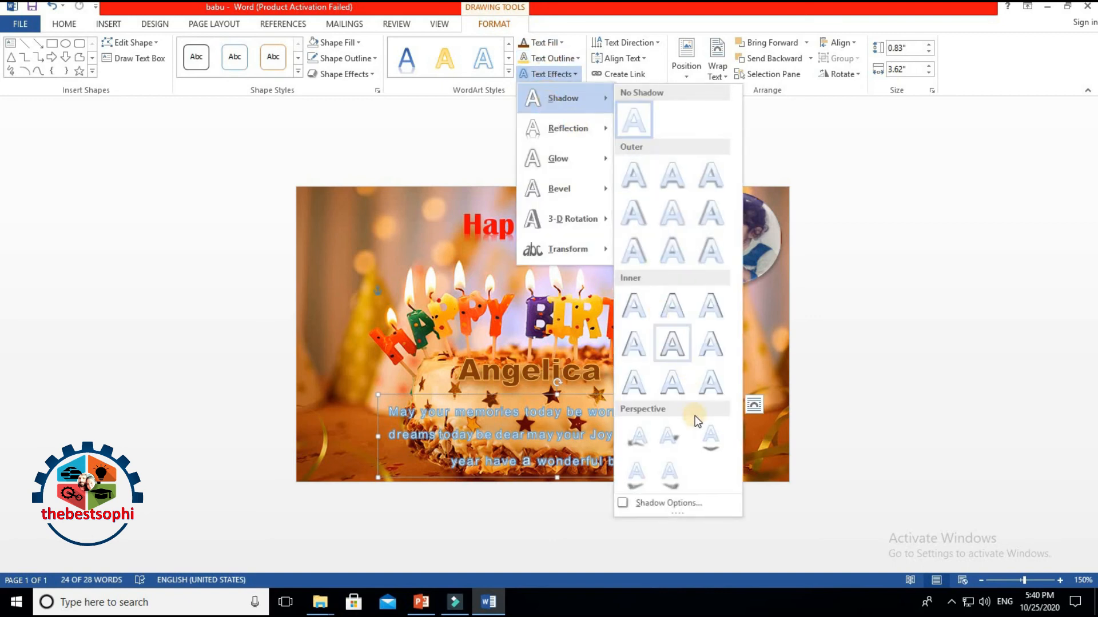
pyautogui.click(674, 351)
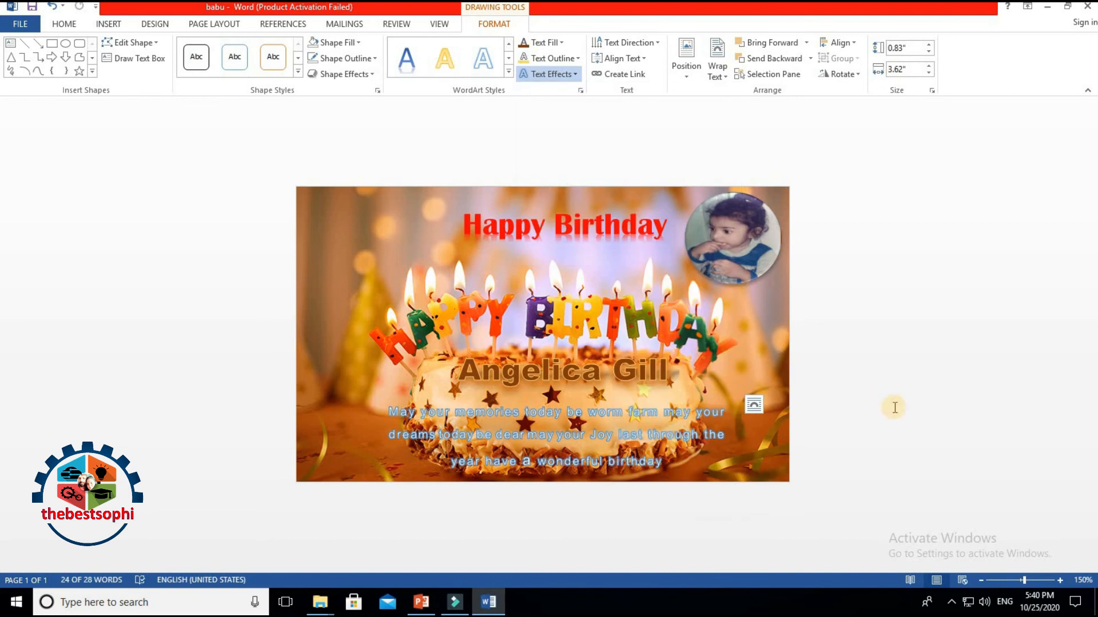
pyautogui.click(252, 287)
pyautogui.moveTo(394, 412); pyautogui.dragTo(684, 480)
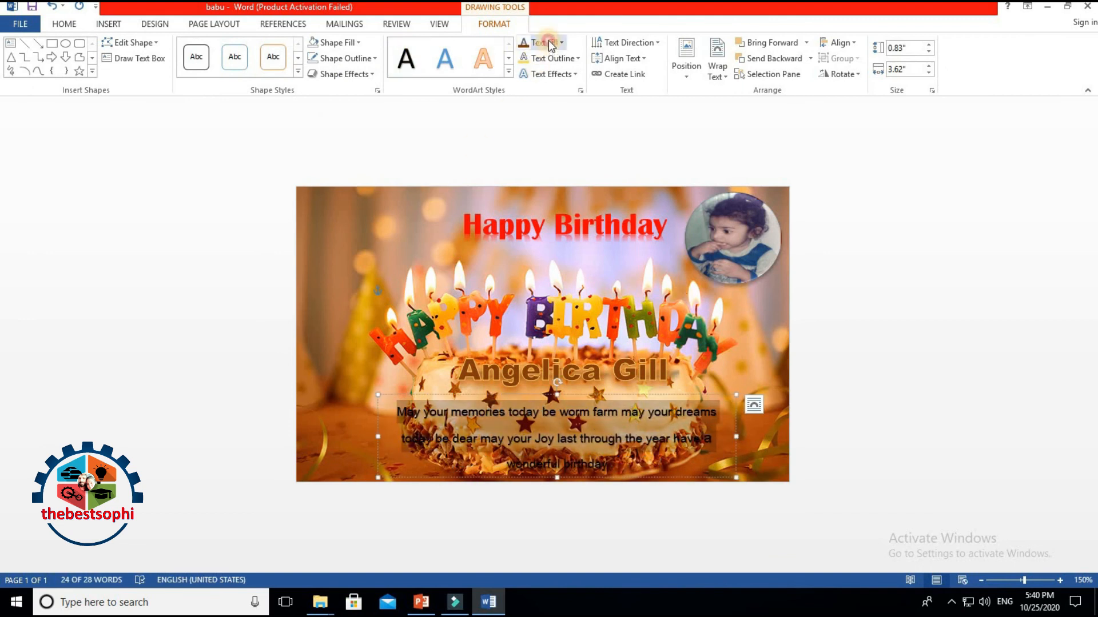
# Step: Set the wishes text fill to cyan through More Fill Colors
pyautogui.click(546, 42)
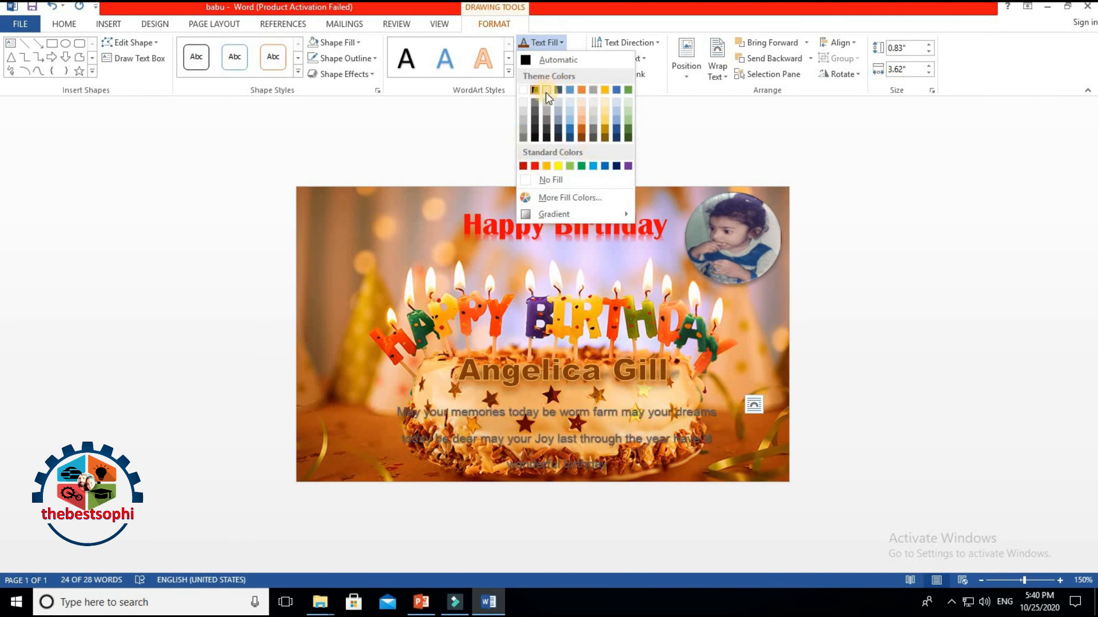
pyautogui.click(555, 197)
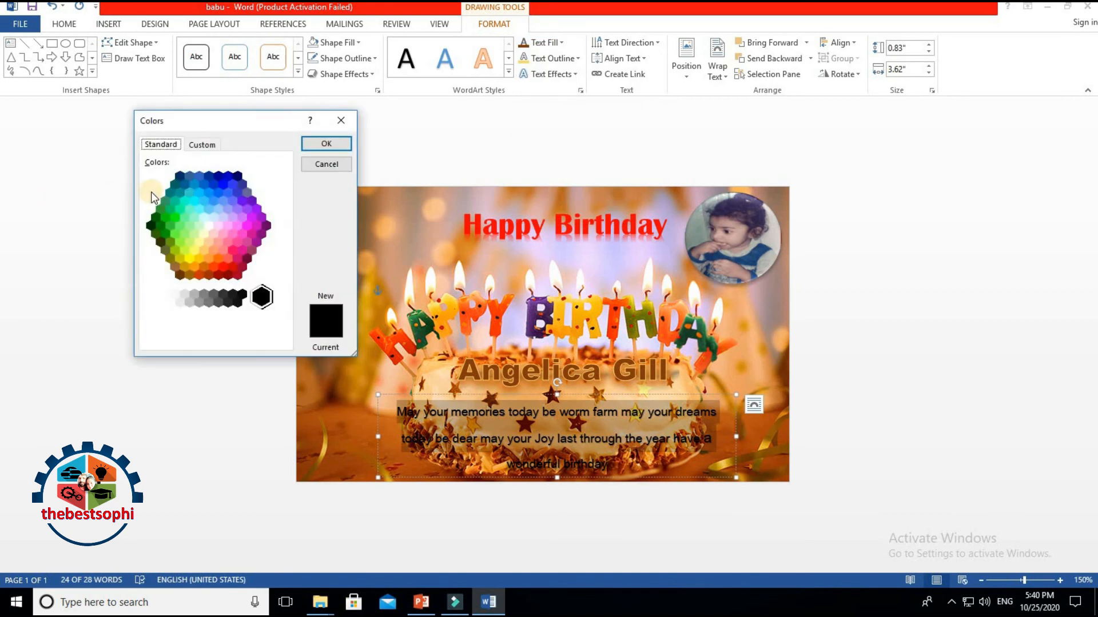
pyautogui.click(195, 200)
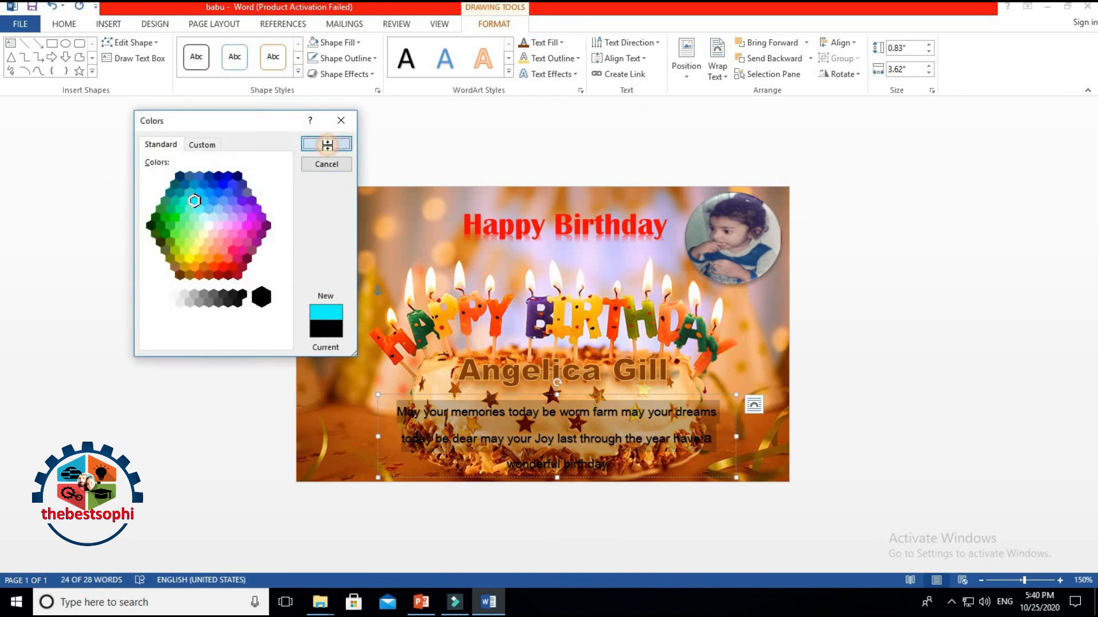
pyautogui.click(327, 145)
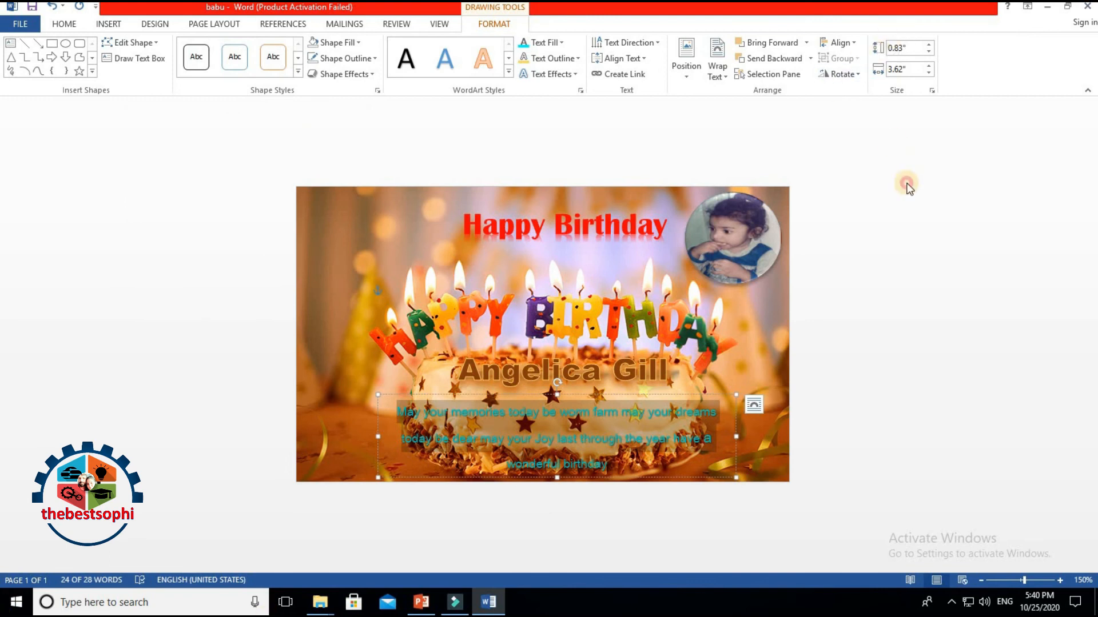
pyautogui.click(877, 254)
# Step: Reselect the whole wishes message, leaving its text outline unchanged
pyautogui.moveTo(399, 416); pyautogui.dragTo(671, 489)
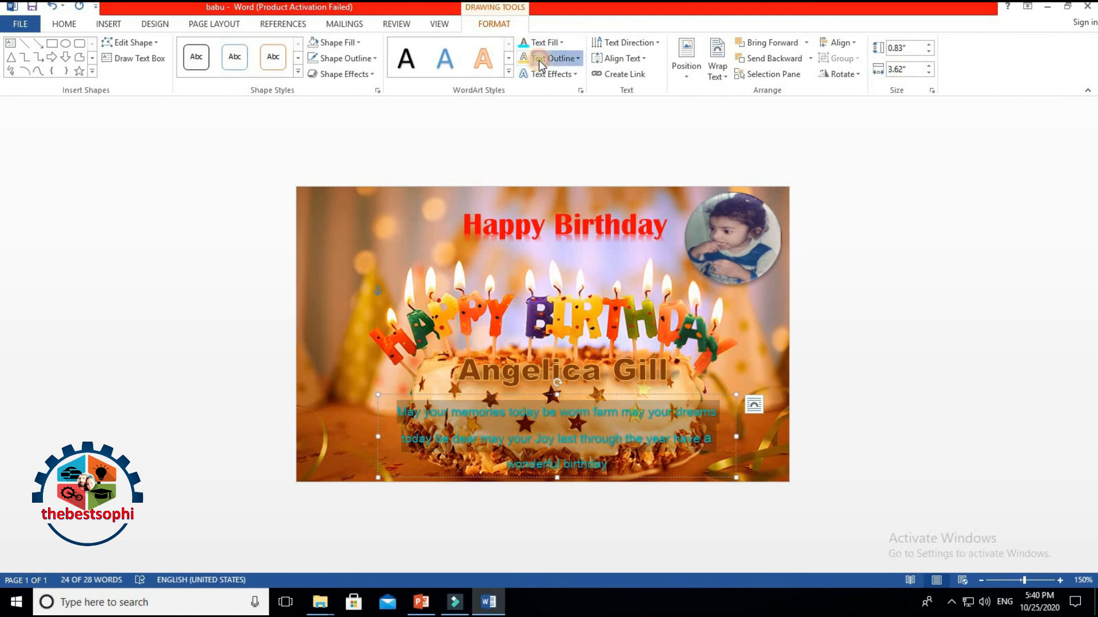
pyautogui.click(539, 60)
pyautogui.click(972, 257)
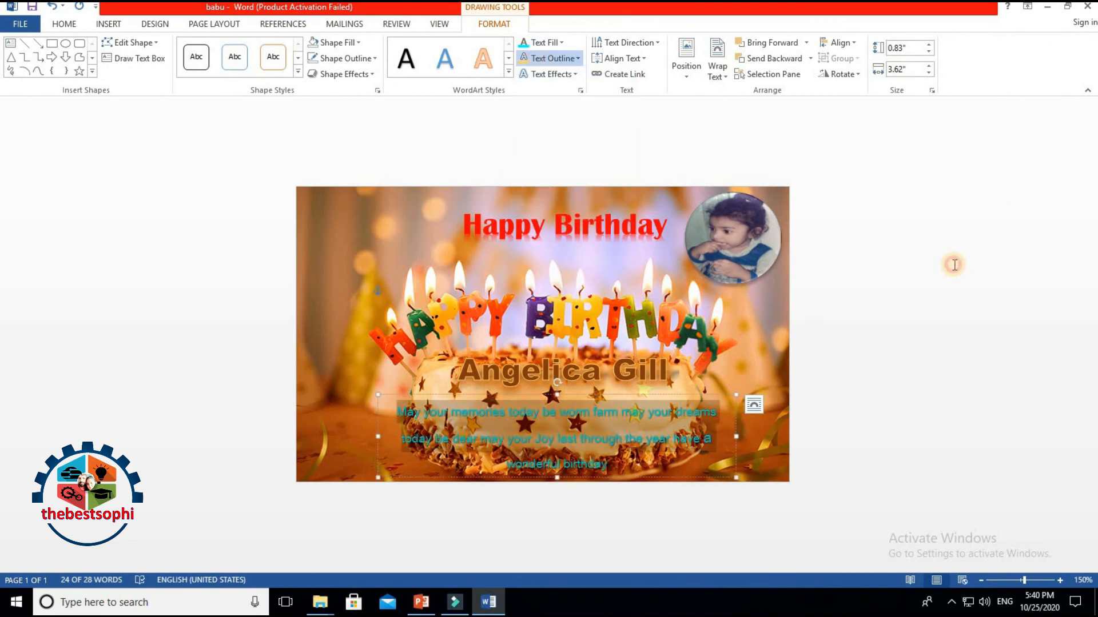
pyautogui.click(858, 334)
pyautogui.click(422, 426)
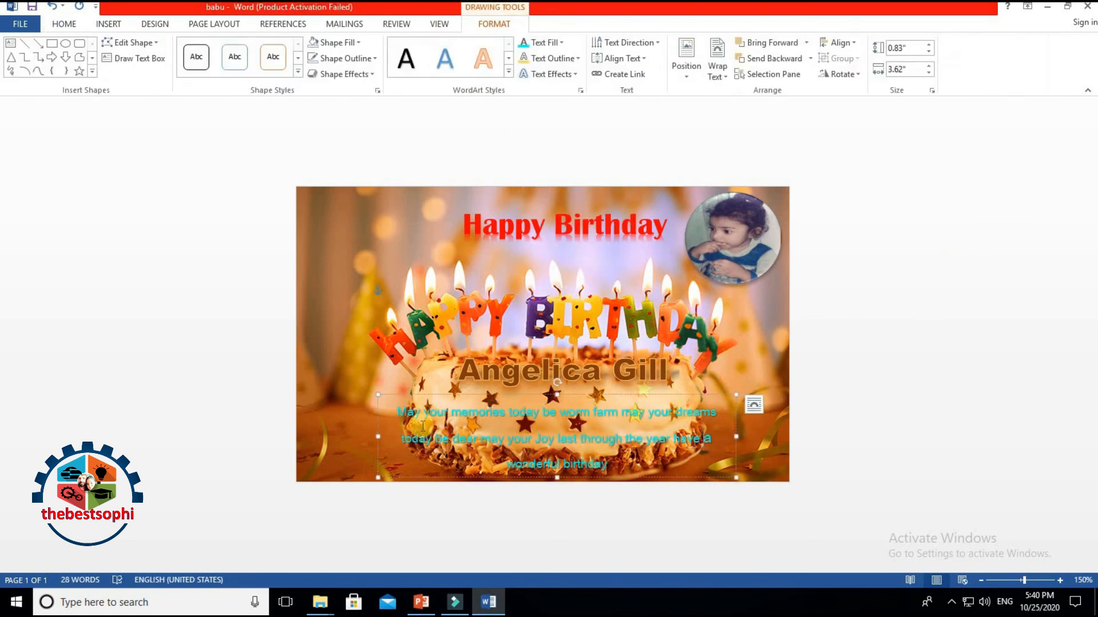
pyautogui.click(402, 415)
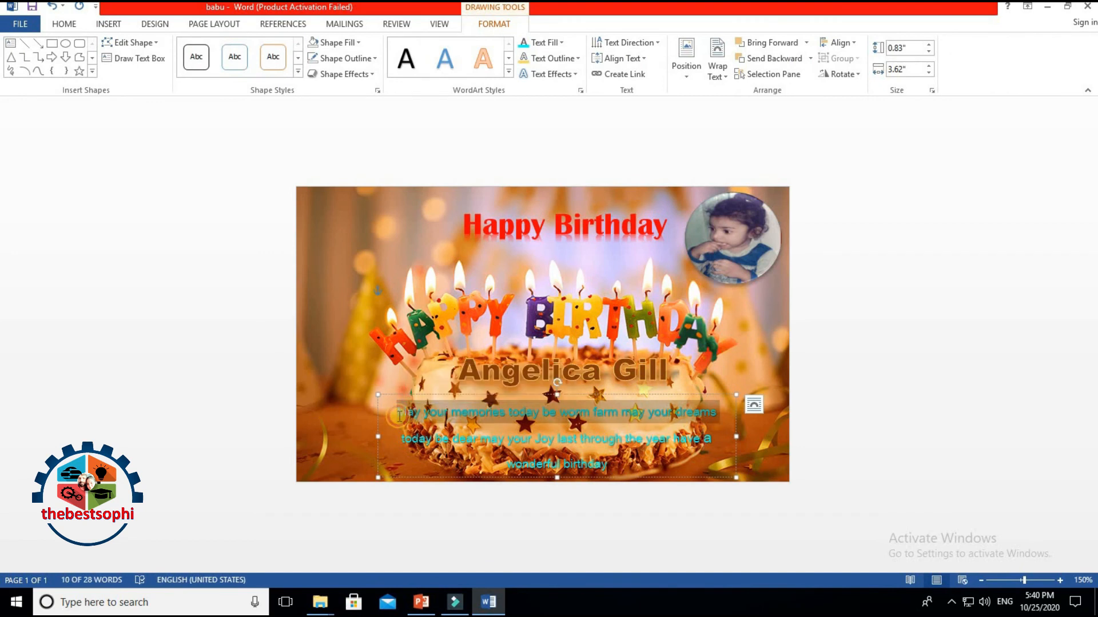
pyautogui.click(400, 410)
pyautogui.moveTo(399, 411); pyautogui.dragTo(593, 490)
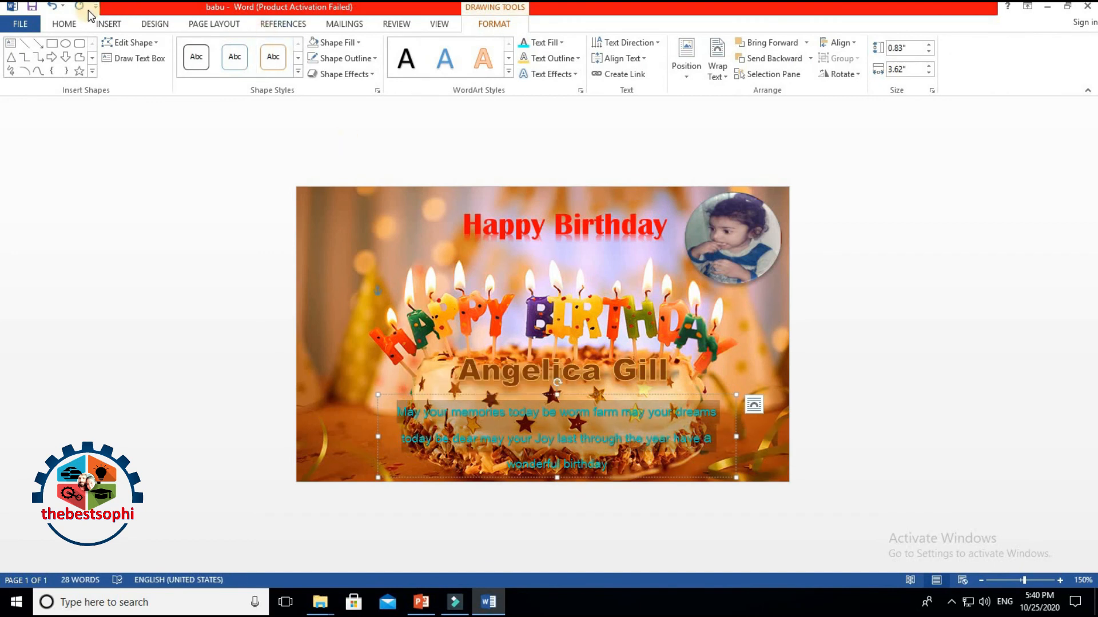
pyautogui.click(66, 25)
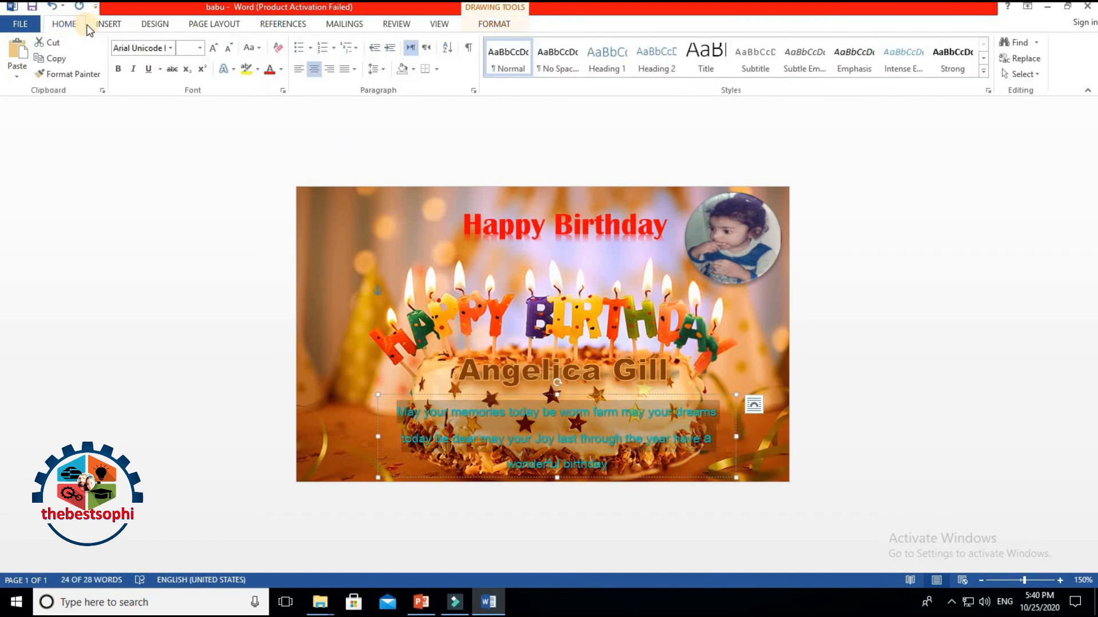
# Step: Adjust the wishes text size, finally setting all of it to 11 pt, and nudge the box up
pyautogui.click(213, 49)
pyautogui.click(213, 49)
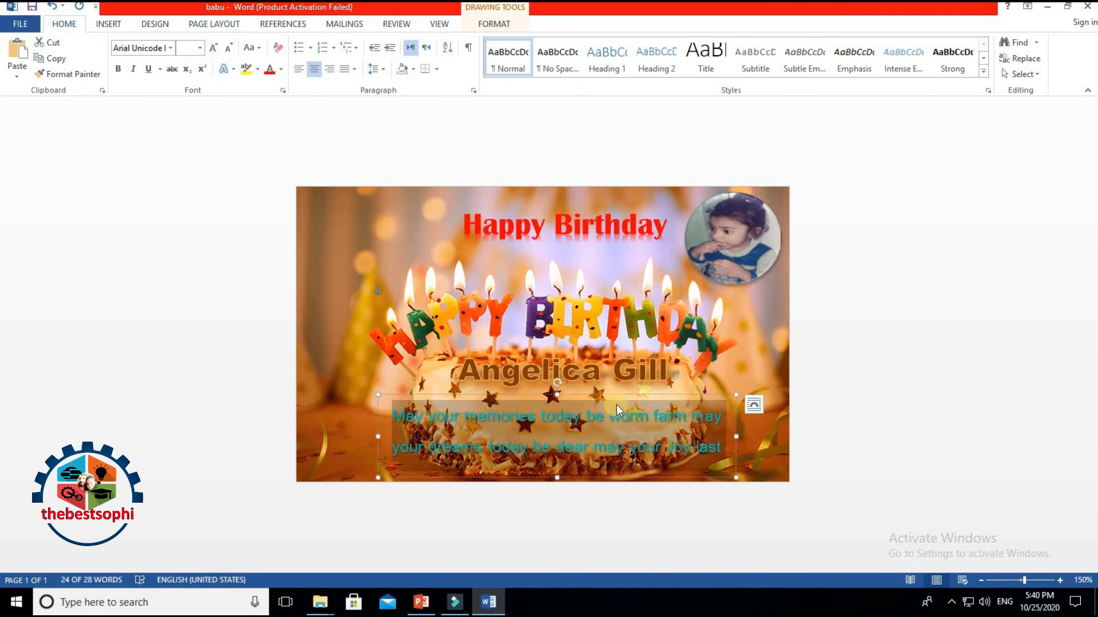
pyautogui.moveTo(618, 394); pyautogui.dragTo(615, 382)
pyautogui.moveTo(682, 513); pyautogui.dragTo(668, 488)
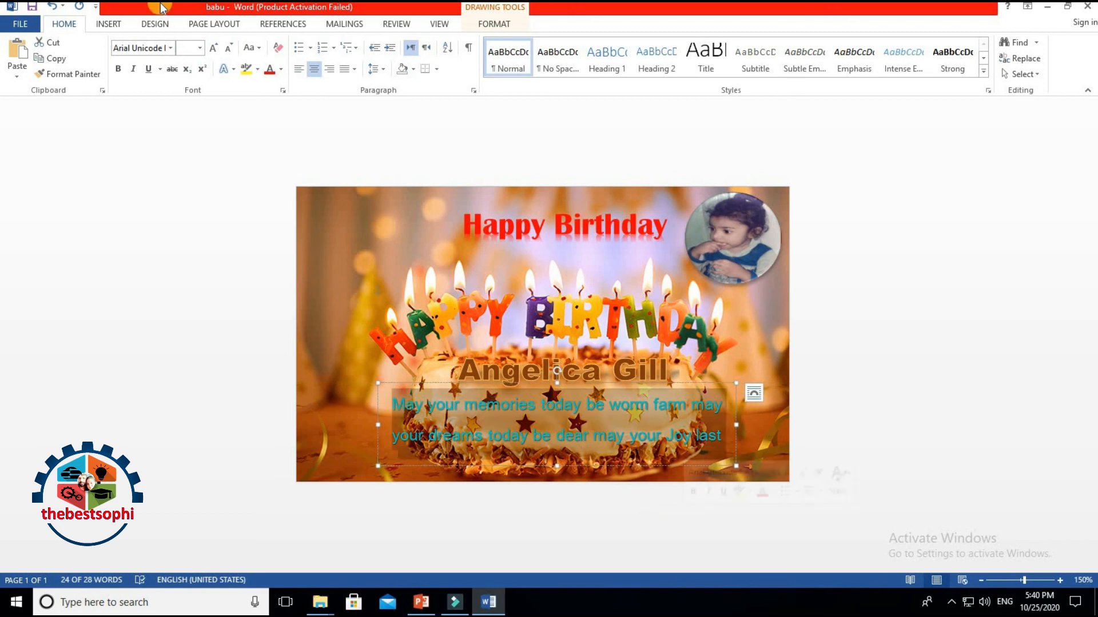
pyautogui.click(228, 46)
pyautogui.click(228, 45)
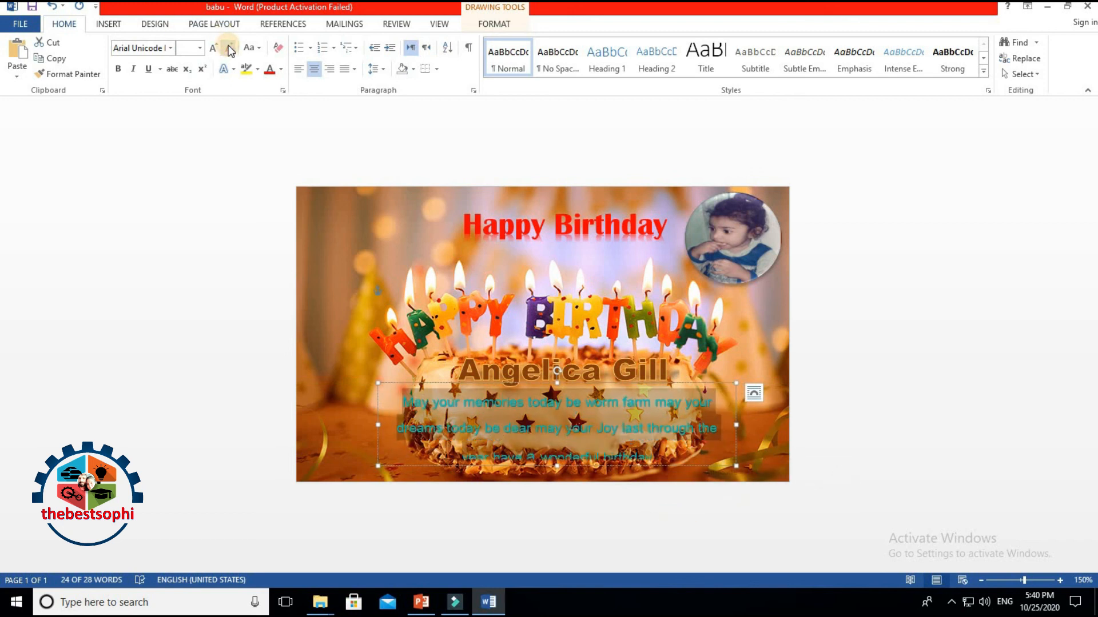
pyautogui.click(228, 46)
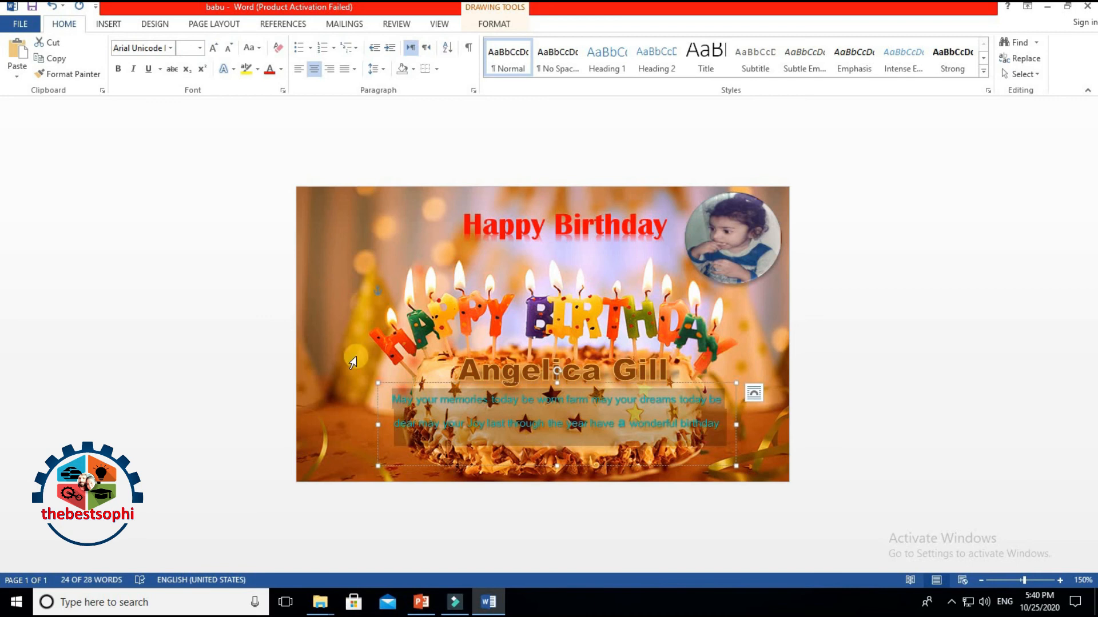
pyautogui.click(610, 444)
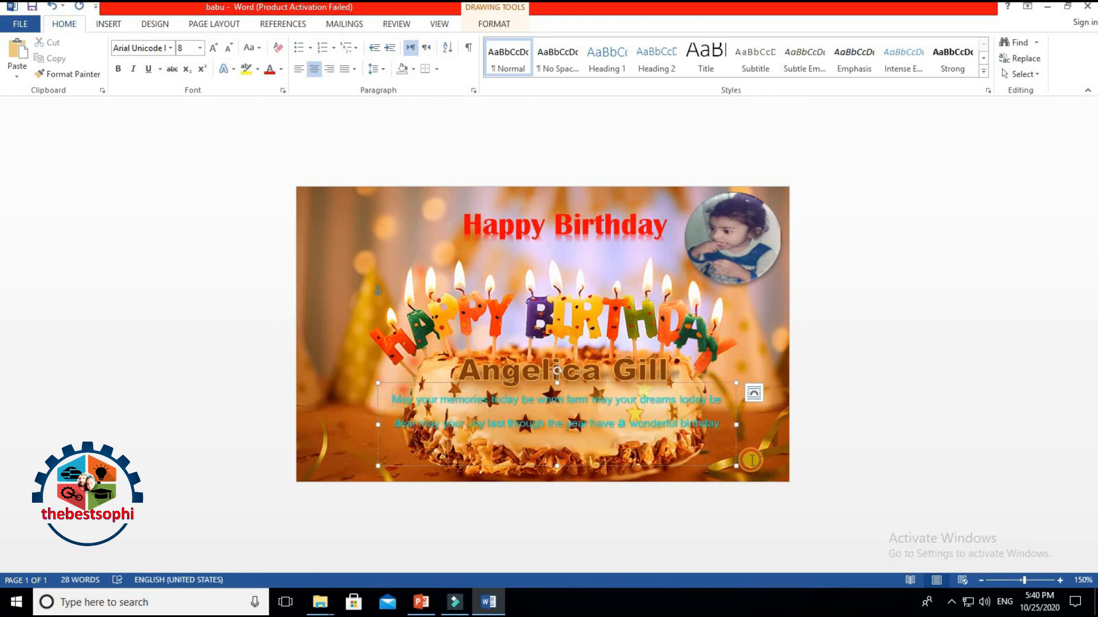
pyautogui.hotkey('ctrl', 'a')
pyautogui.click(200, 48)
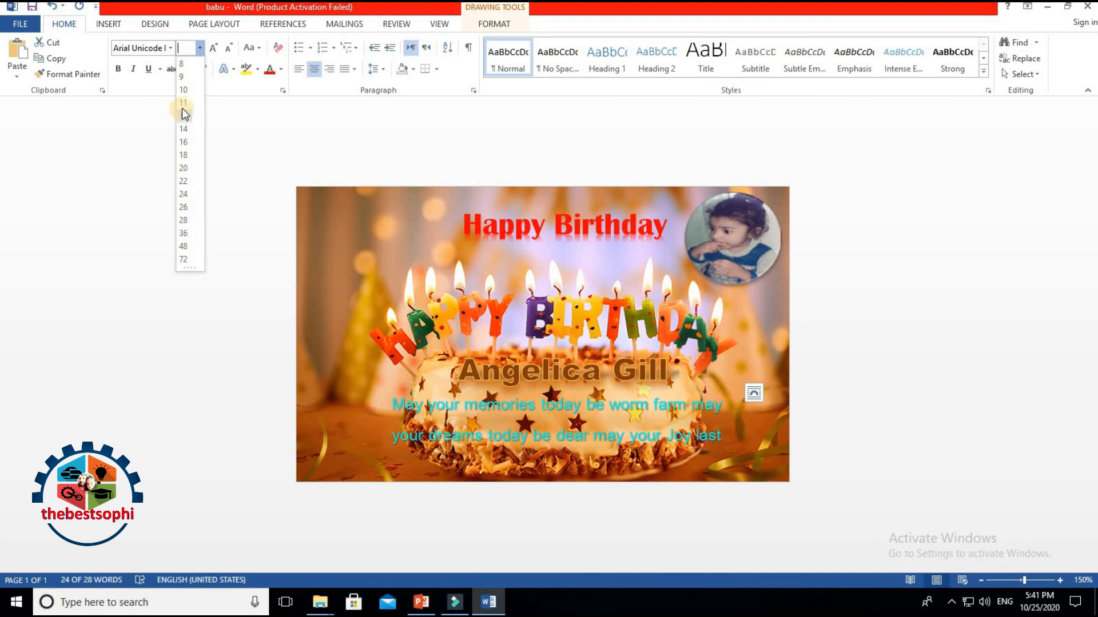
pyautogui.click(183, 104)
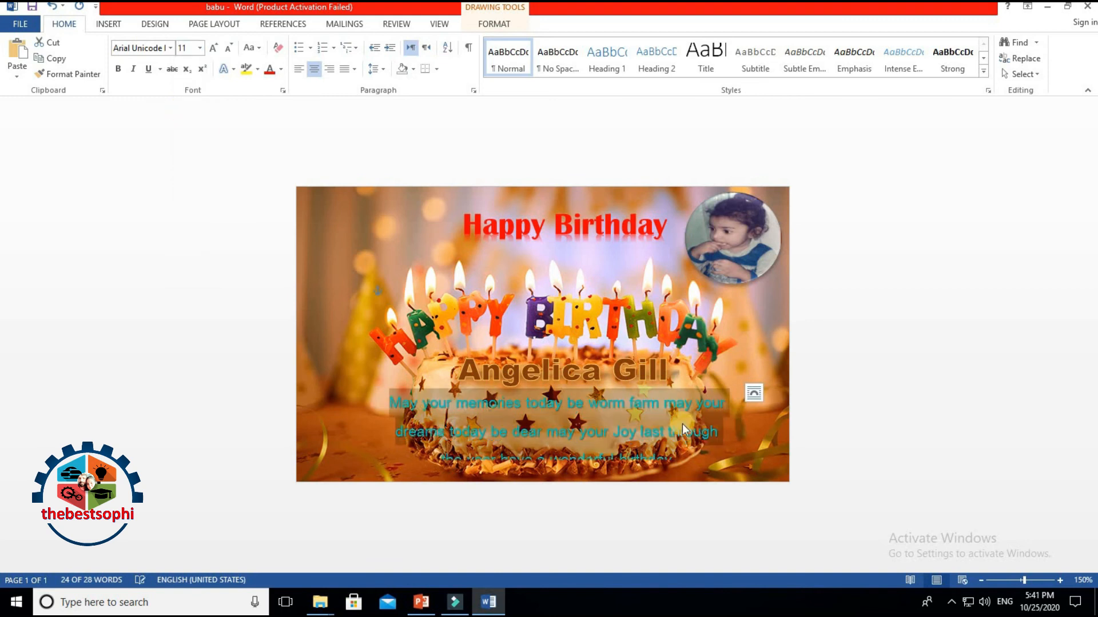
# Step: Widen the wishes box to the left and right and nudge it slightly right
pyautogui.click(379, 423)
pyautogui.moveTo(378, 423); pyautogui.dragTo(321, 425)
pyautogui.moveTo(736, 425); pyautogui.dragTo(783, 425)
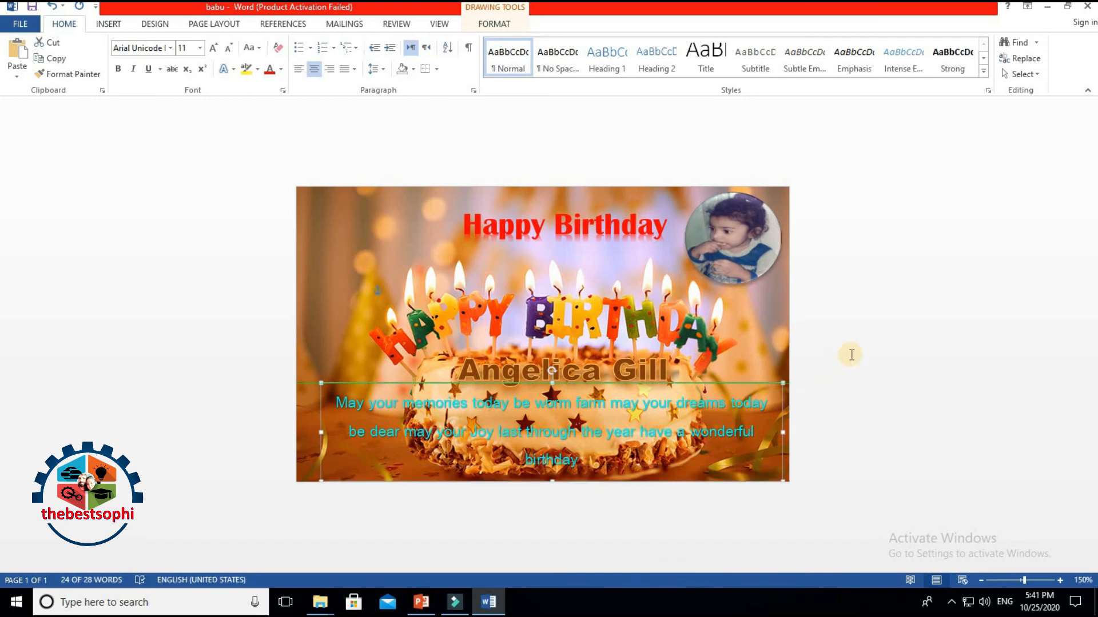
pyautogui.click(576, 465)
pyautogui.click(580, 459)
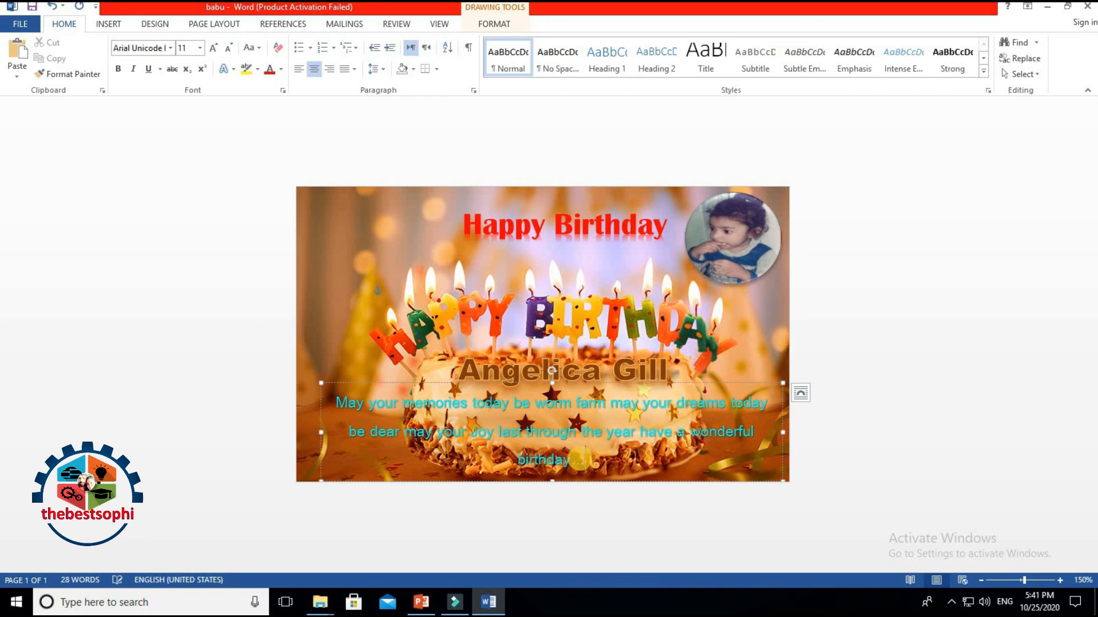
pyautogui.click(890, 311)
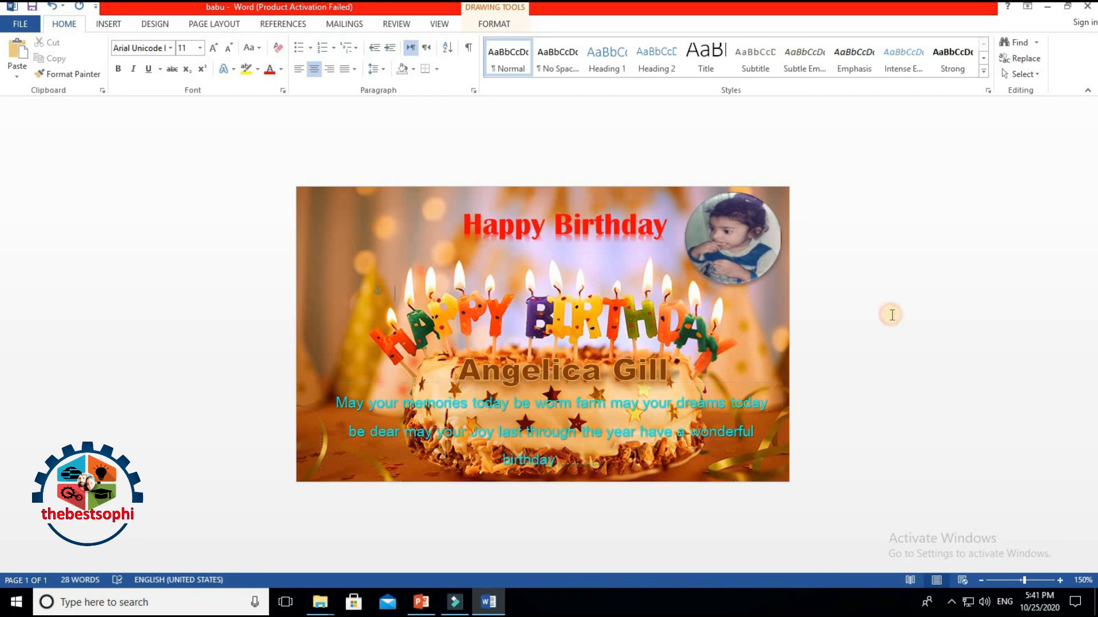
pyautogui.click(702, 392)
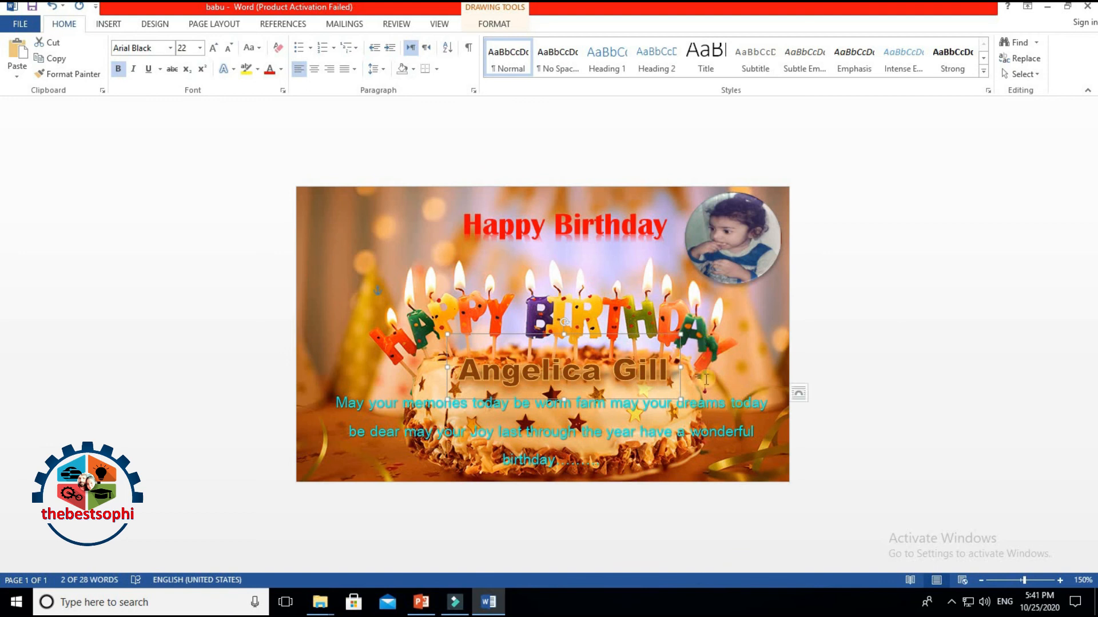
pyautogui.moveTo(724, 383); pyautogui.dragTo(741, 383)
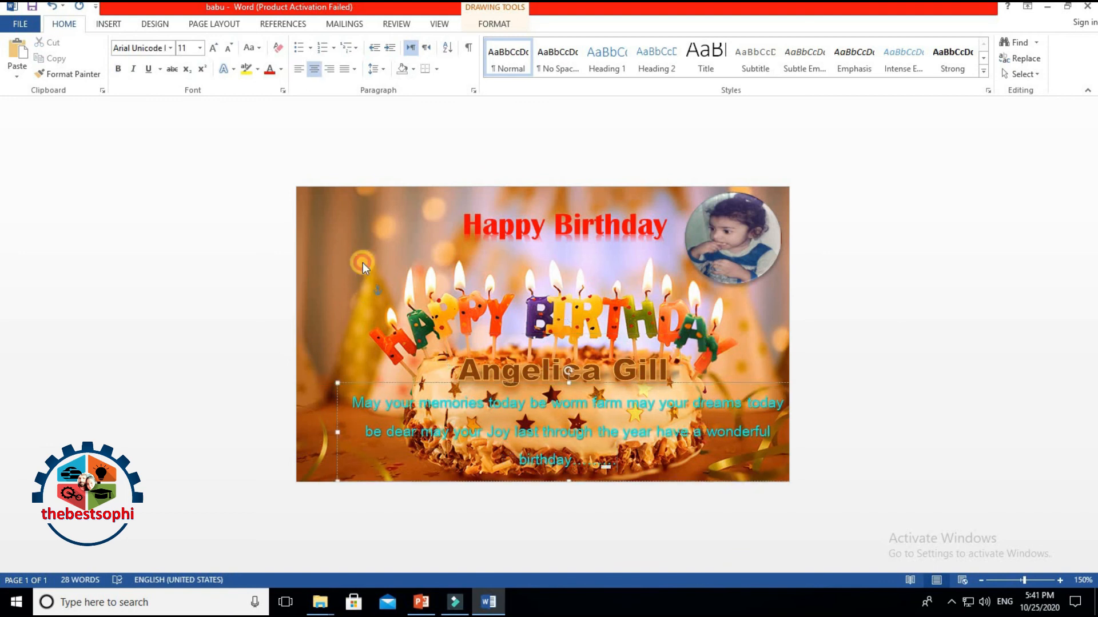
pyautogui.hotkey('ctrl', 'a')
pyautogui.click(937, 309)
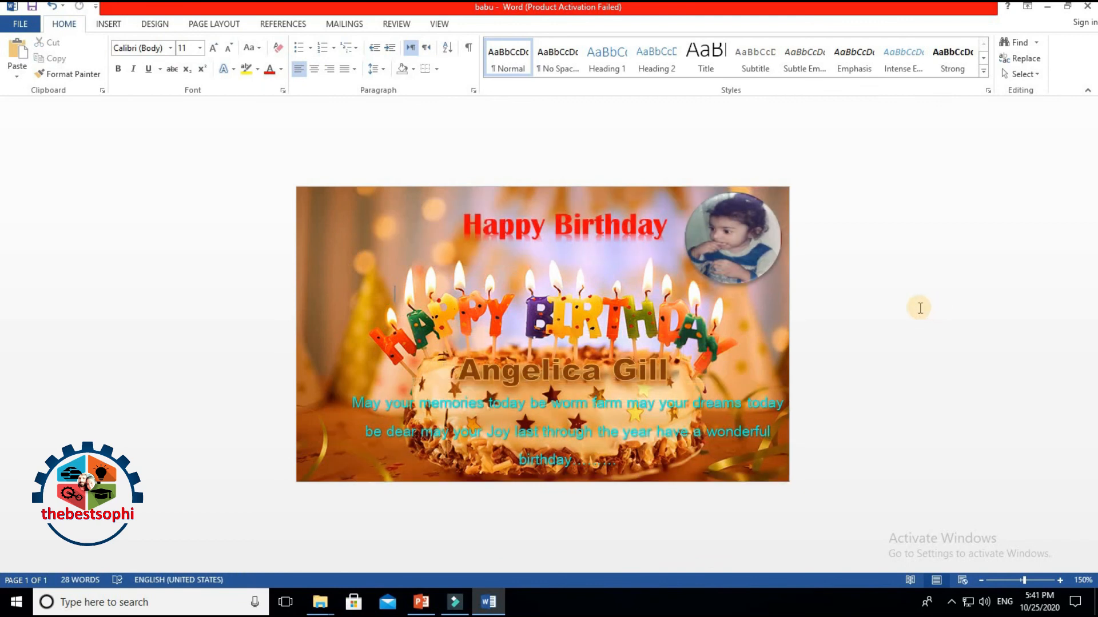
# Step: Zoom in and move the name box left and up onto the cake
pyautogui.click(1060, 580)
pyautogui.click(1060, 580)
pyautogui.click(1059, 580)
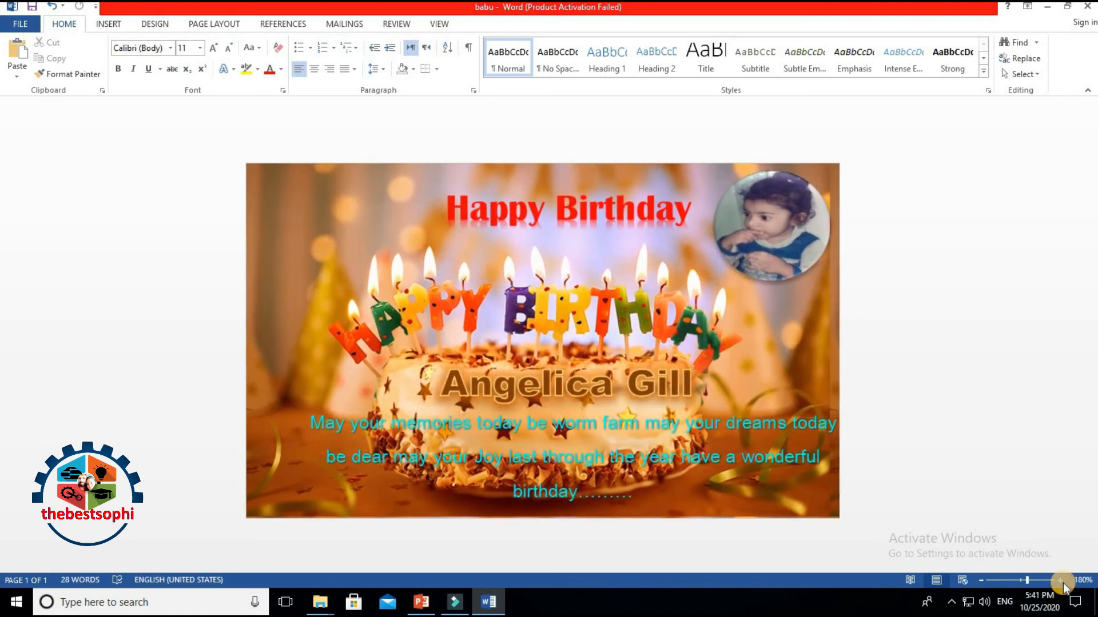
pyautogui.click(1061, 581)
pyautogui.click(1061, 581)
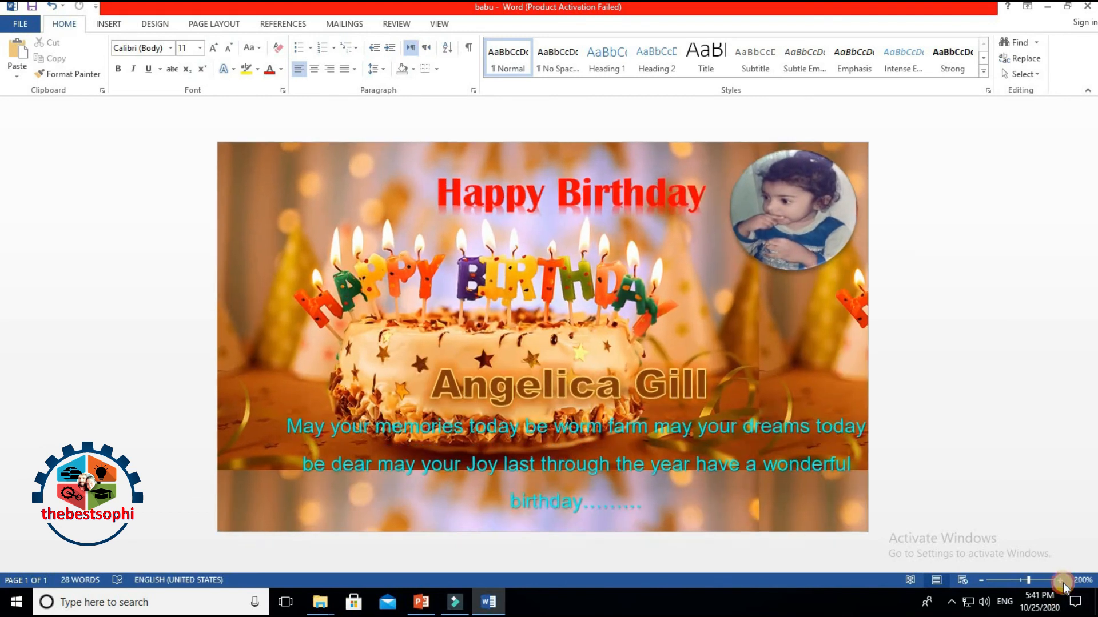
pyautogui.click(1061, 581)
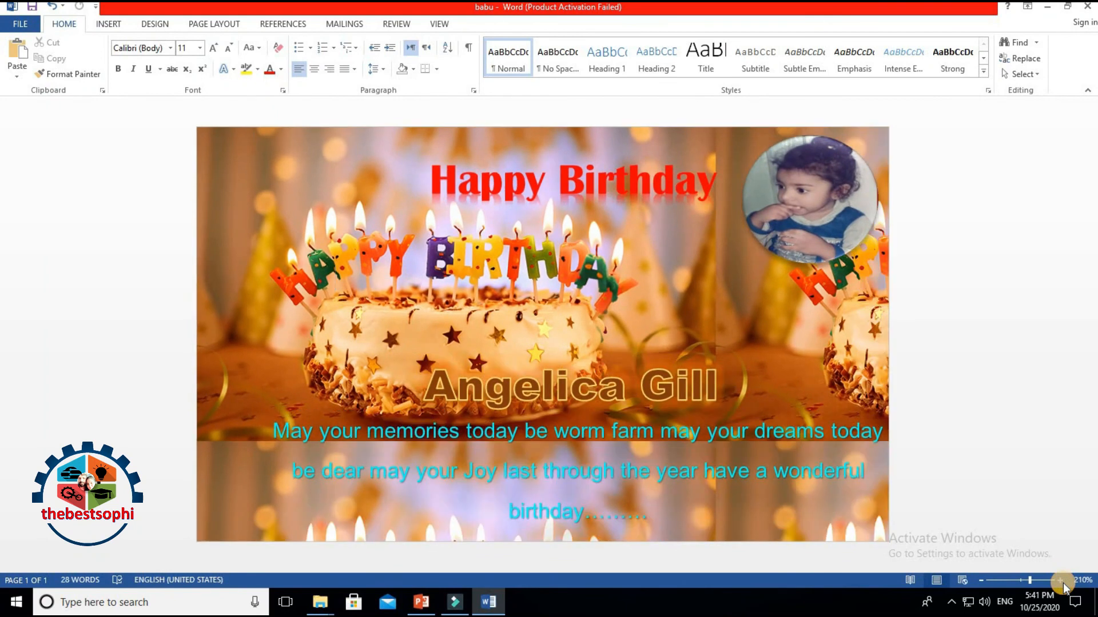
pyautogui.click(1061, 580)
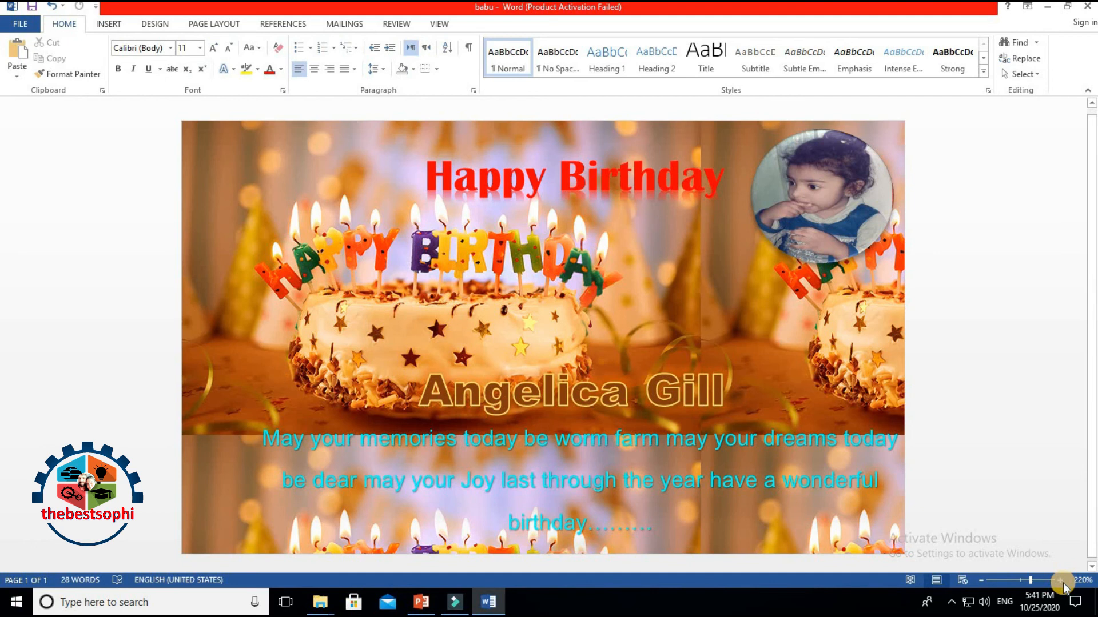
pyautogui.click(483, 386)
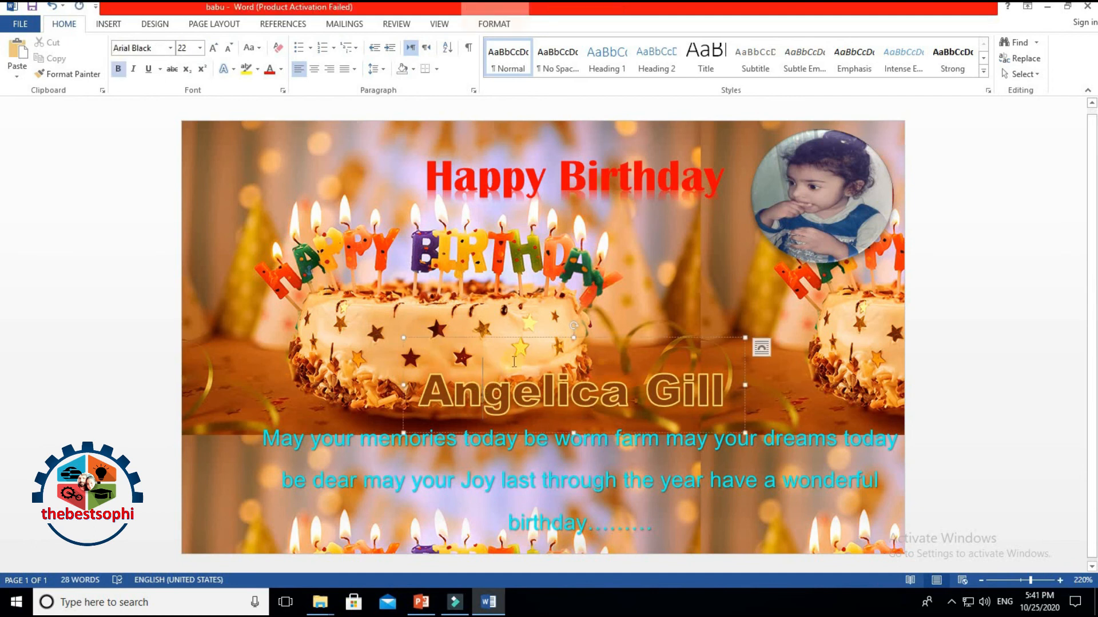
pyautogui.moveTo(522, 337); pyautogui.dragTo(408, 308)
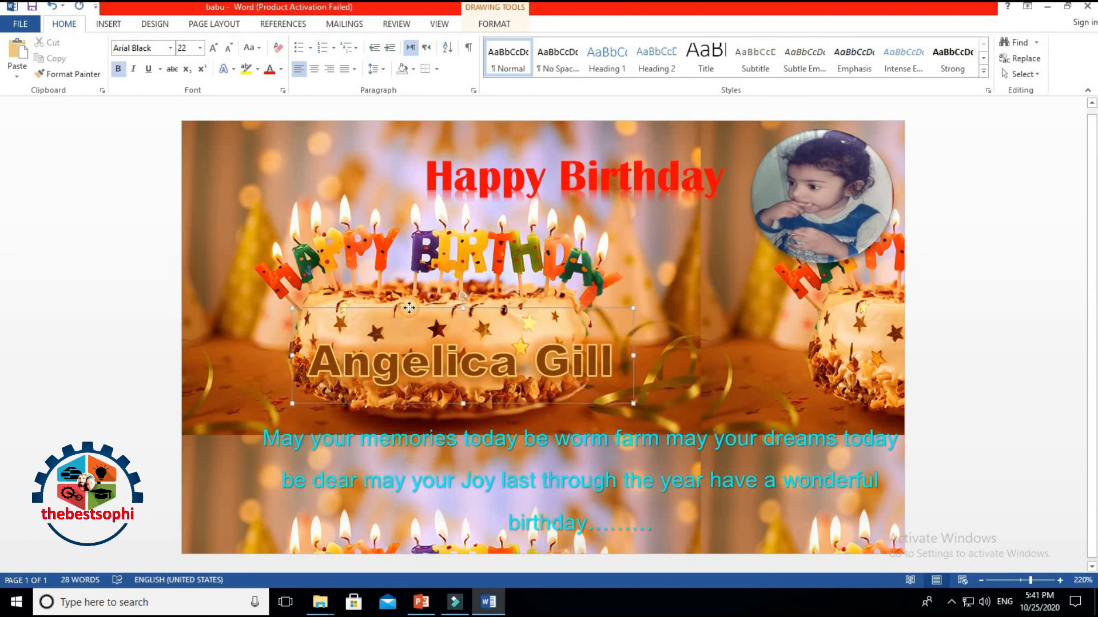
# Step: Set the name to 16 pt, reposition its box on the cake, and zoom back out
pyautogui.moveTo(309, 355); pyautogui.dragTo(618, 366)
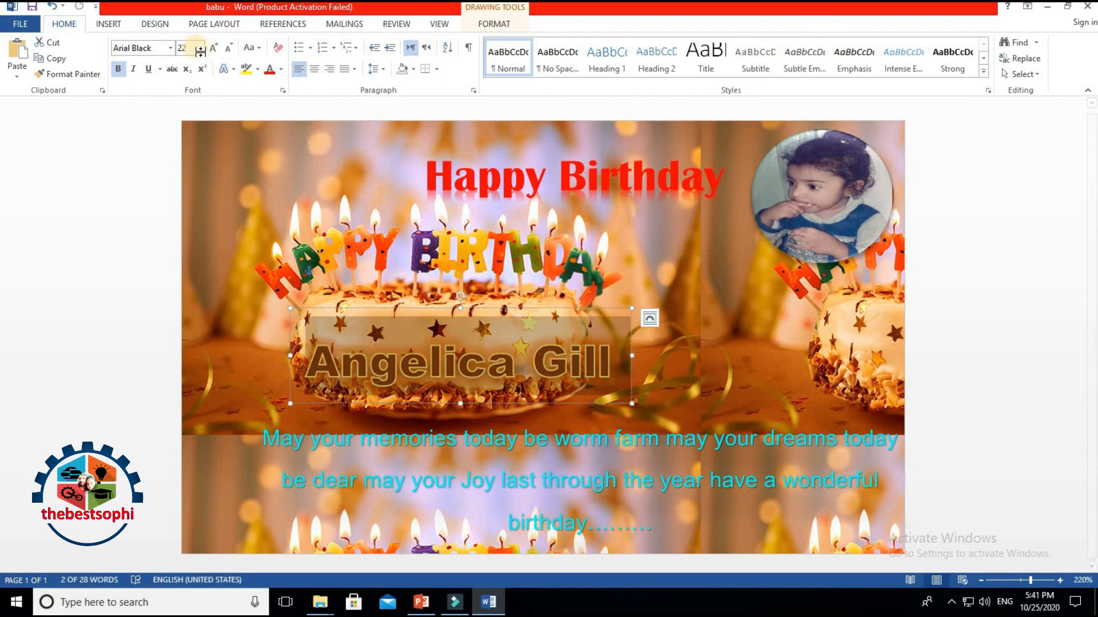
pyautogui.click(228, 53)
pyautogui.click(229, 53)
pyautogui.click(228, 53)
pyautogui.click(609, 368)
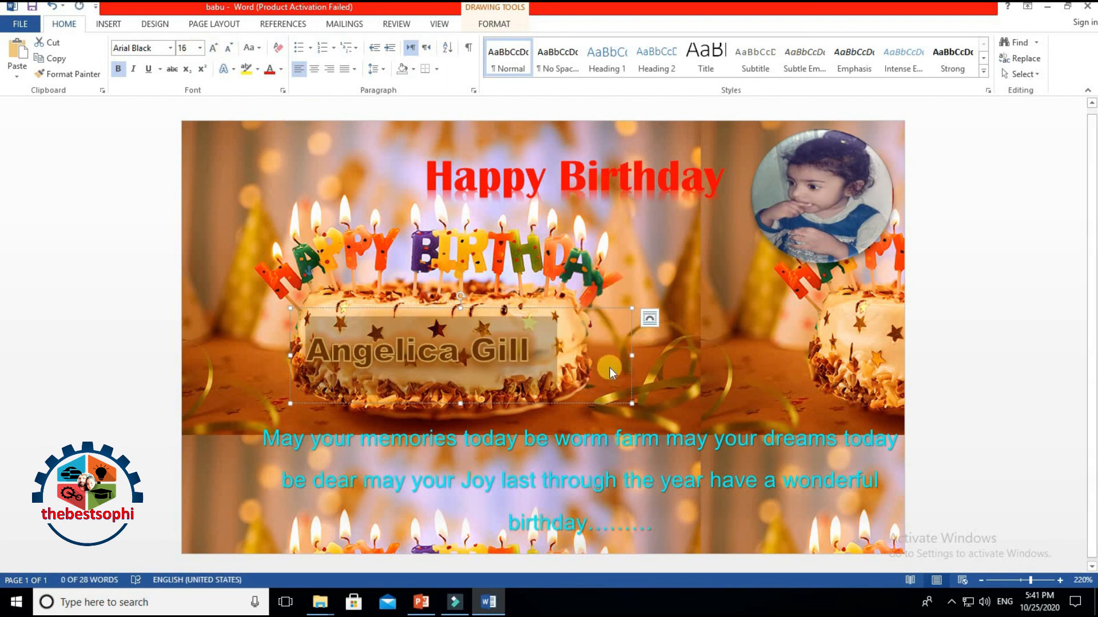
pyautogui.moveTo(630, 352); pyautogui.dragTo(541, 354)
pyautogui.moveTo(530, 311); pyautogui.dragTo(622, 318)
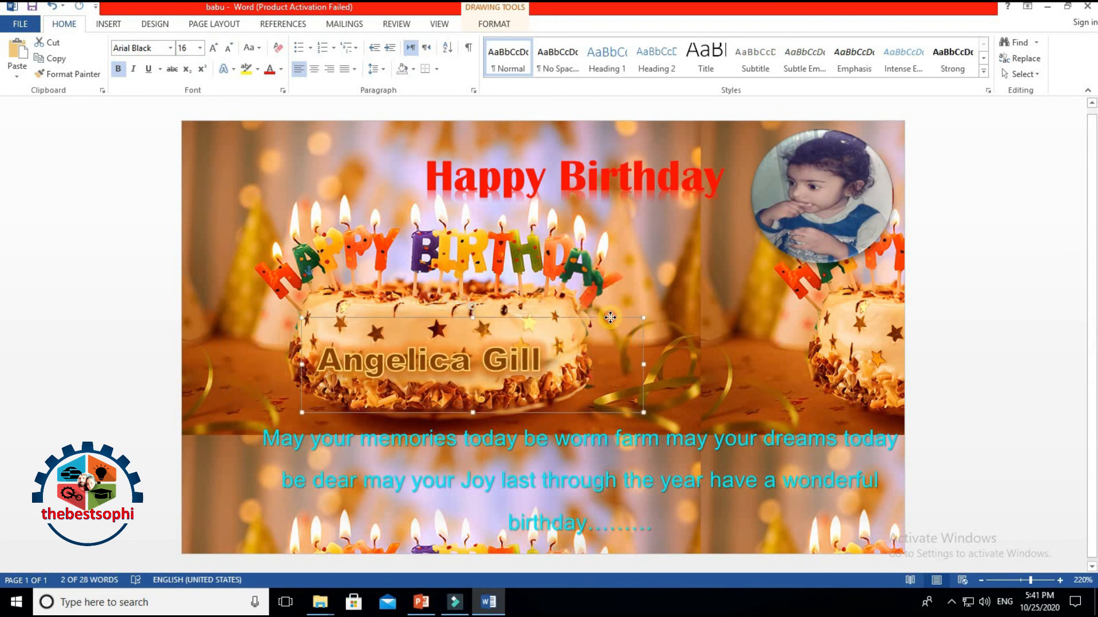
pyautogui.click(980, 580)
pyautogui.click(980, 581)
pyautogui.click(980, 580)
pyautogui.click(980, 581)
pyautogui.click(980, 580)
pyautogui.click(980, 580)
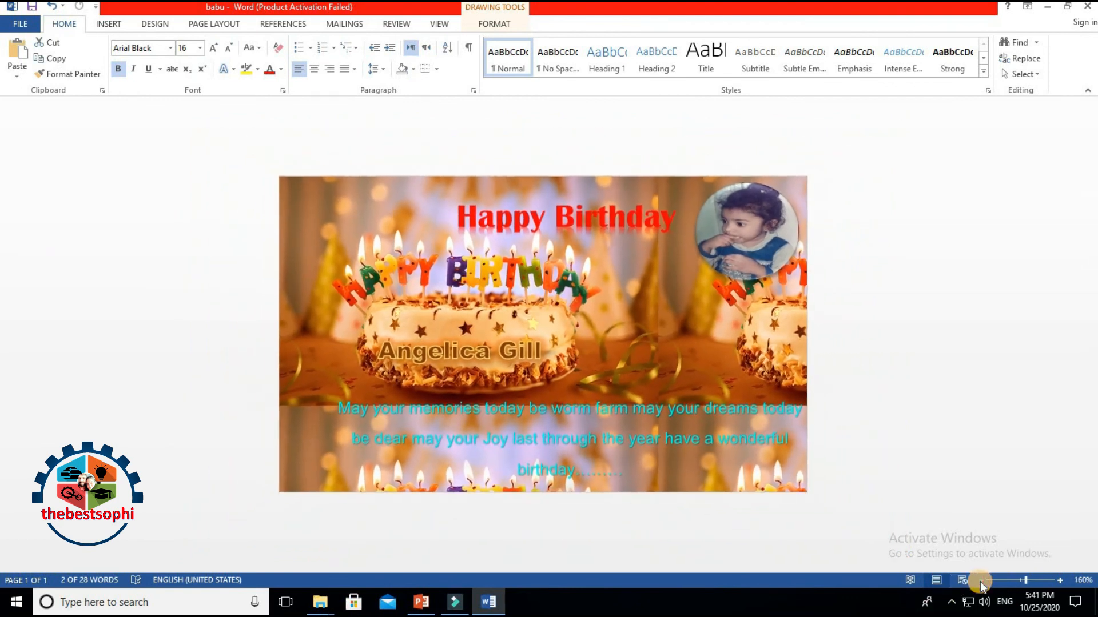
pyautogui.click(980, 581)
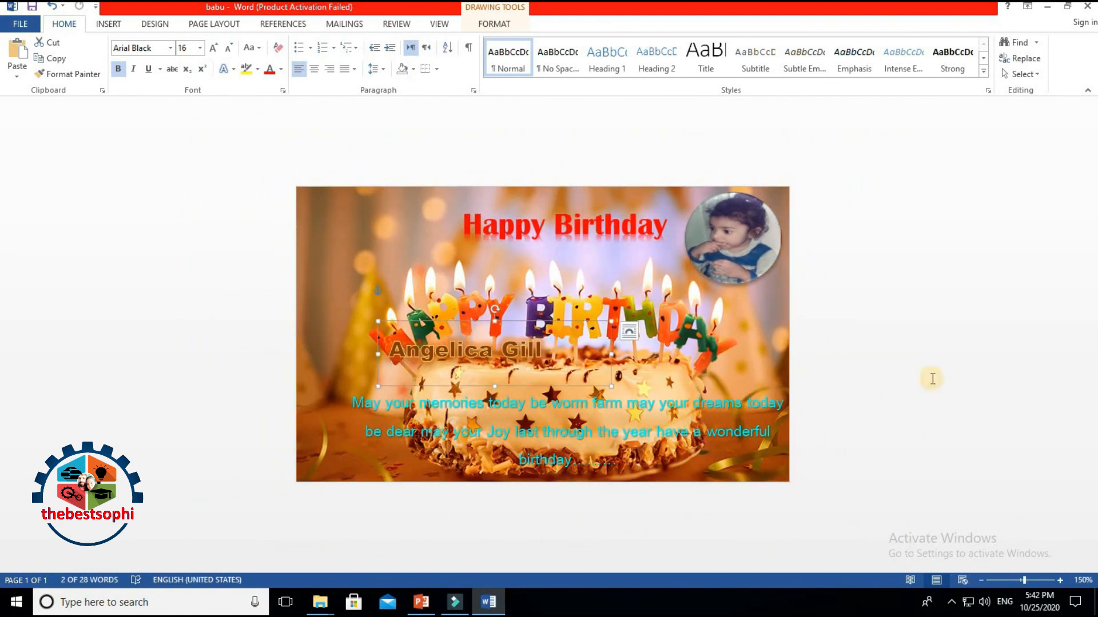
# Step: Move the name label right and down to centre it on the cake
pyautogui.moveTo(567, 323); pyautogui.dragTo(616, 349)
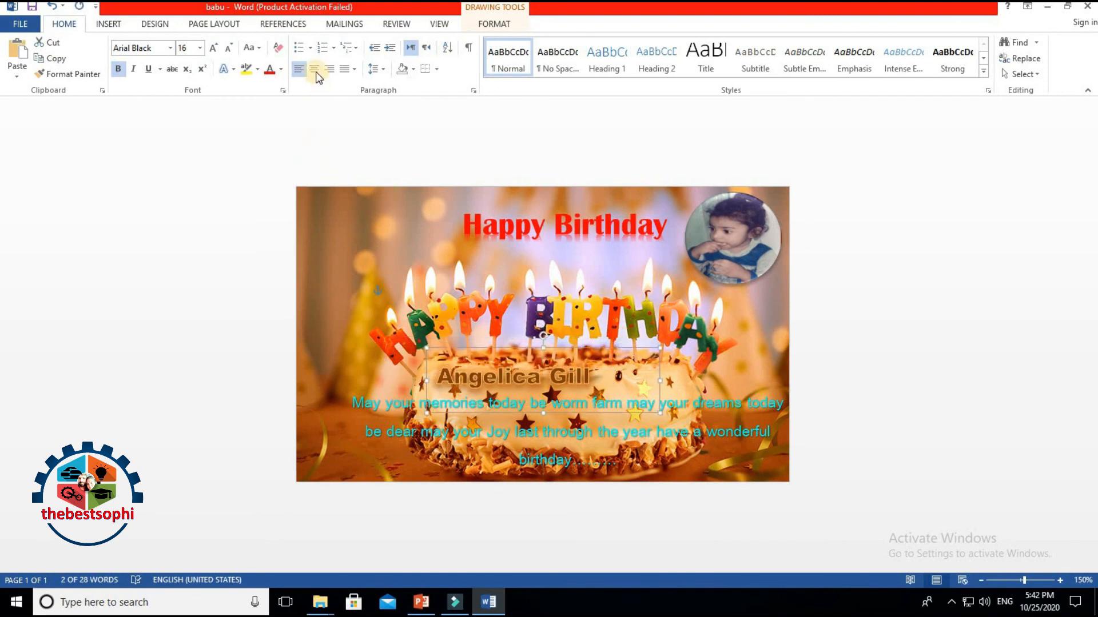
pyautogui.click(801, 354)
pyautogui.click(592, 384)
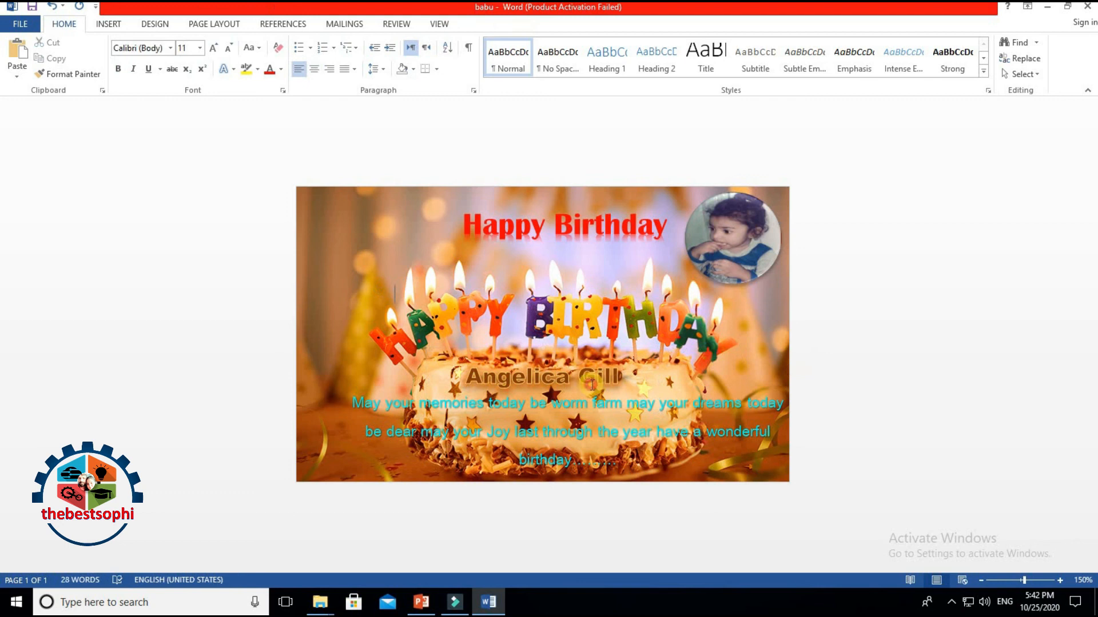
pyautogui.moveTo(607, 355); pyautogui.dragTo(616, 344)
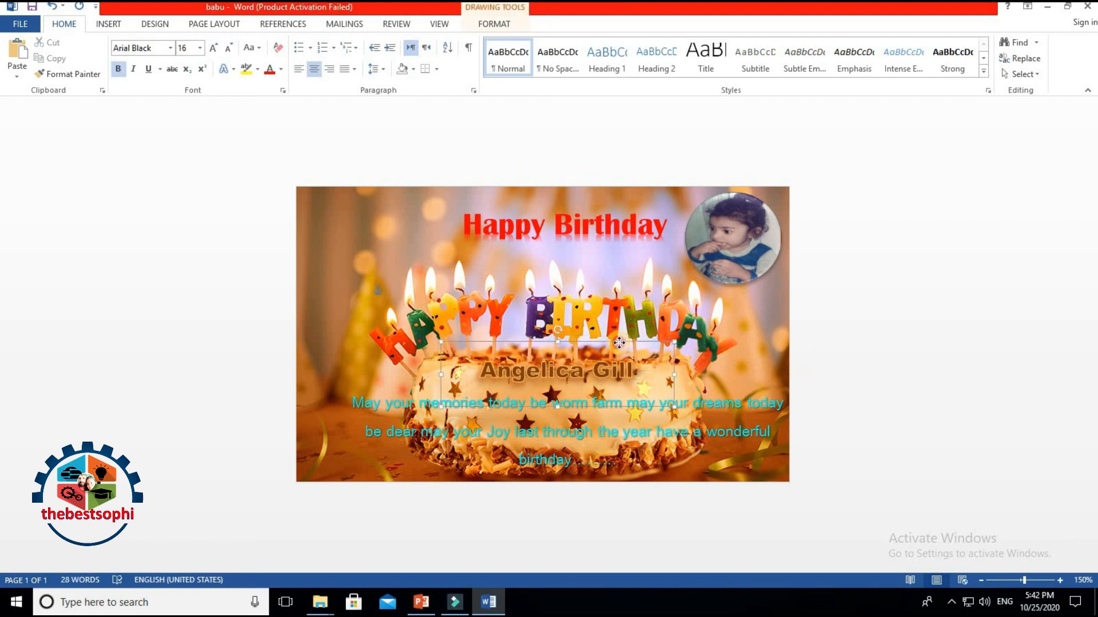
# Step: Shift the red Happy Birthday heading slightly left to the centre
pyautogui.click(936, 332)
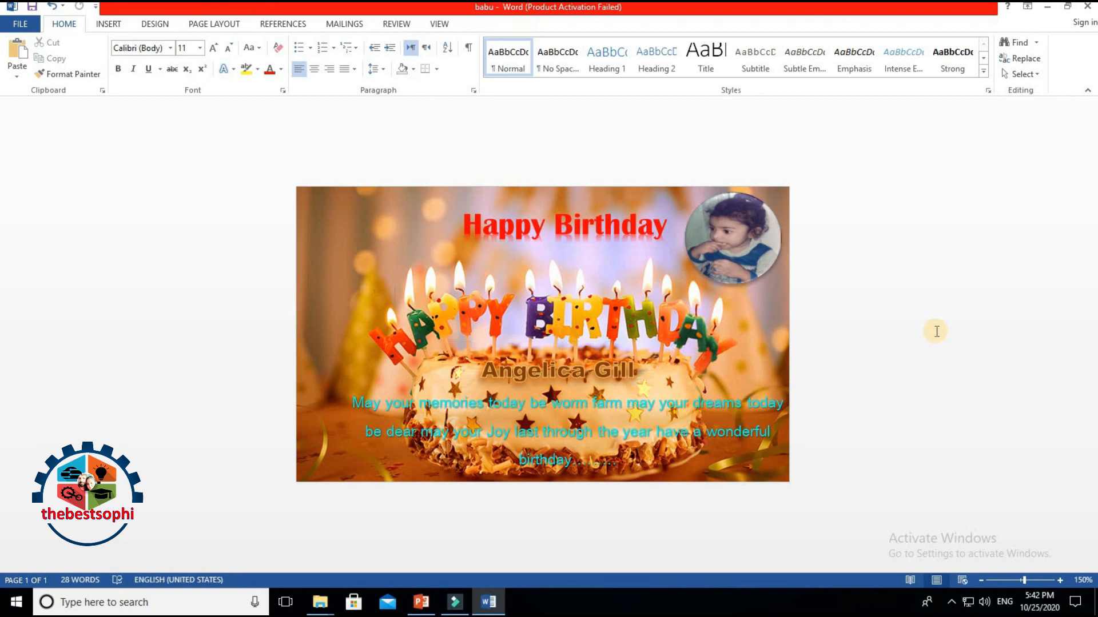
pyautogui.click(595, 226)
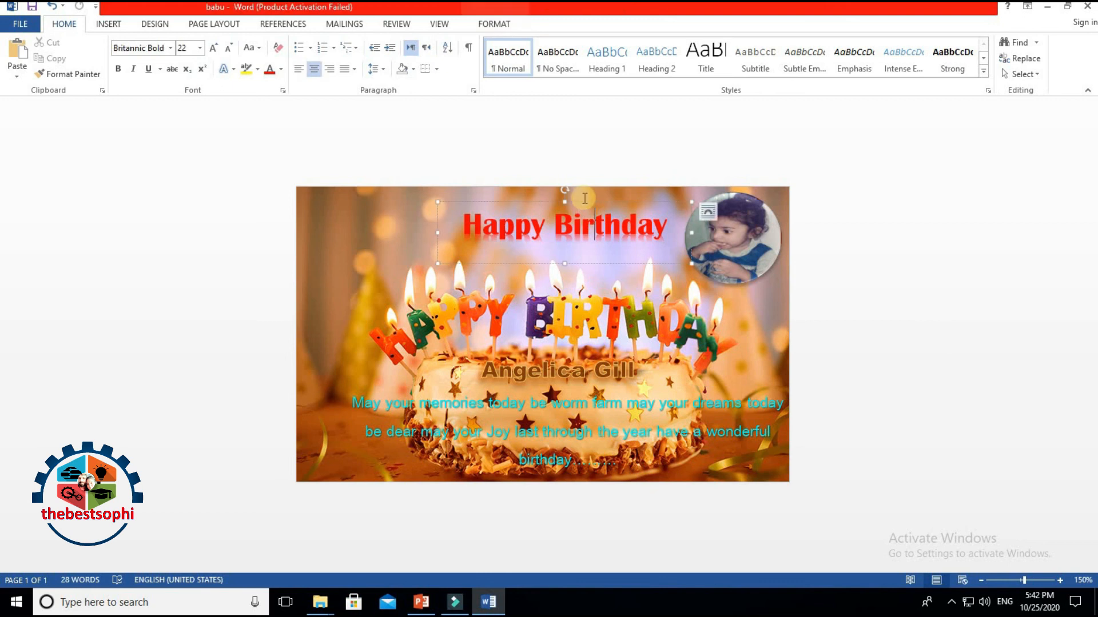
pyautogui.moveTo(577, 201); pyautogui.dragTo(564, 202)
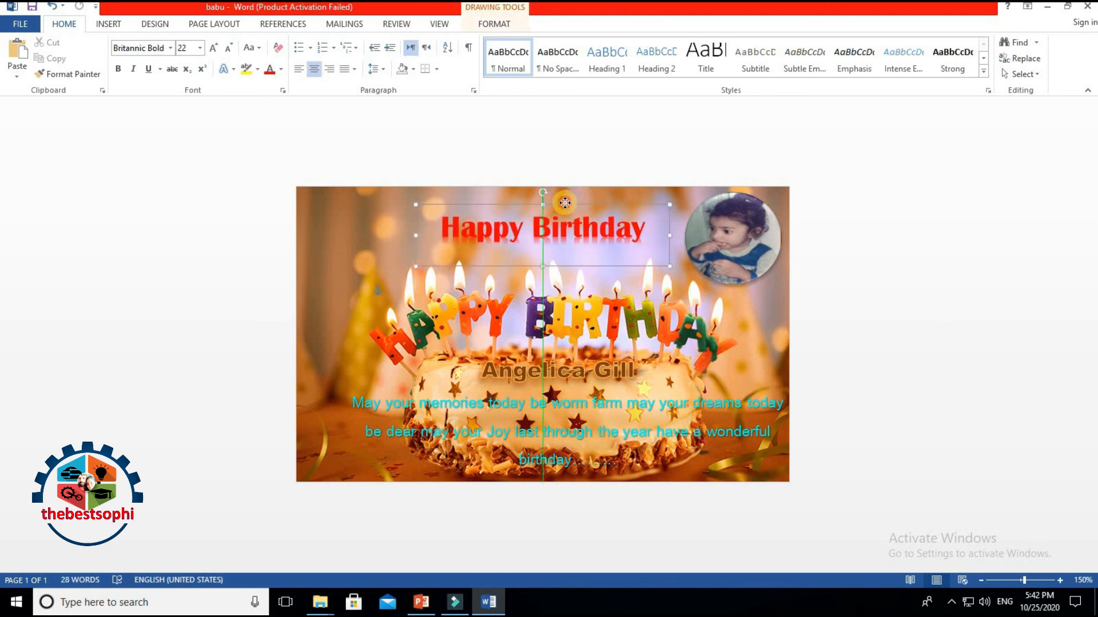